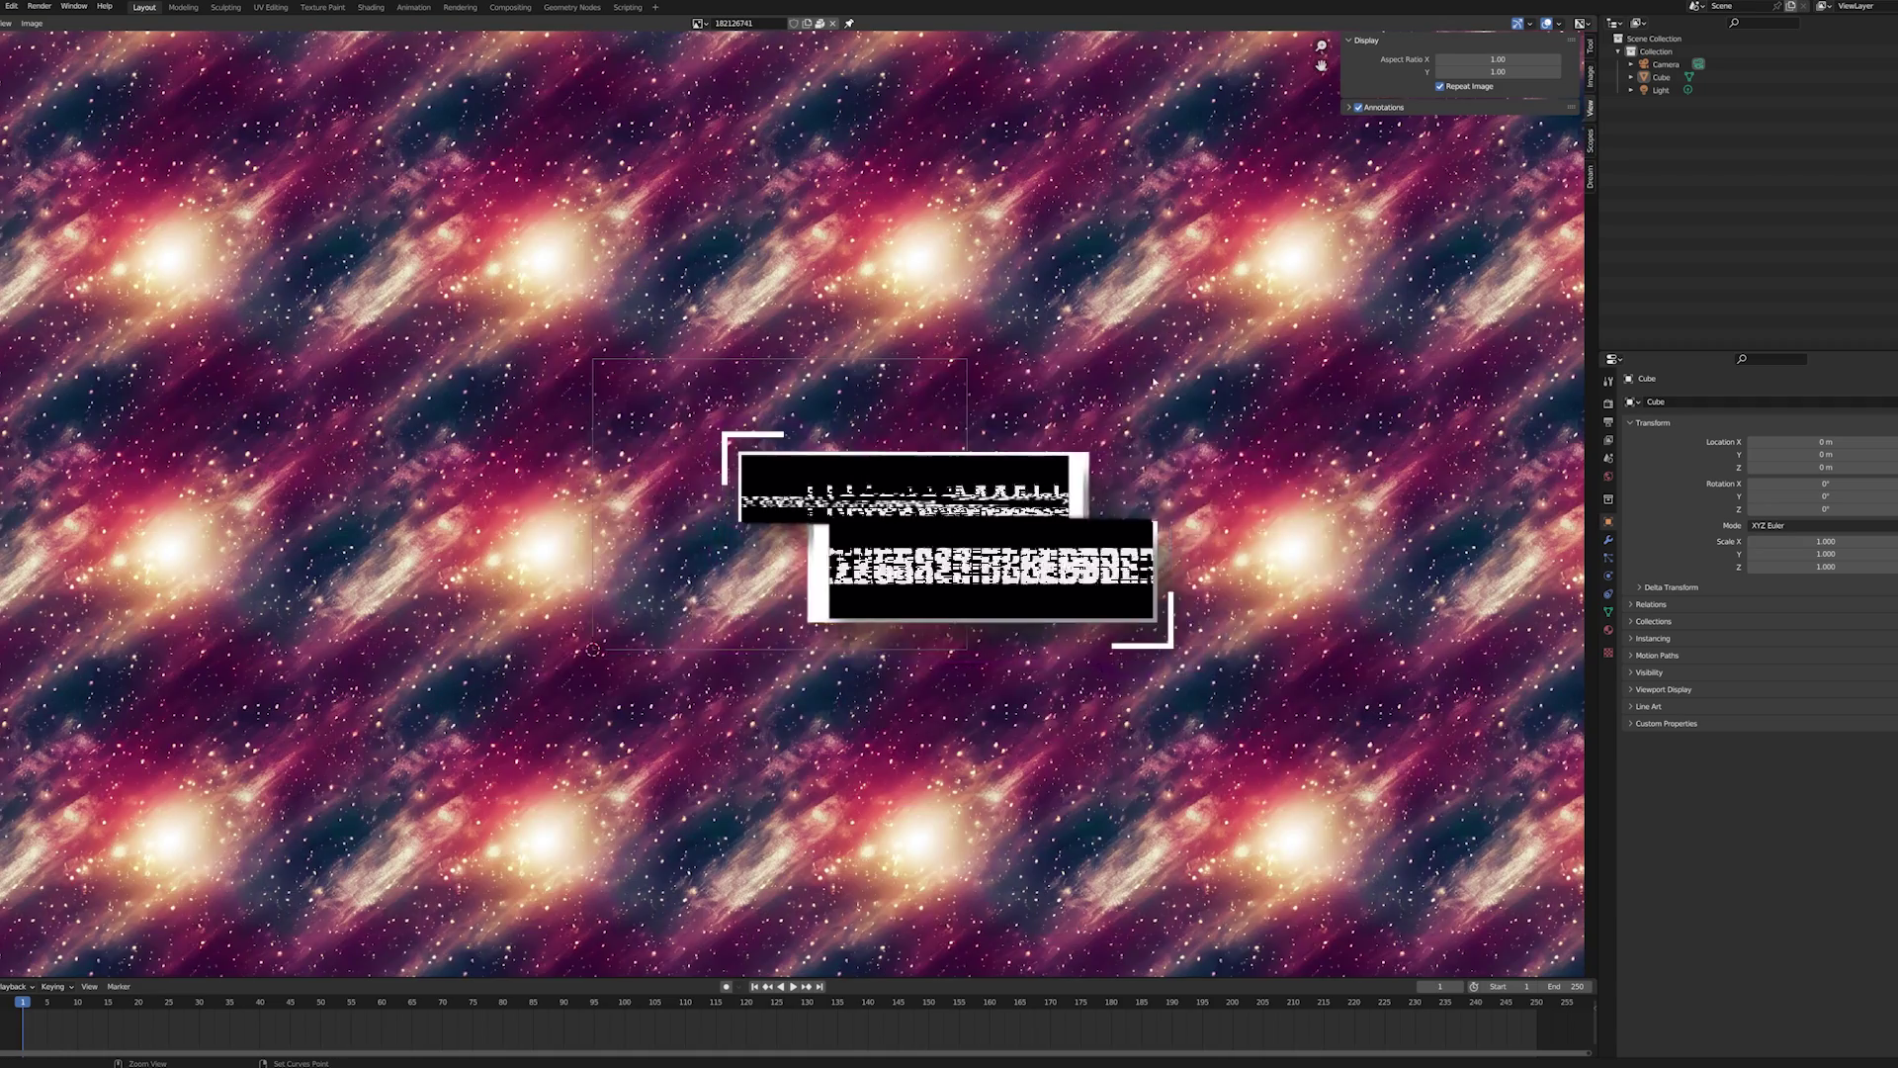
scroll(1153, 381, "down", 4)
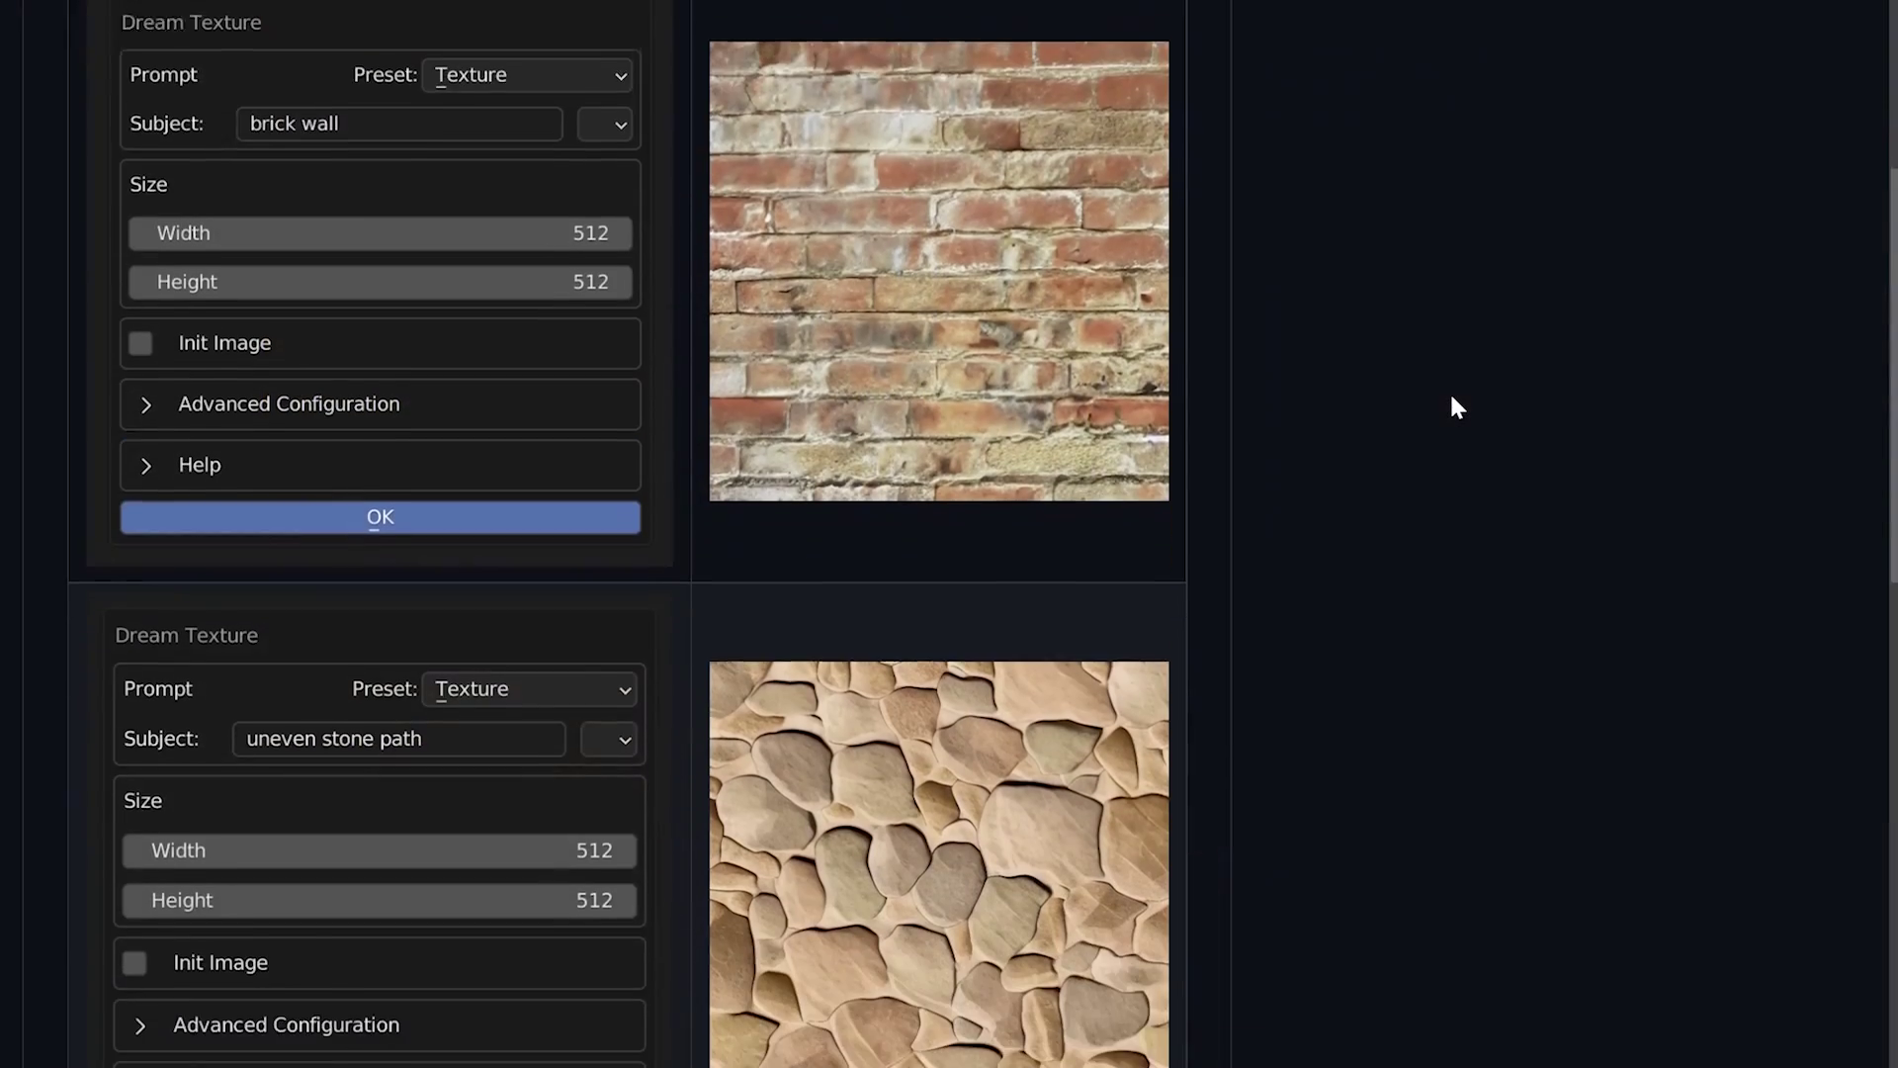
Scroll the Dream Textures 0.0.6 release page down to its Assets list
scroll(1454, 405, "down", 3)
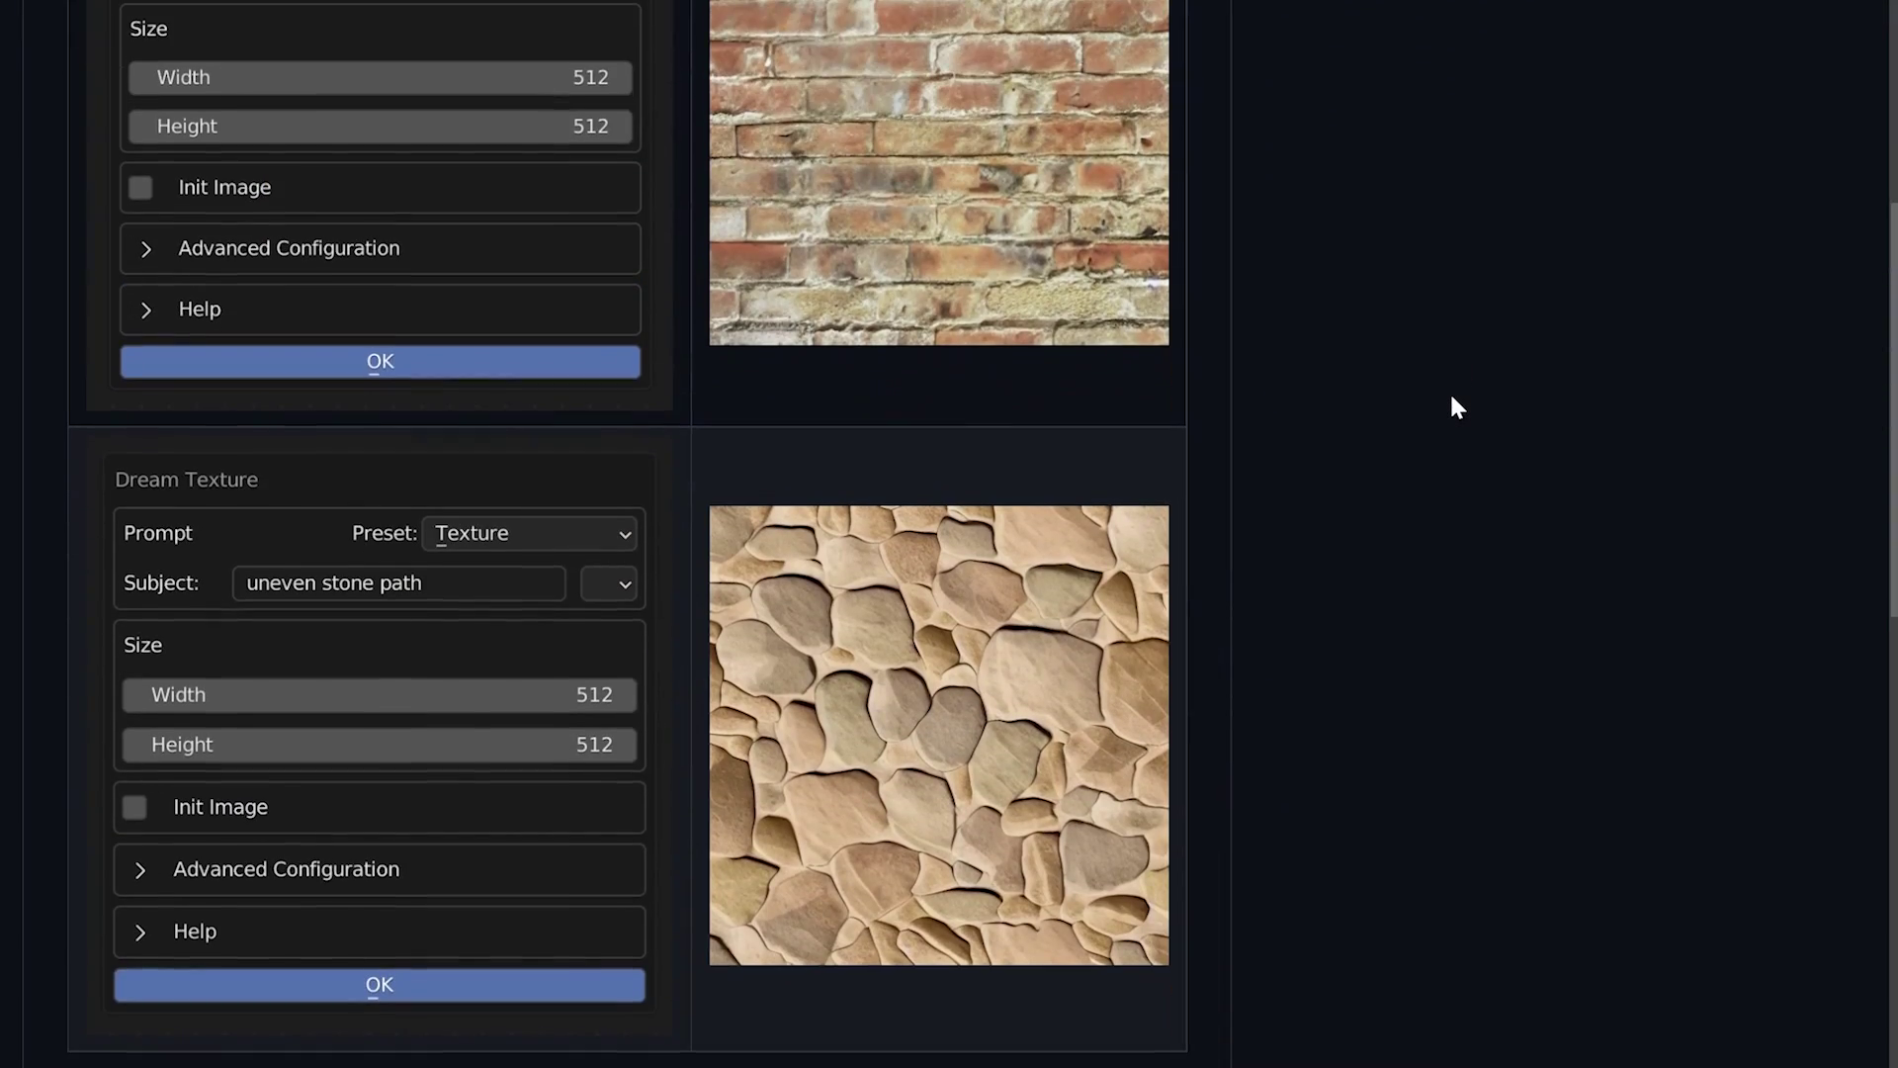
scroll(1452, 398, "down", 5)
scroll(1450, 397, "down", 5)
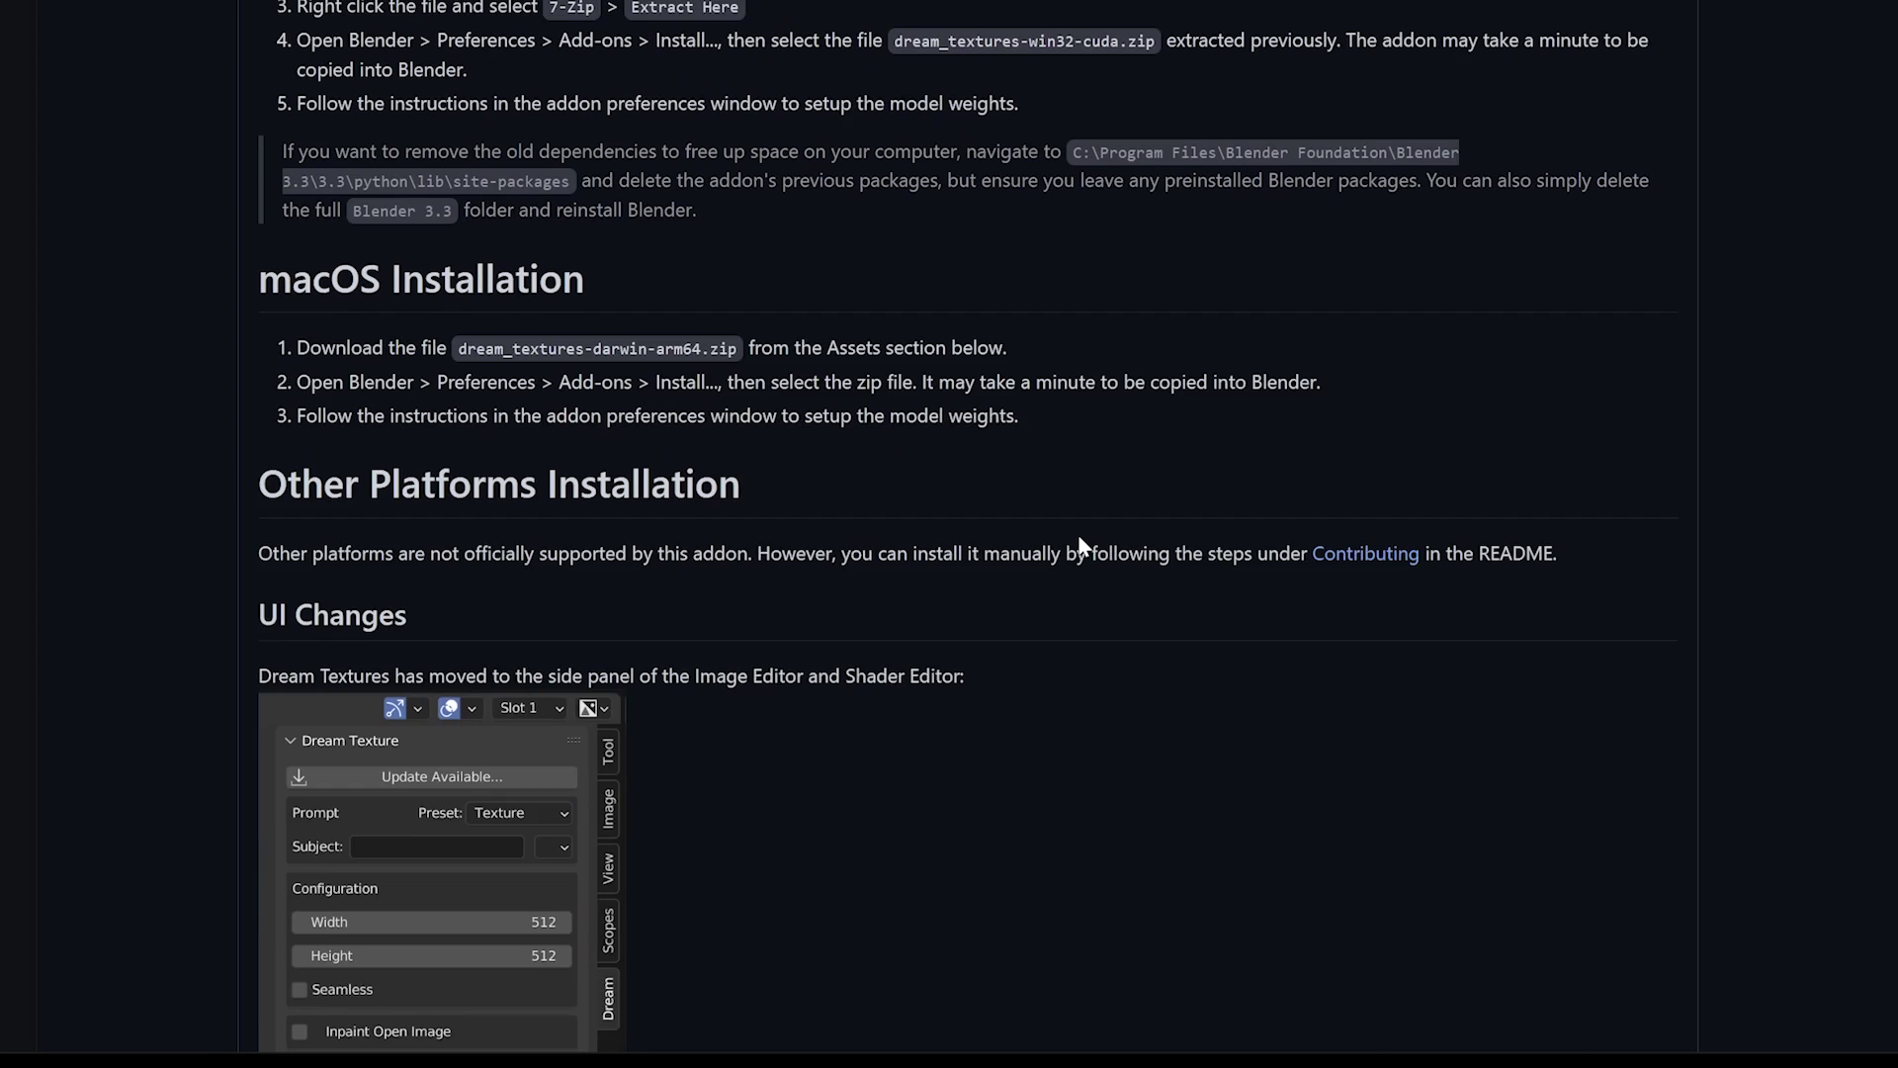
scroll(1077, 539, "down", 3)
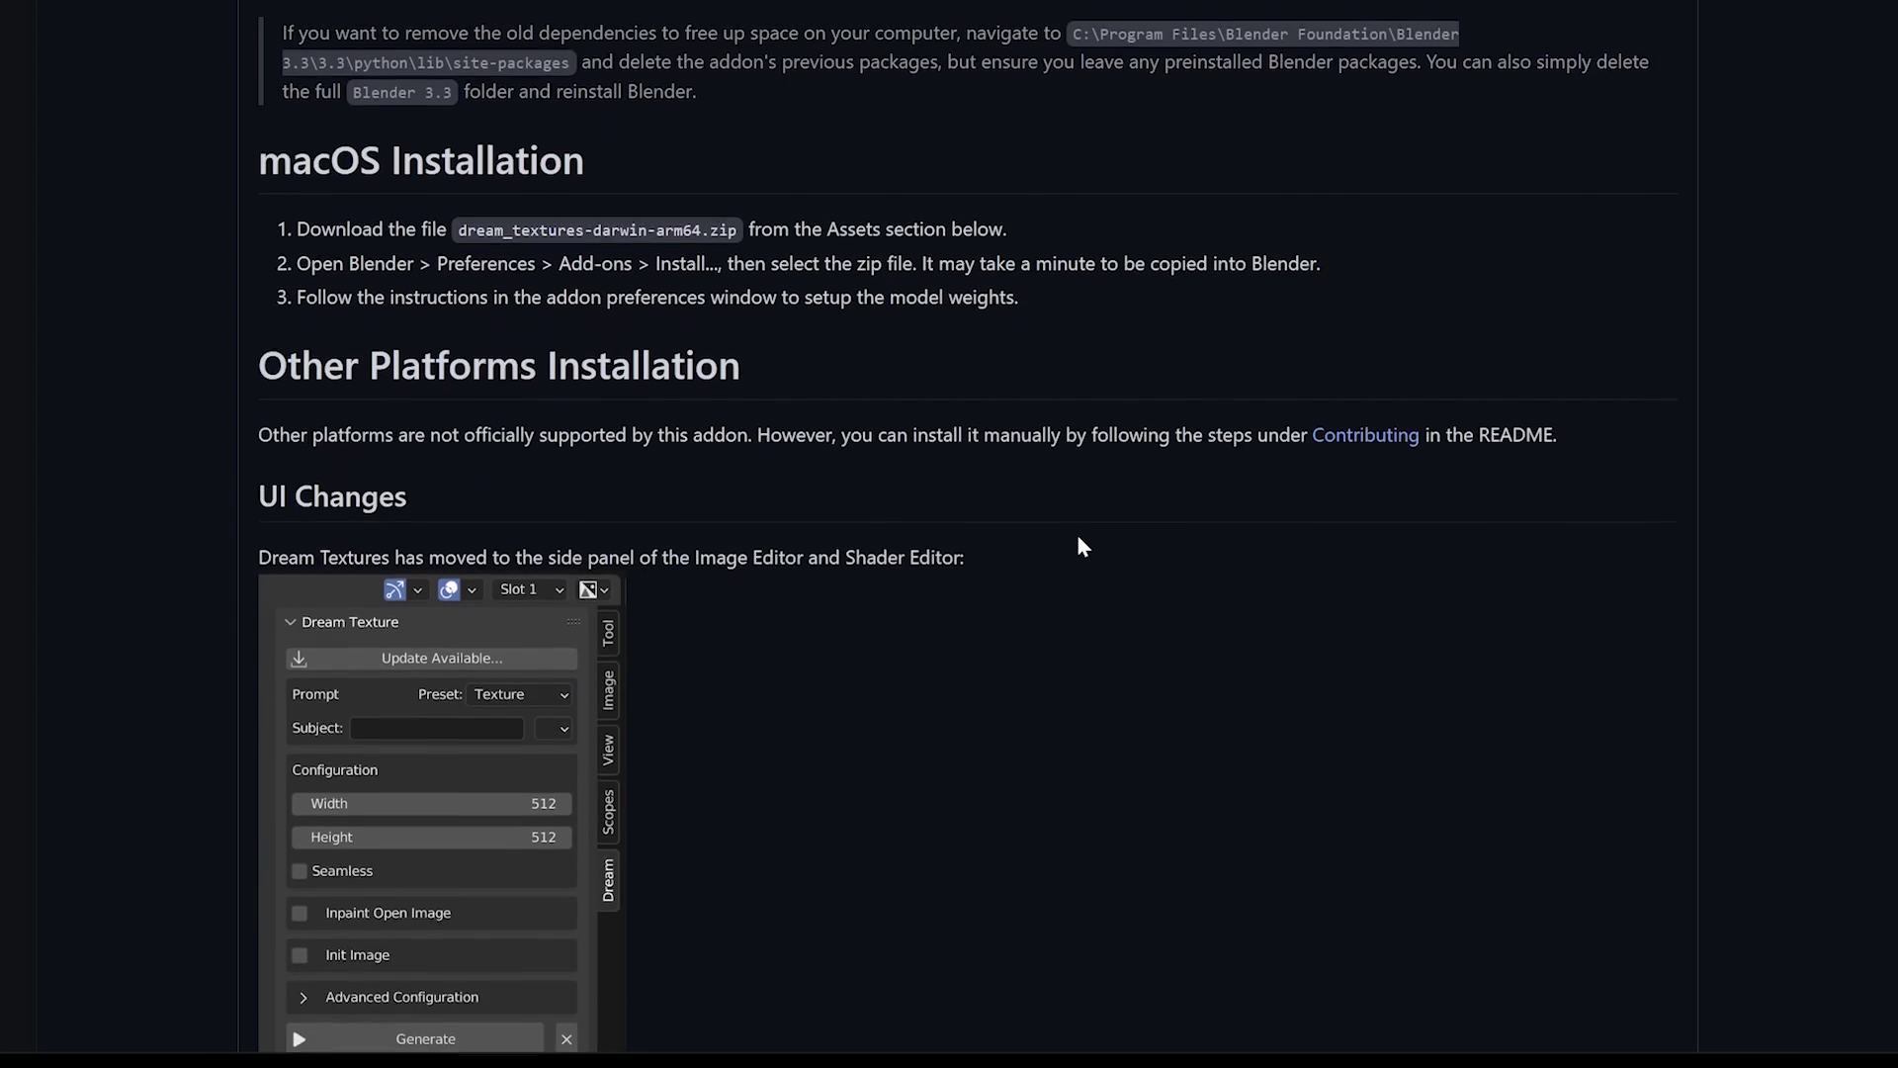
scroll(1081, 547, "down", 10)
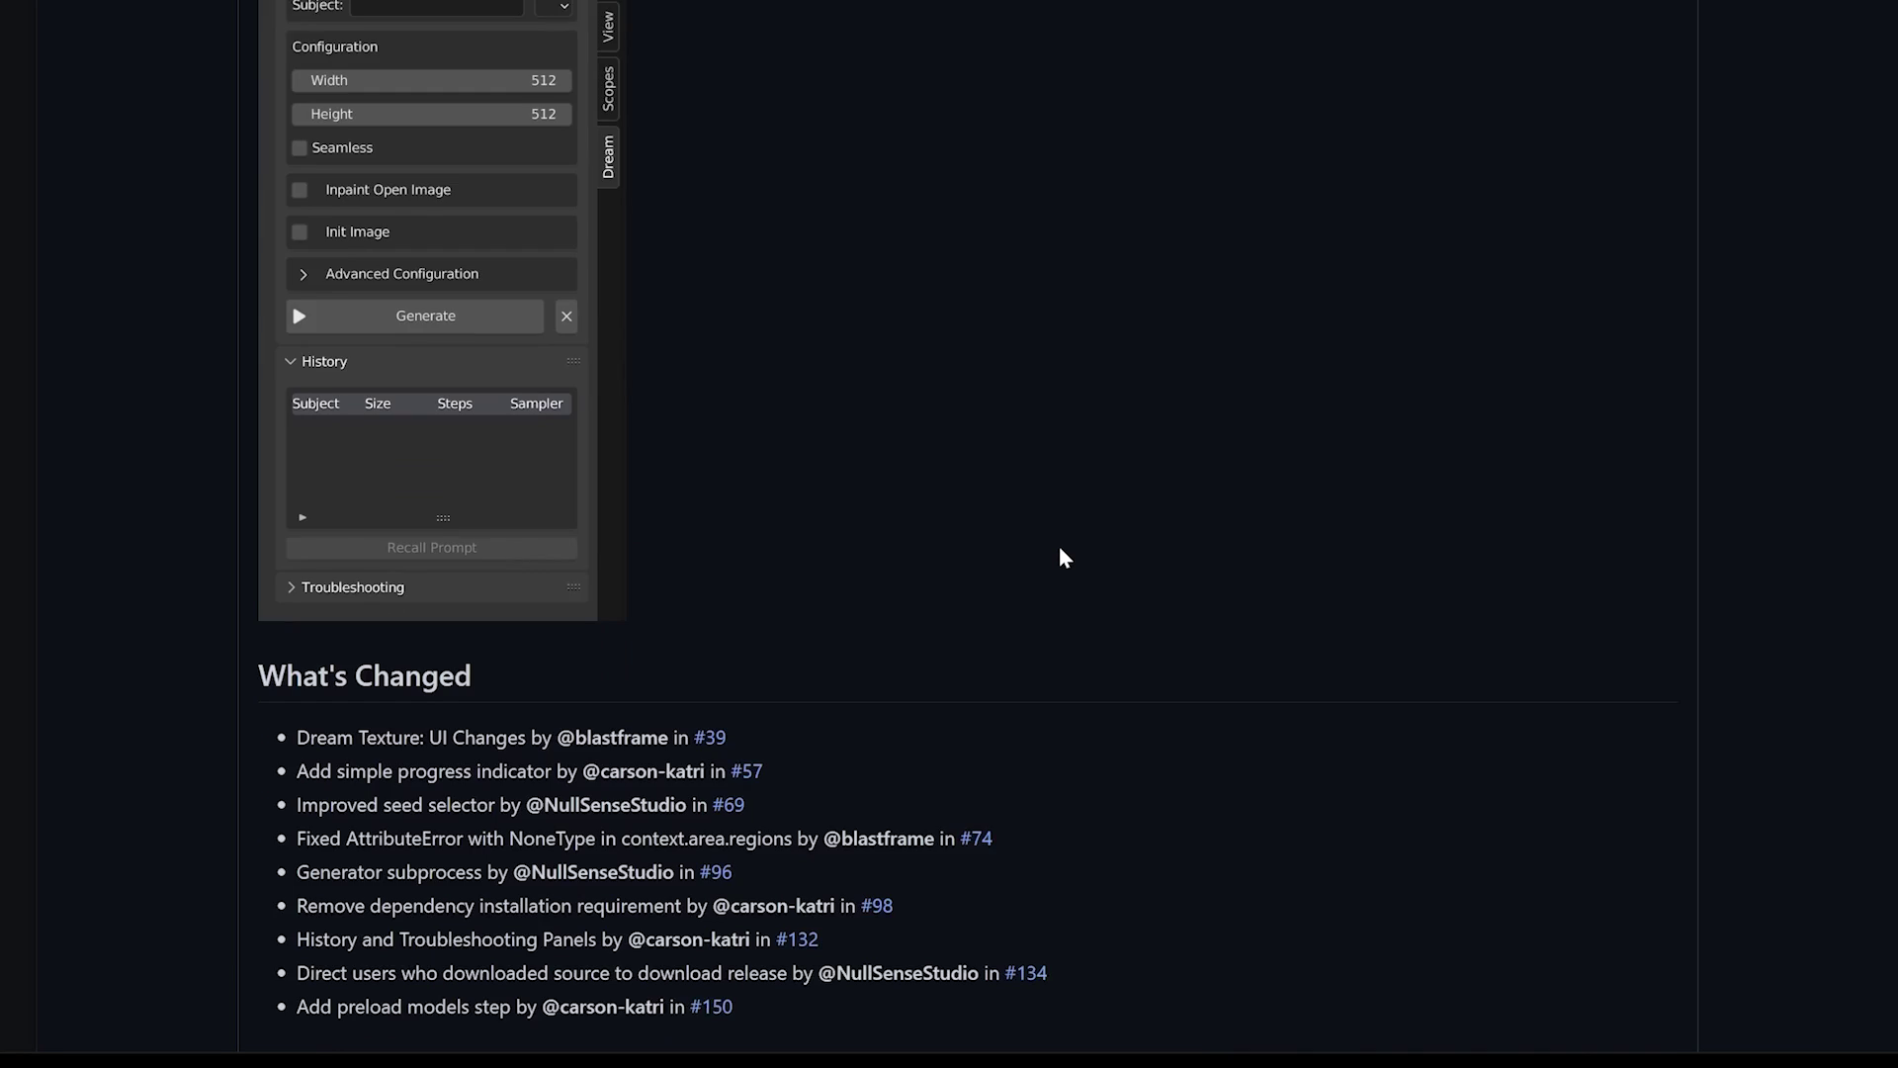
scroll(1054, 555, "down", 5)
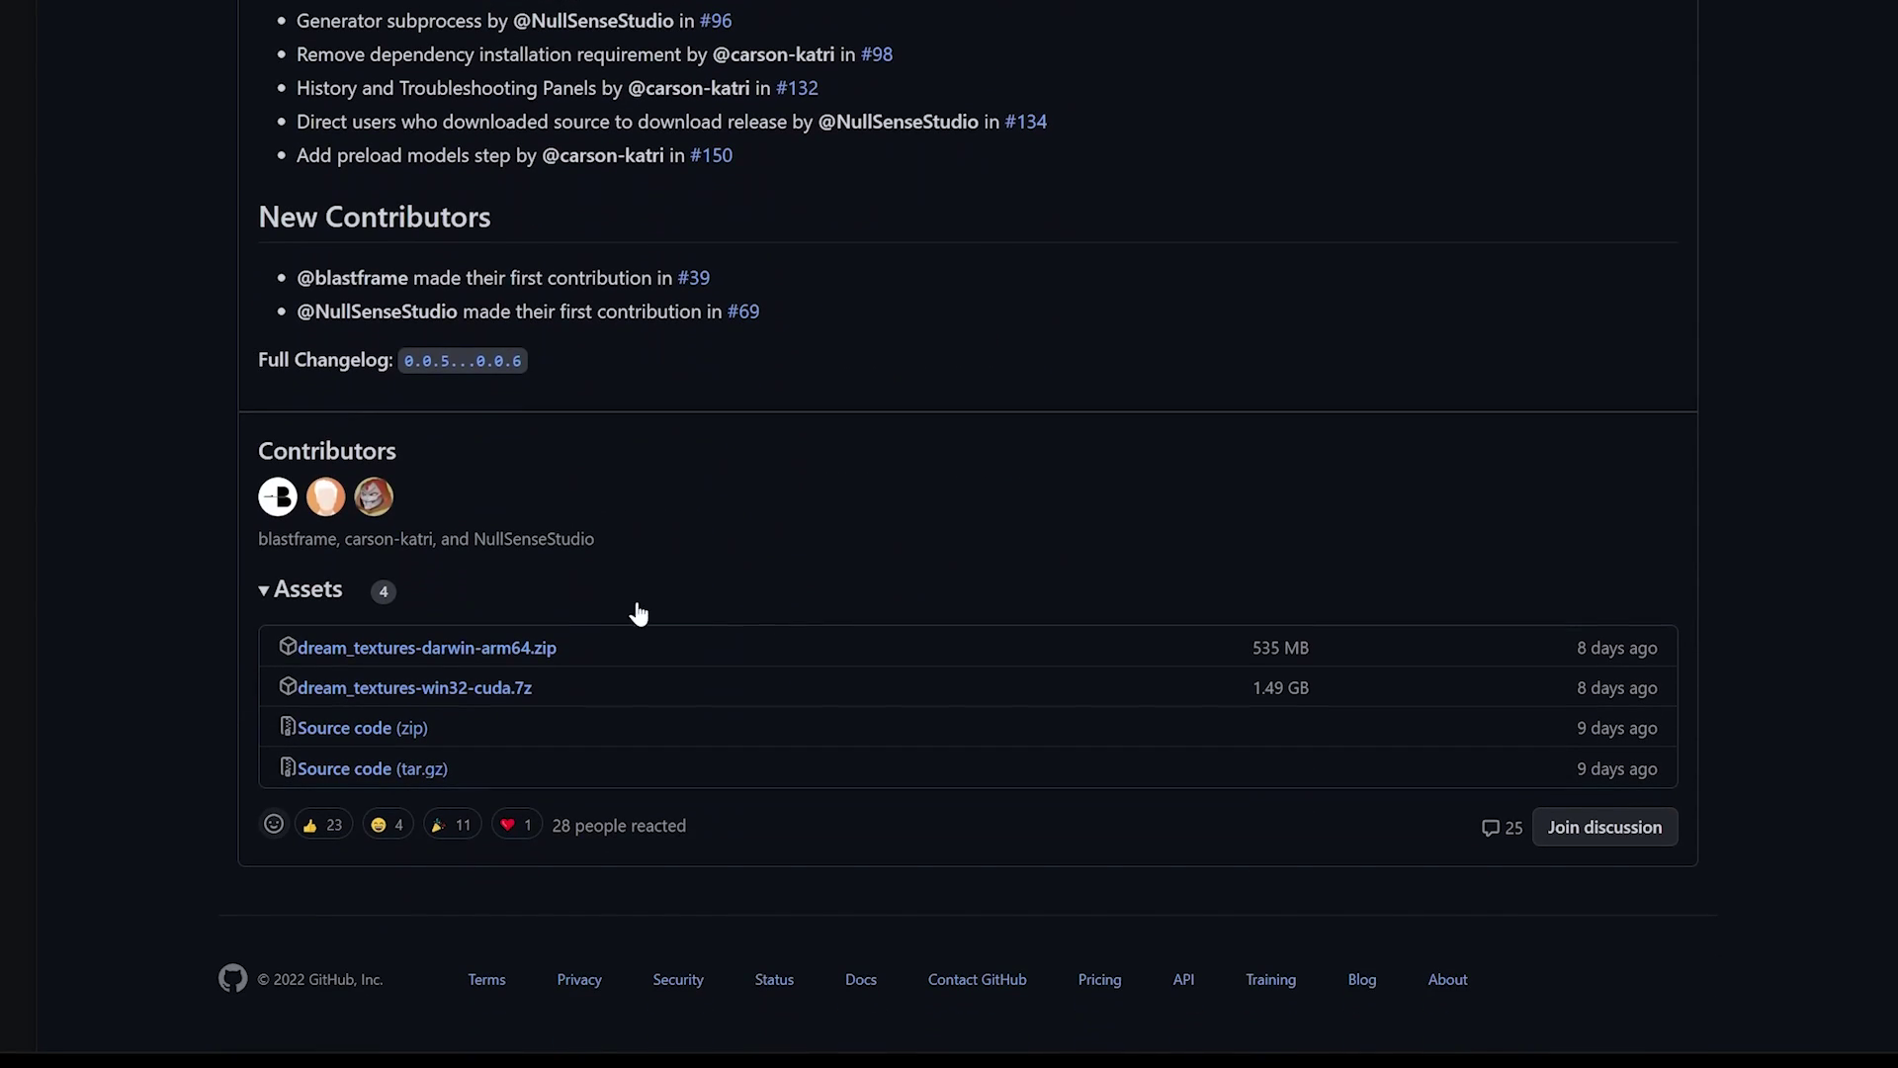
Download dream_textures-win32-cuda.7z, extract it in Downloads with 7-Zip, and return to Blender
left_click(502, 688)
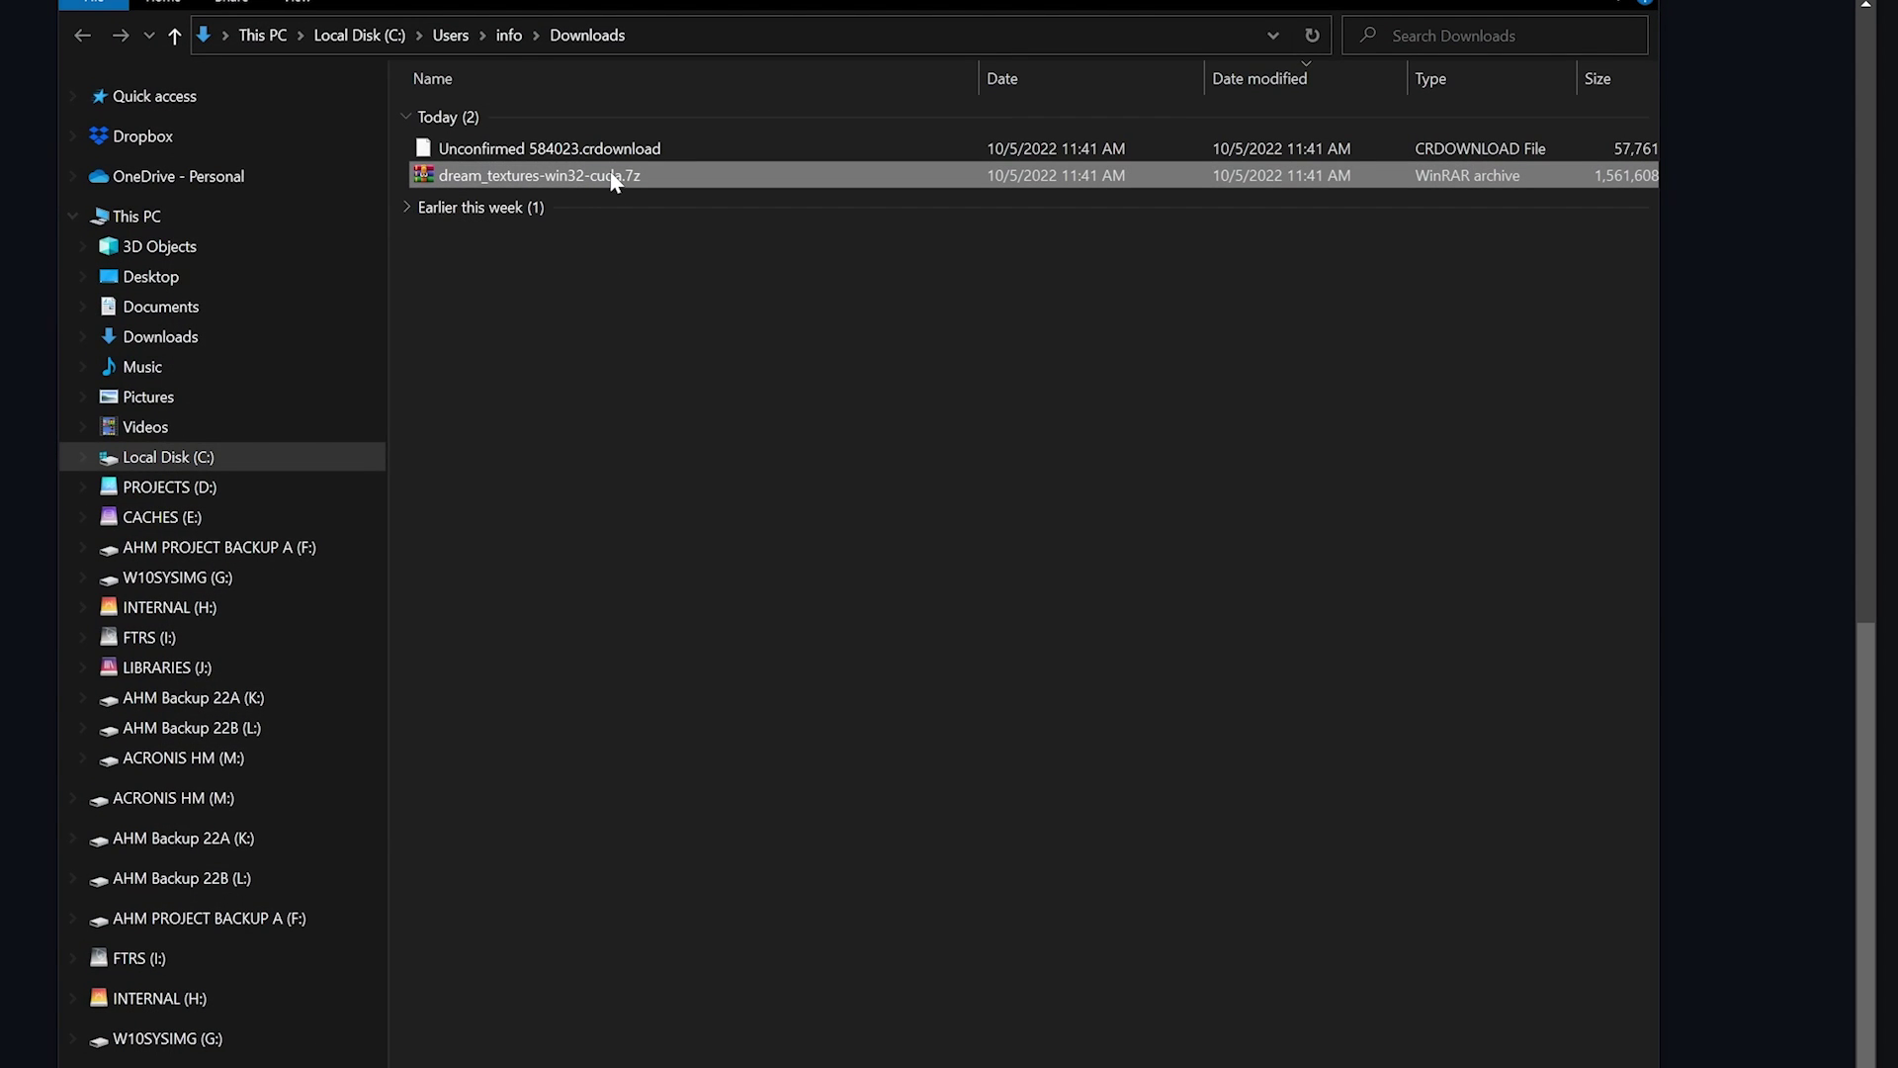
right_click(613, 179)
mouse_move(483, 393)
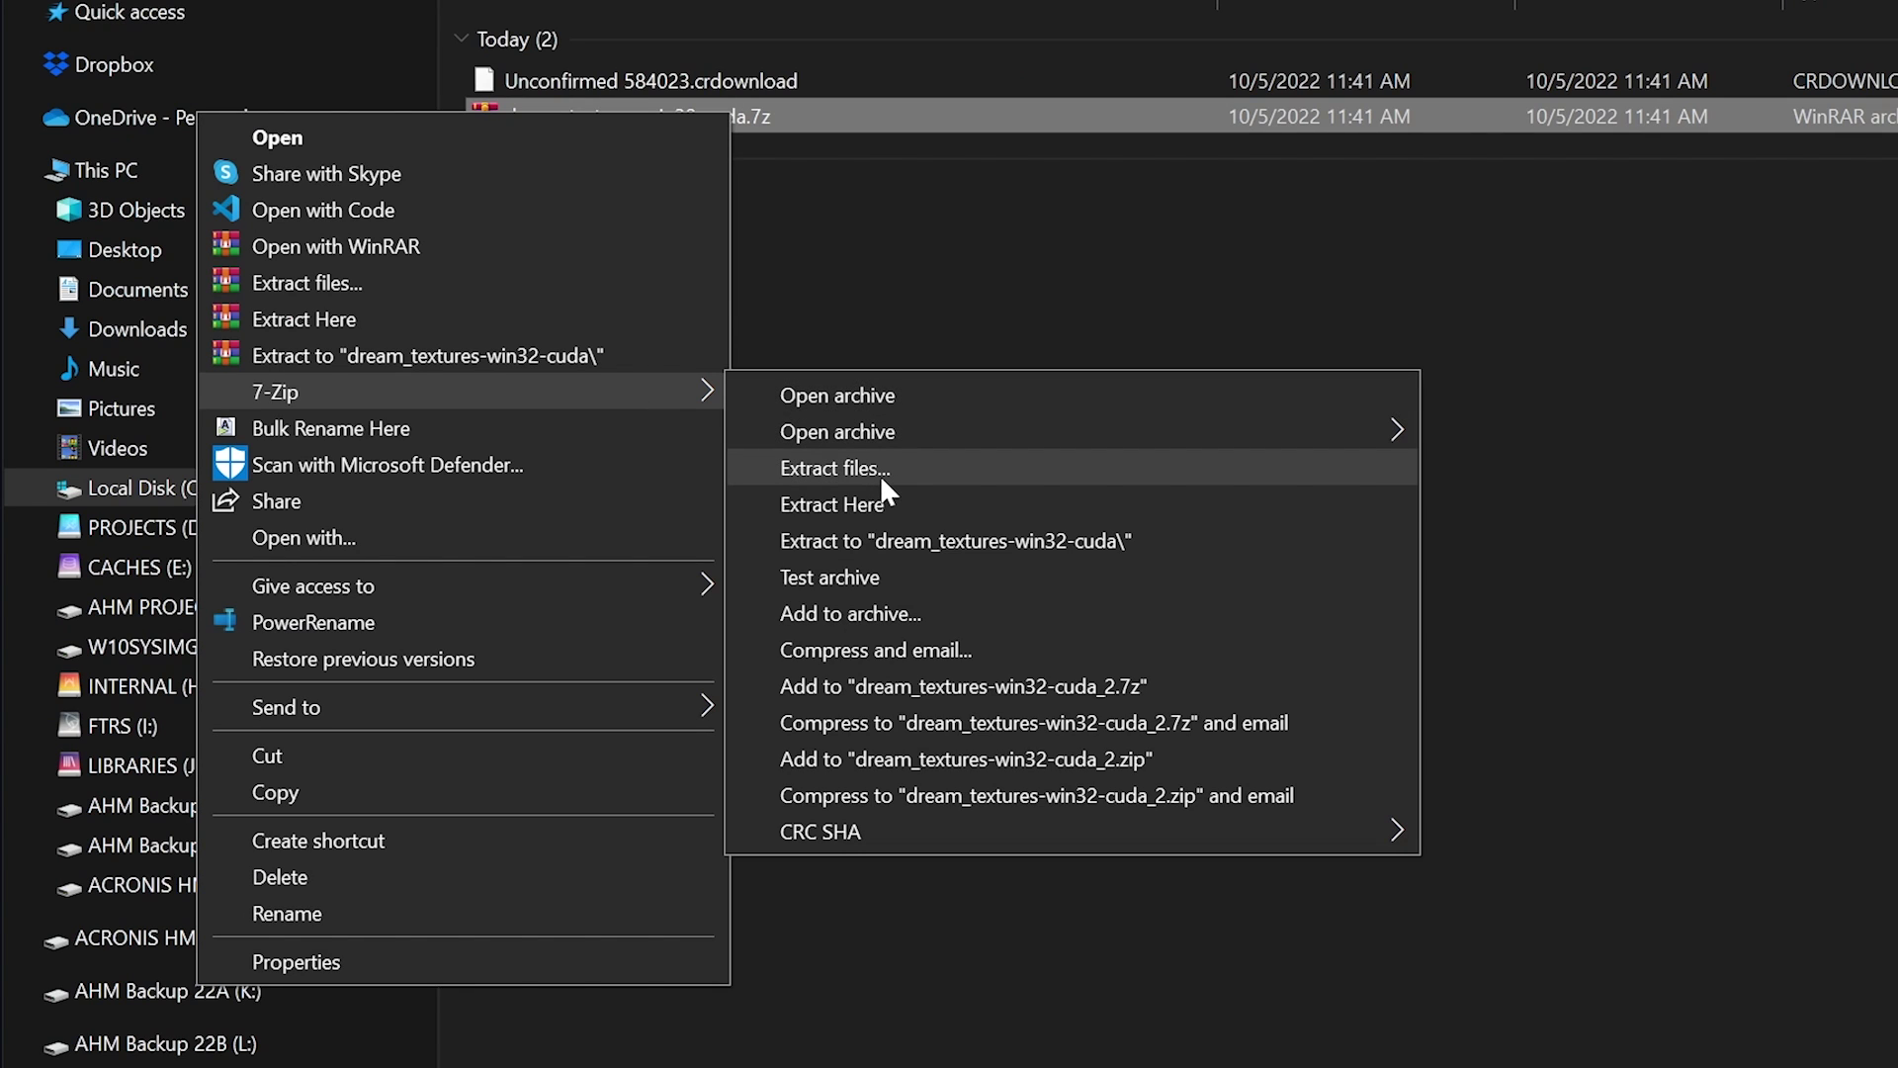
left_click(883, 502)
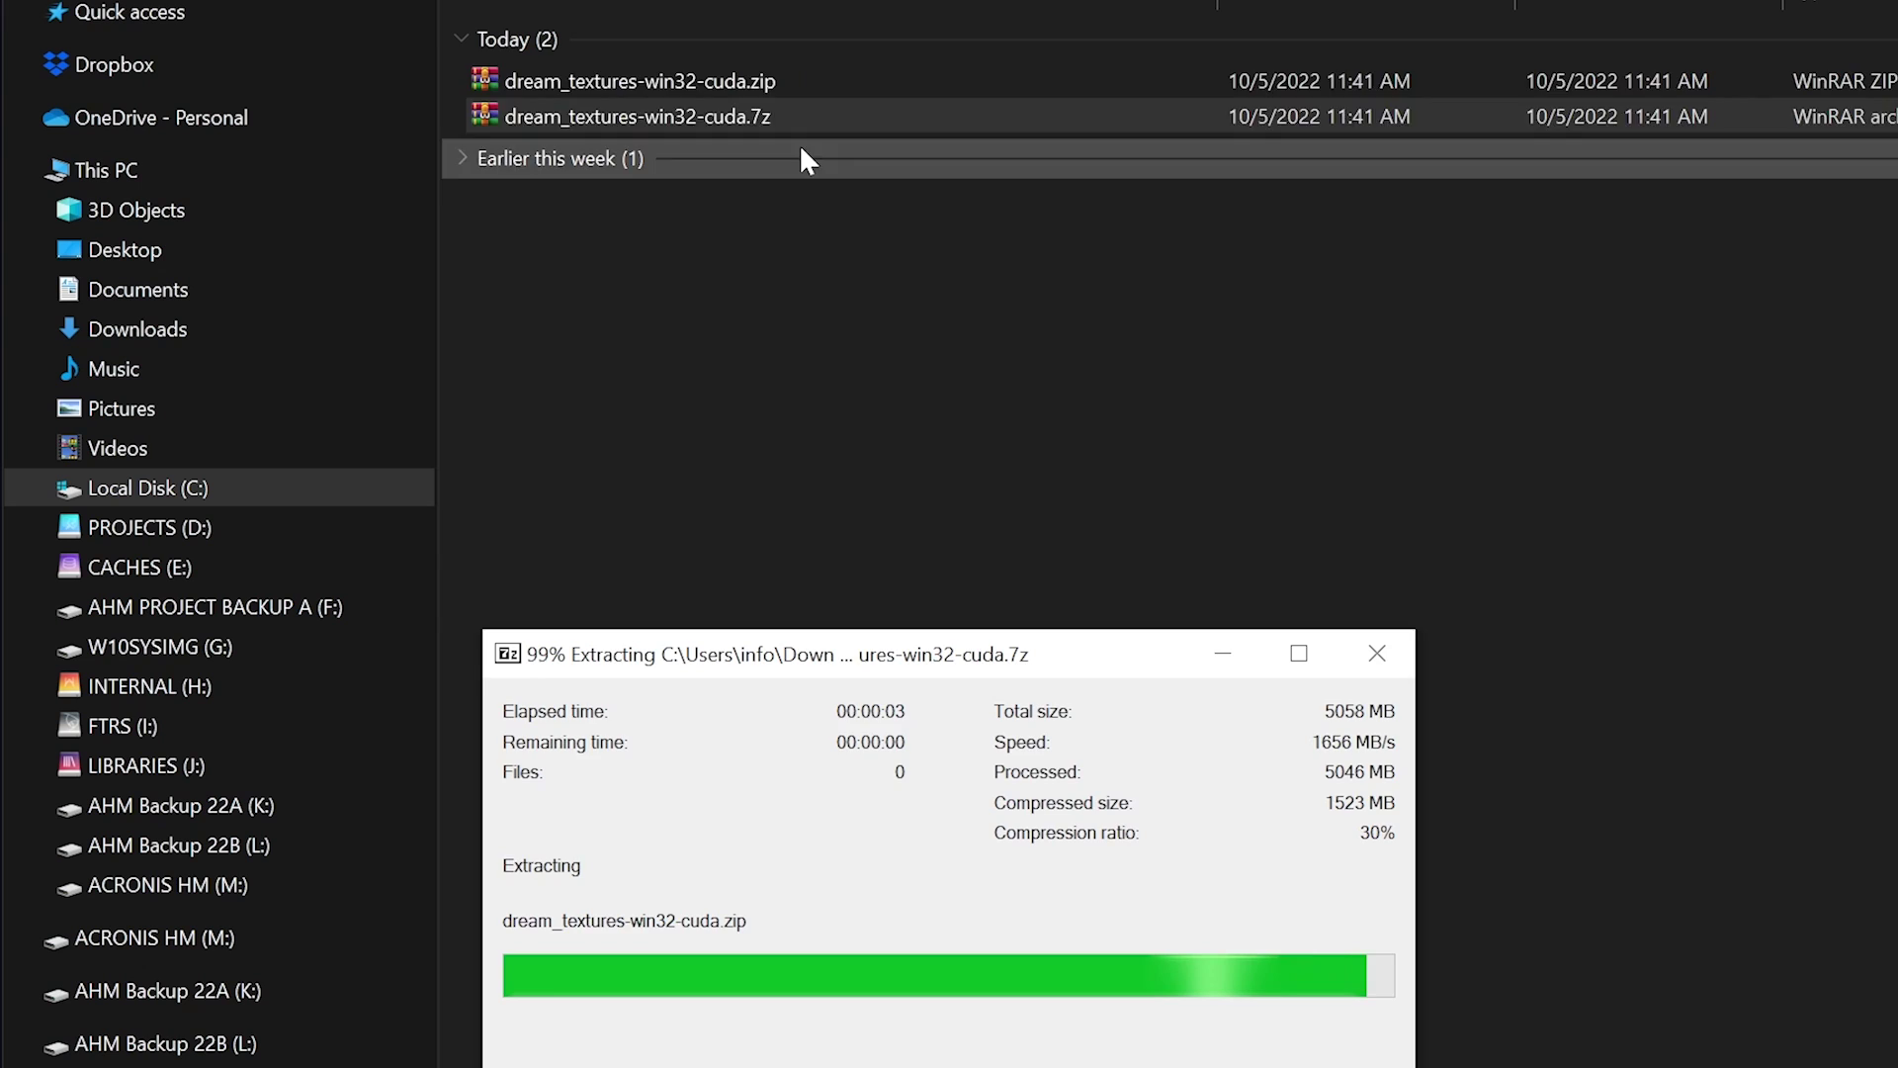
left_click(726, 87)
key("alt+Tab")
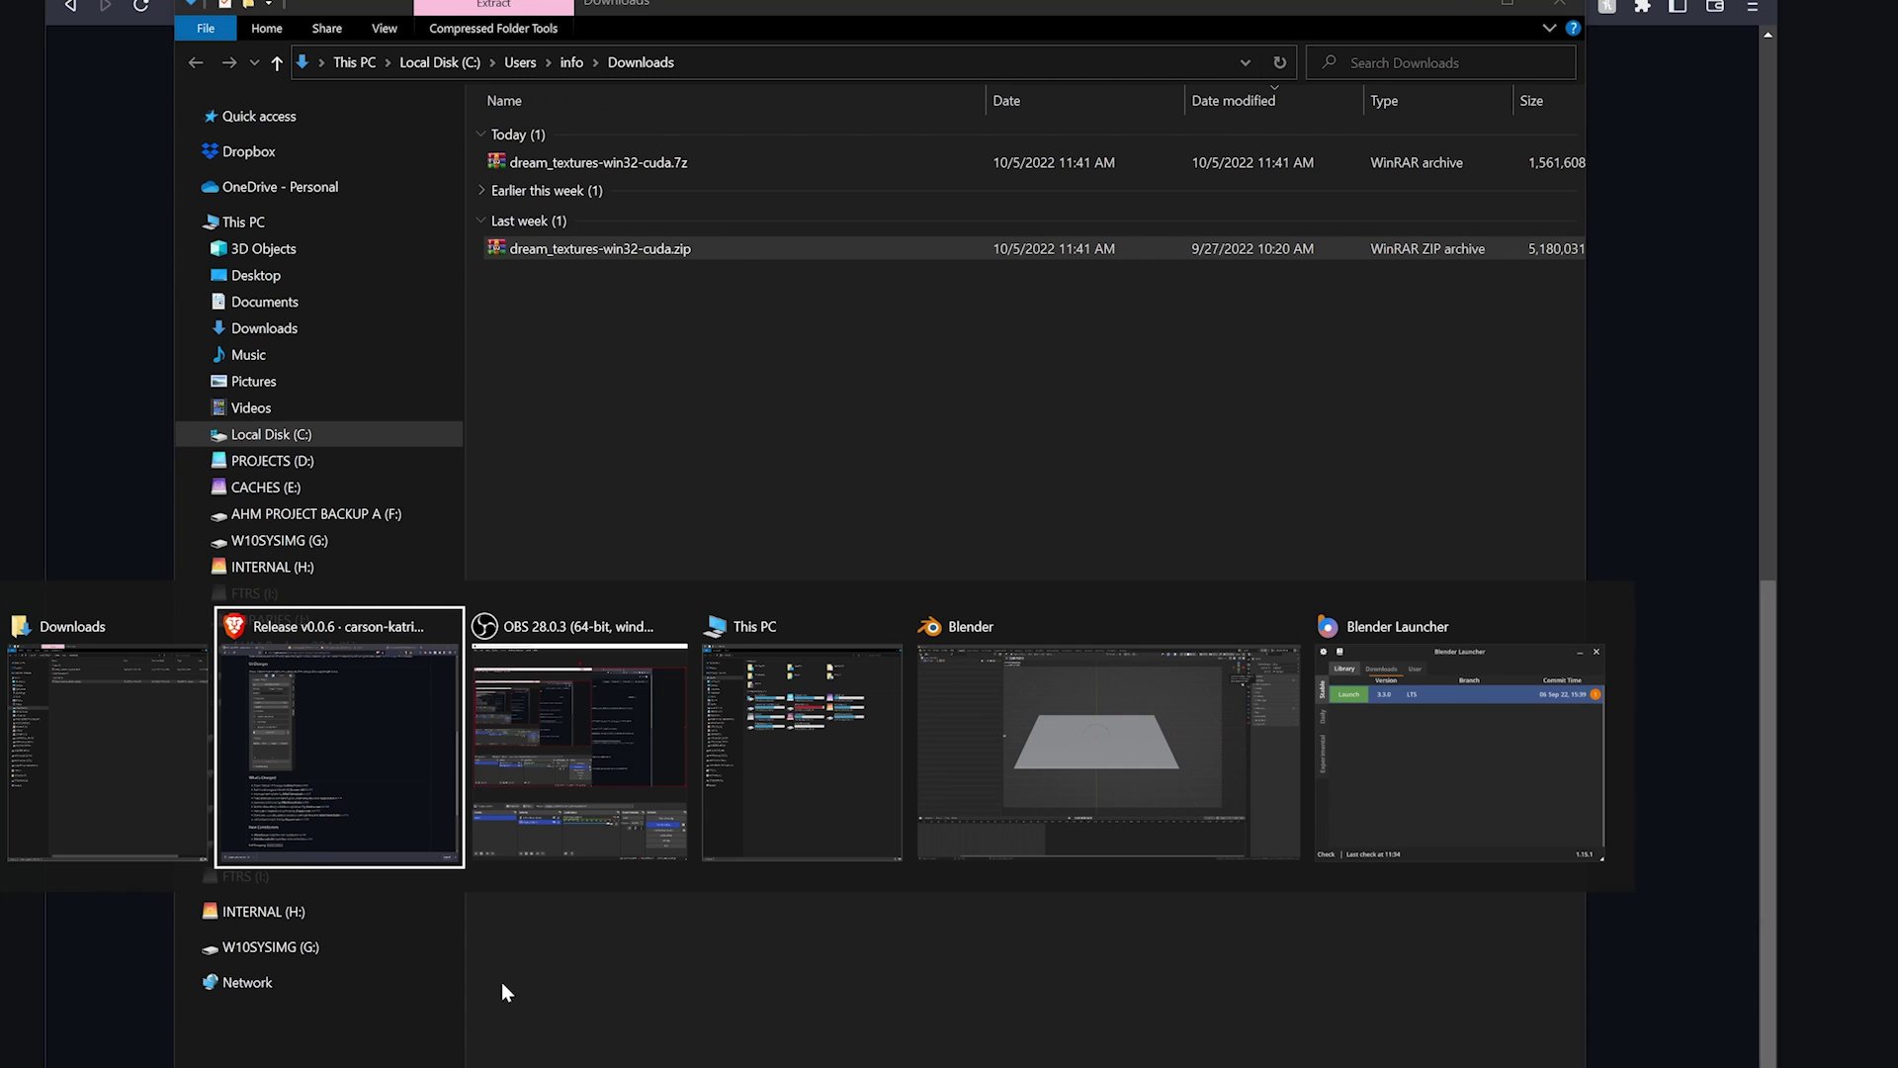
Install the add-on from dream_textures-win32-cuda.zip in Downloads through Blender Preferences
left_click(988, 763)
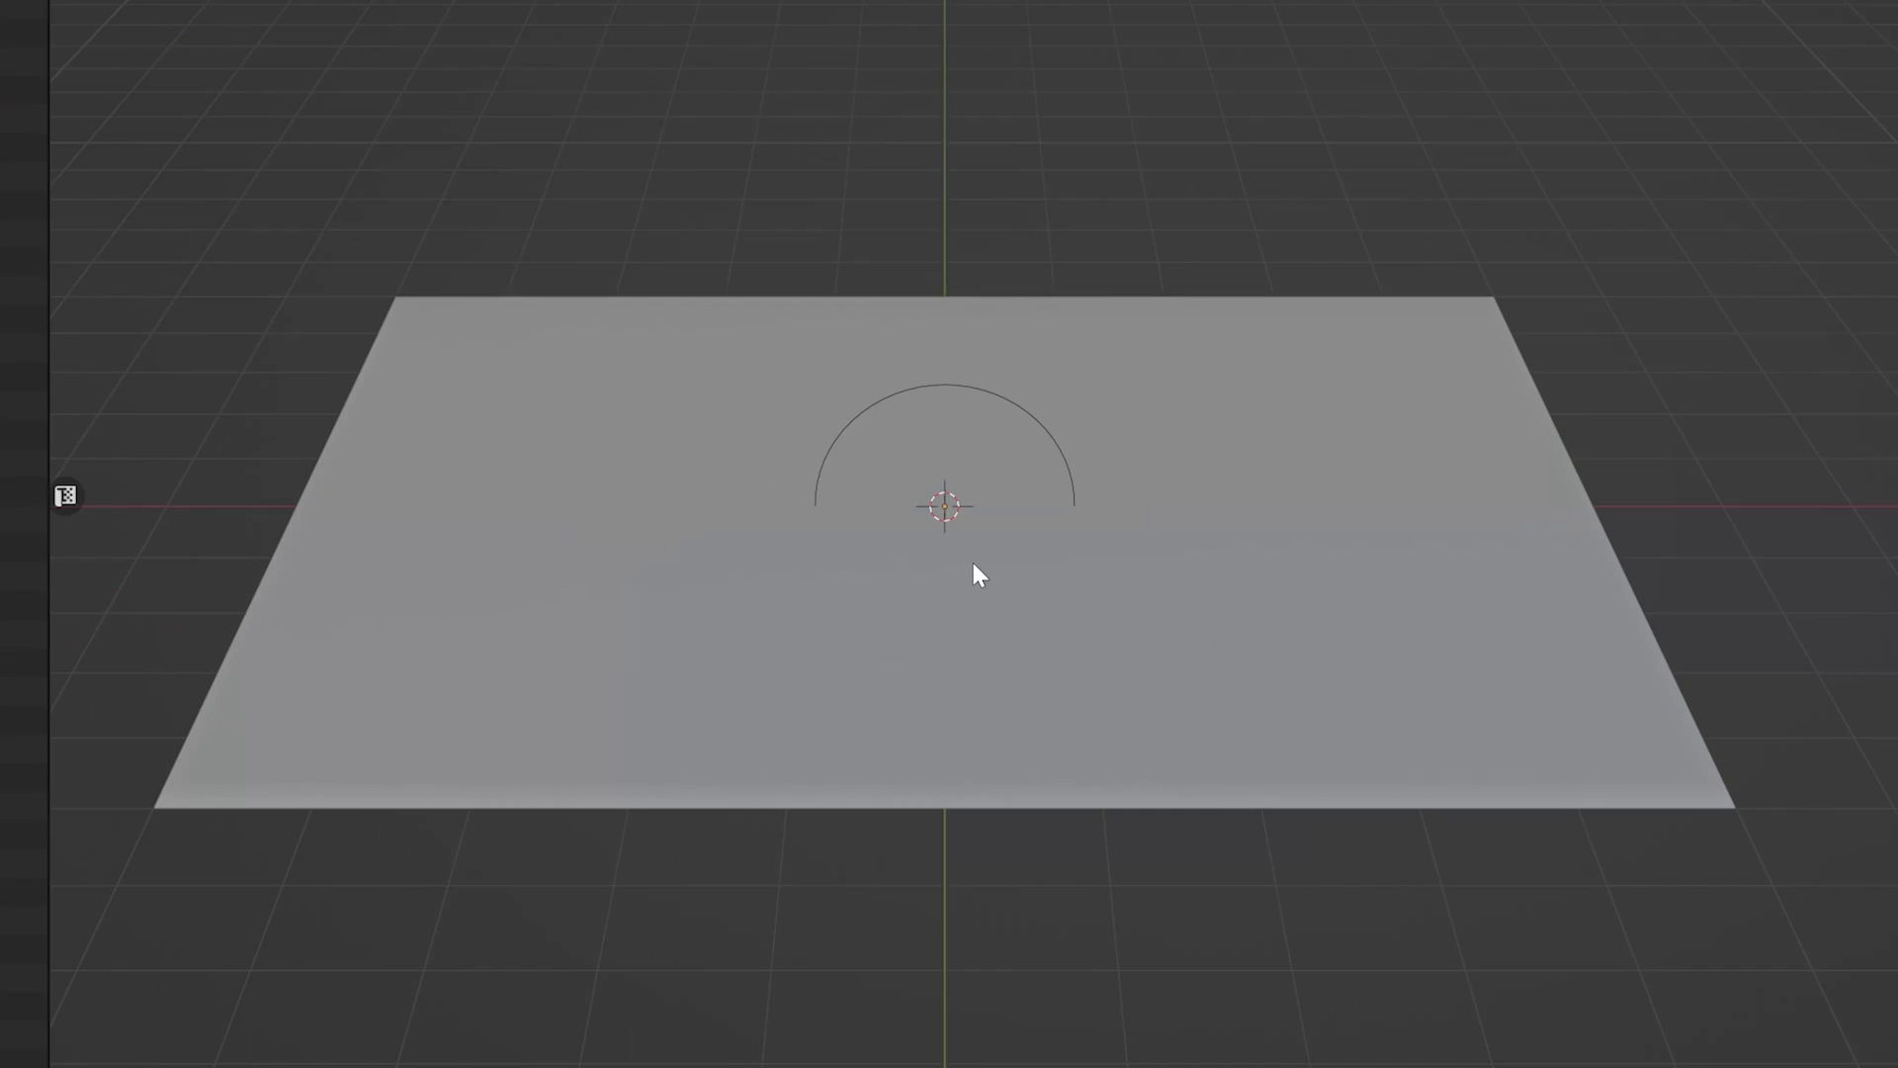
key("ctrl+comma")
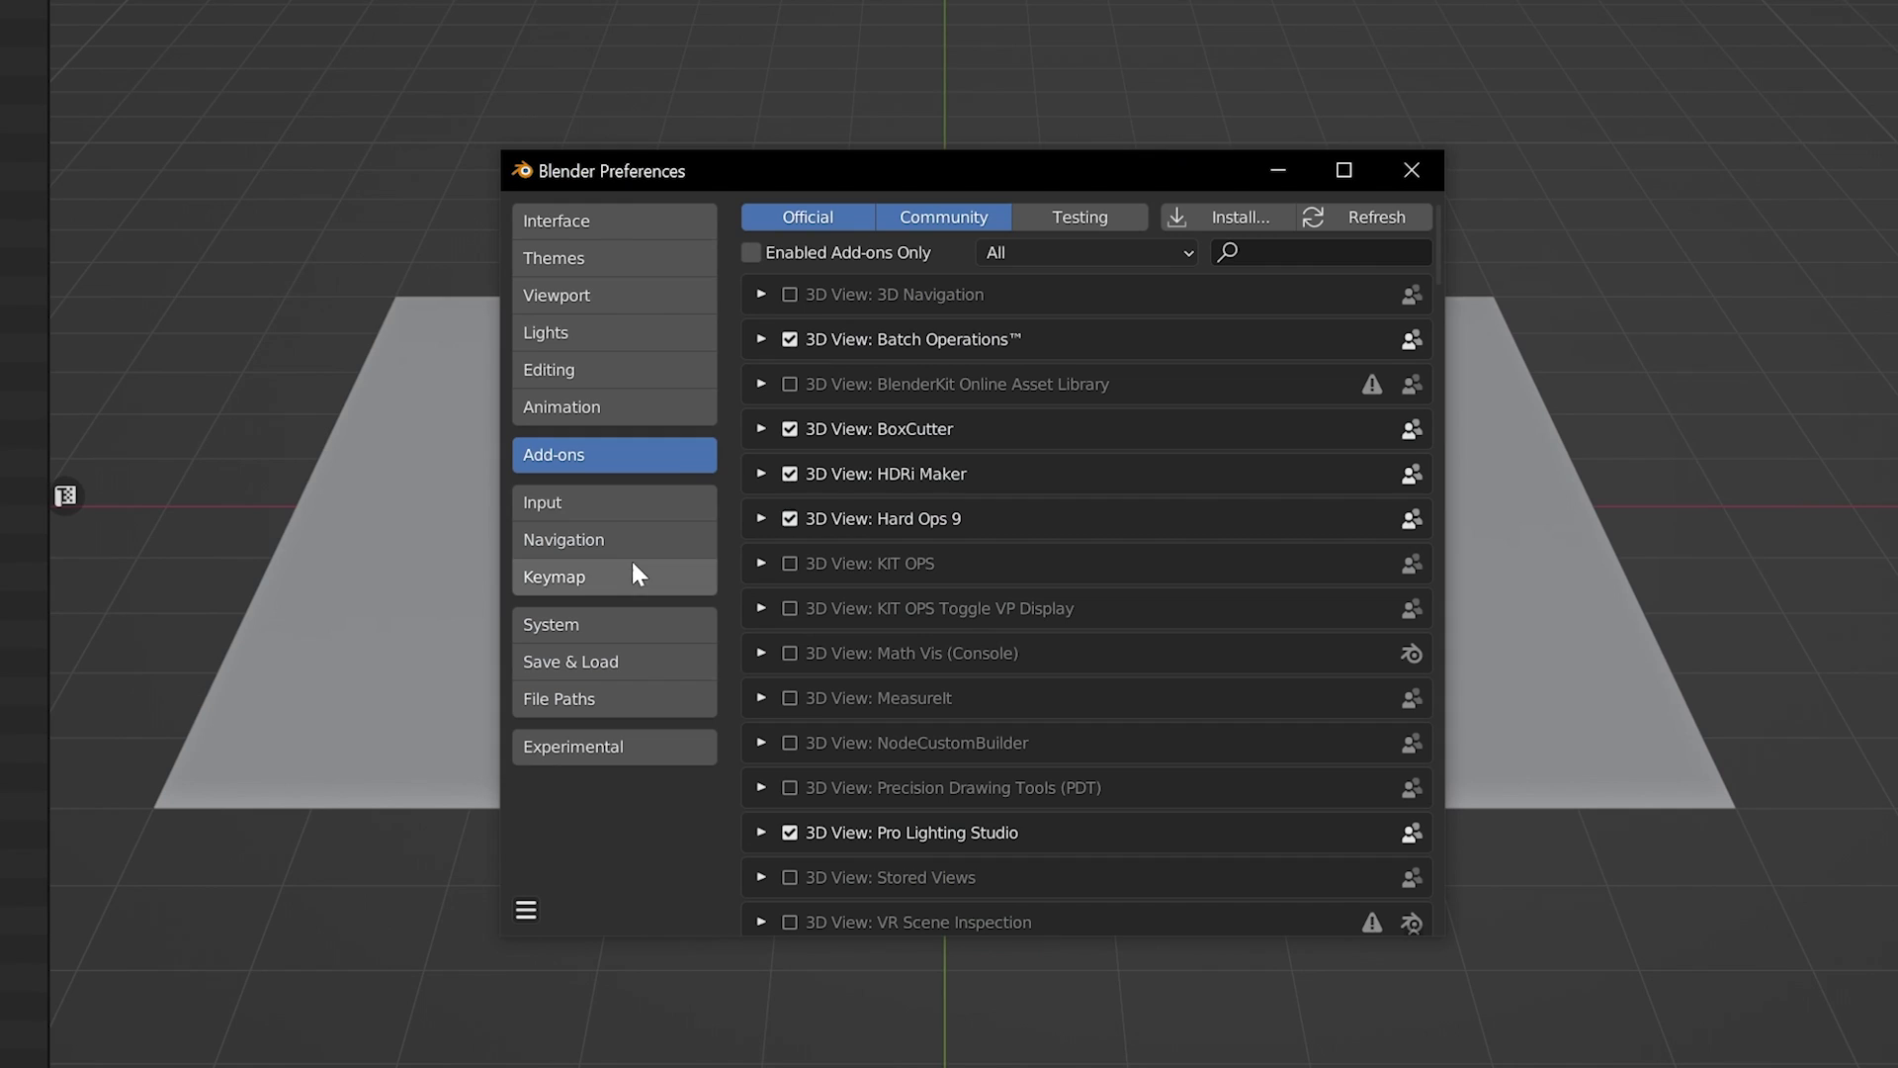
left_click(1238, 220)
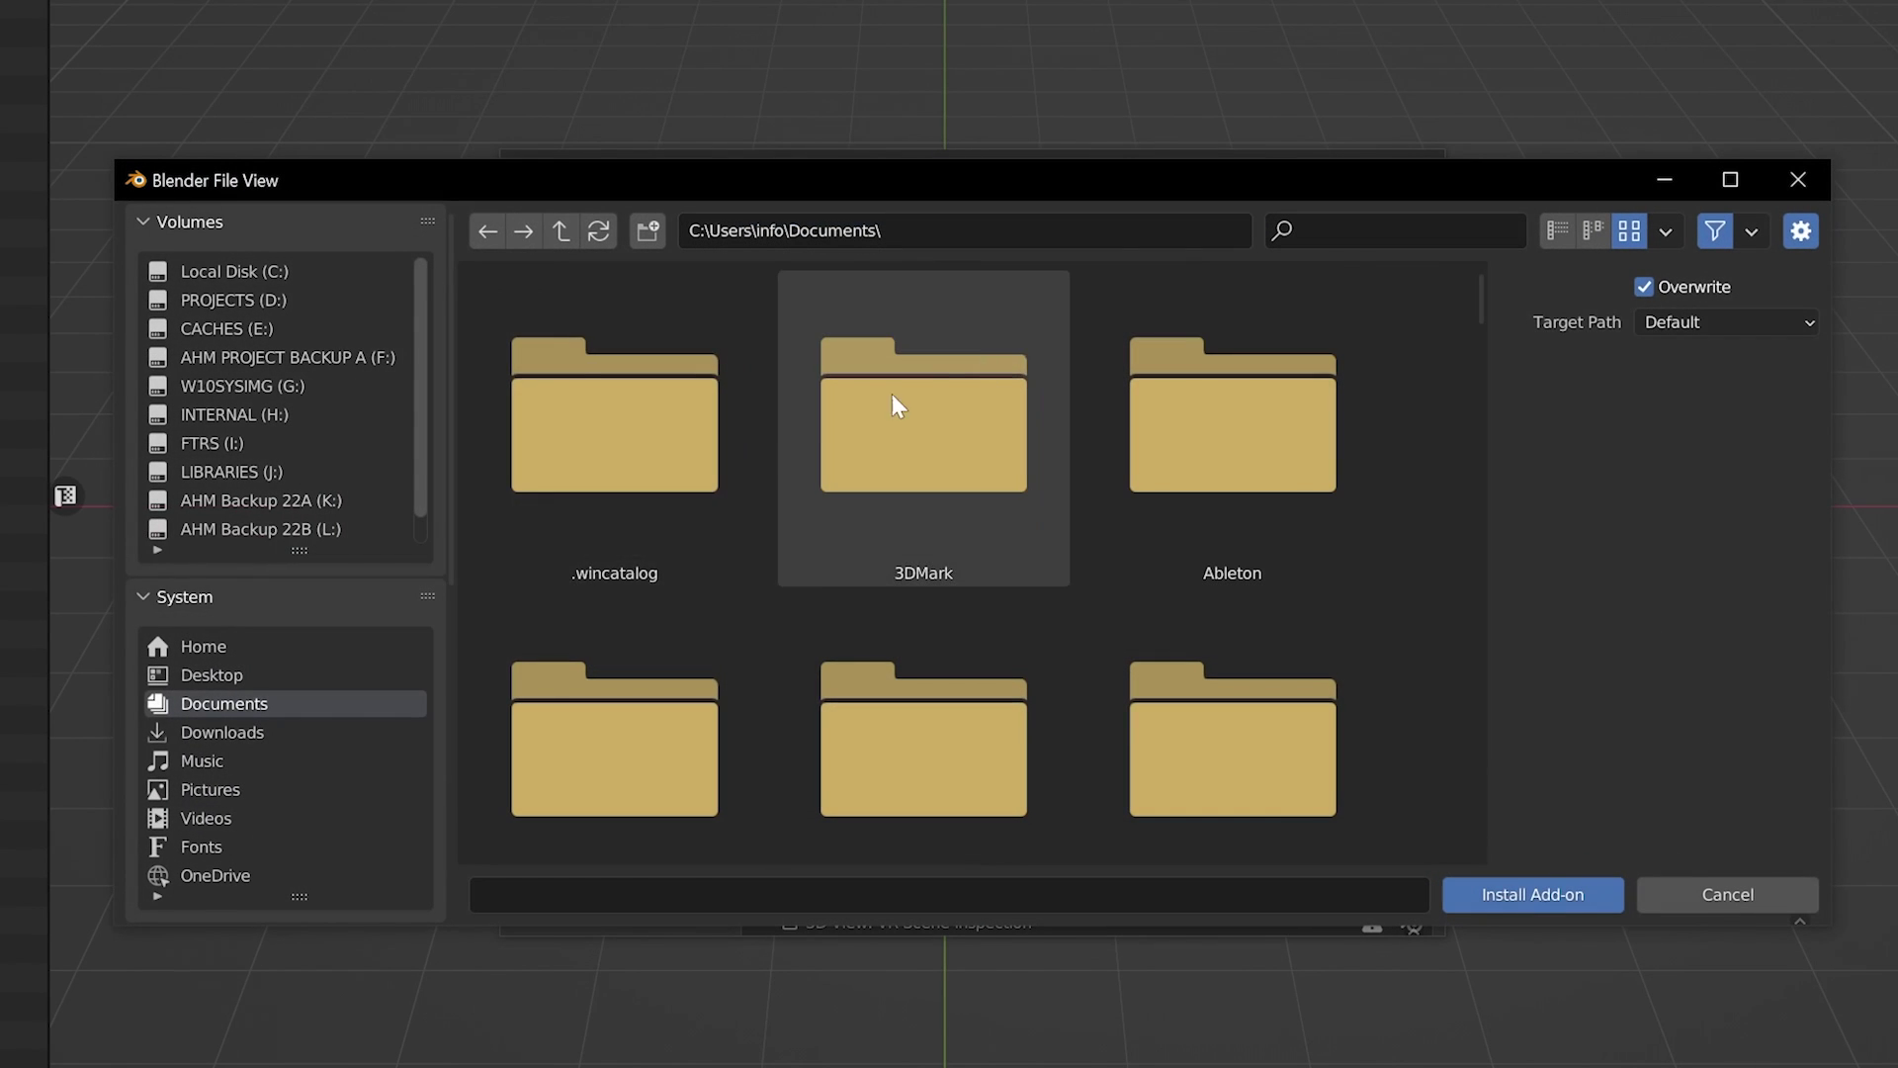
left_click(222, 732)
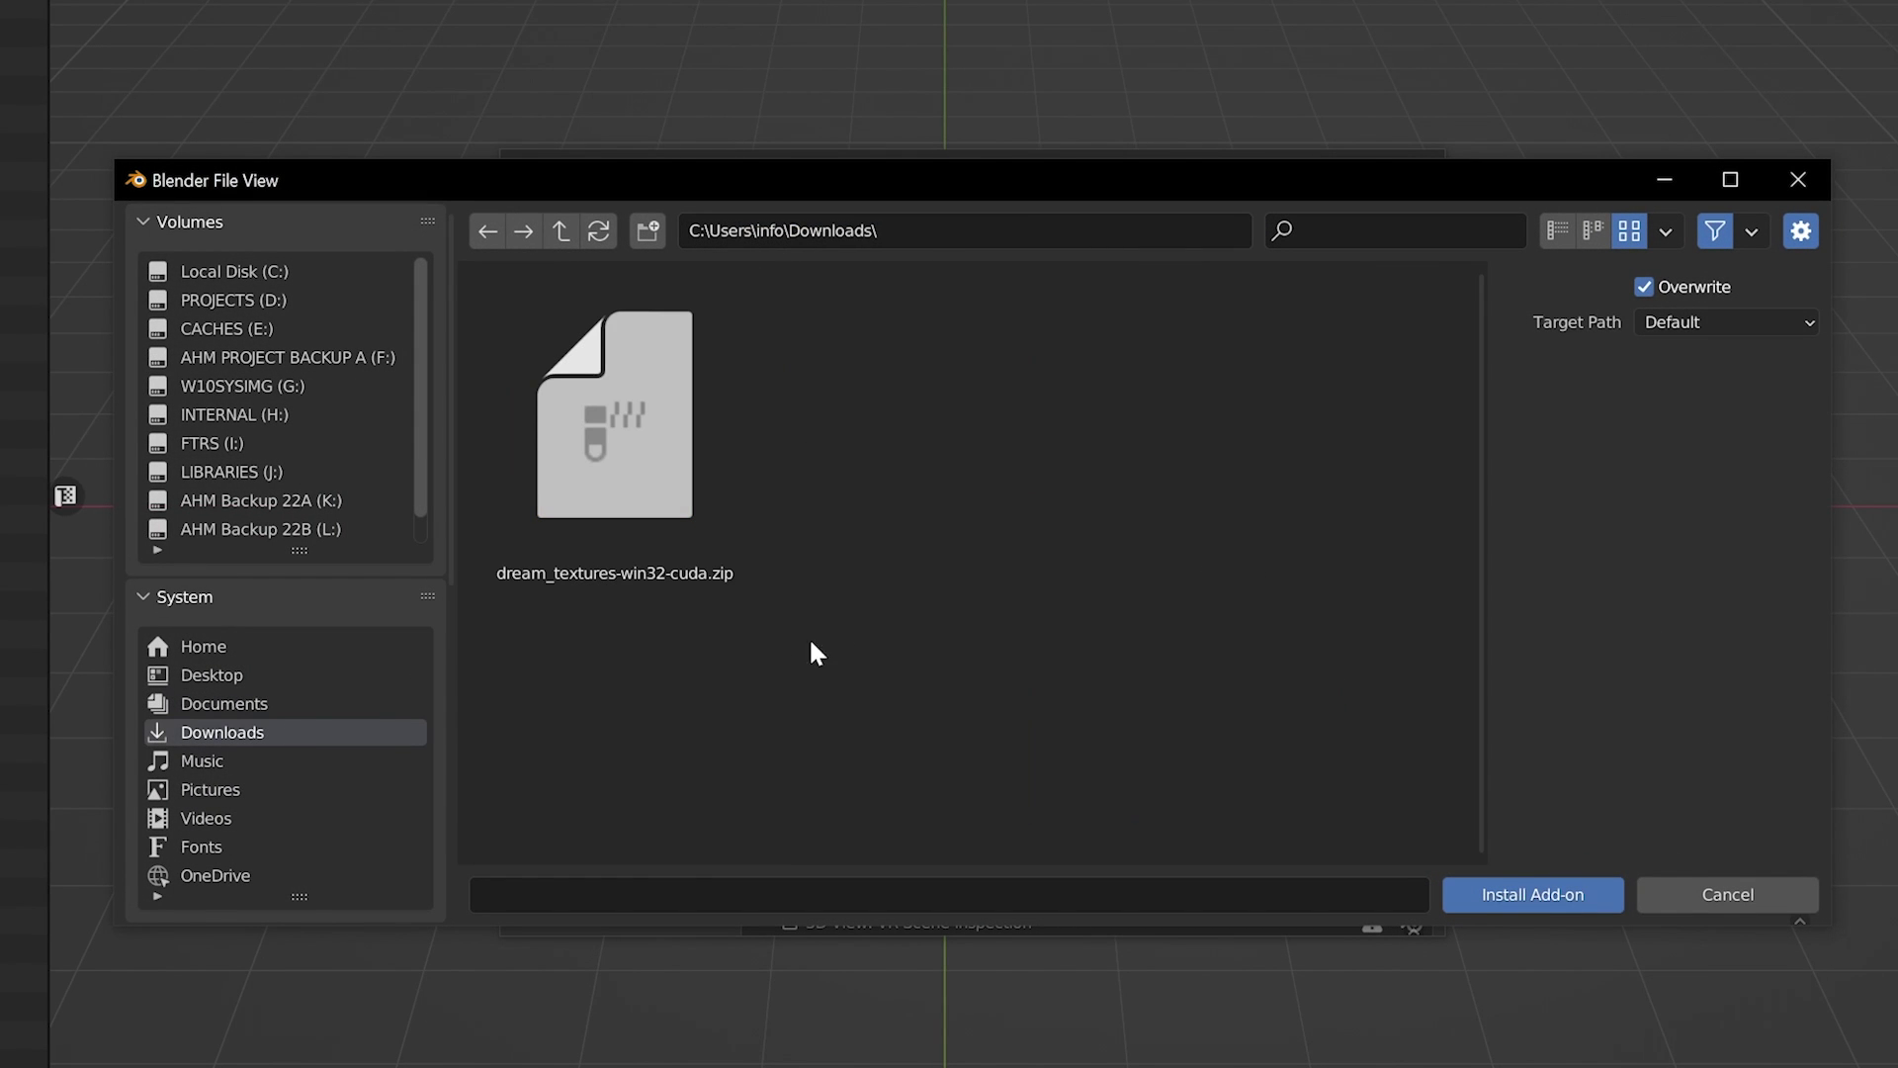
left_click(647, 523)
key("Return")
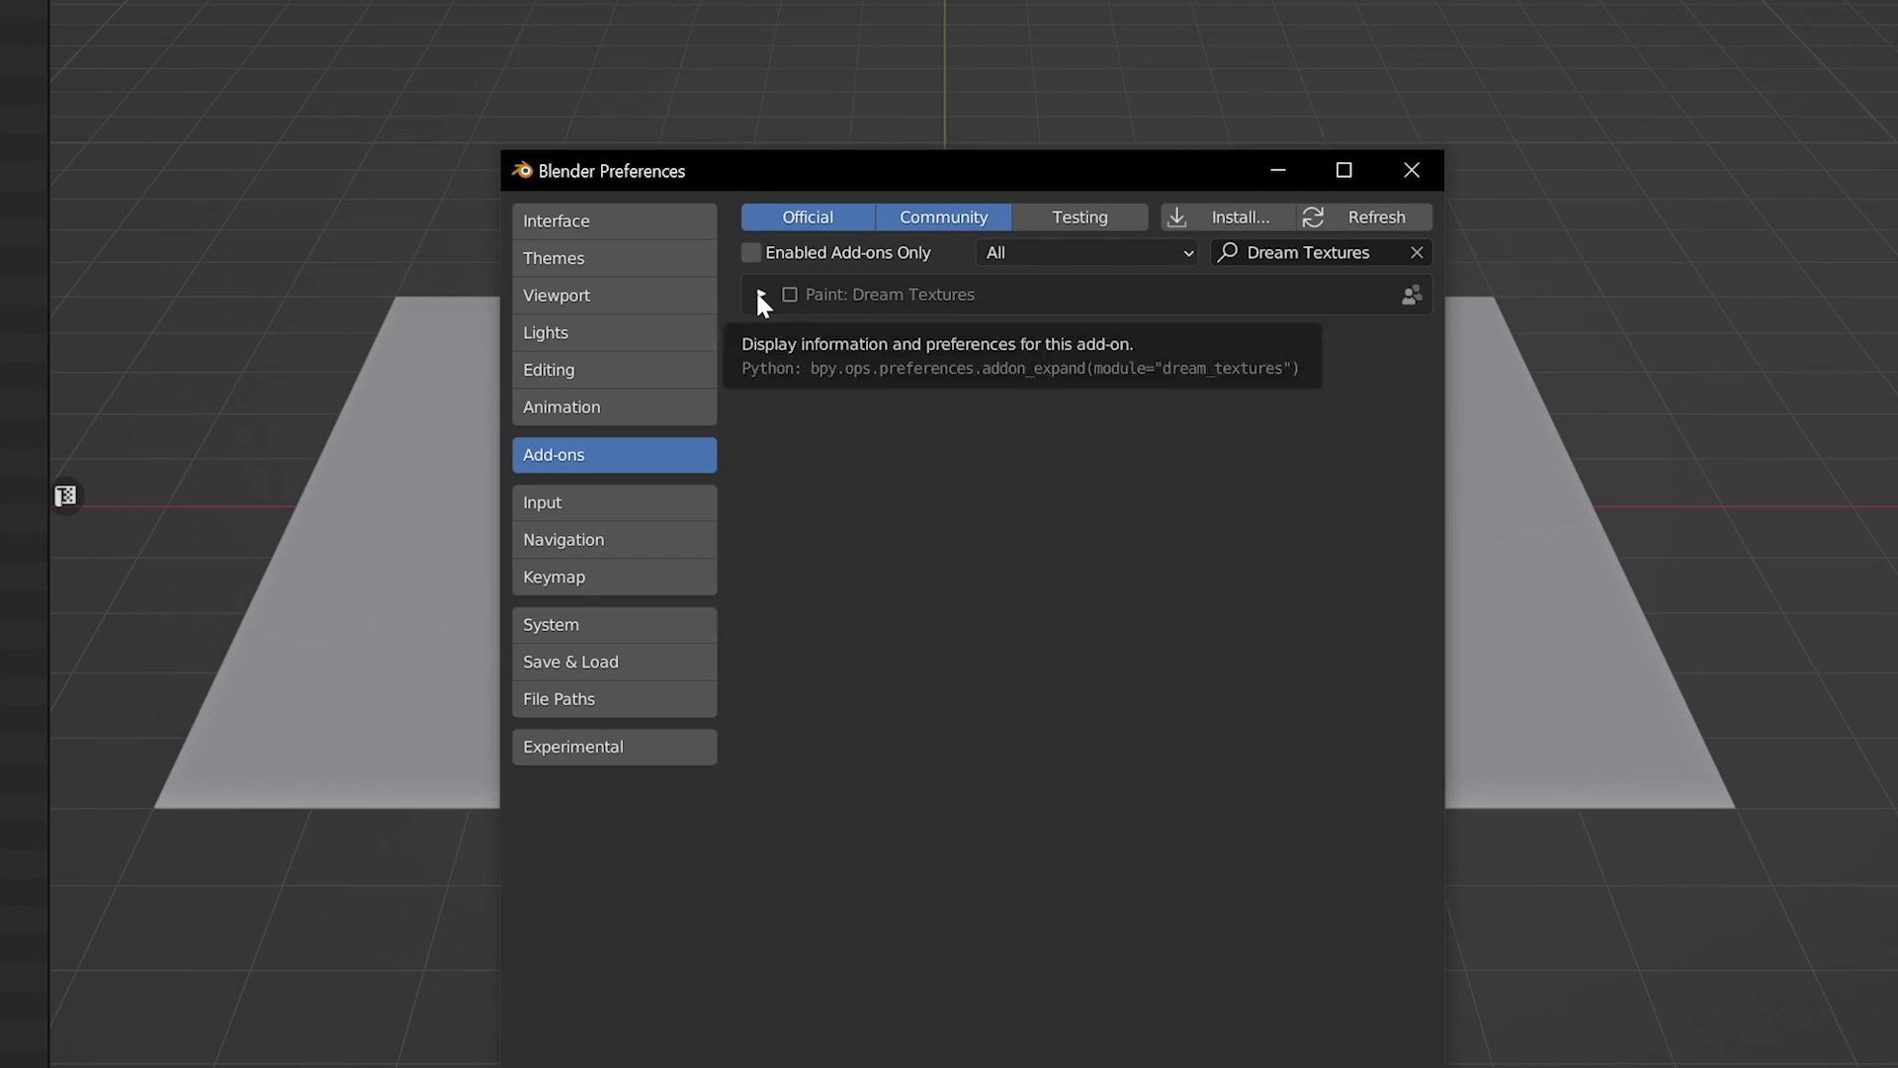
Enable the Dream Textures 0.0.6 add-on and download the sd-v1-4.ckpt model weights
left_click(760, 294)
left_click(789, 293)
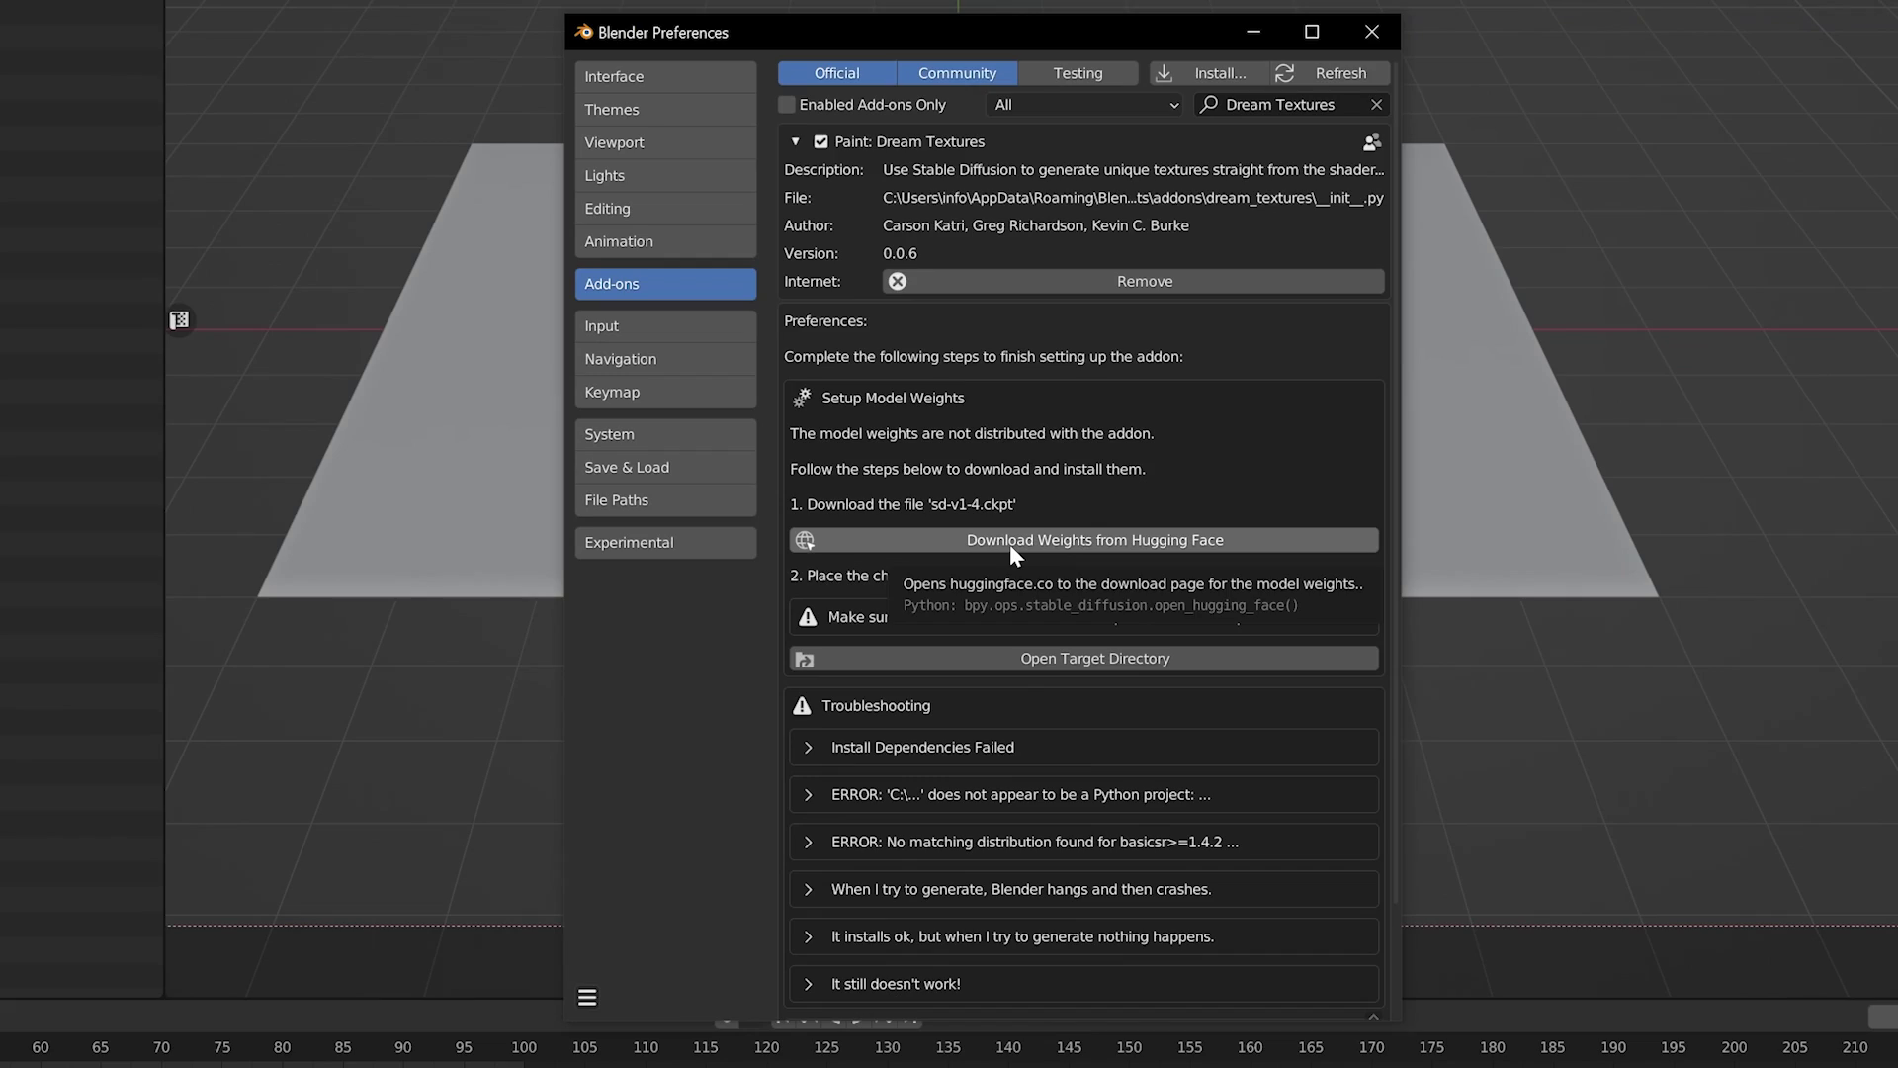
left_click(1011, 543)
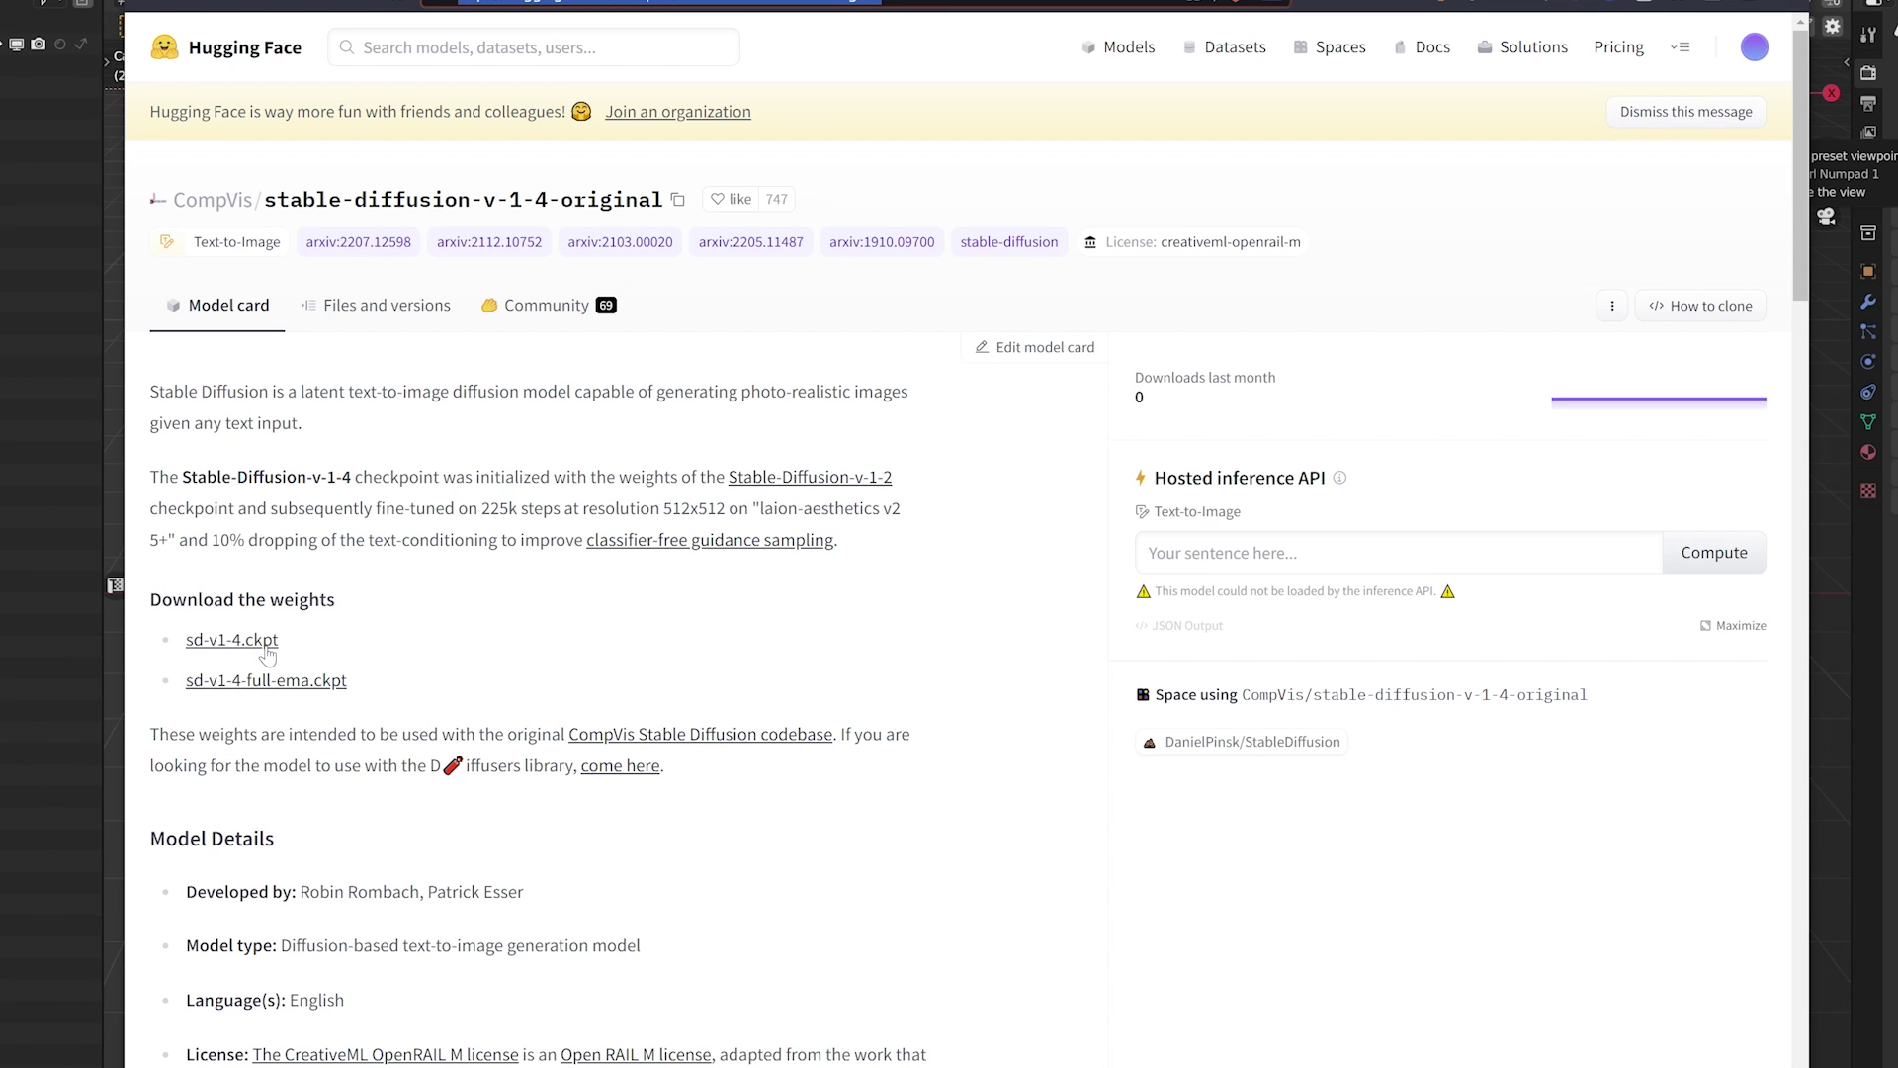
left_click(267, 649)
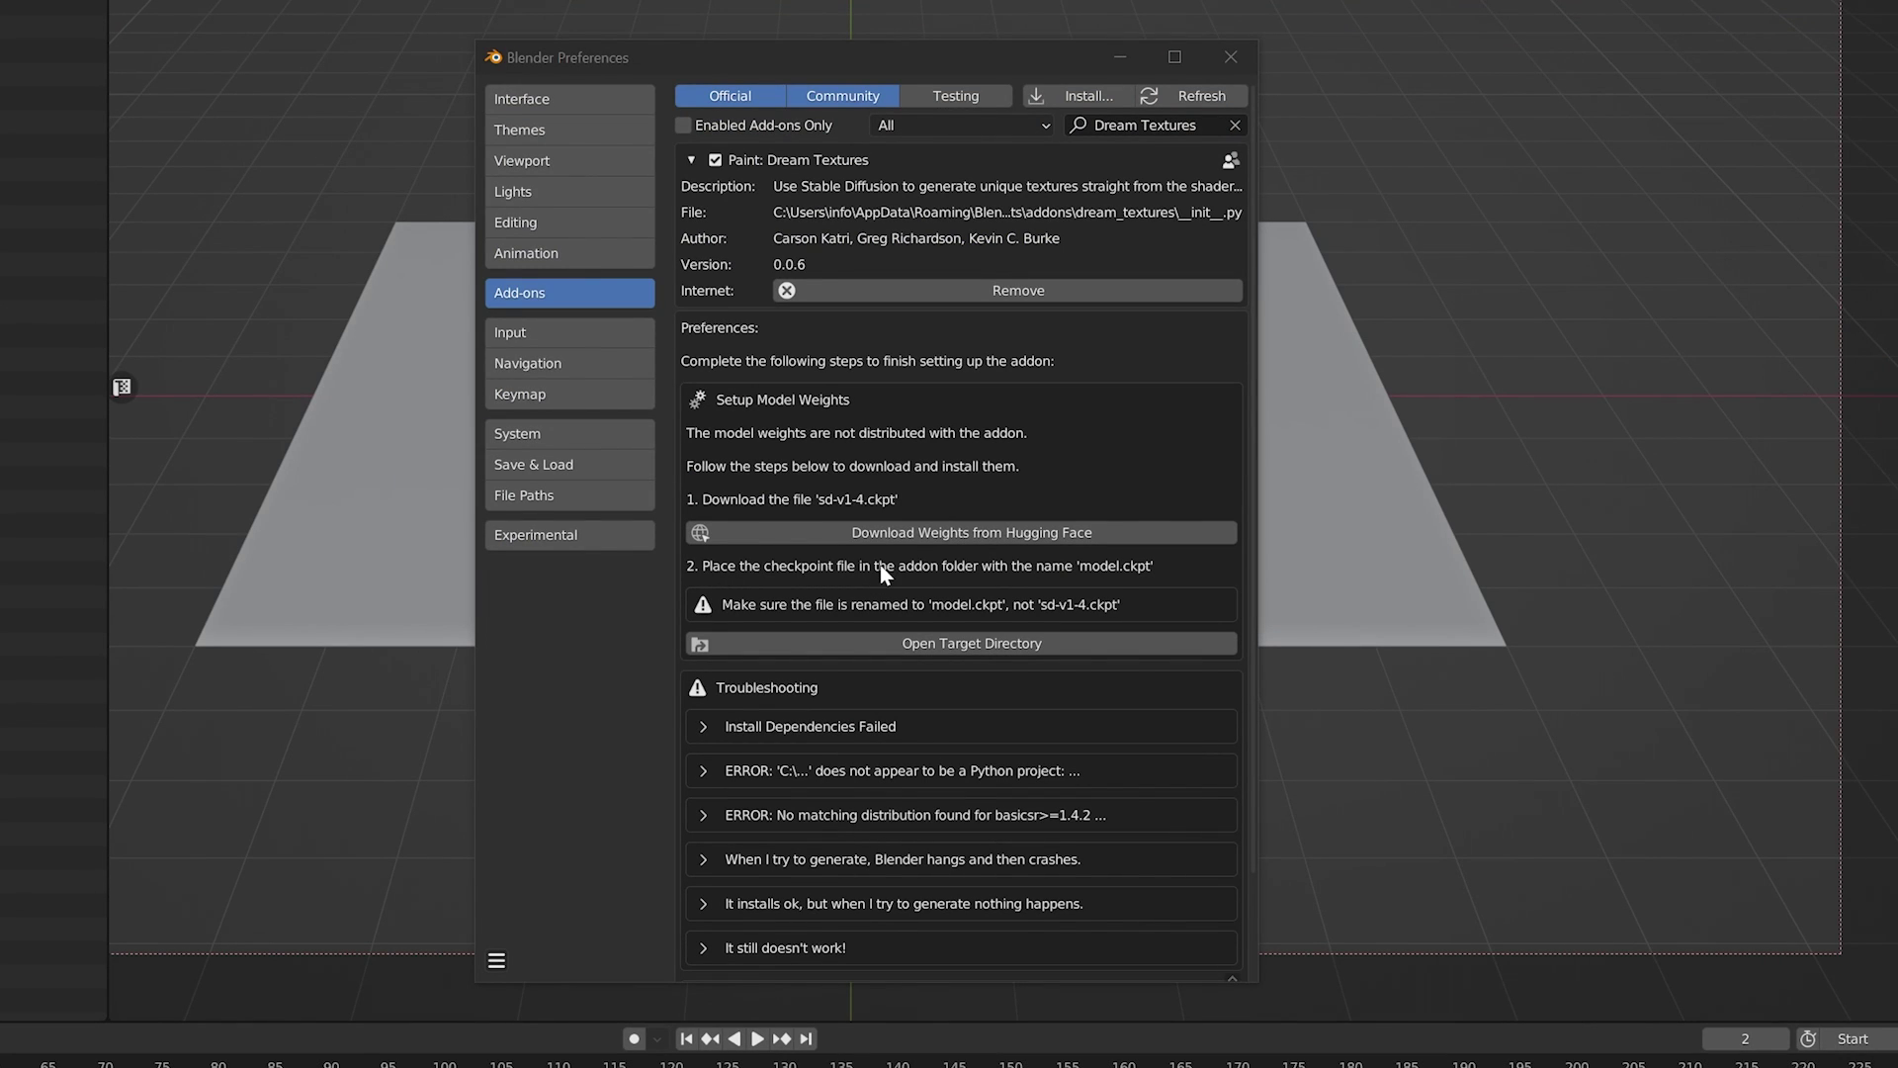
Put the weights file in the add-on's target directory and close Preferences
left_click(1016, 640)
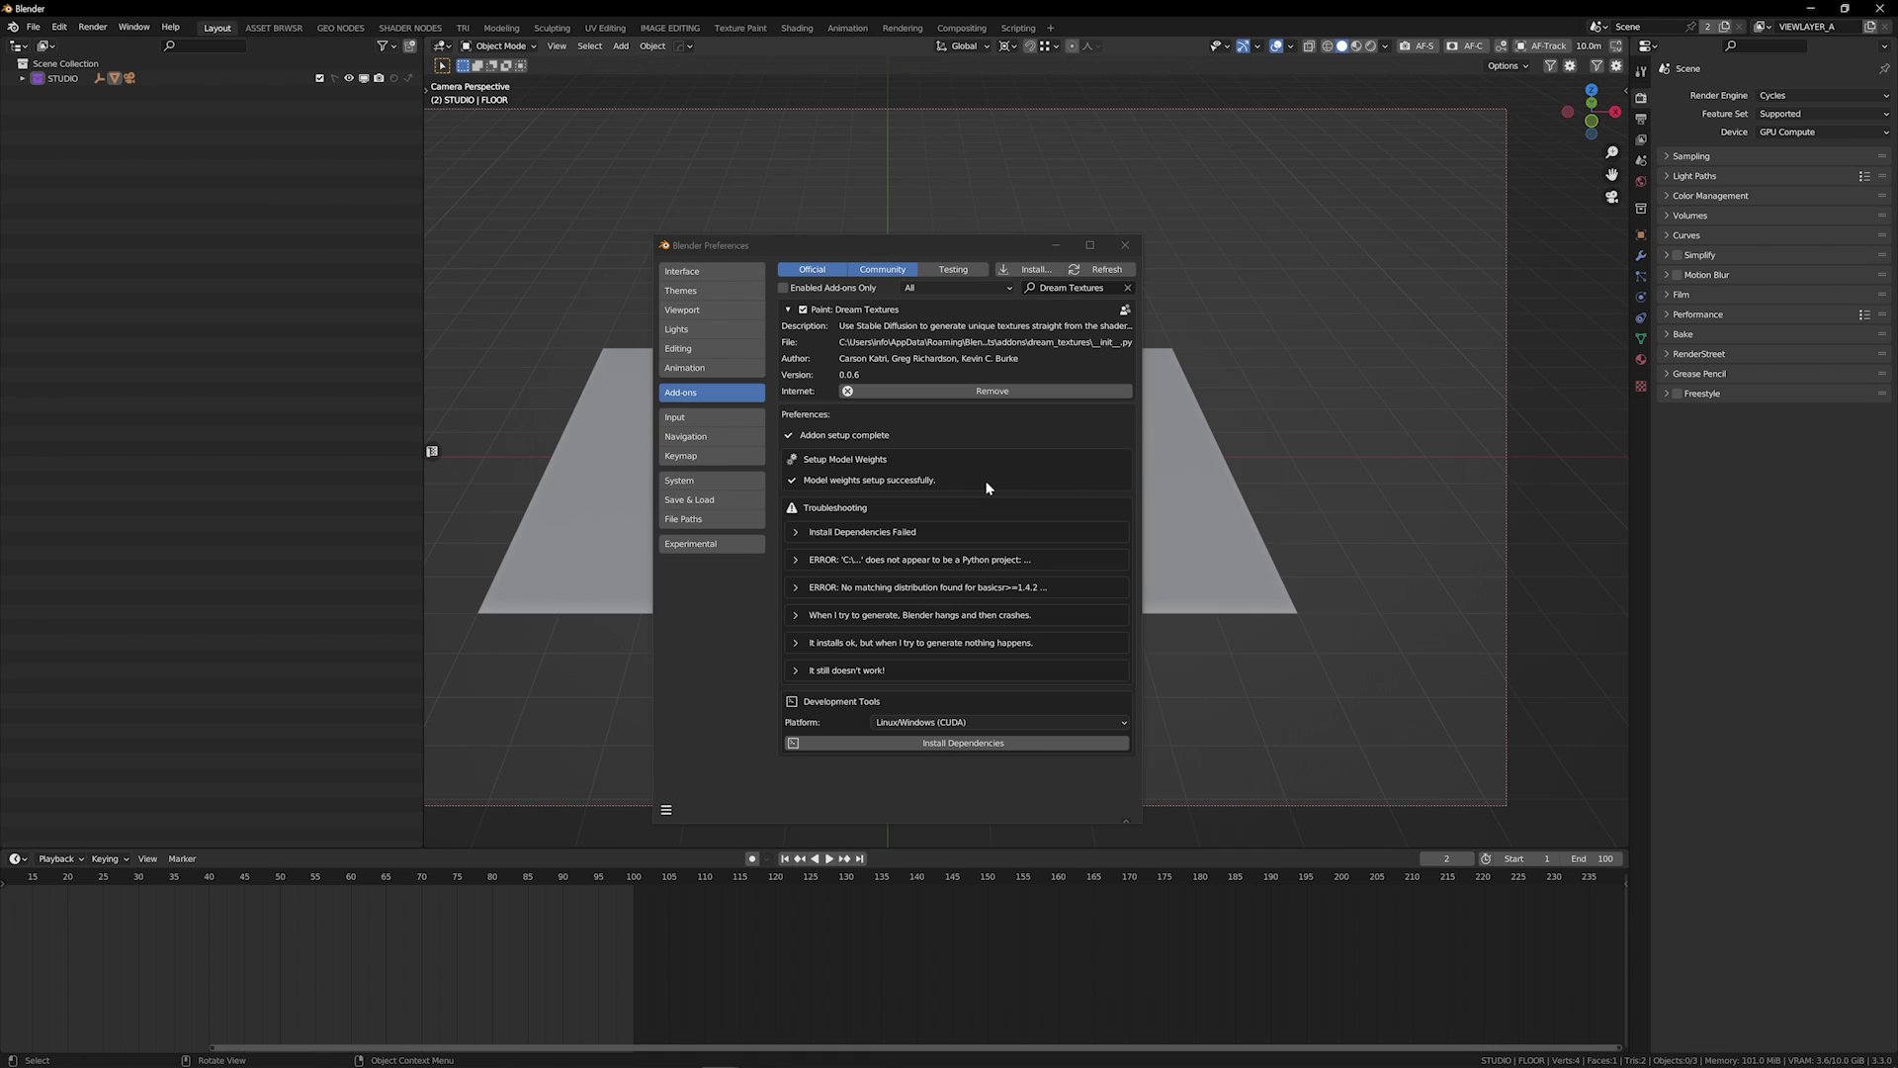
left_click(1127, 247)
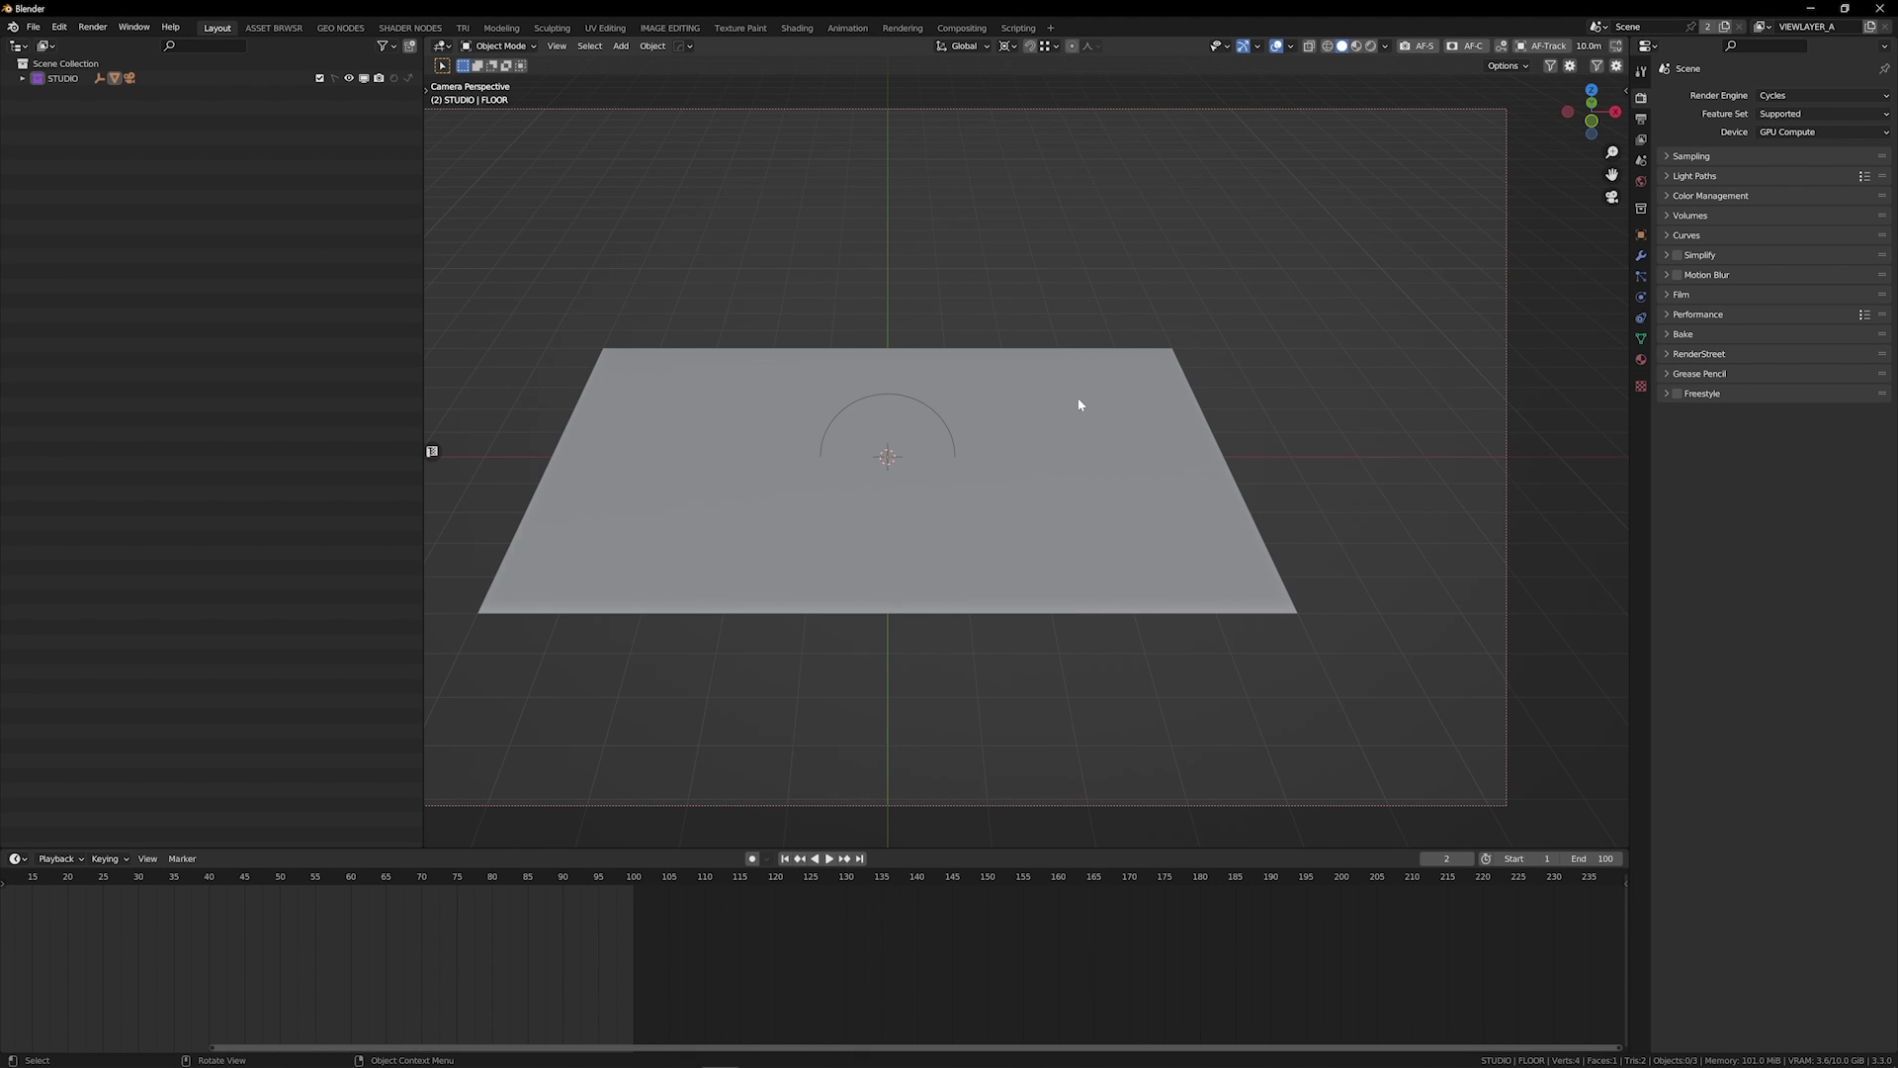
Turn the widened outliner area into an Image Editor showing the Dream Texture sidebar panel
left_click_drag(424, 178, 749, 139)
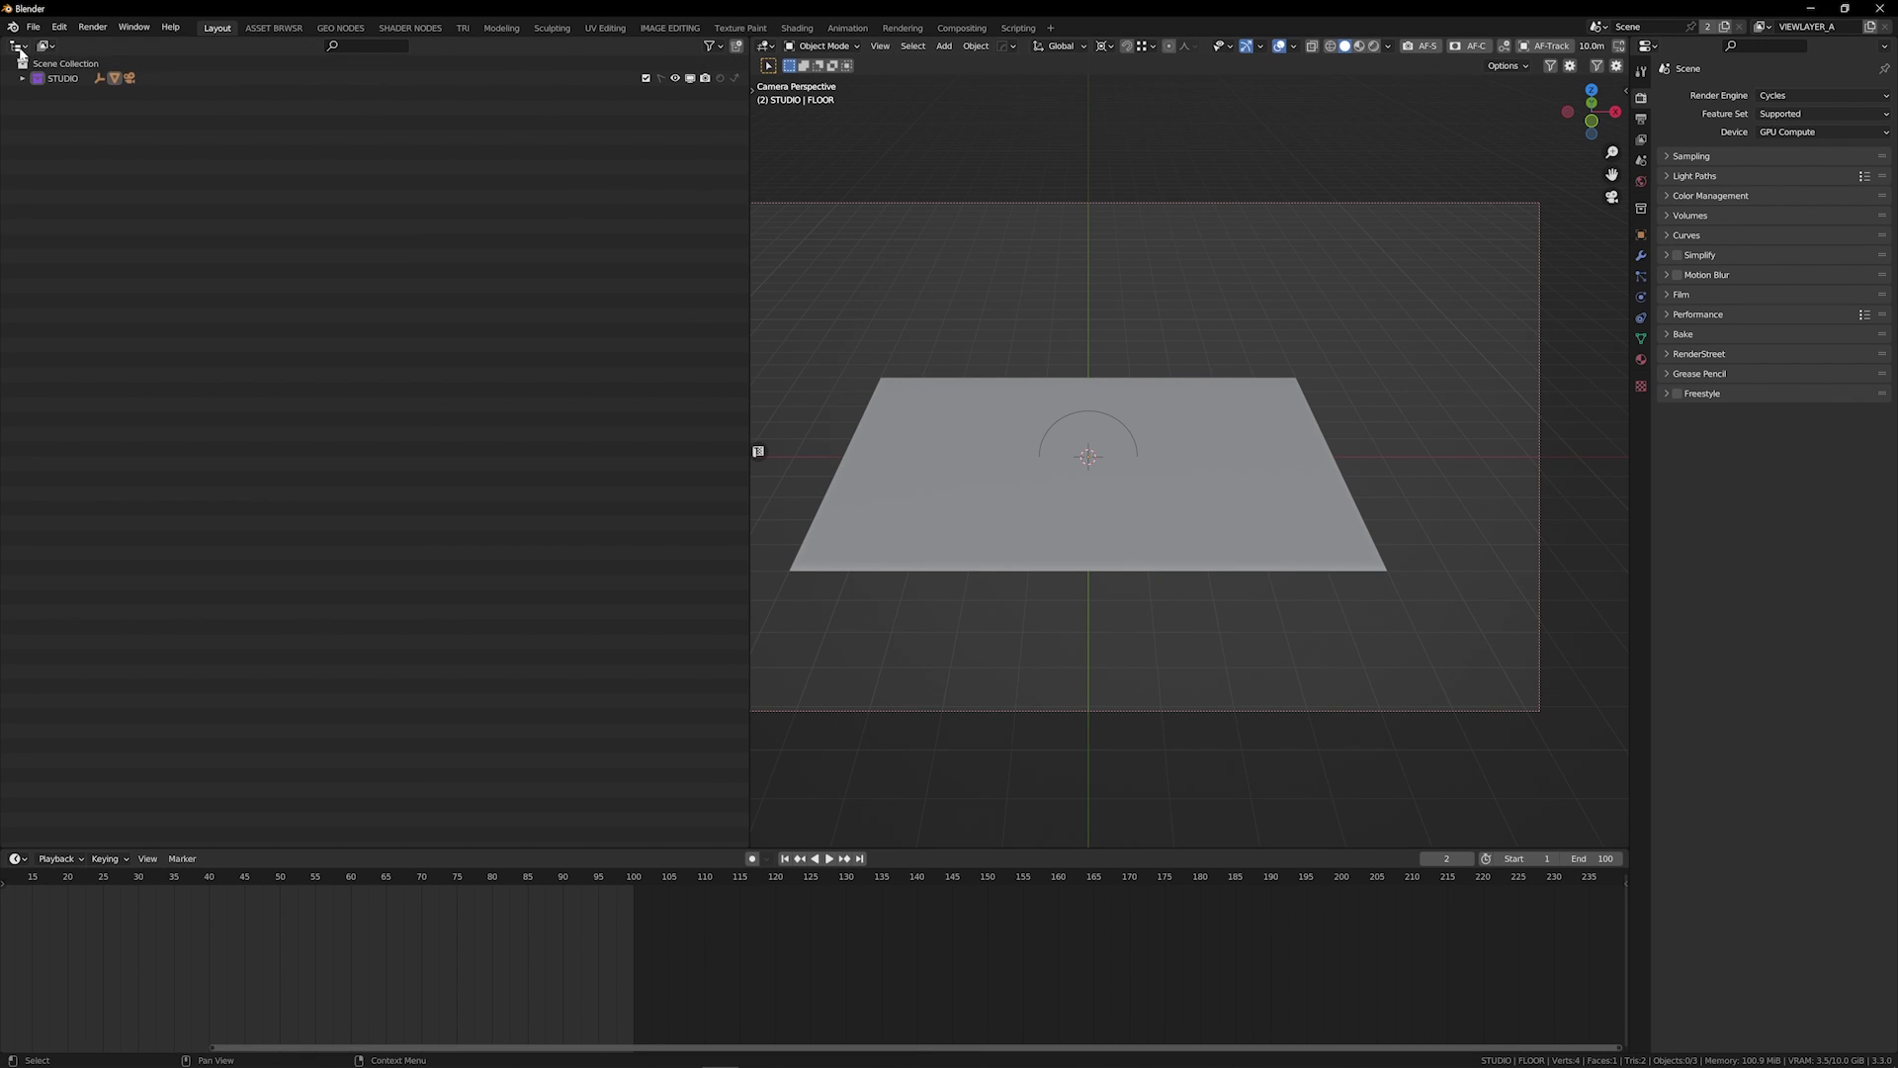
left_click(19, 46)
left_click(83, 105)
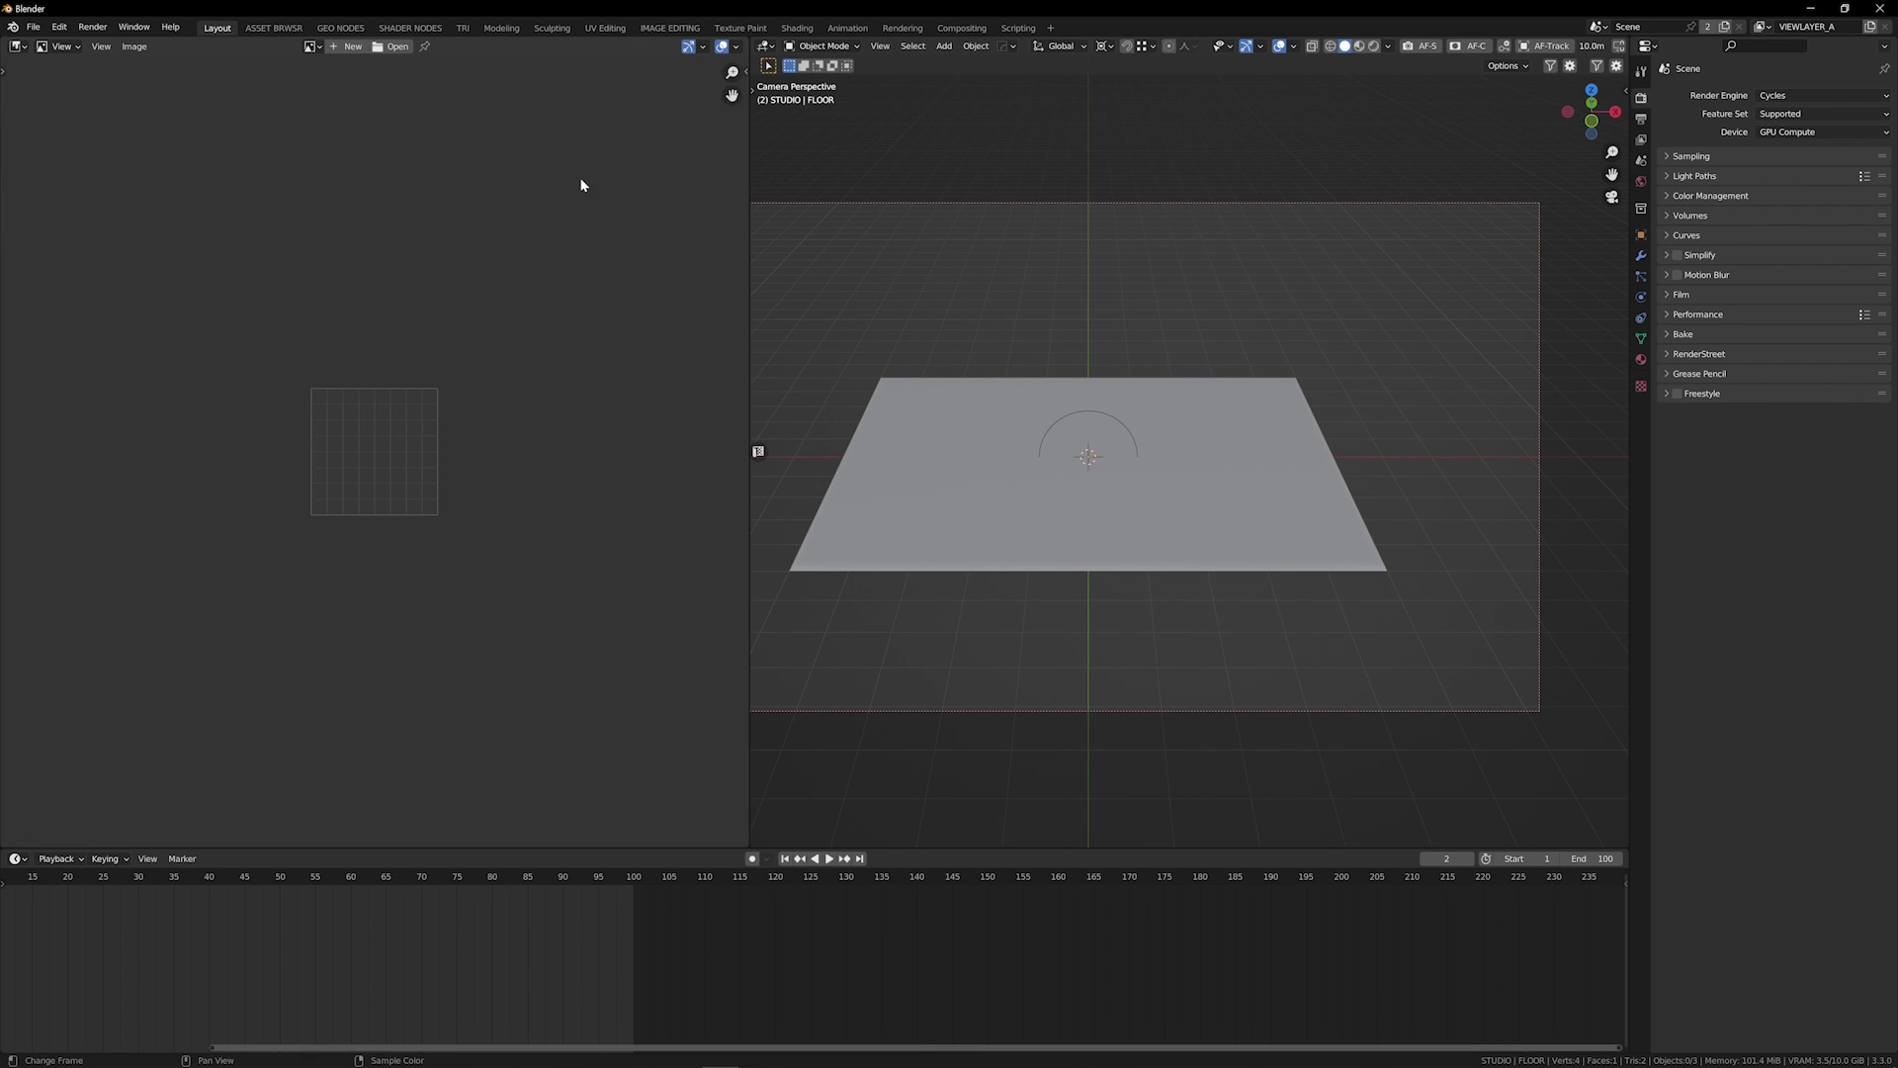
scroll(538, 243, "up", 3)
key("n")
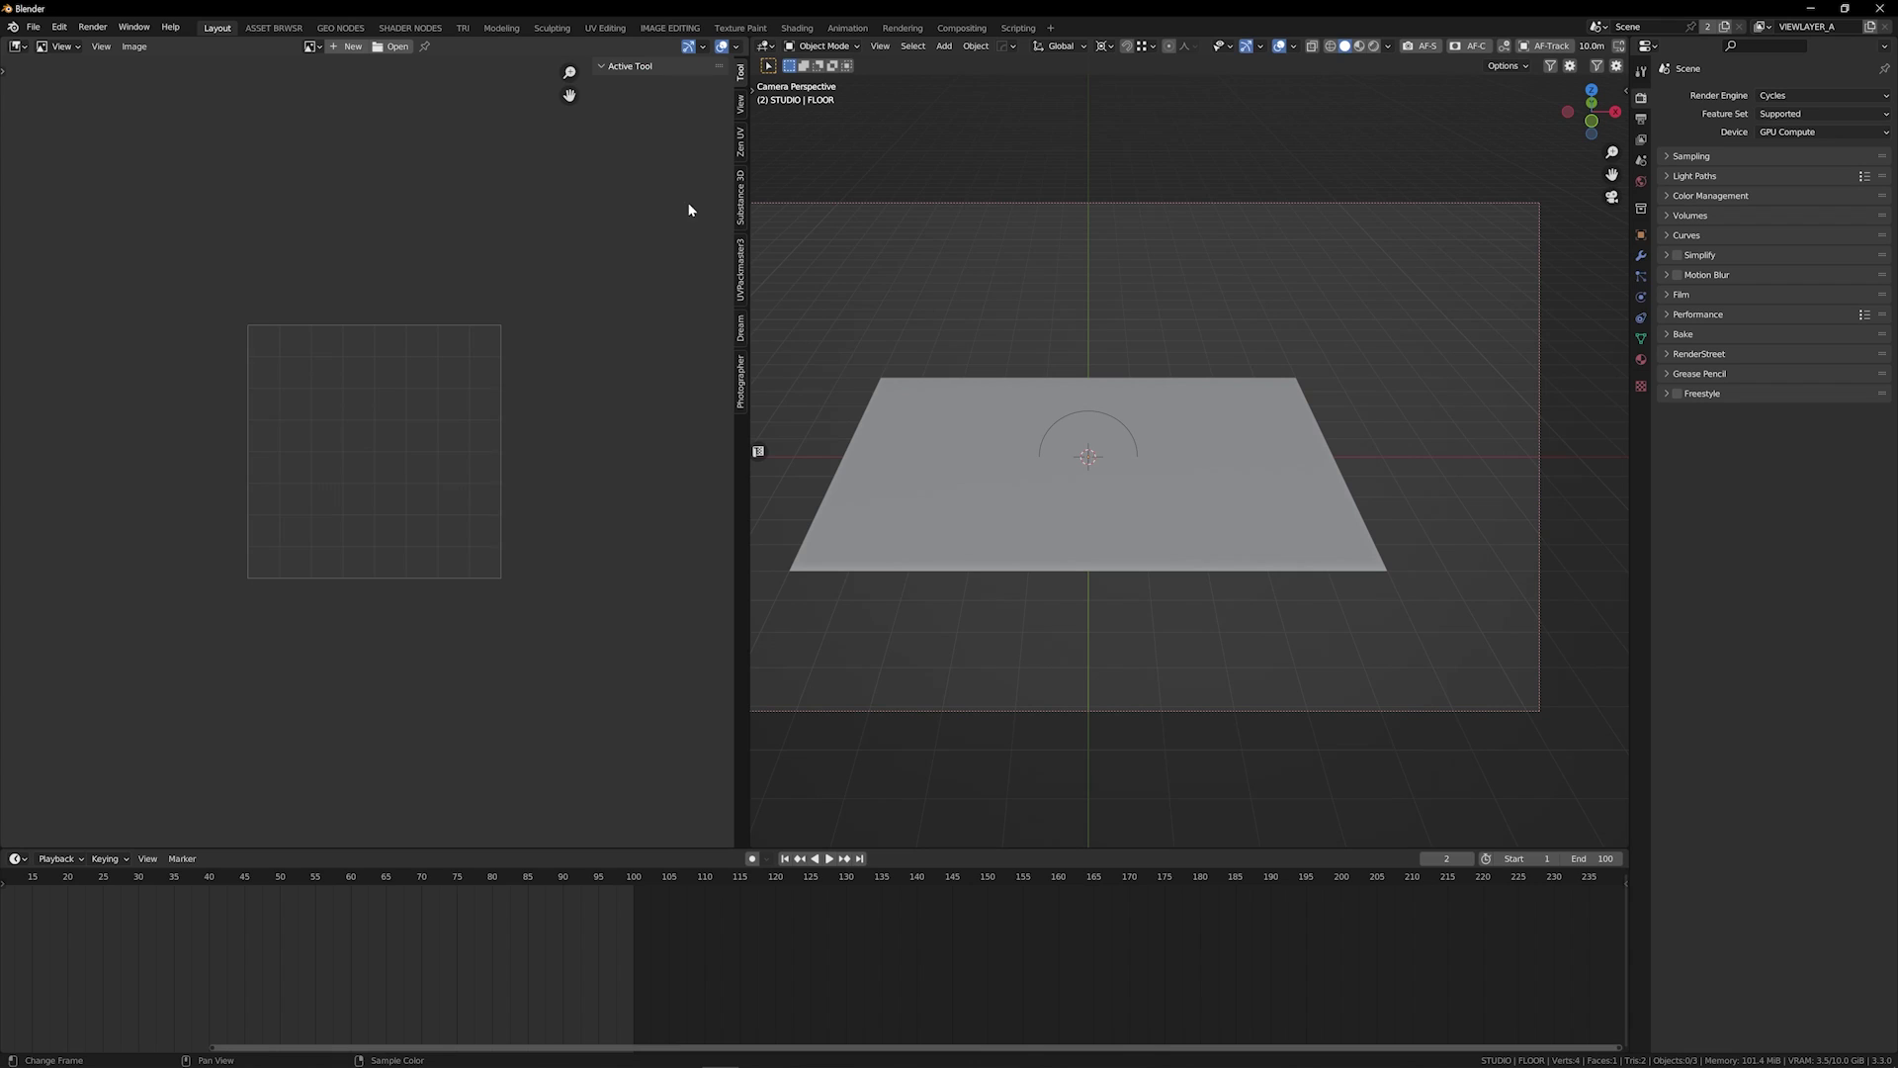
left_click(744, 319)
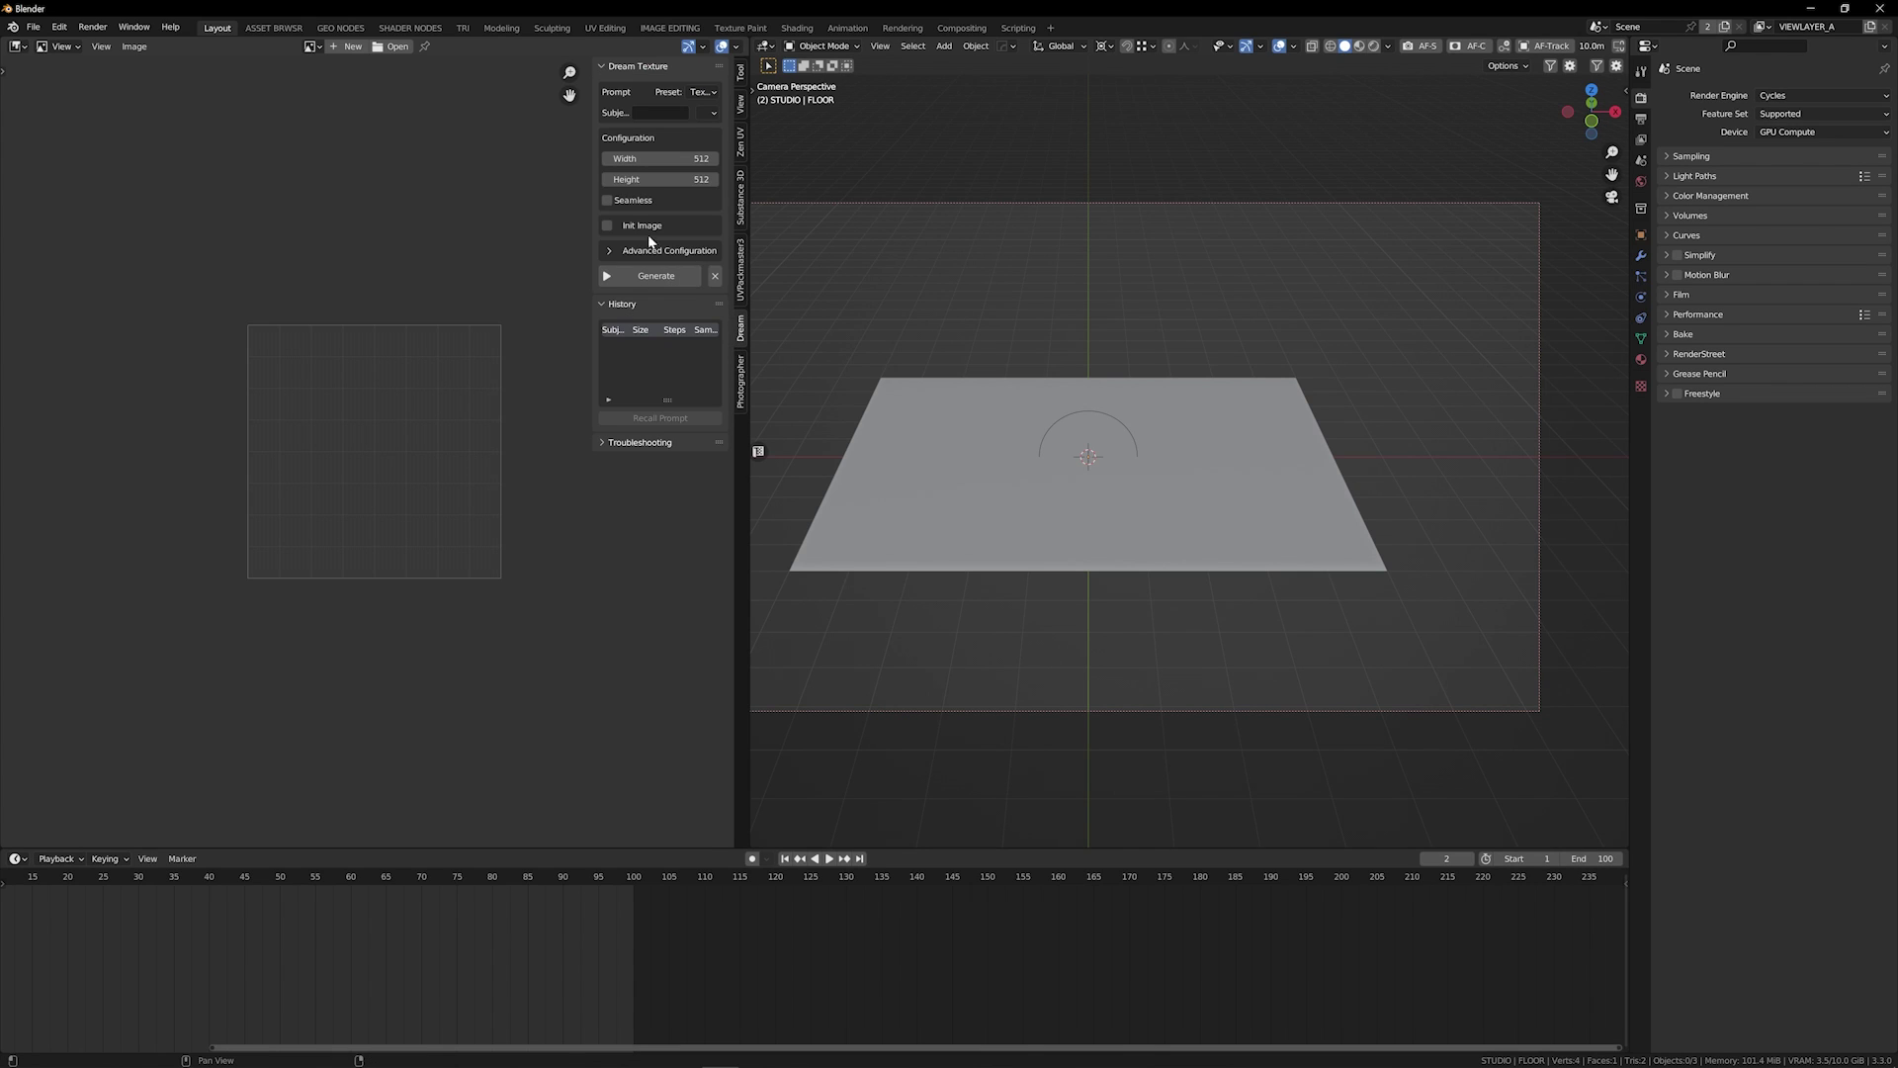
left_click_drag(593, 175, 460, 175)
middle_click_drag(388, 249, 291, 189)
scroll(291, 189, "up", 2)
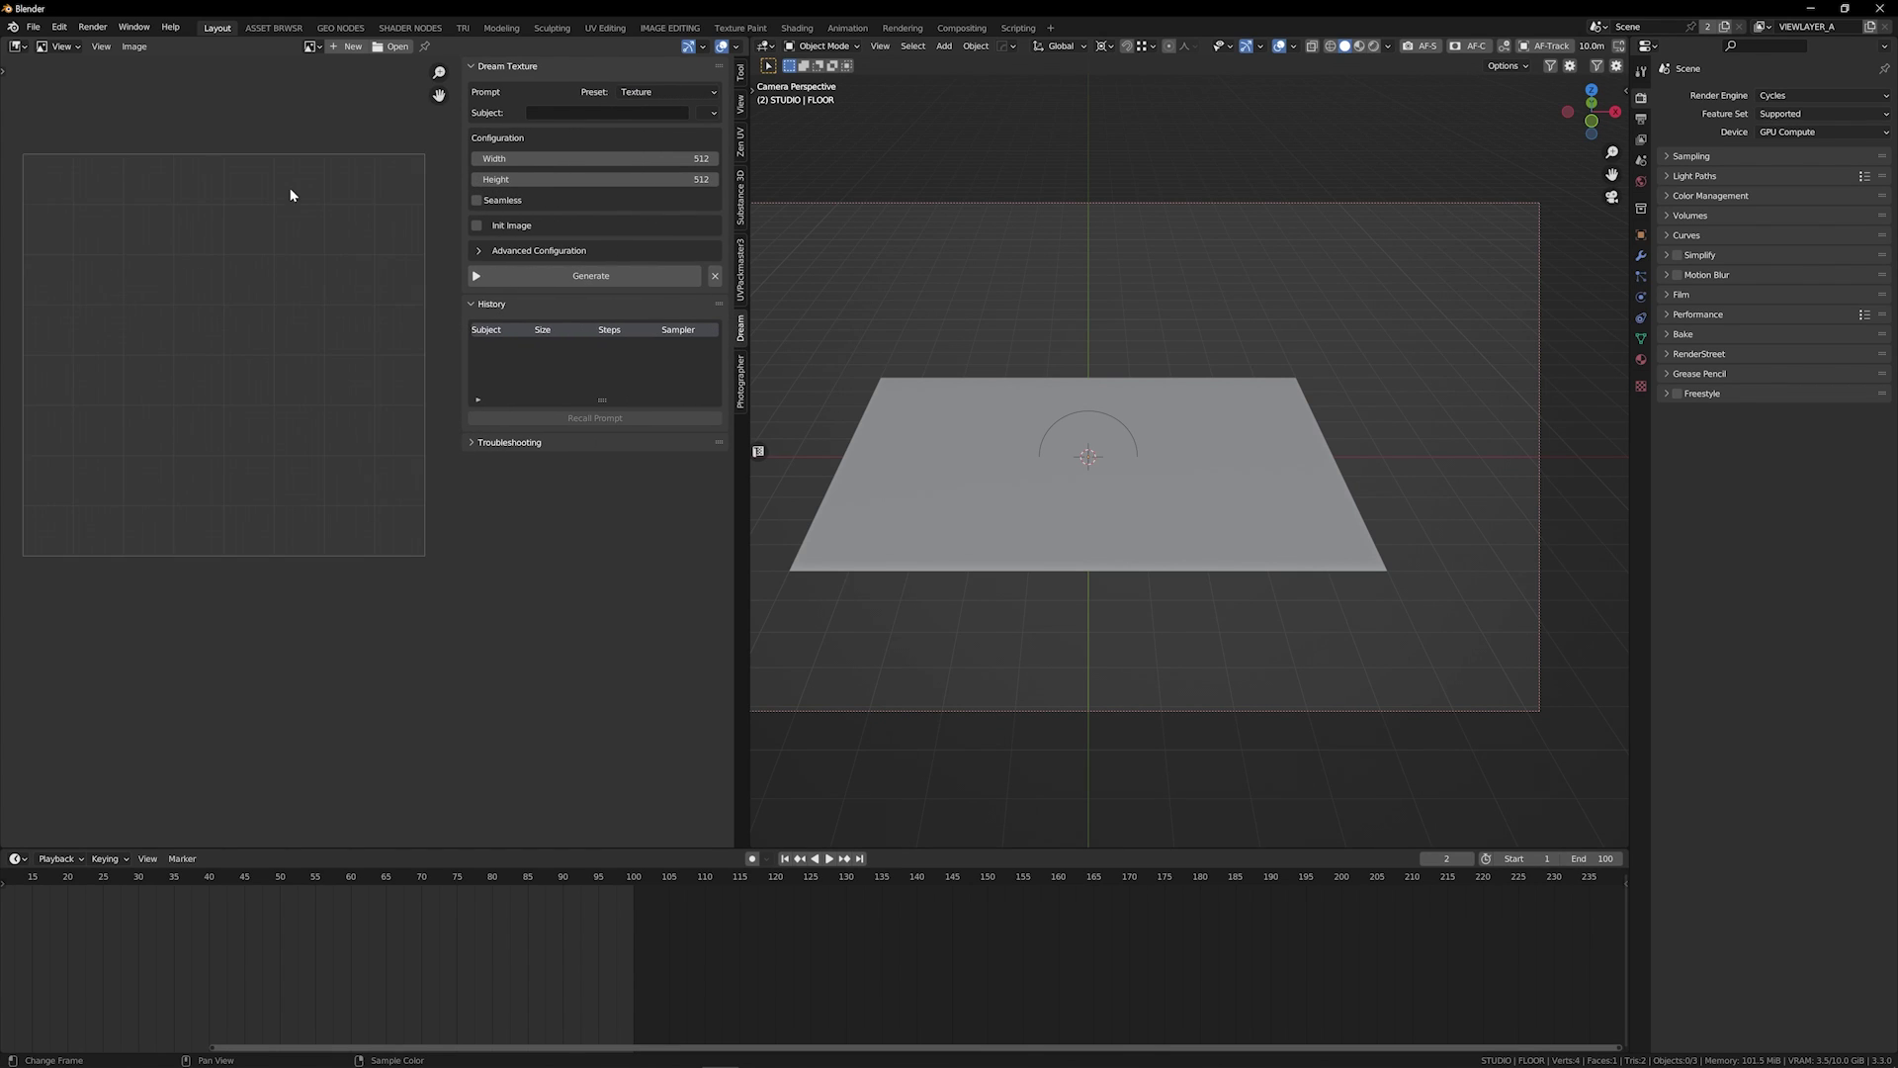
Switch the 3D view to the Shader Editor with the Dream Texture panel and Principled BSDF visible
left_click(764, 45)
left_click(813, 185)
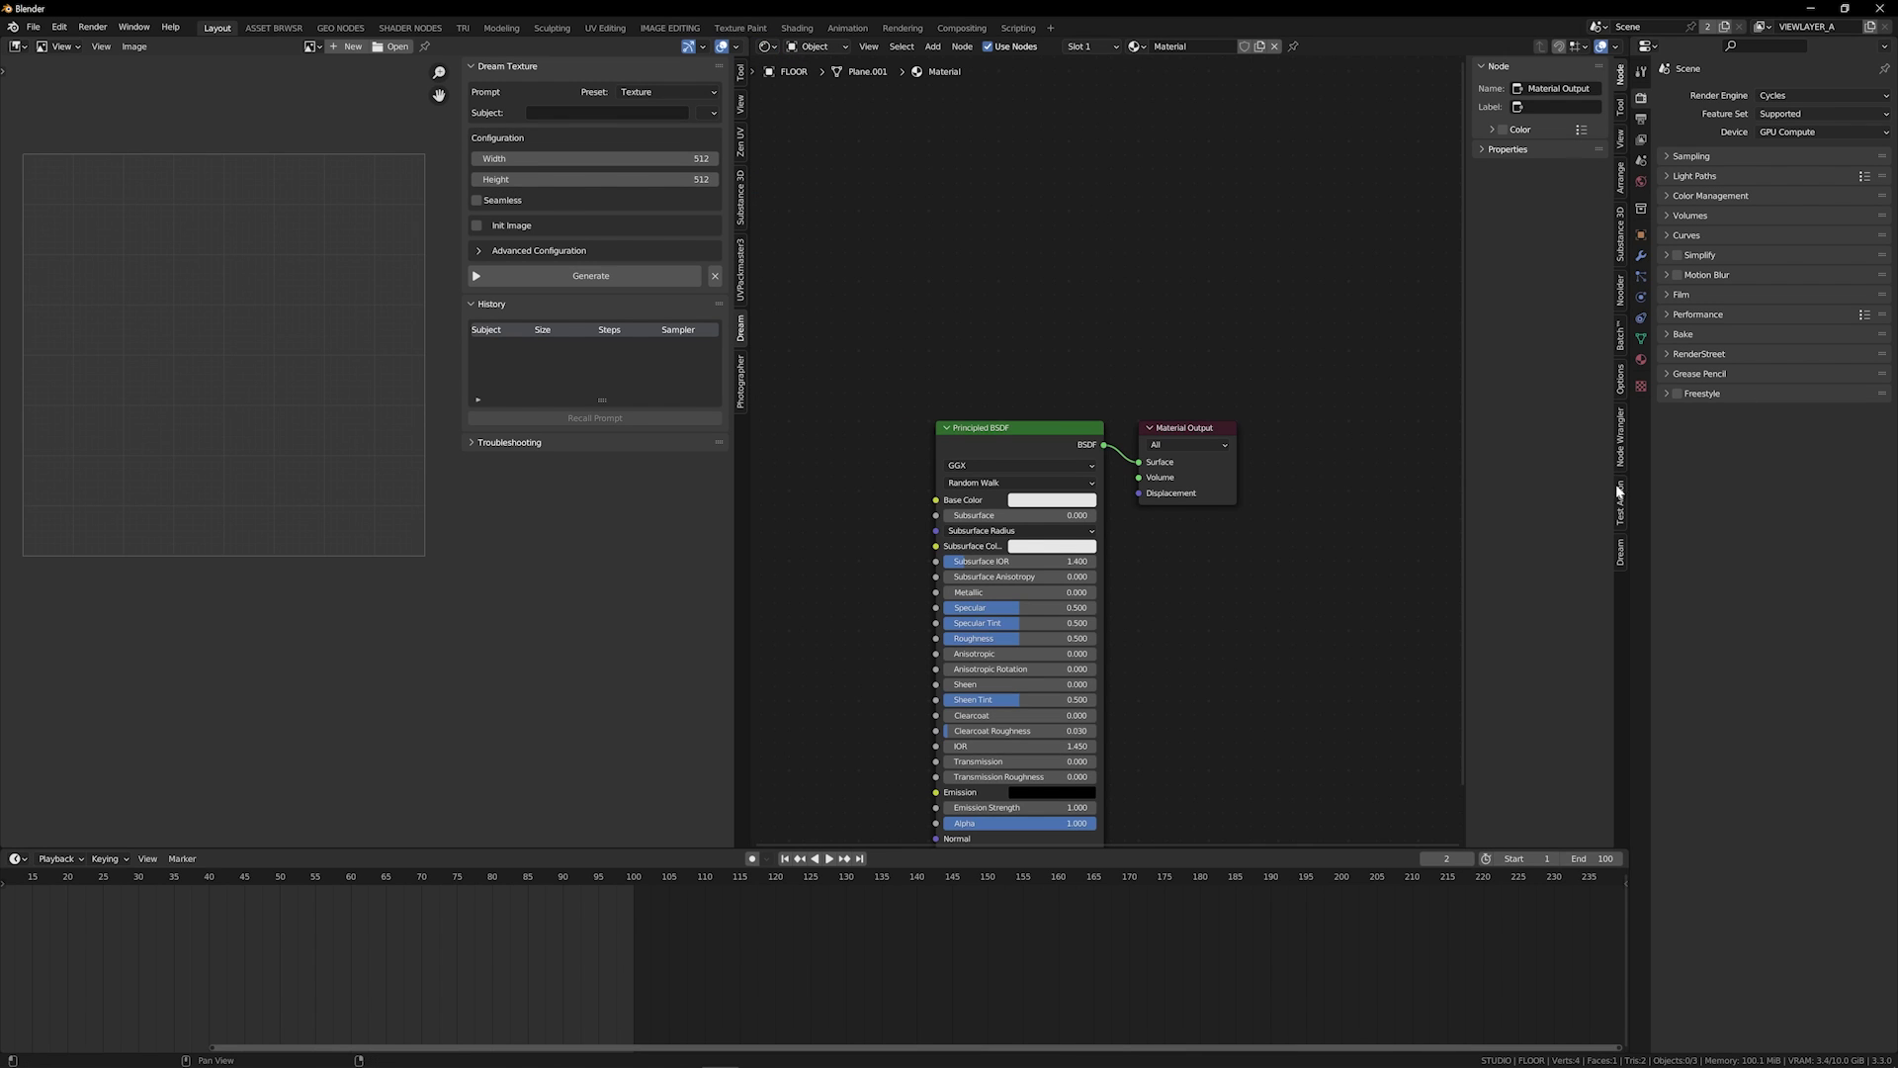
left_click(1621, 554)
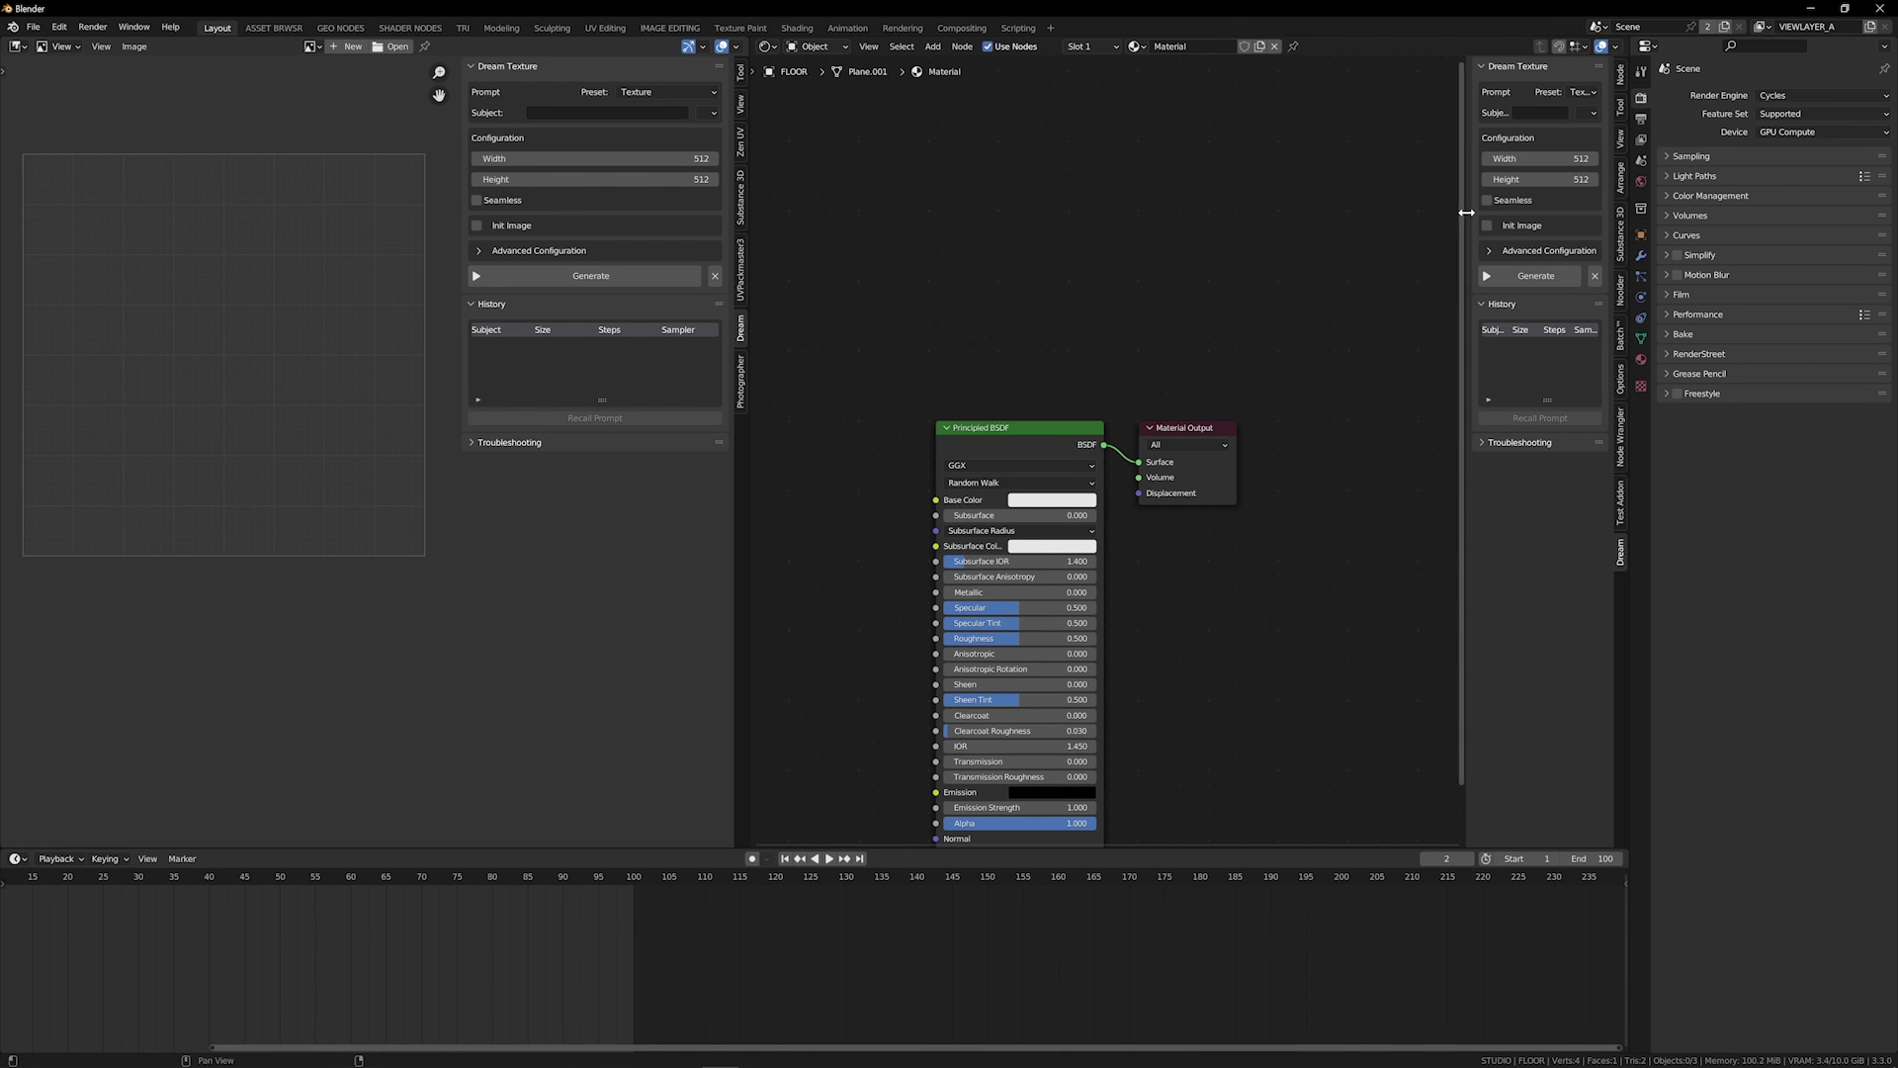
left_click_drag(1468, 218, 1275, 219)
scroll(1125, 367, "up", 1)
middle_click_drag(1121, 366, 1143, 166)
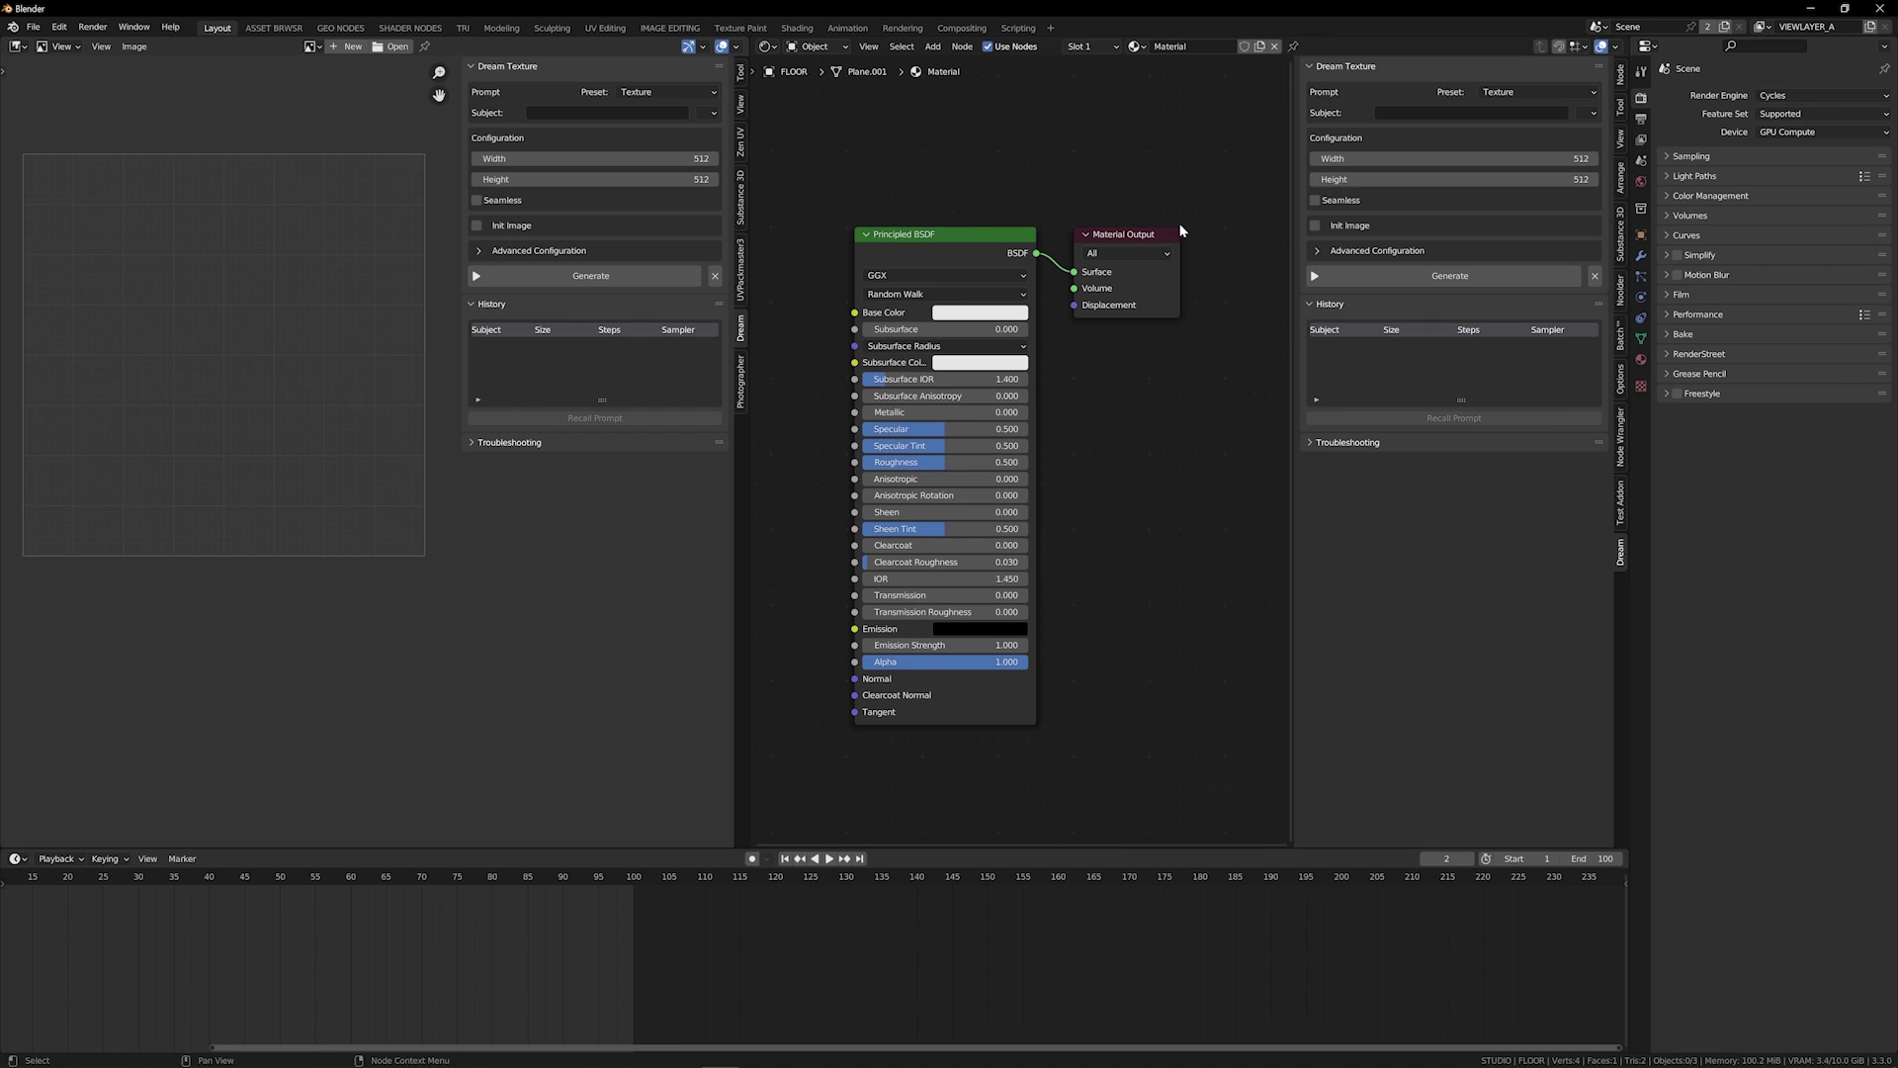
middle_click_drag(1086, 227, 1127, 228)
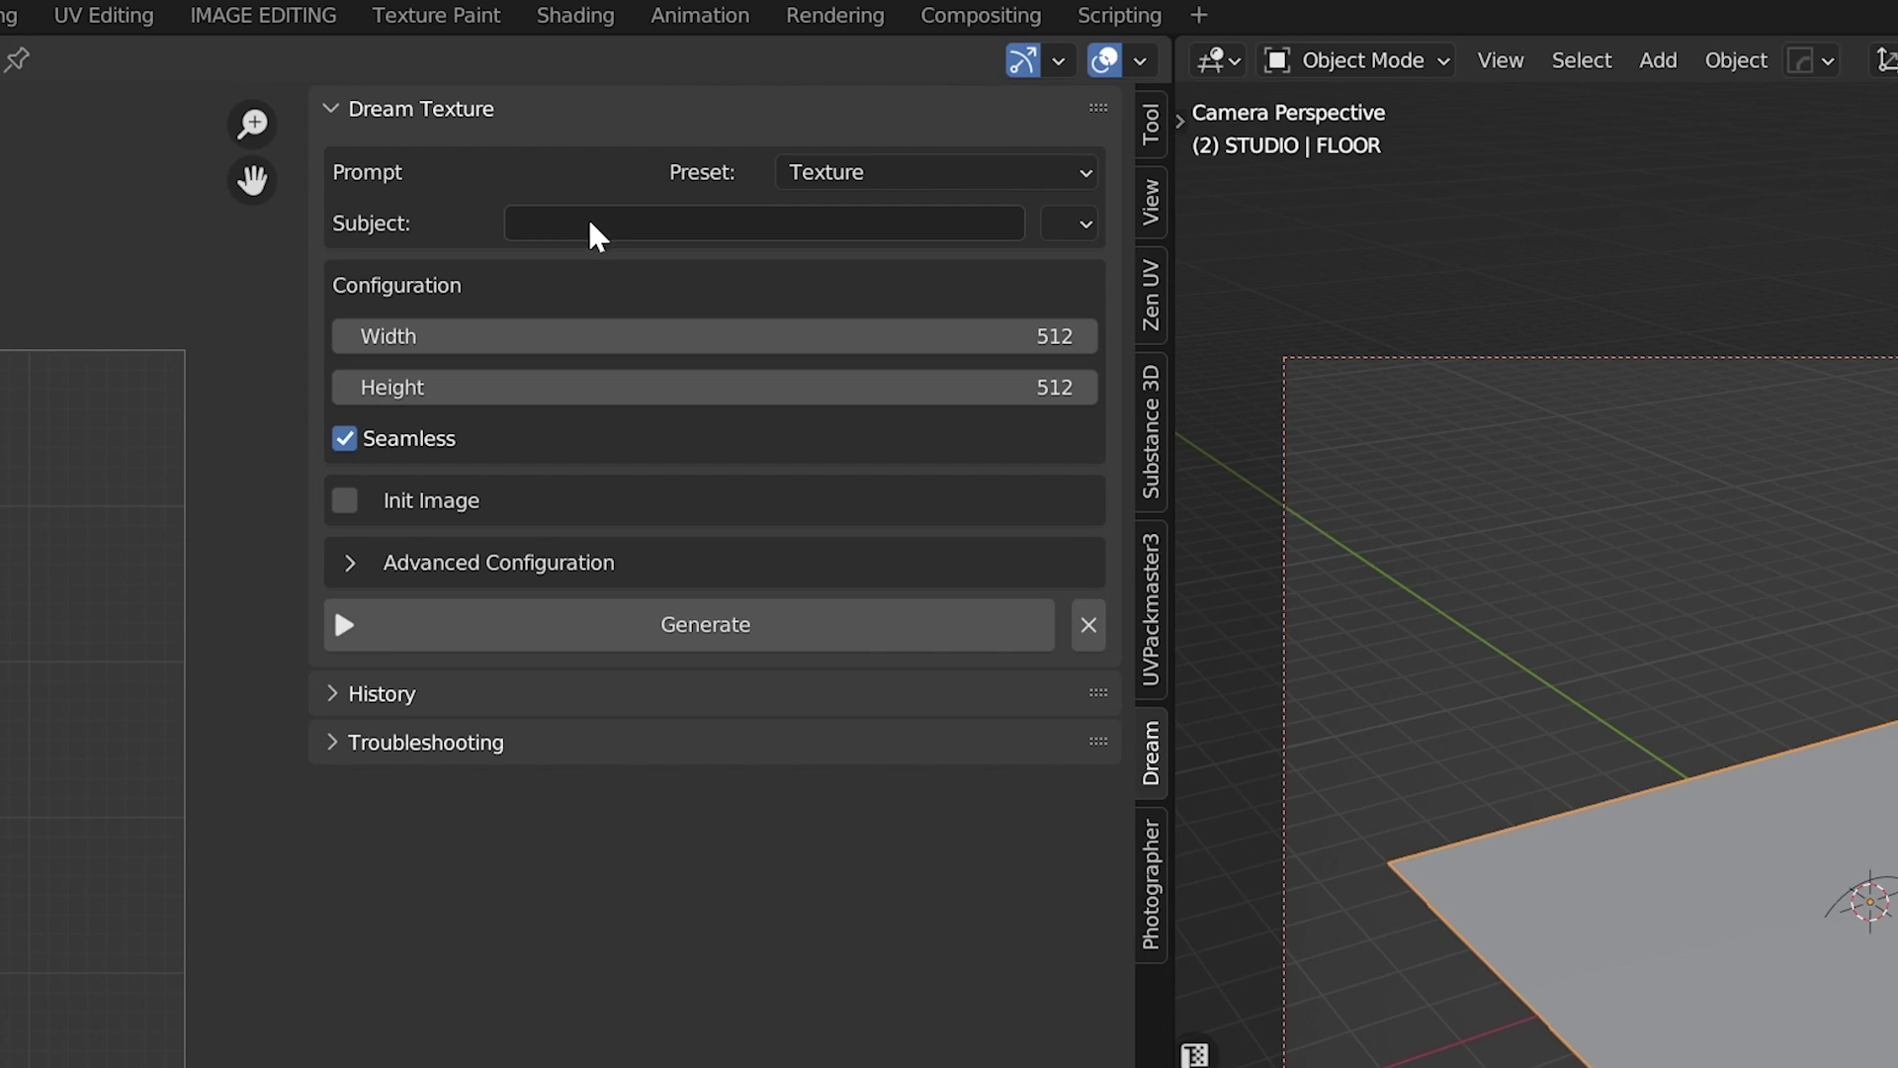
Enter 'cobblestone street' as the subject and generate the seamless texture
left_click(811, 114)
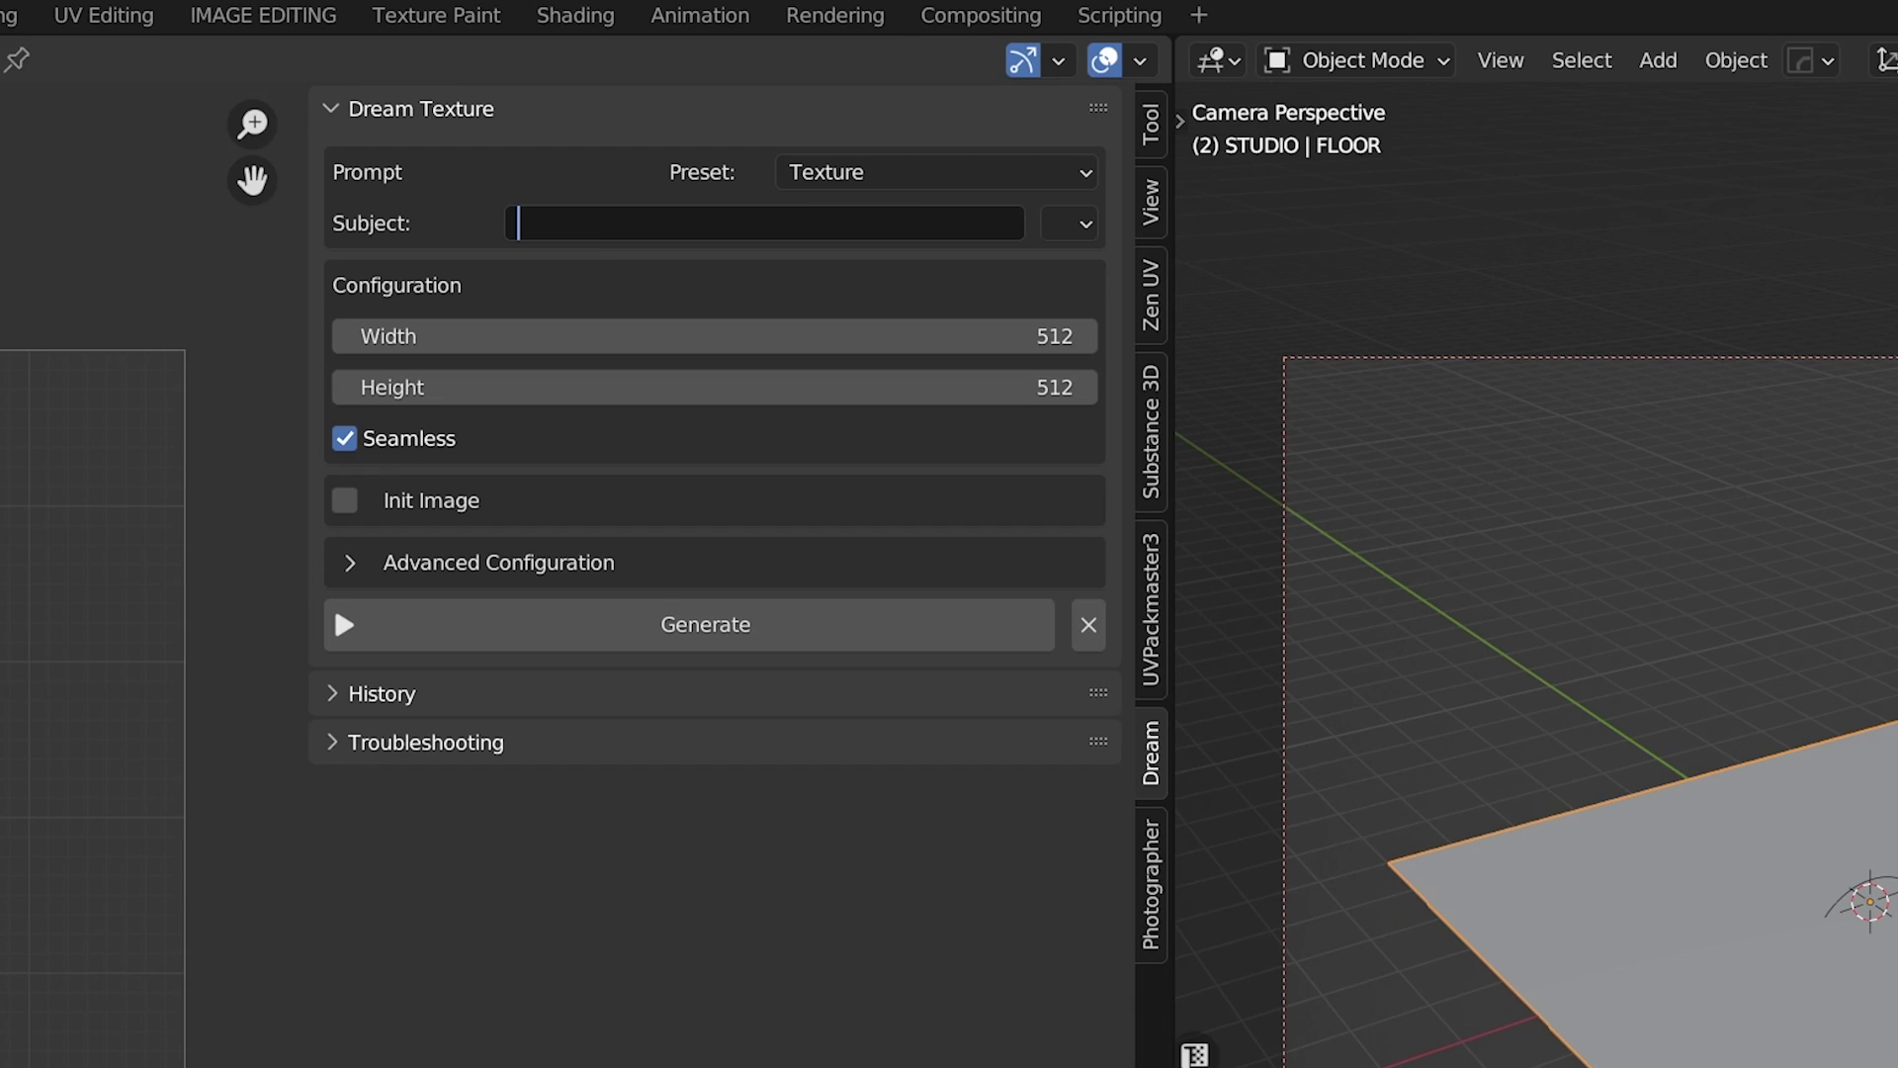
type("cobblestone streeet")
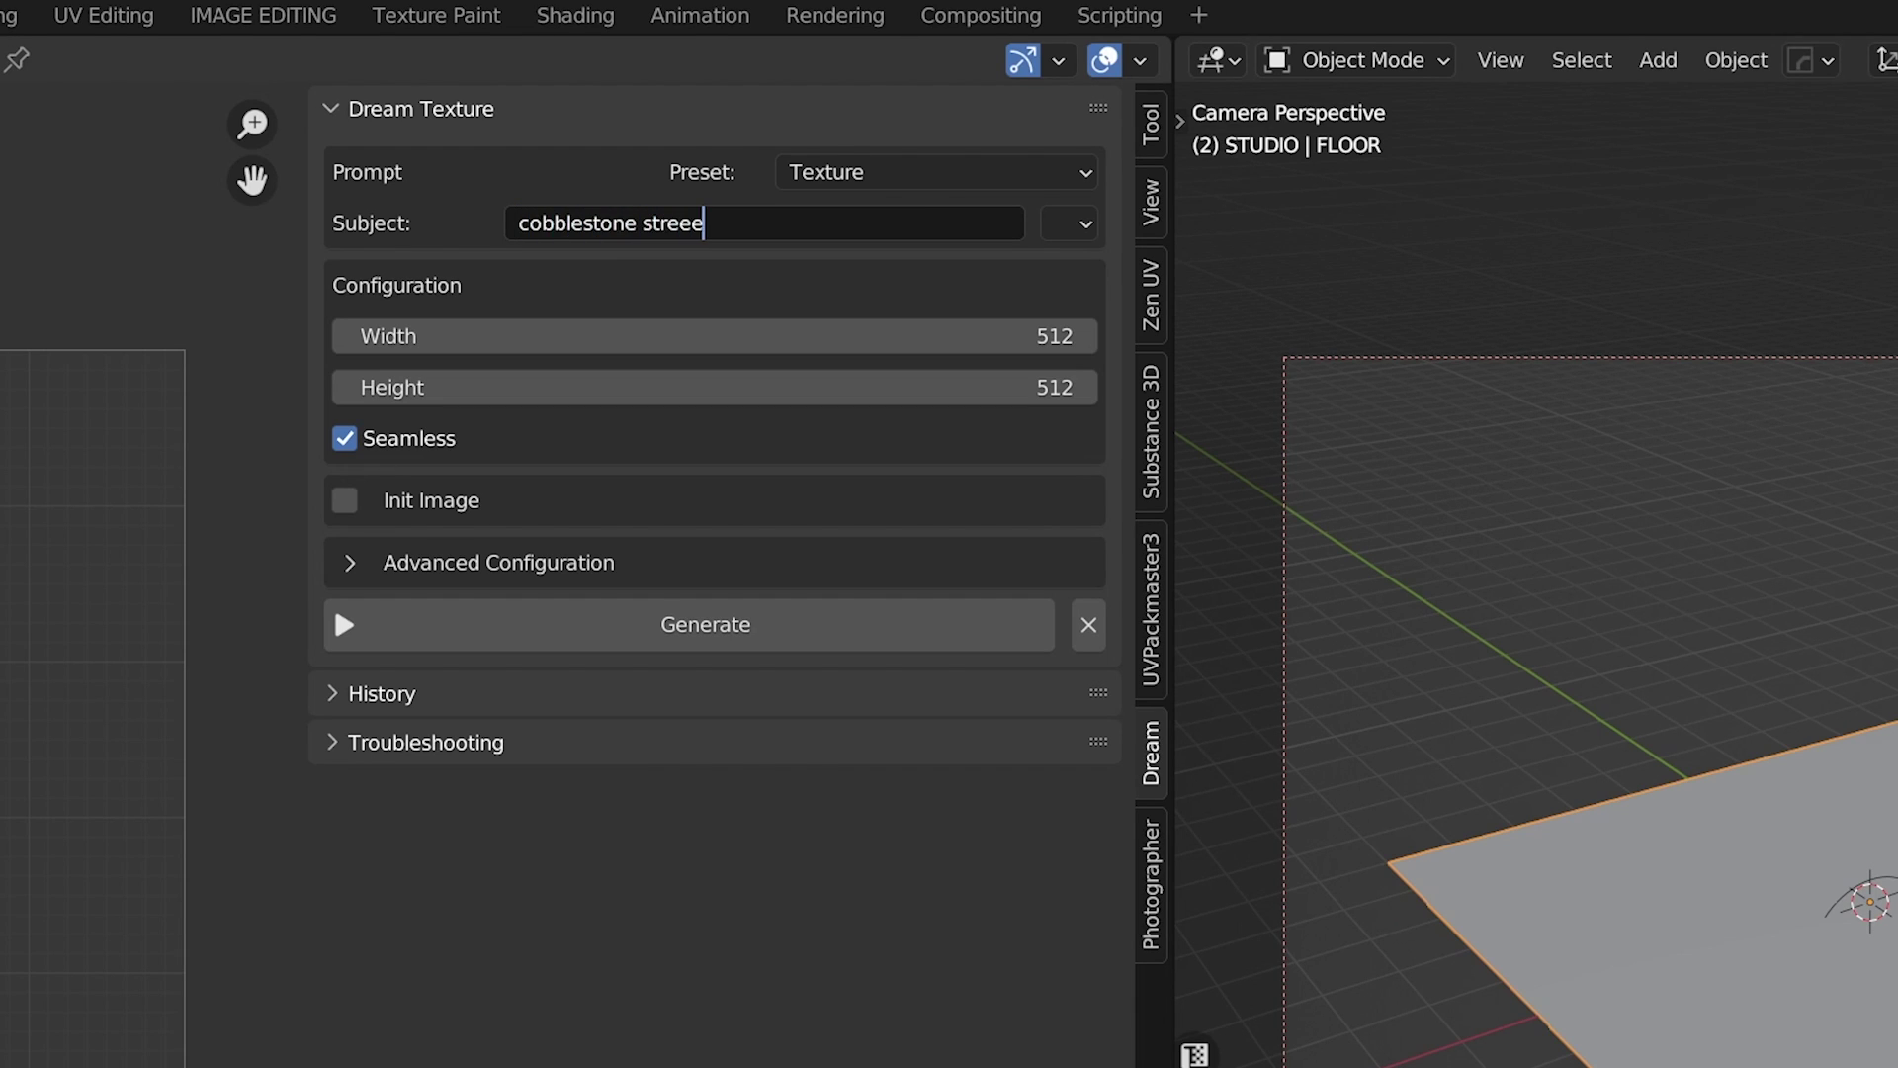
left_click(570, 563)
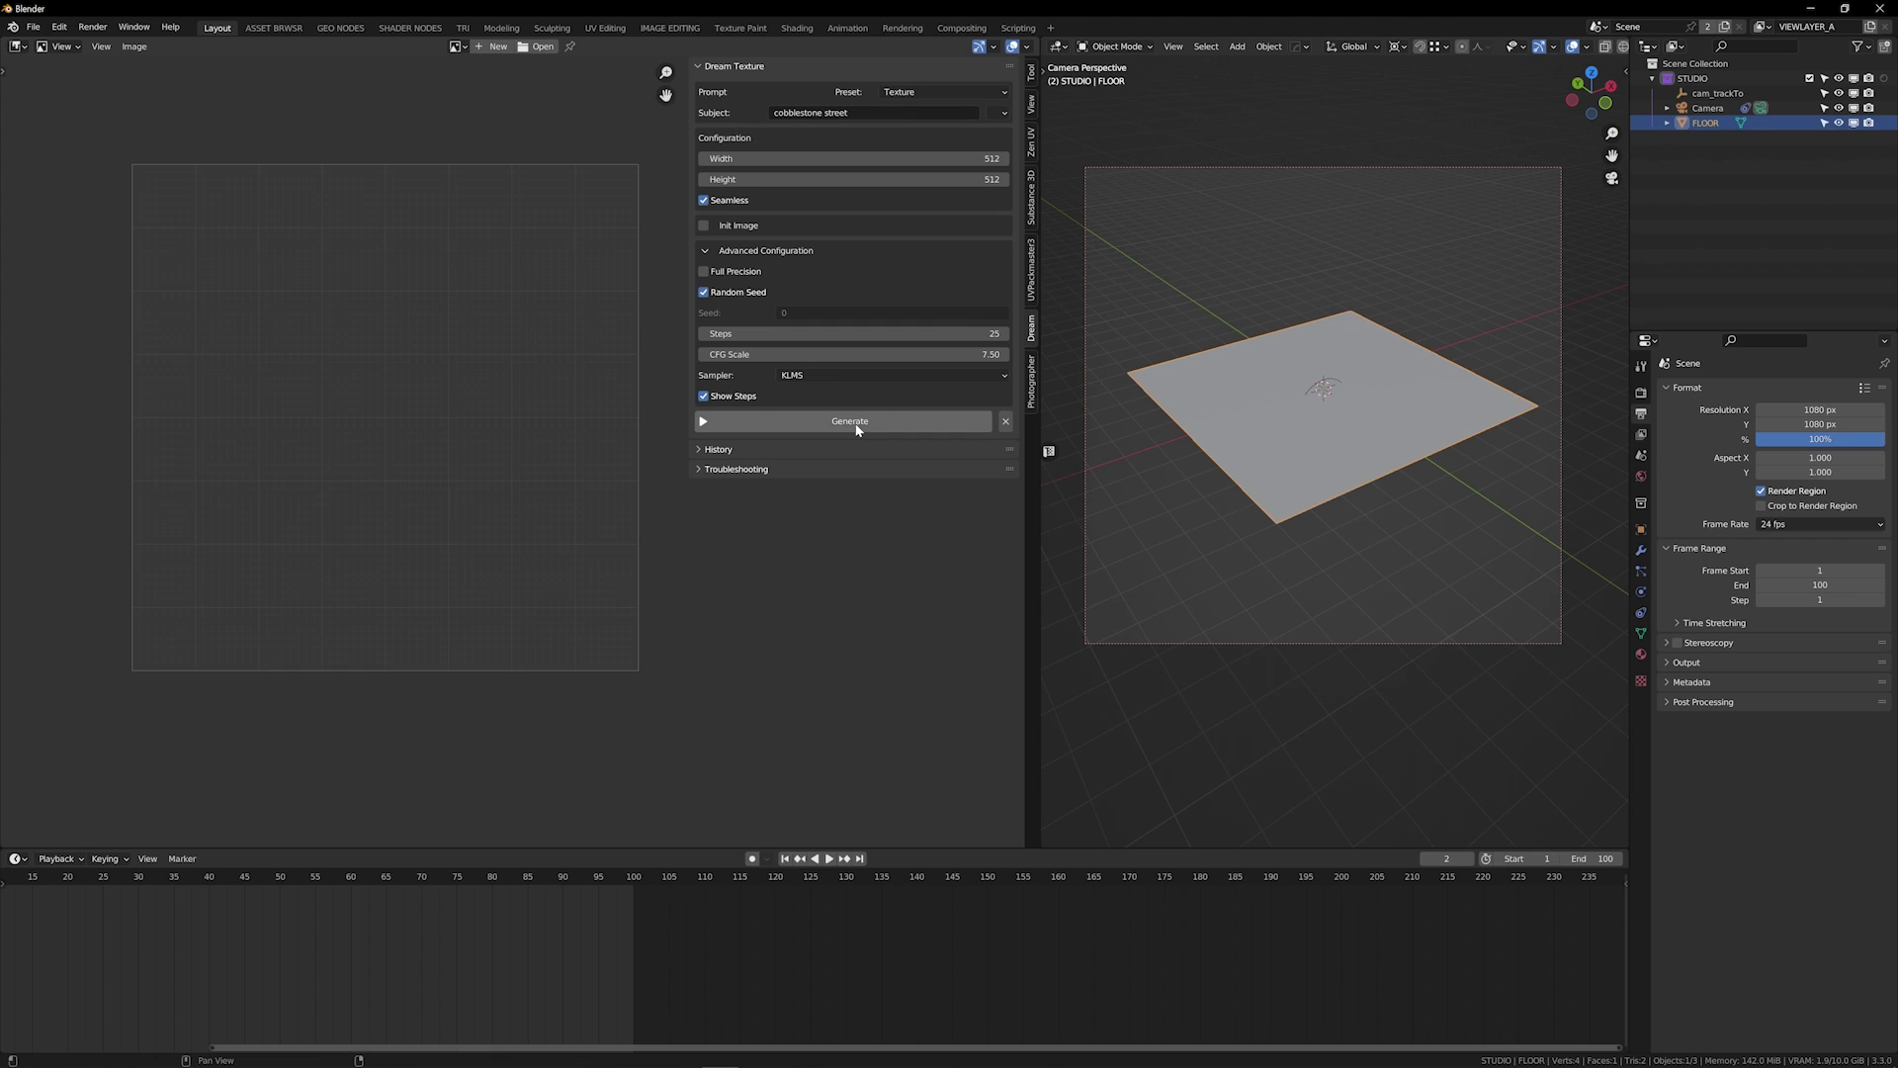
left_click(852, 422)
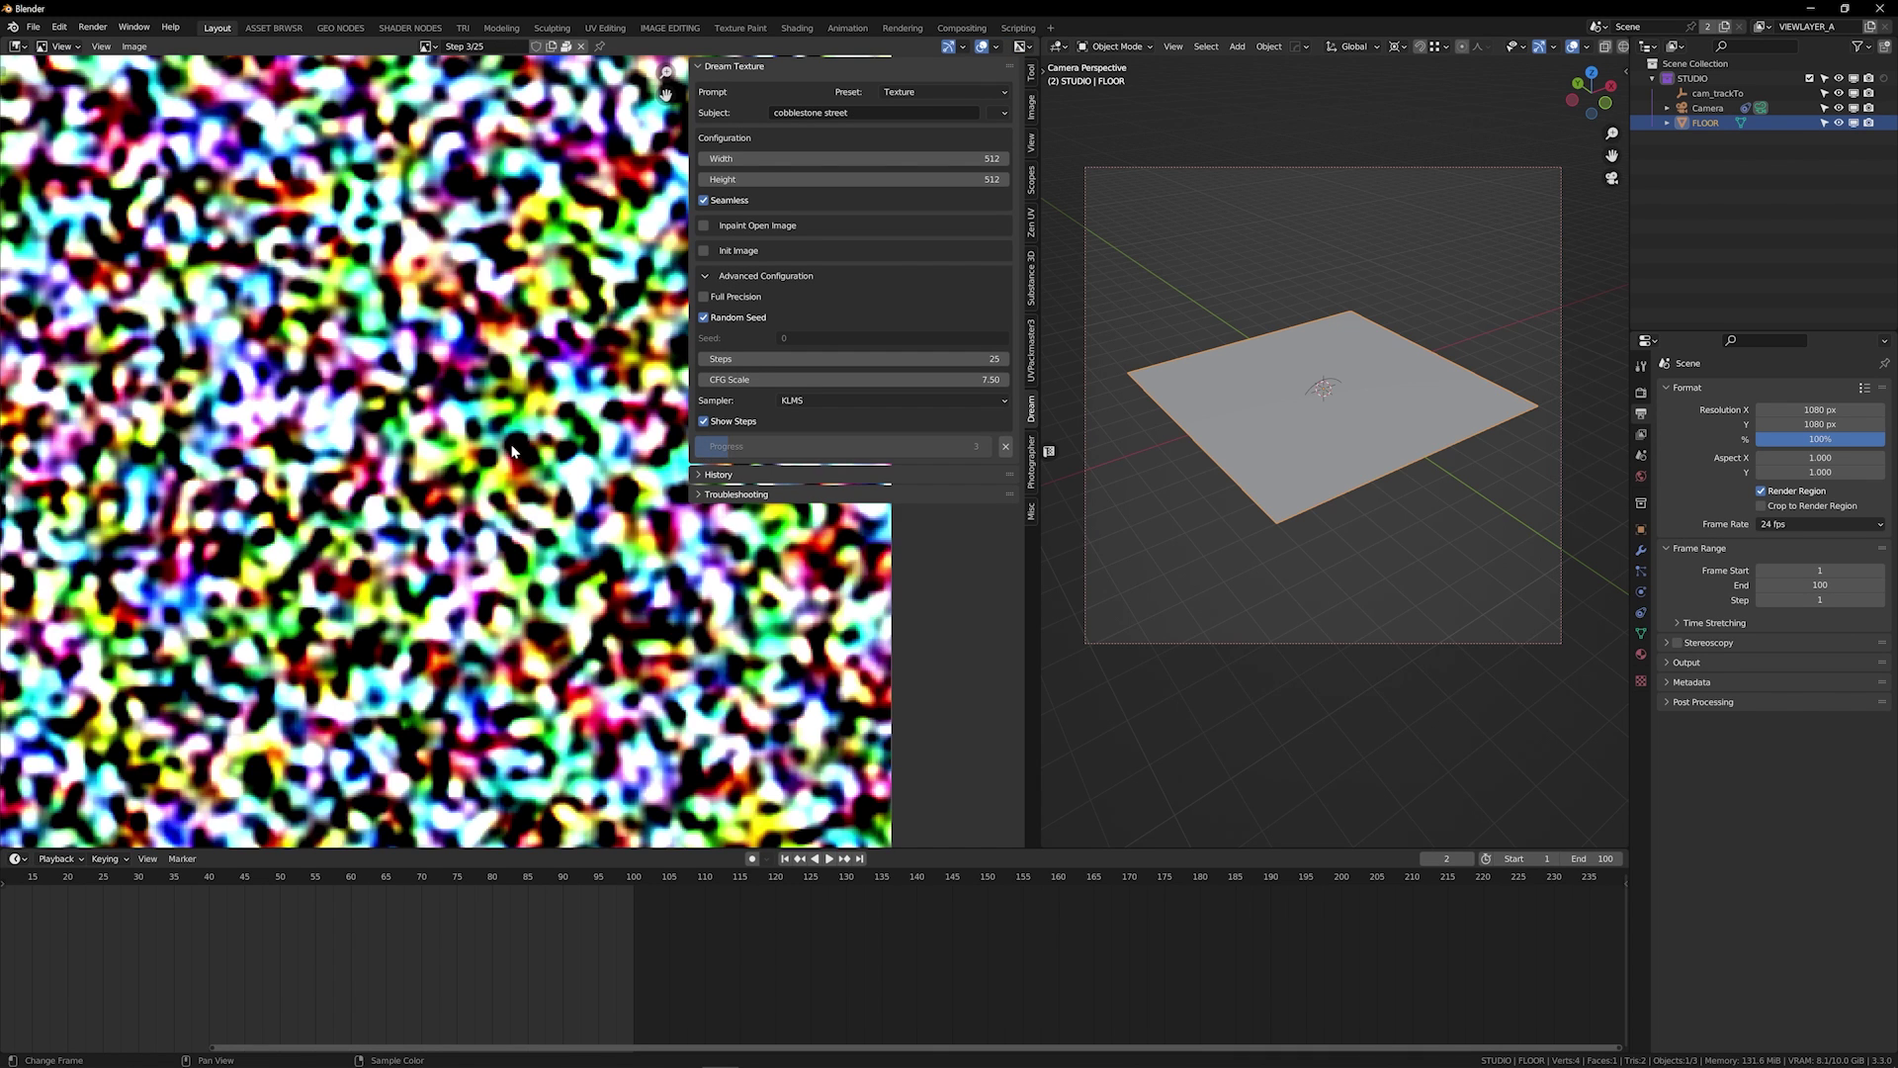
Pan and zoom the Image Editor to centre the generated cobblestone image
scroll(518, 451, "down", 4)
middle_click_drag(529, 453, 484, 470)
scroll(487, 475, "up", 1)
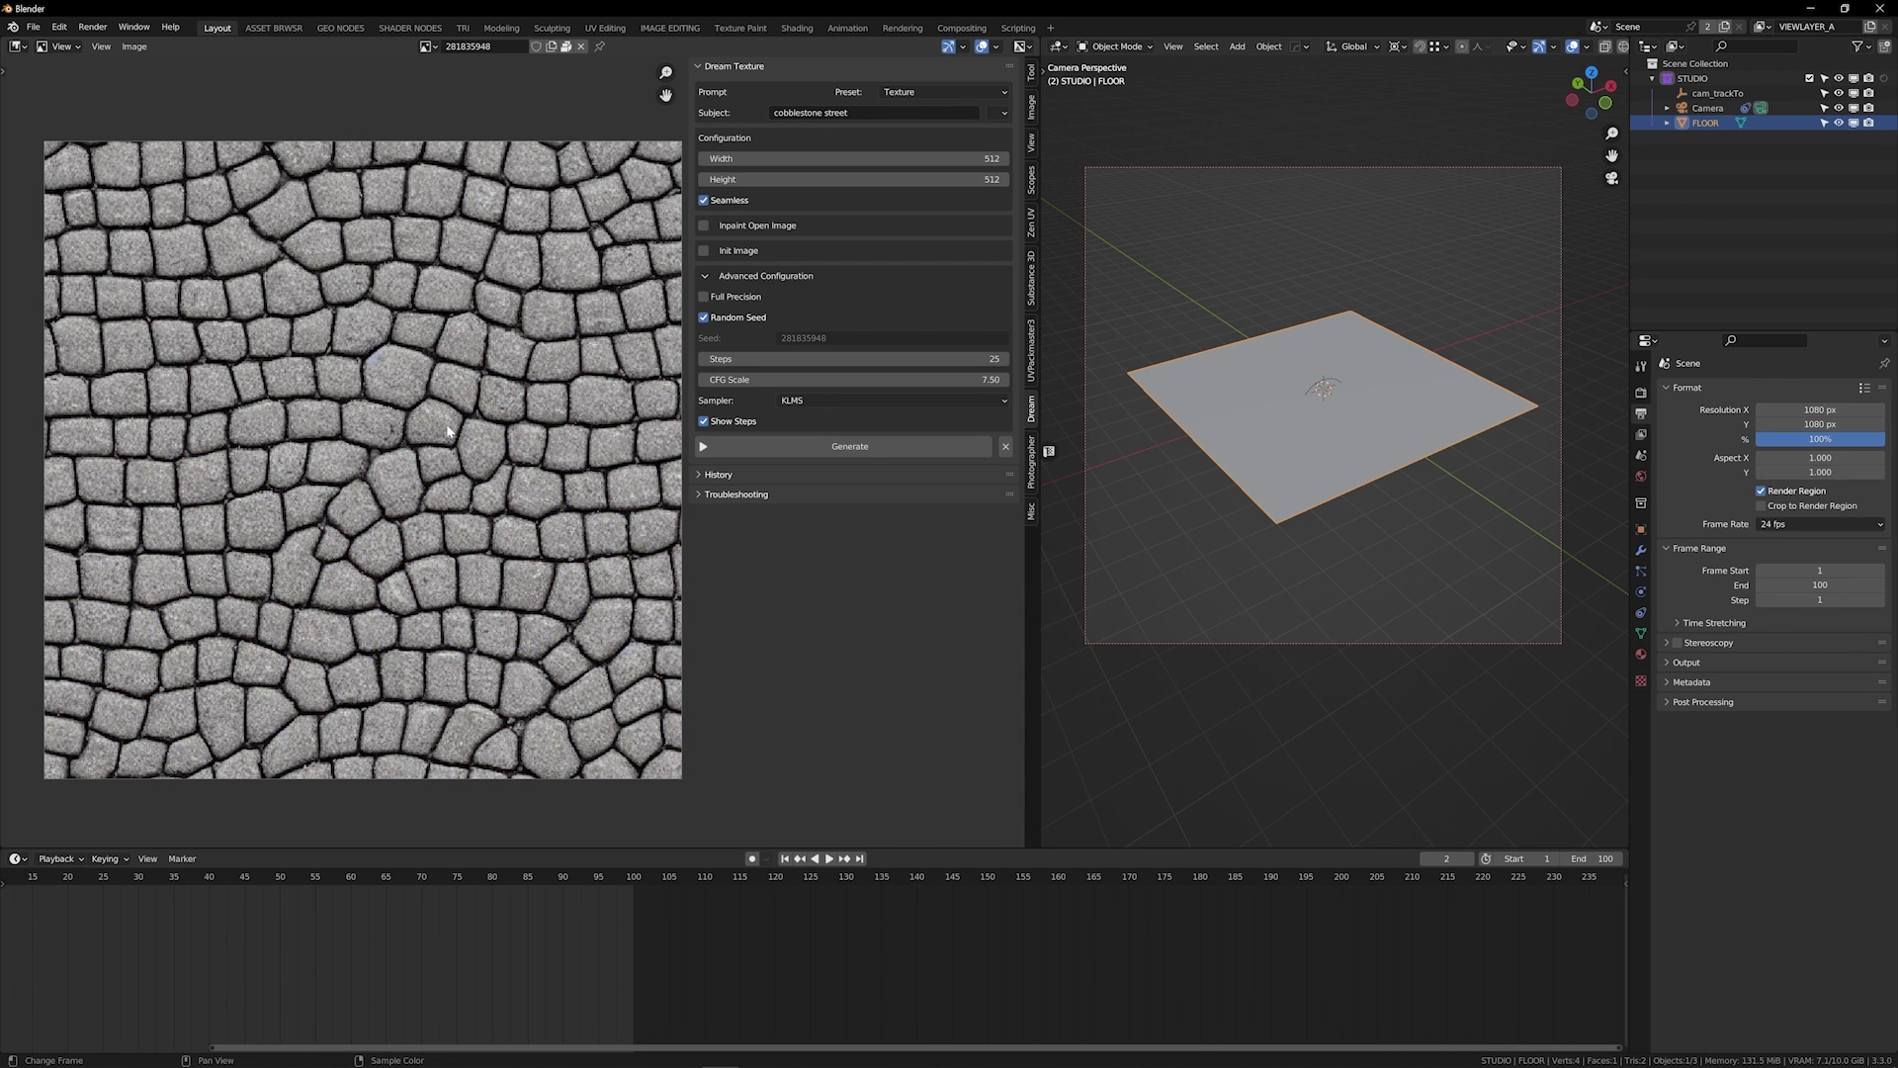
middle_click_drag(441, 444, 456, 423)
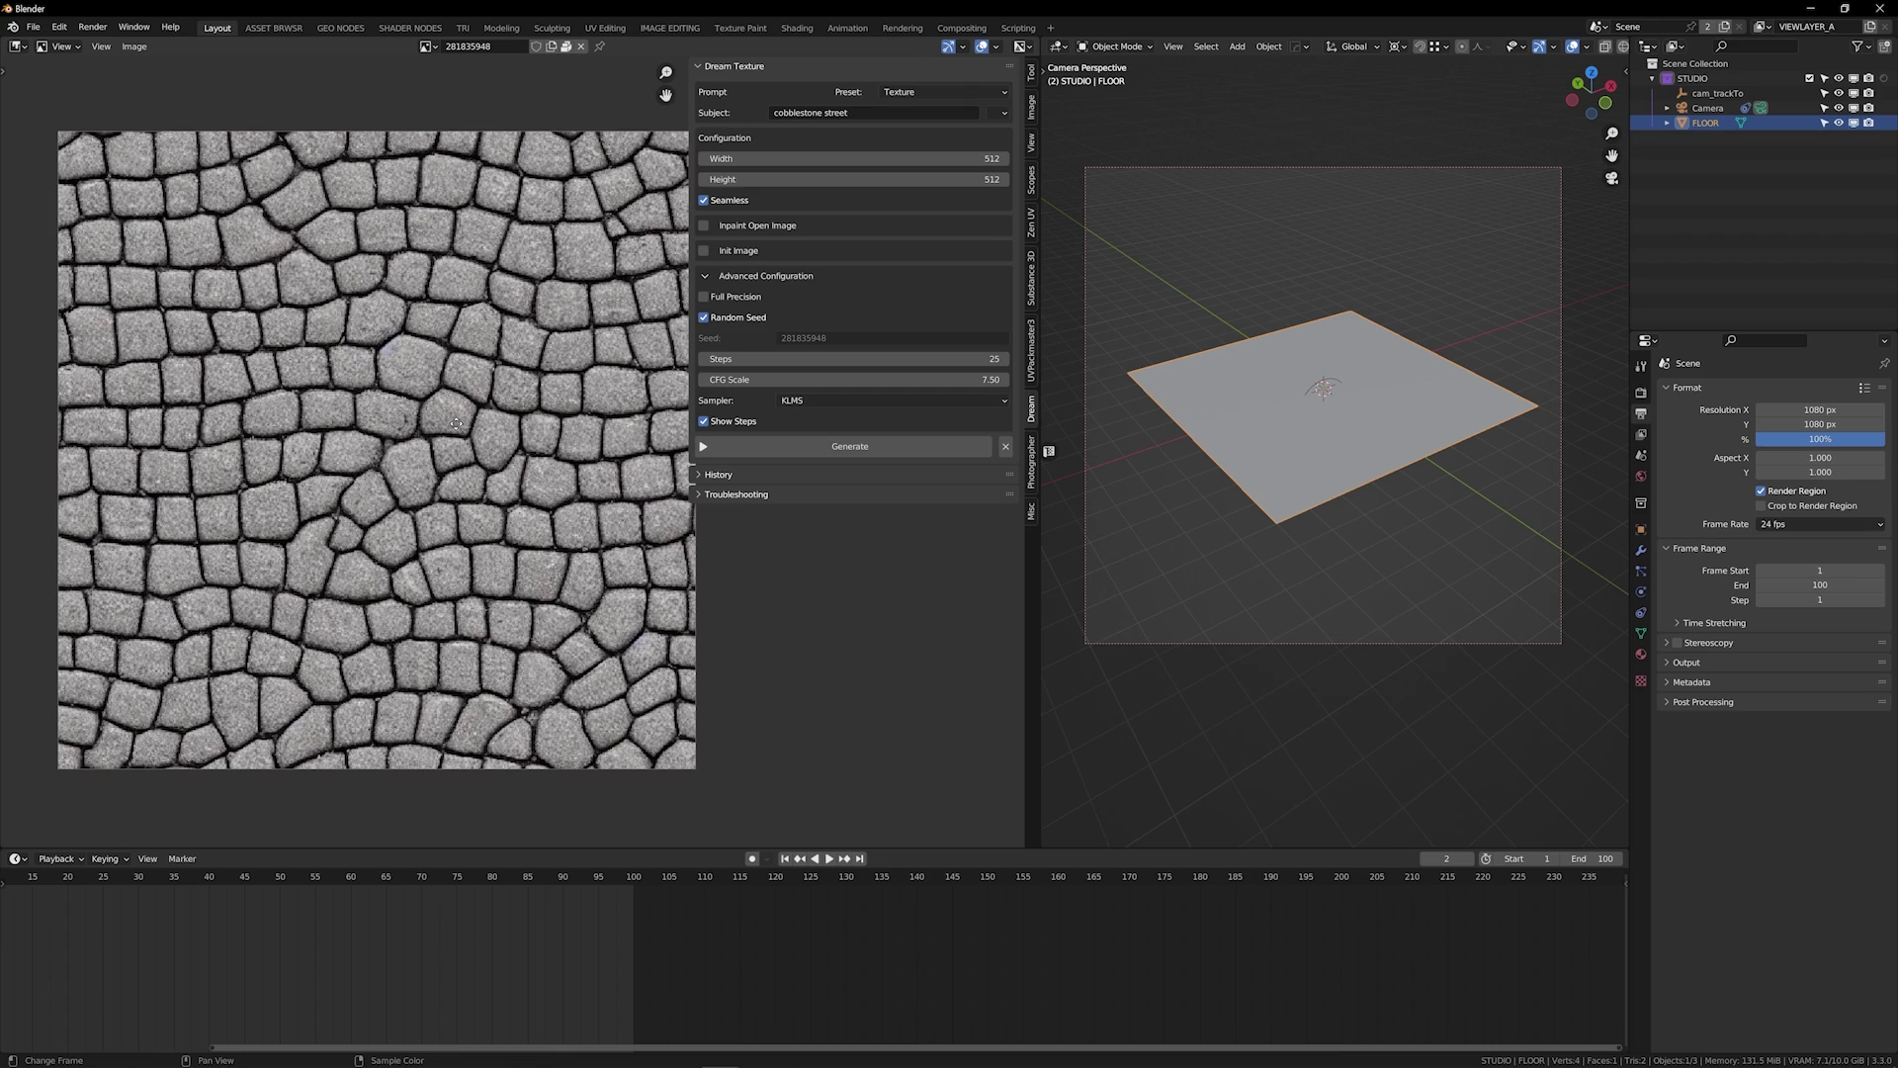
scroll(512, 412, "down", 1)
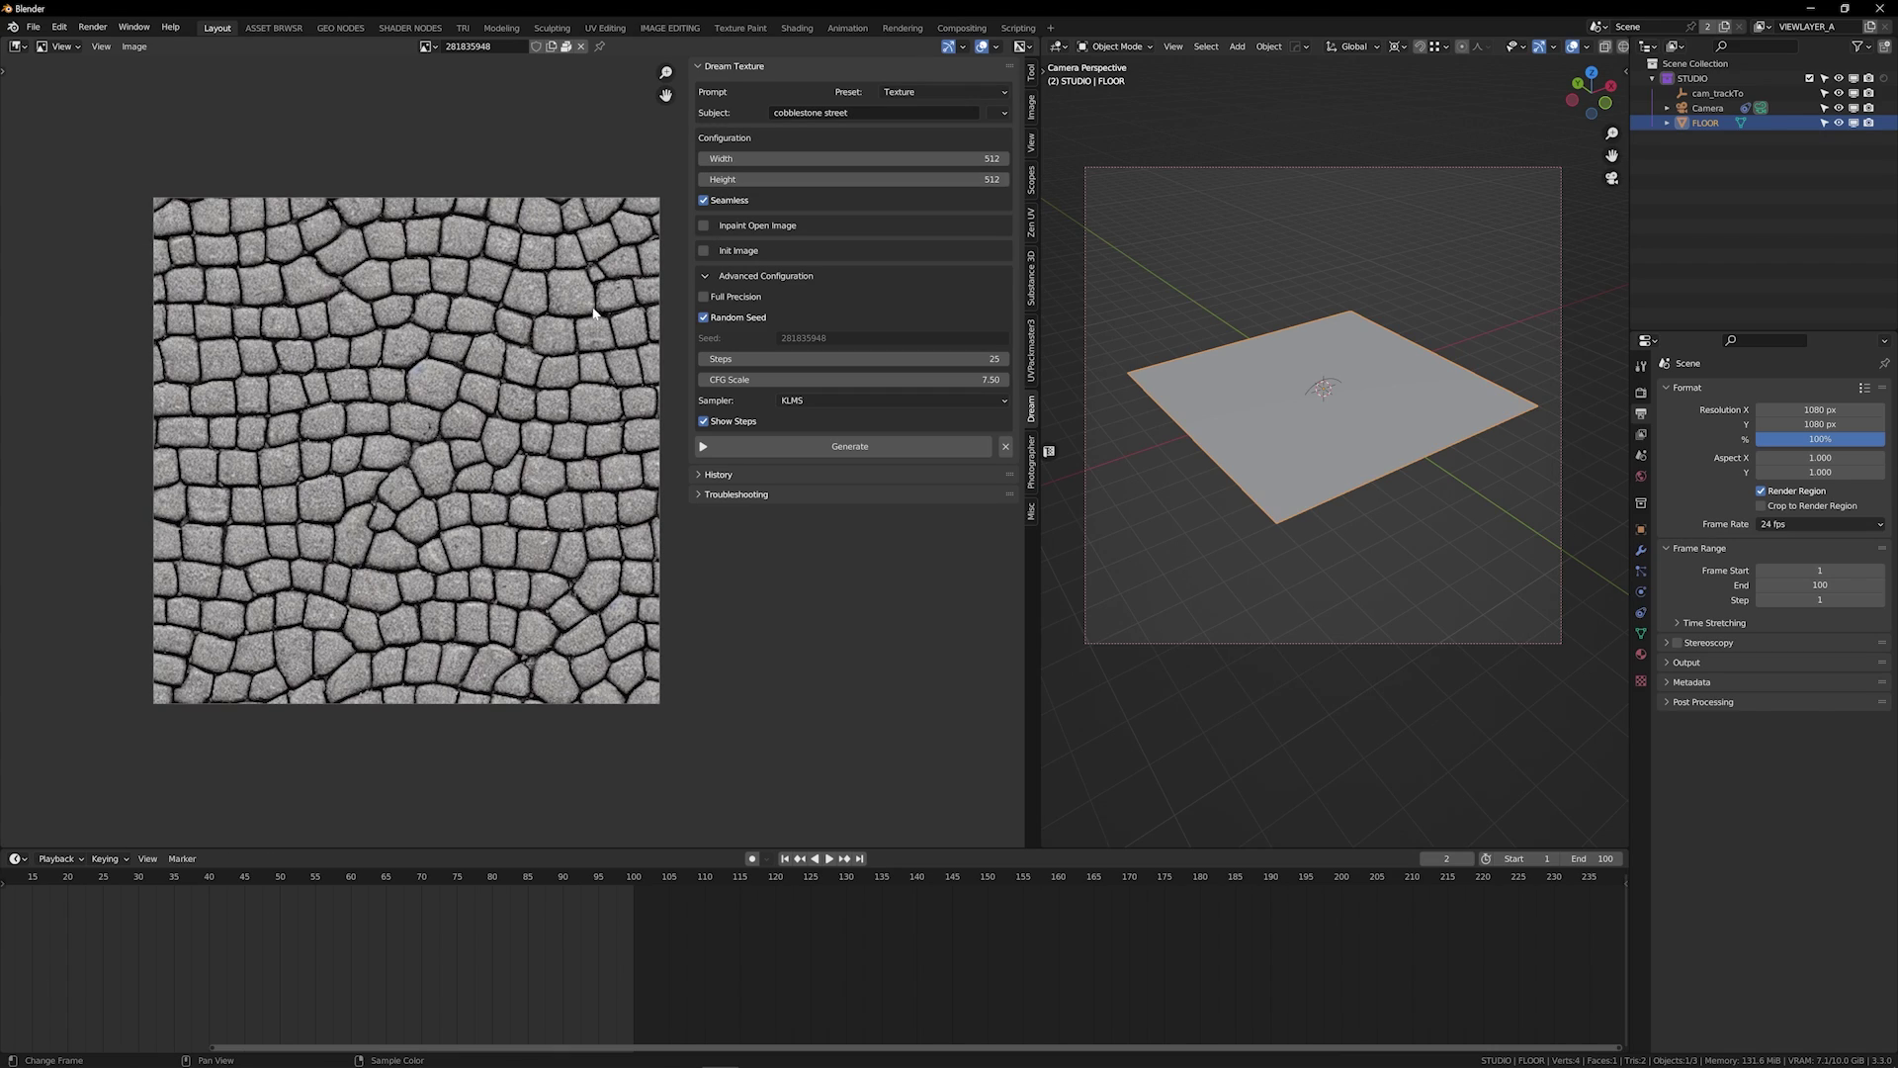
Enable Repeat Image and zoom to confirm the cobblestone texture tiles seamlessly
left_click(1029, 143)
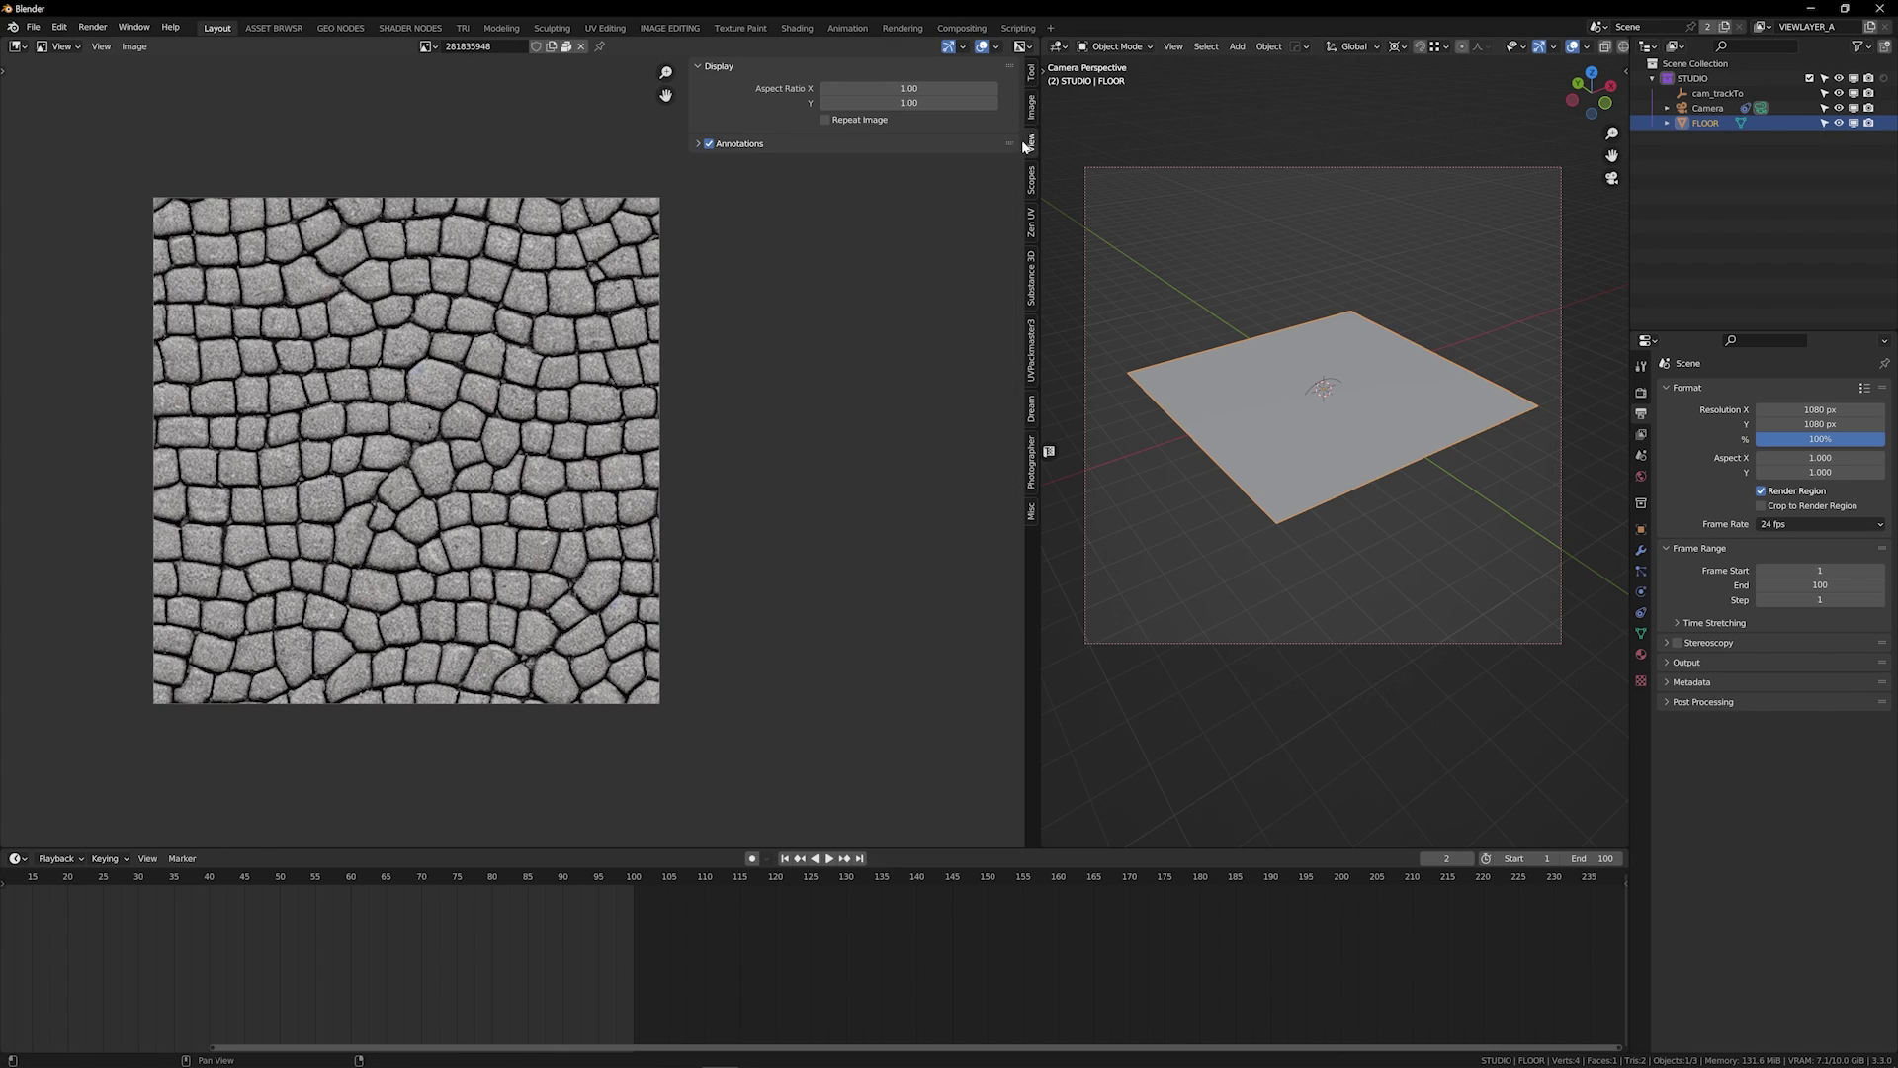
left_click(836, 120)
scroll(572, 309, "down", 5)
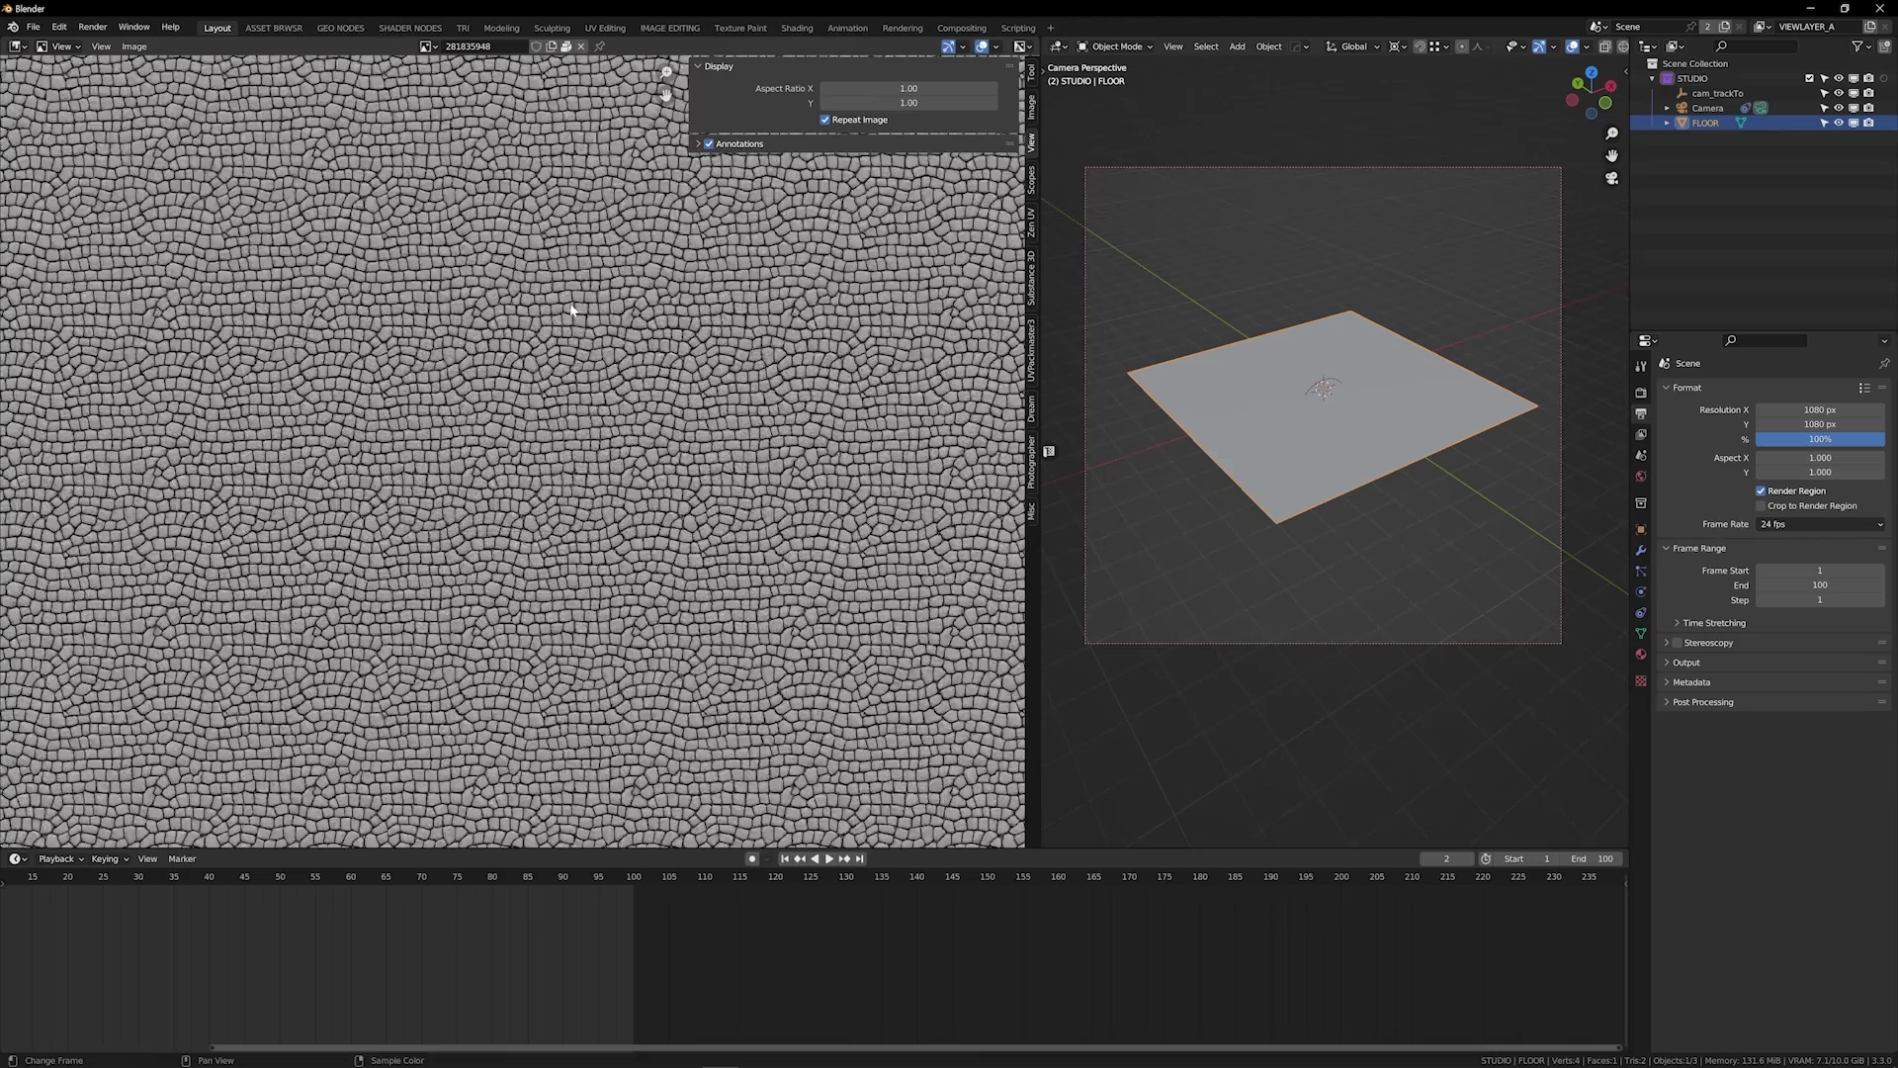
scroll(571, 309, "up", 3)
scroll(571, 309, "down", 2)
scroll(572, 310, "up", 5)
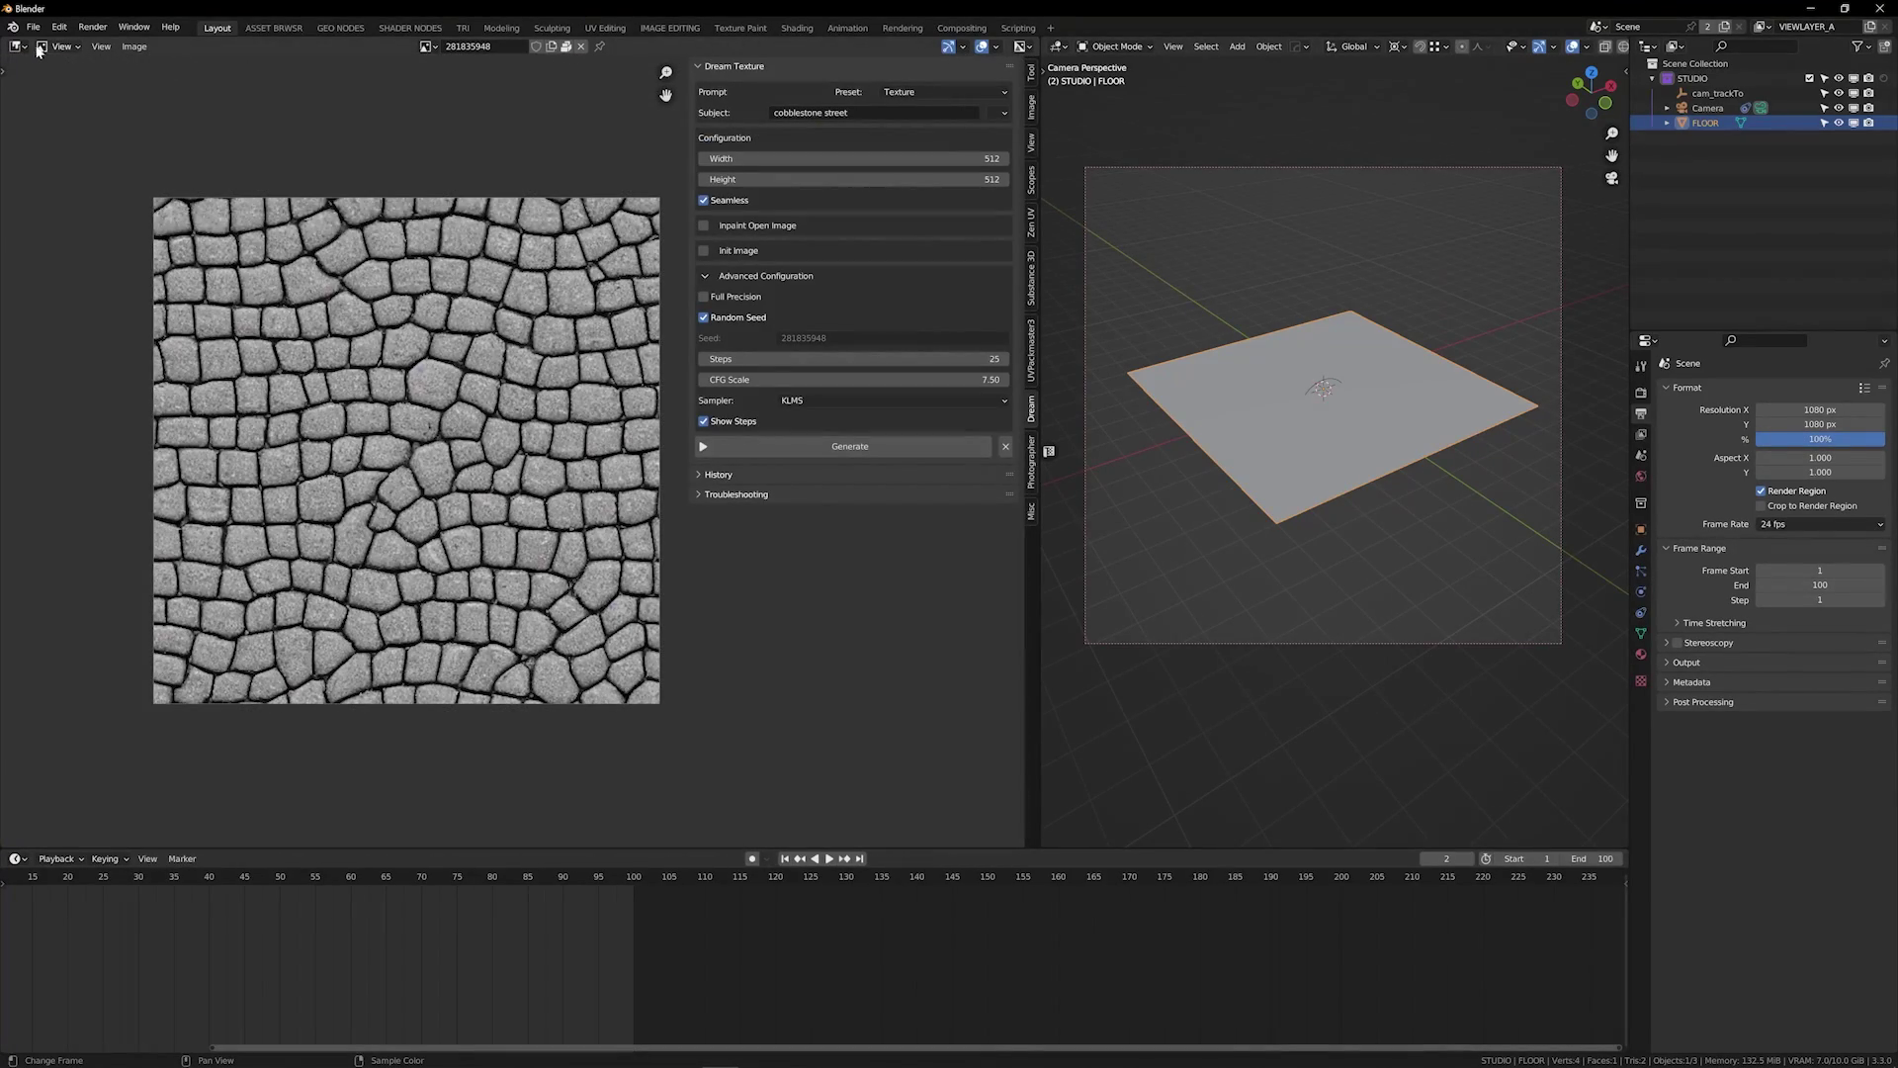
left_click(17, 47)
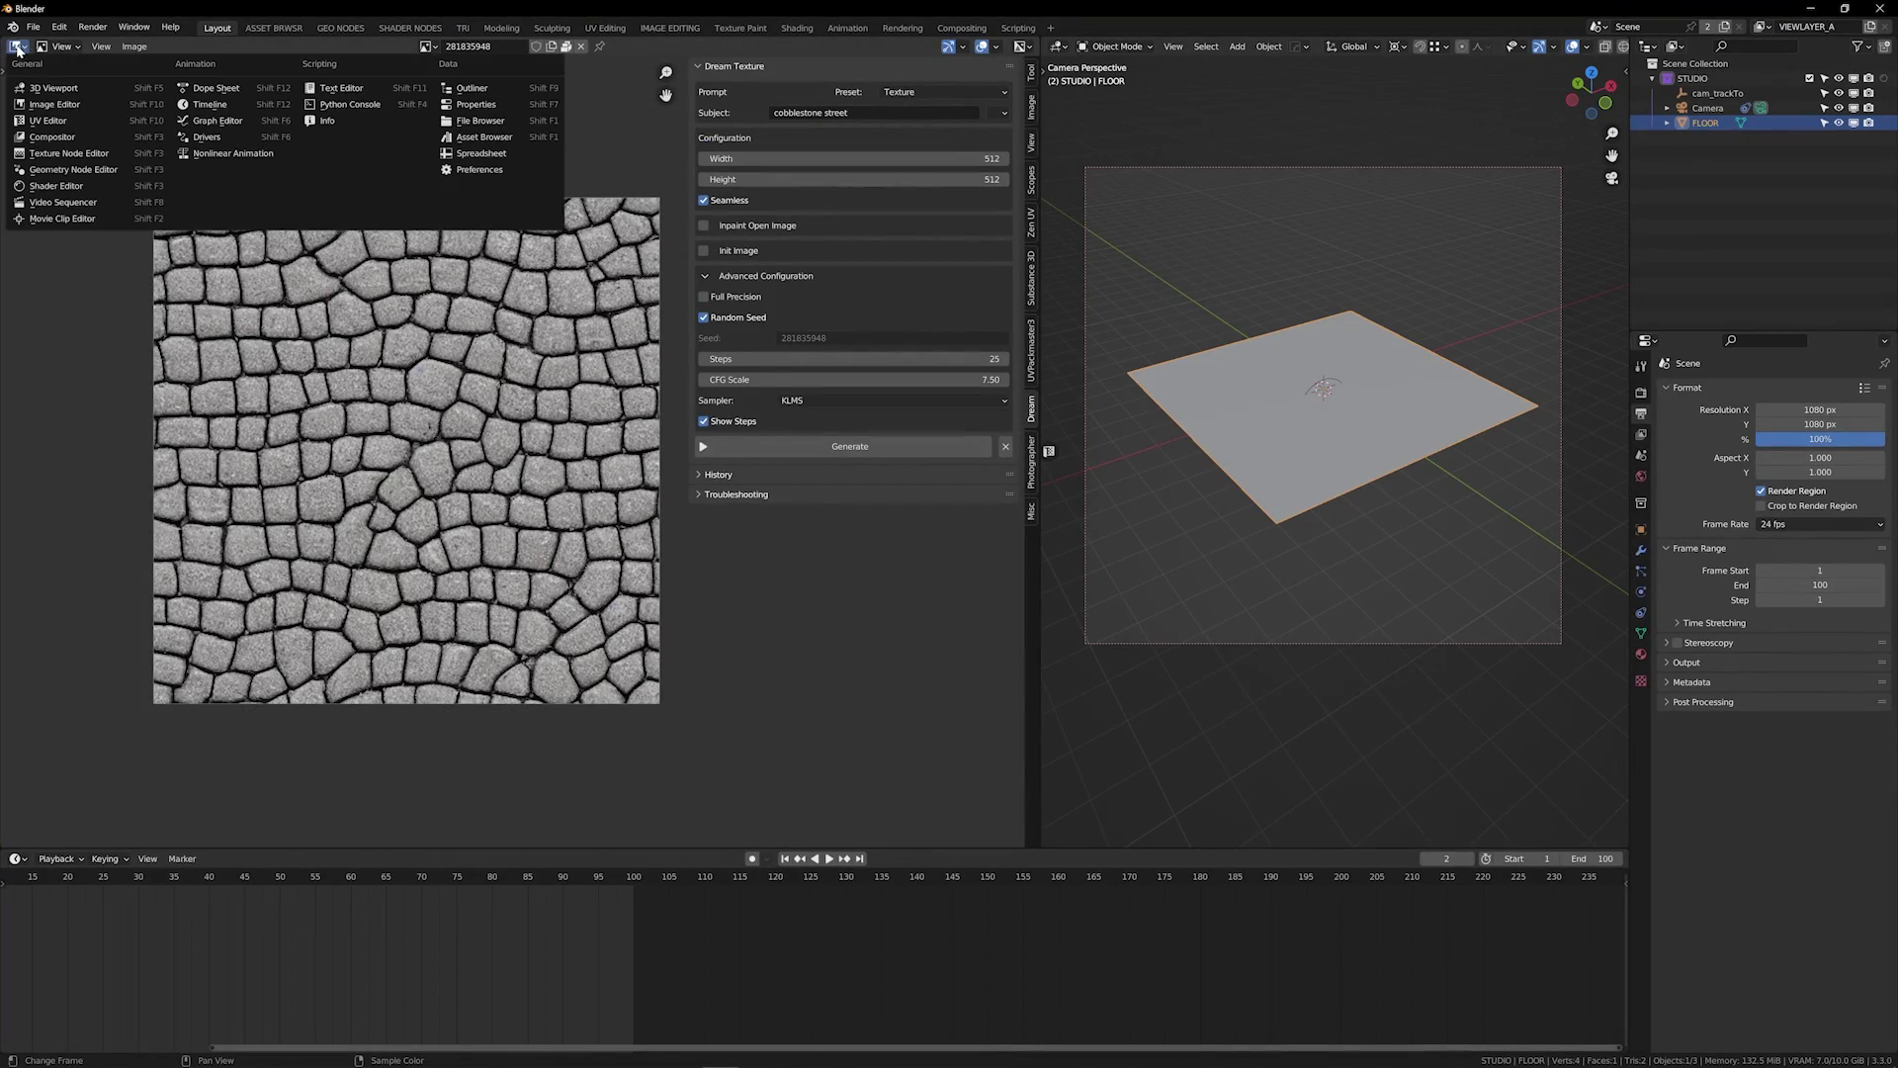
Turn the left area into the Shader Editor and set the viewport to Material Preview
left_click(57, 186)
middle_click_drag(542, 351, 563, 263)
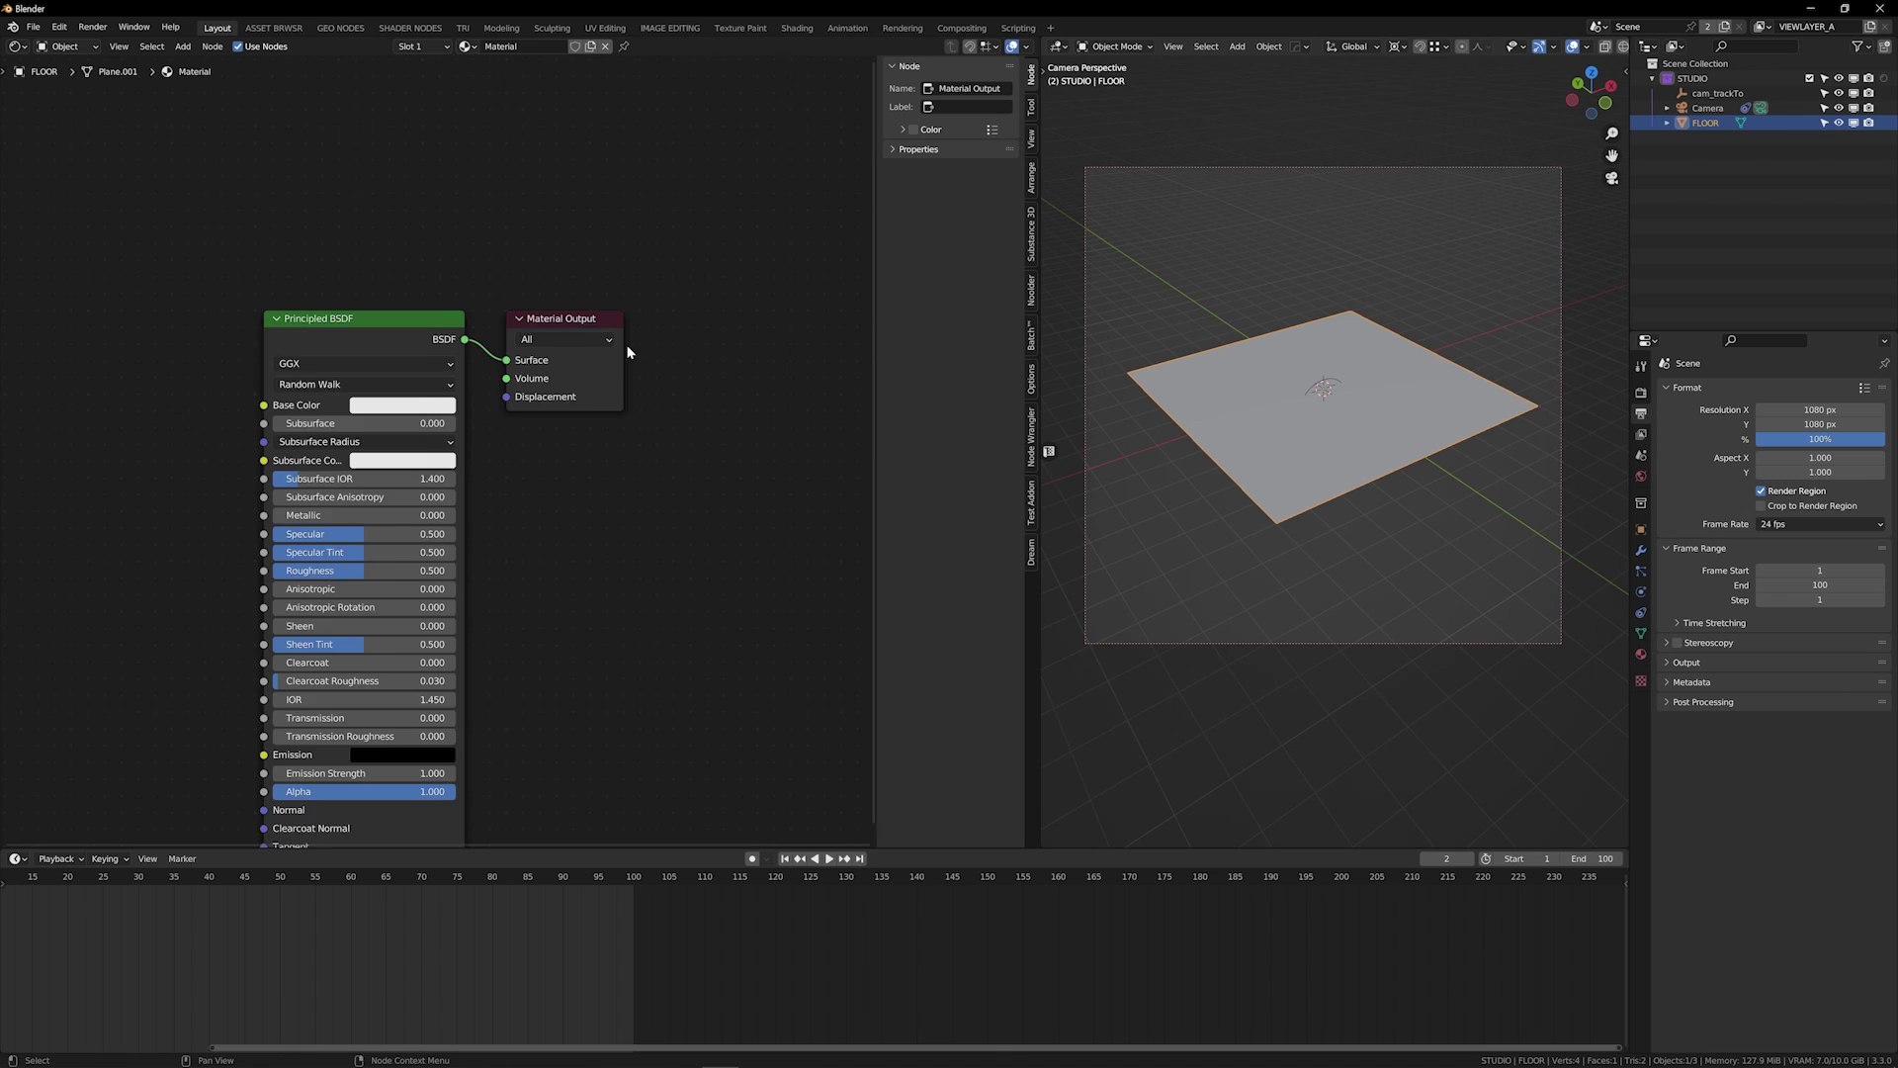
middle_click_drag(730, 370, 735, 314)
key("z")
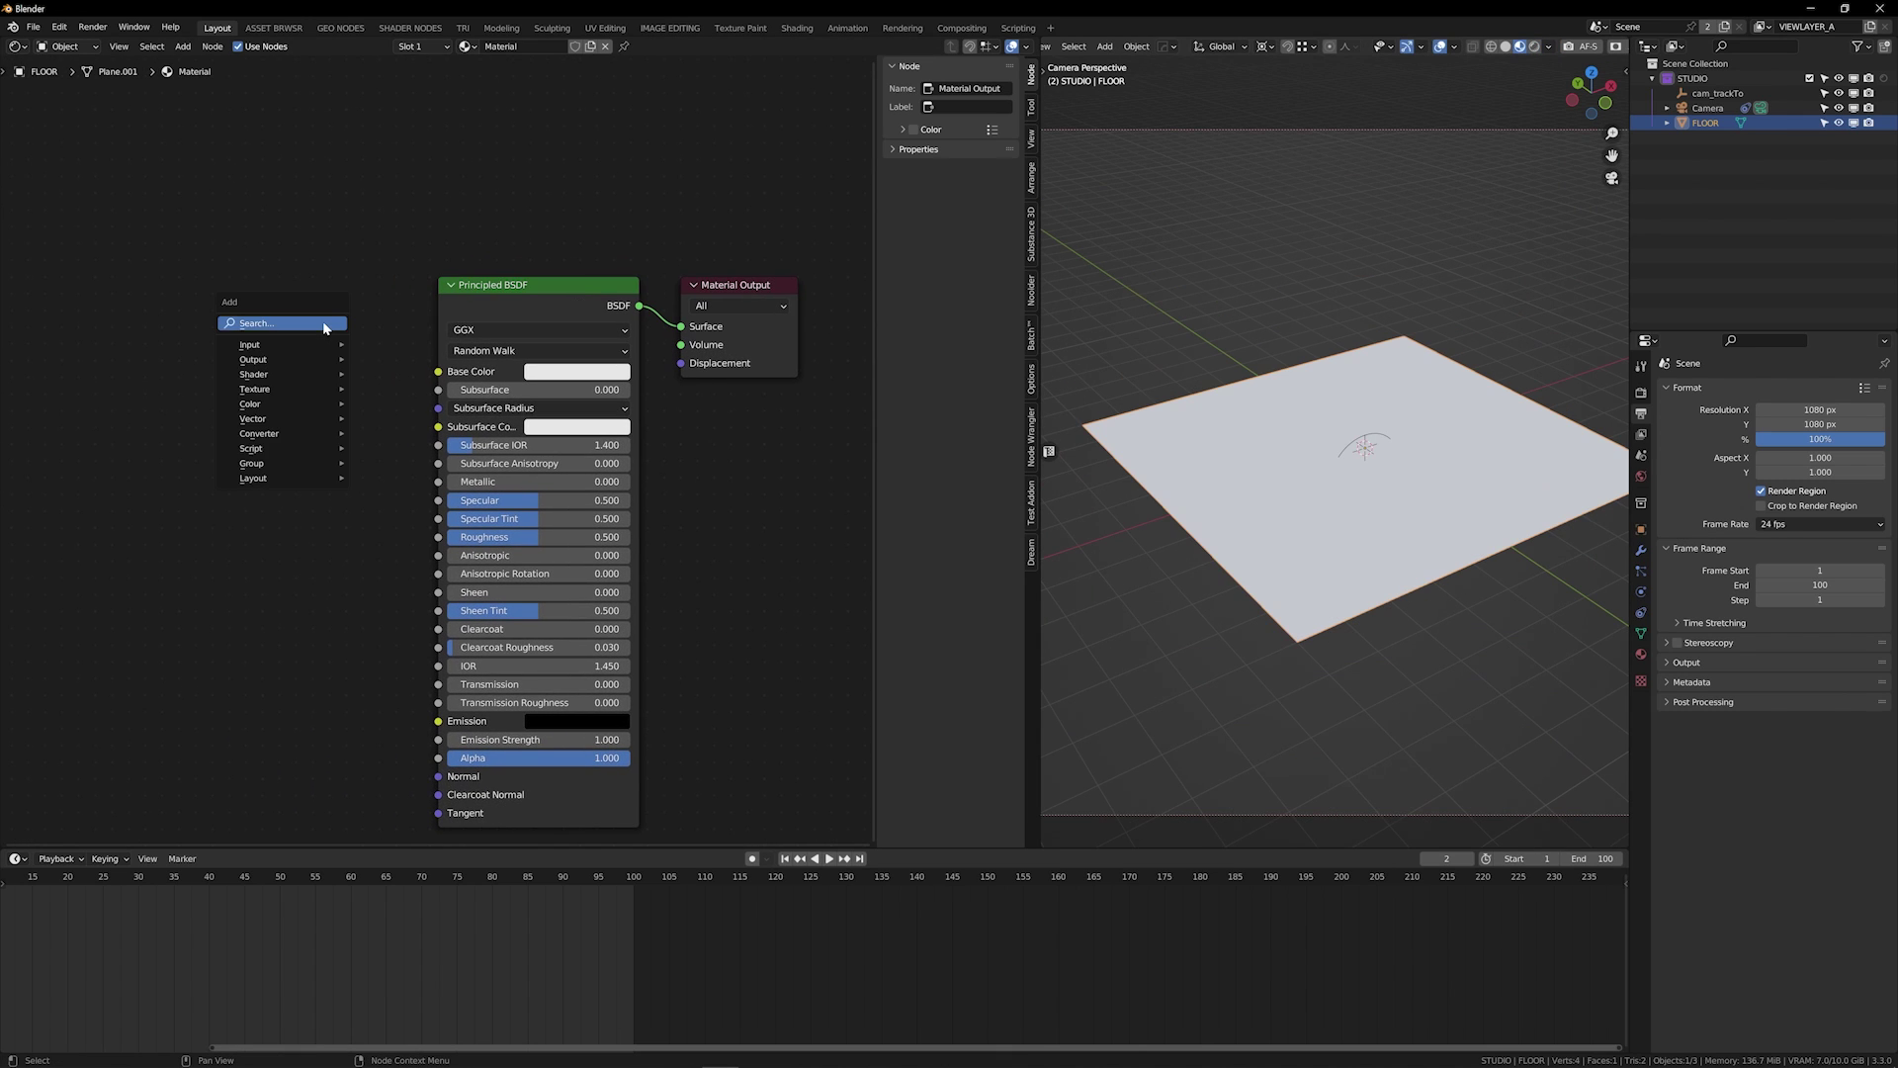
Add an Image Texture node using the generated image 281835948
left_click(324, 323)
type("image")
key("Return")
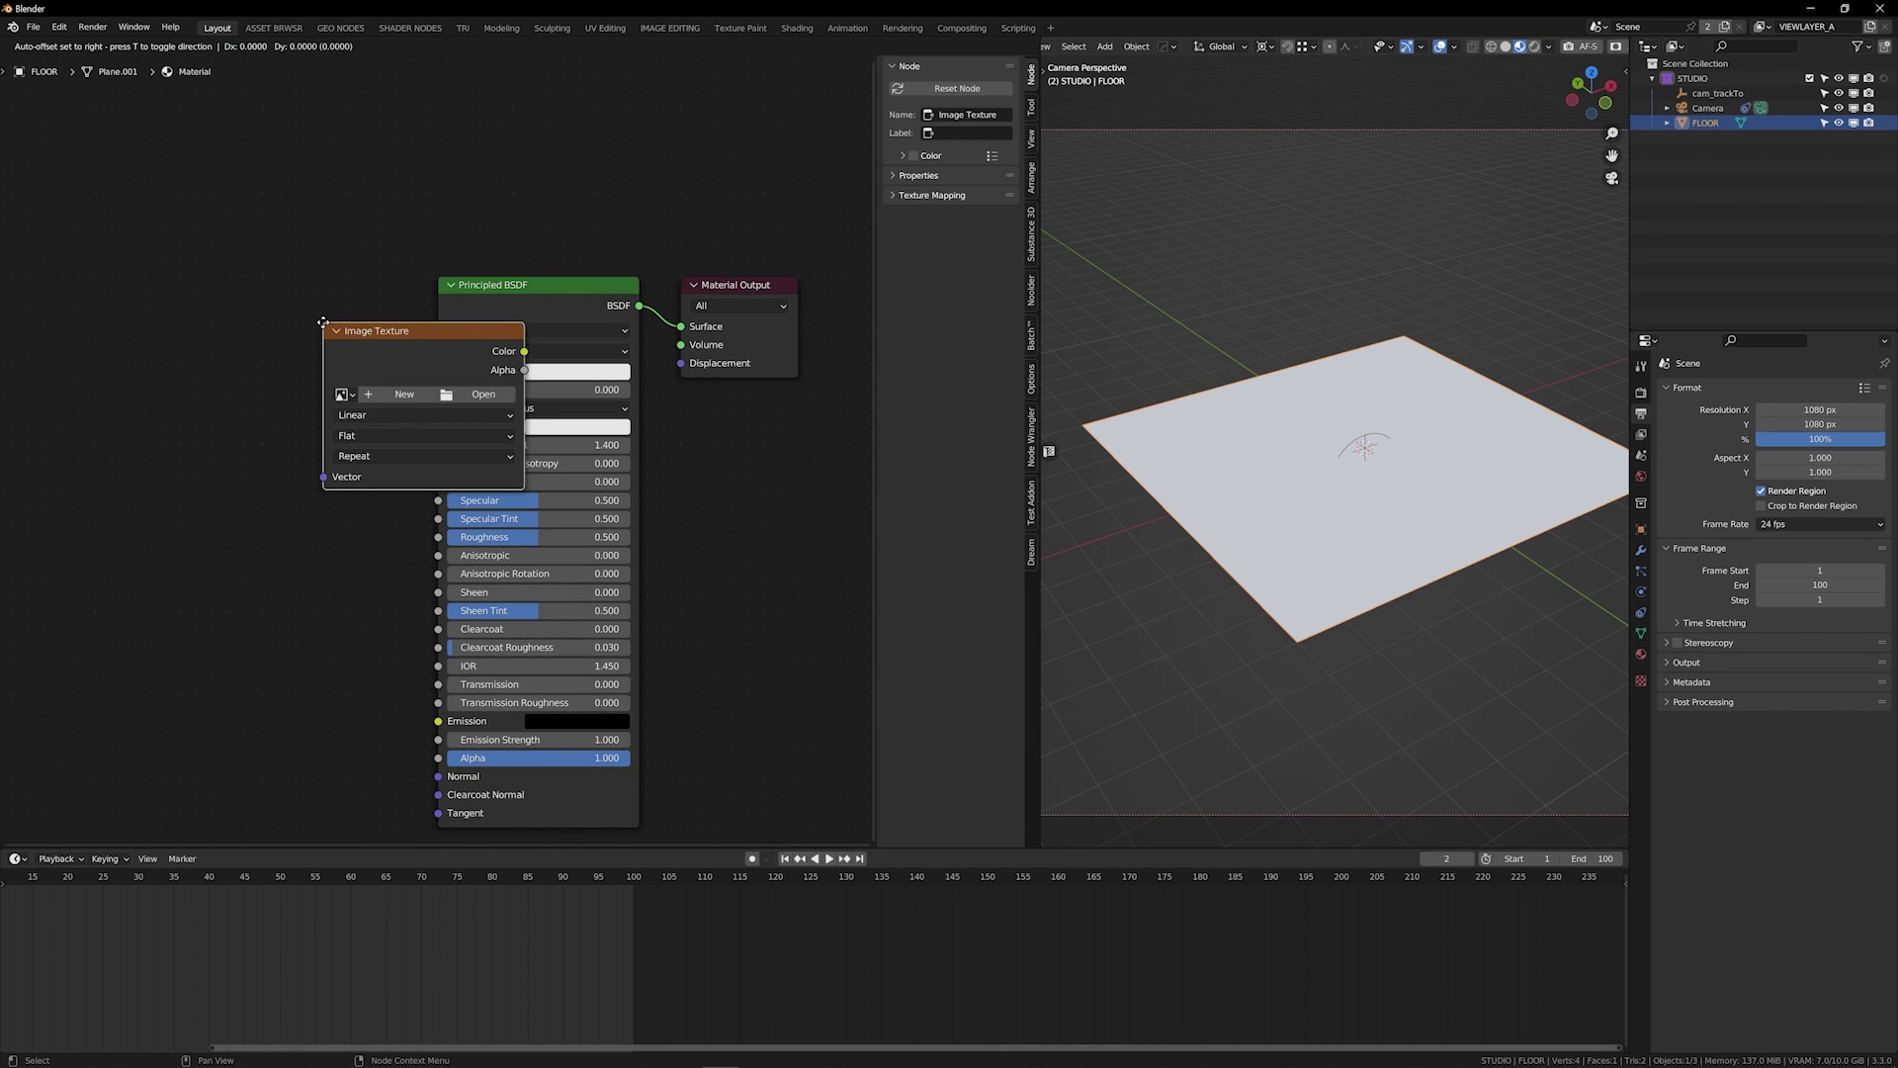
left_click(204, 321)
left_click(185, 339)
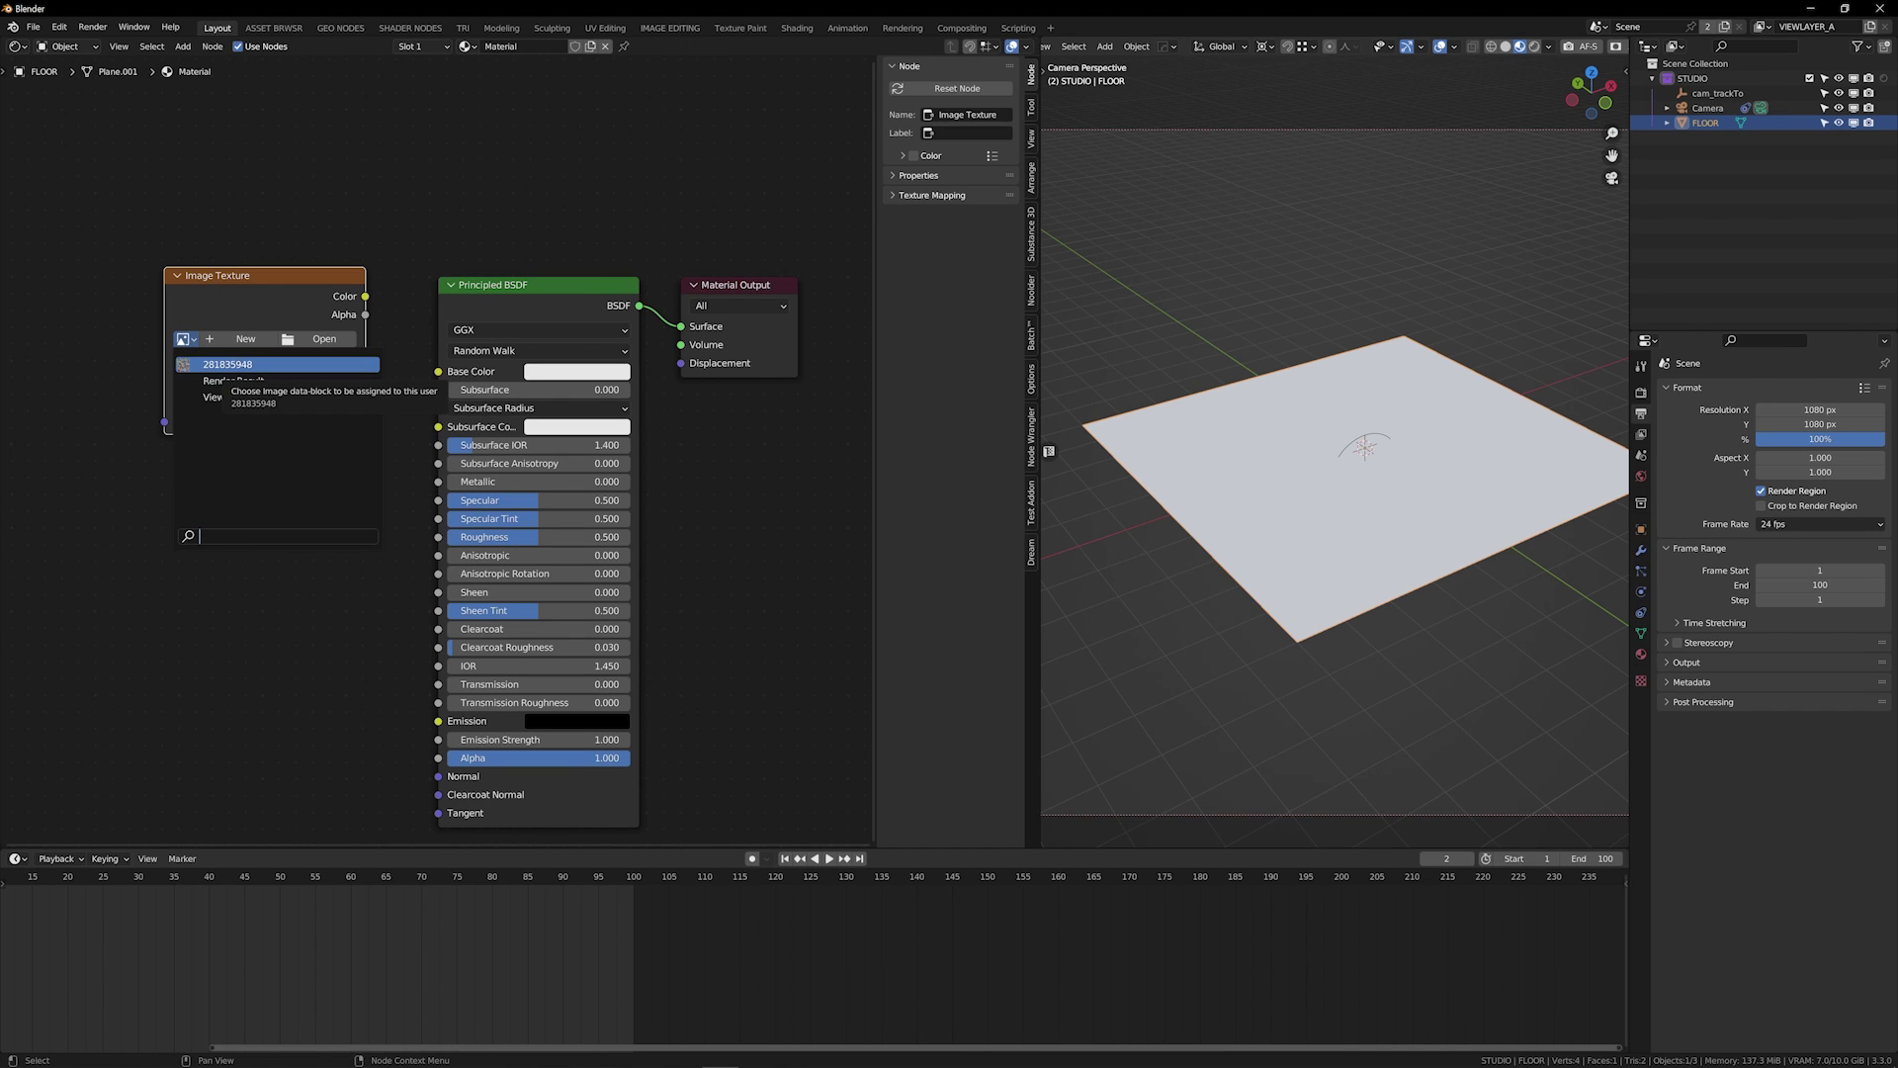
left_click(228, 364)
middle_click_drag(279, 305, 423, 246)
Add UV mapping nodes with Ctrl+T and link the image Color to Base Color
key("ctrl+t")
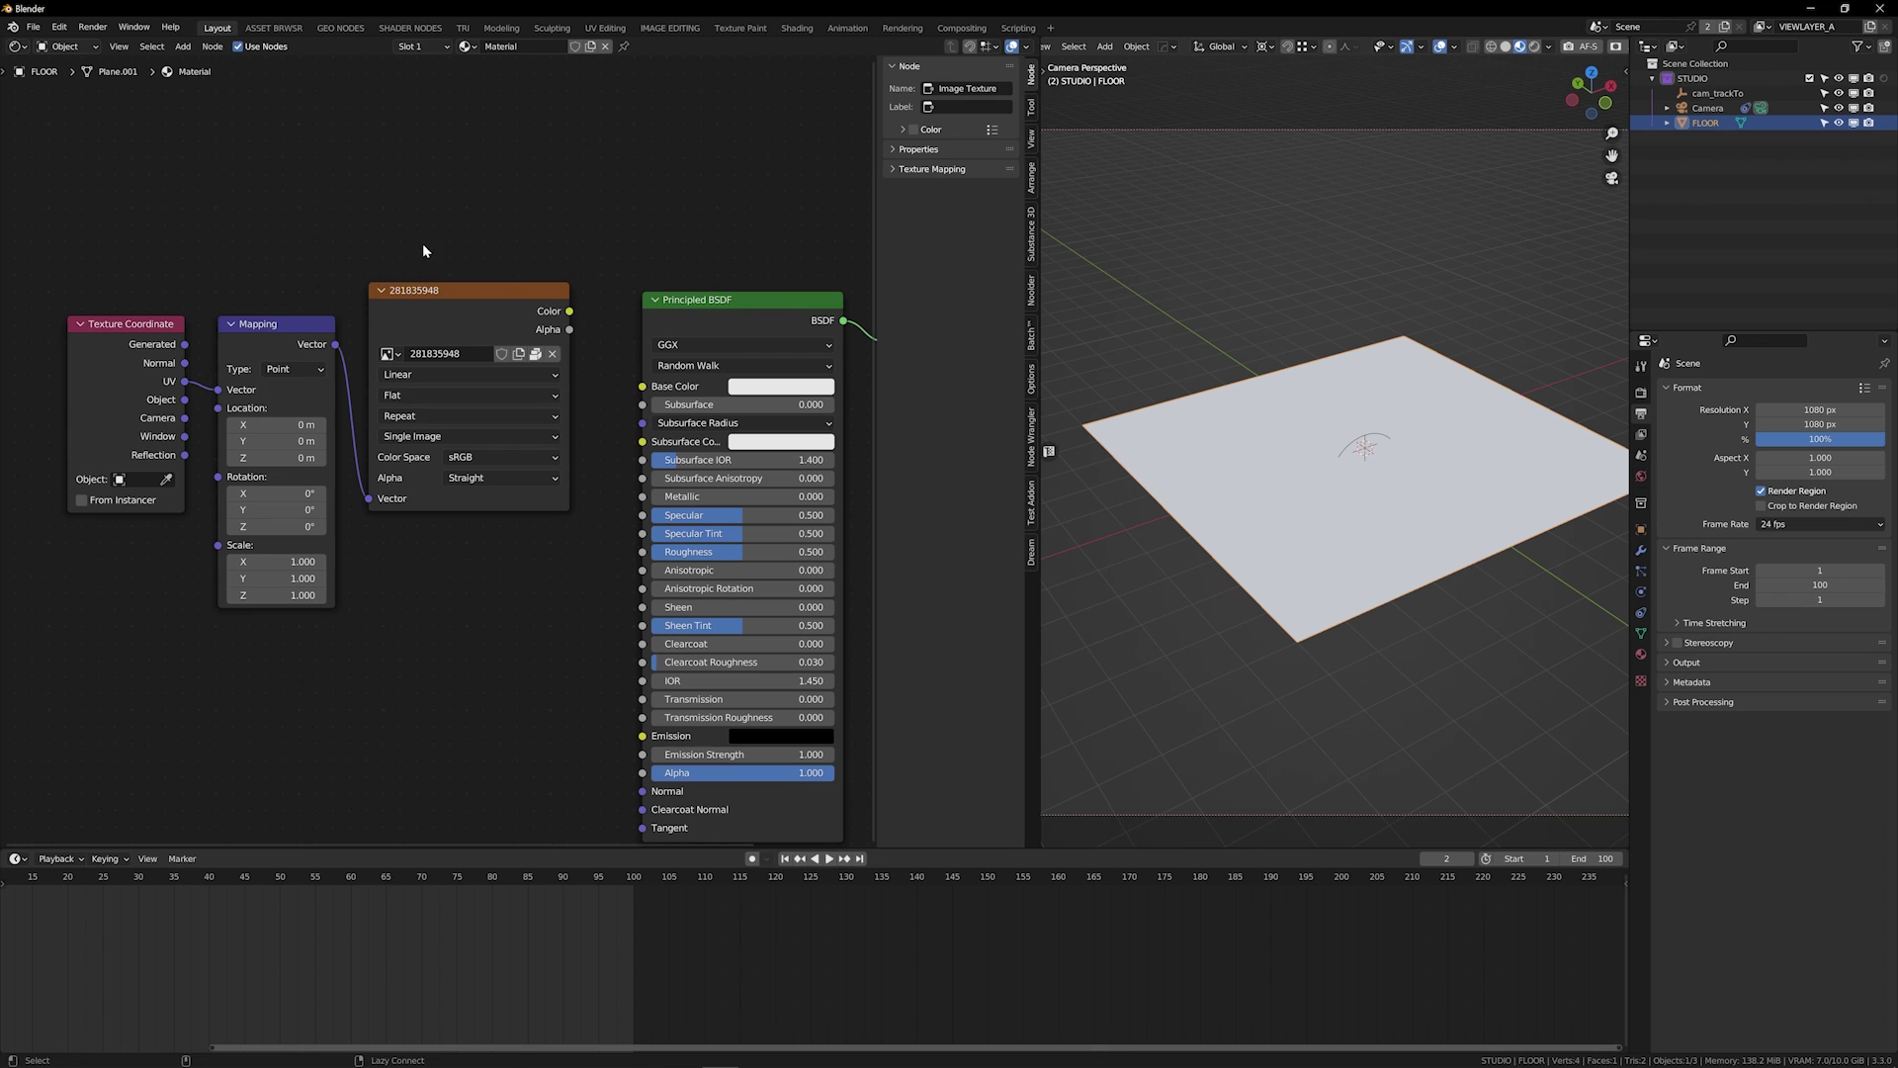
key("g")
left_click(264, 325)
left_click(257, 323)
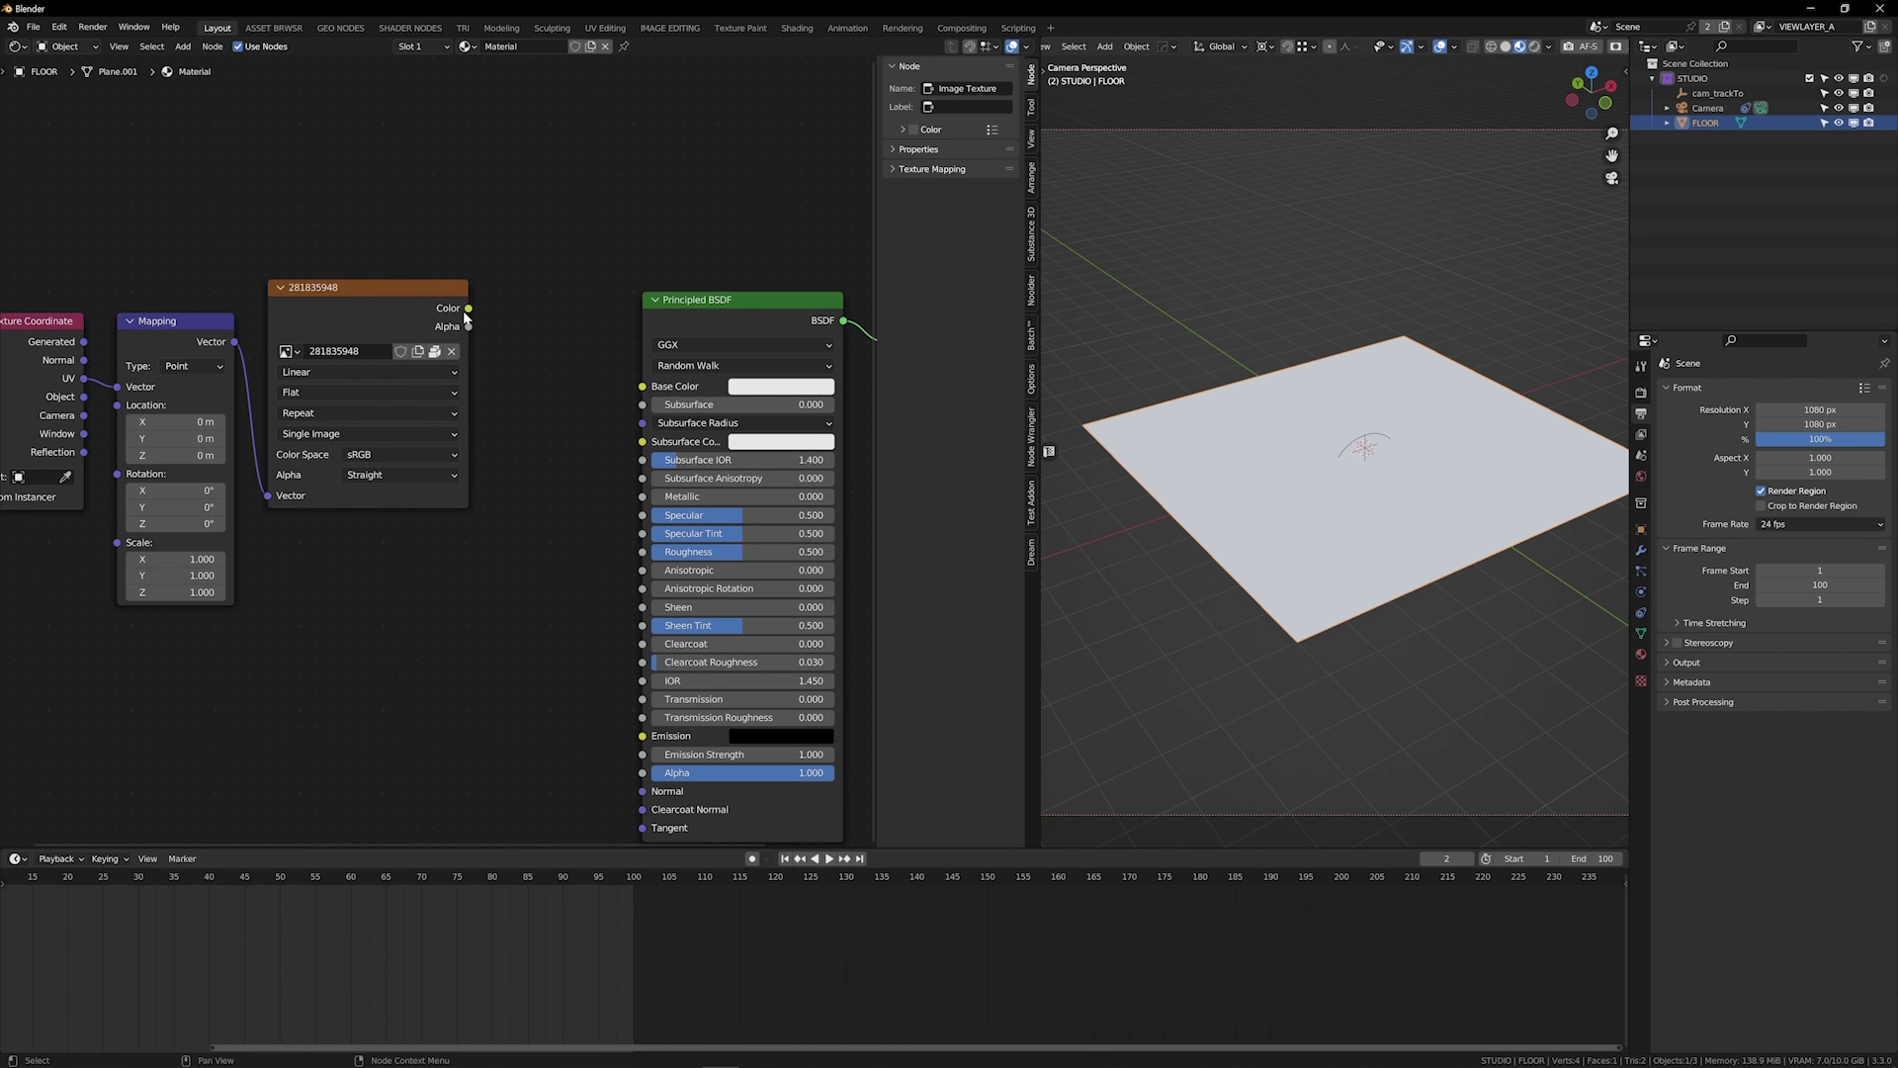
left_click_drag(468, 309, 643, 386)
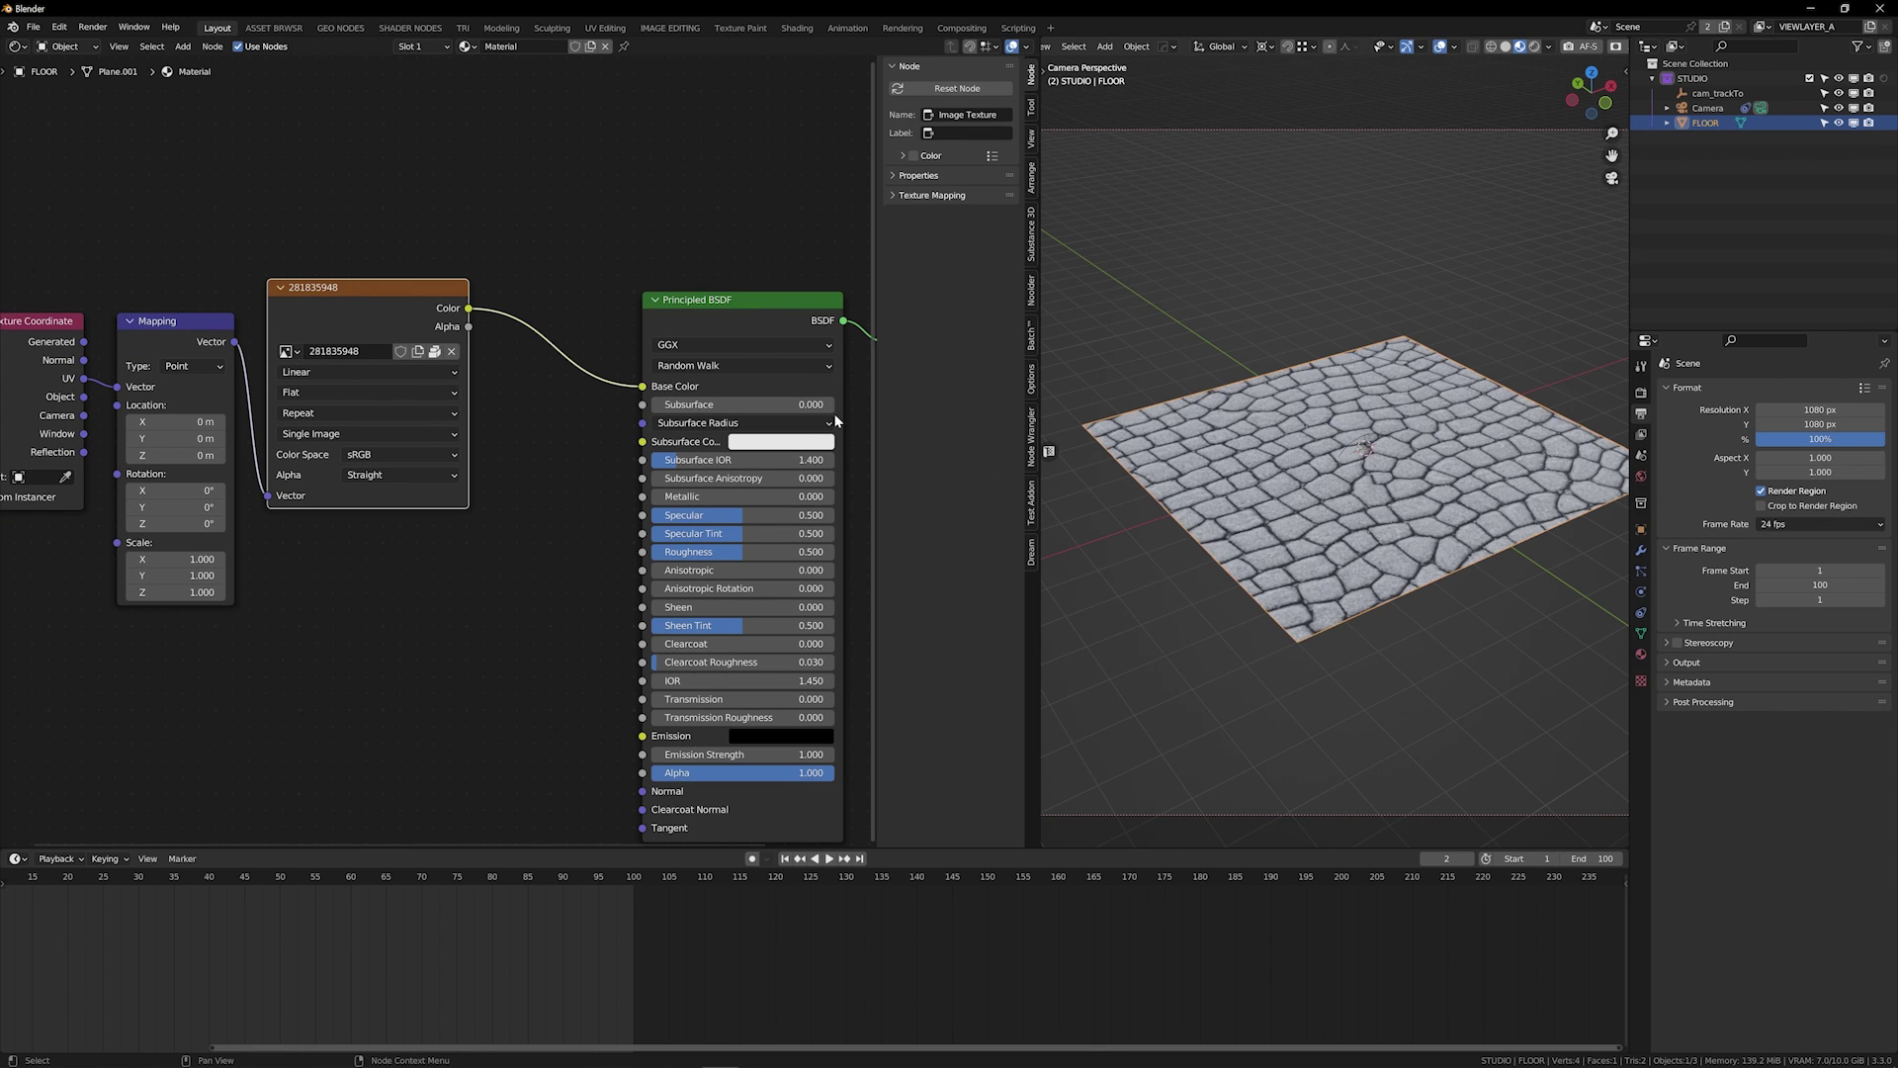
Inspect the textured floor from the camera view and duplicate the Image Texture node
middle_click_drag(1275, 504, 1332, 479)
scroll(1317, 557, "up", 3)
scroll(1386, 496, "up", 3)
key("Num_Lock")
key("KP_Decimal")
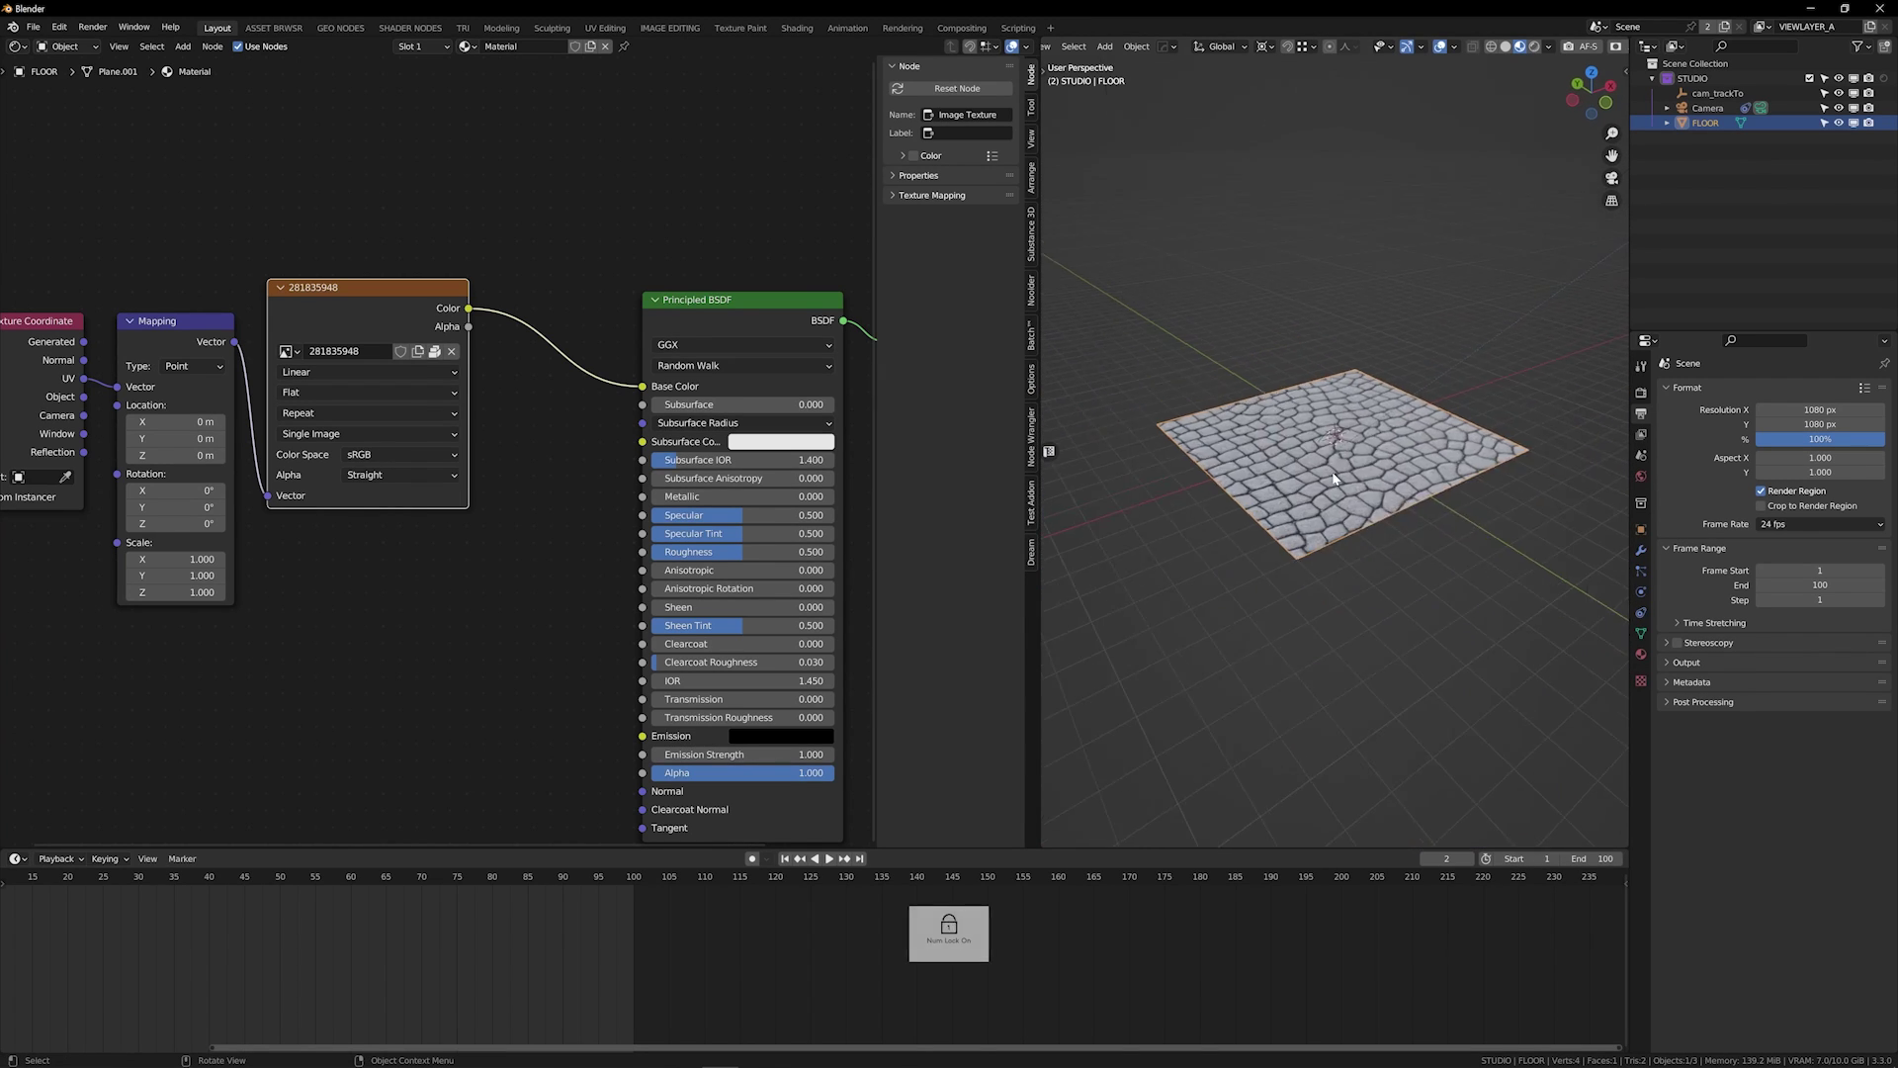
key("KP_0")
key("ctrl+shift+d")
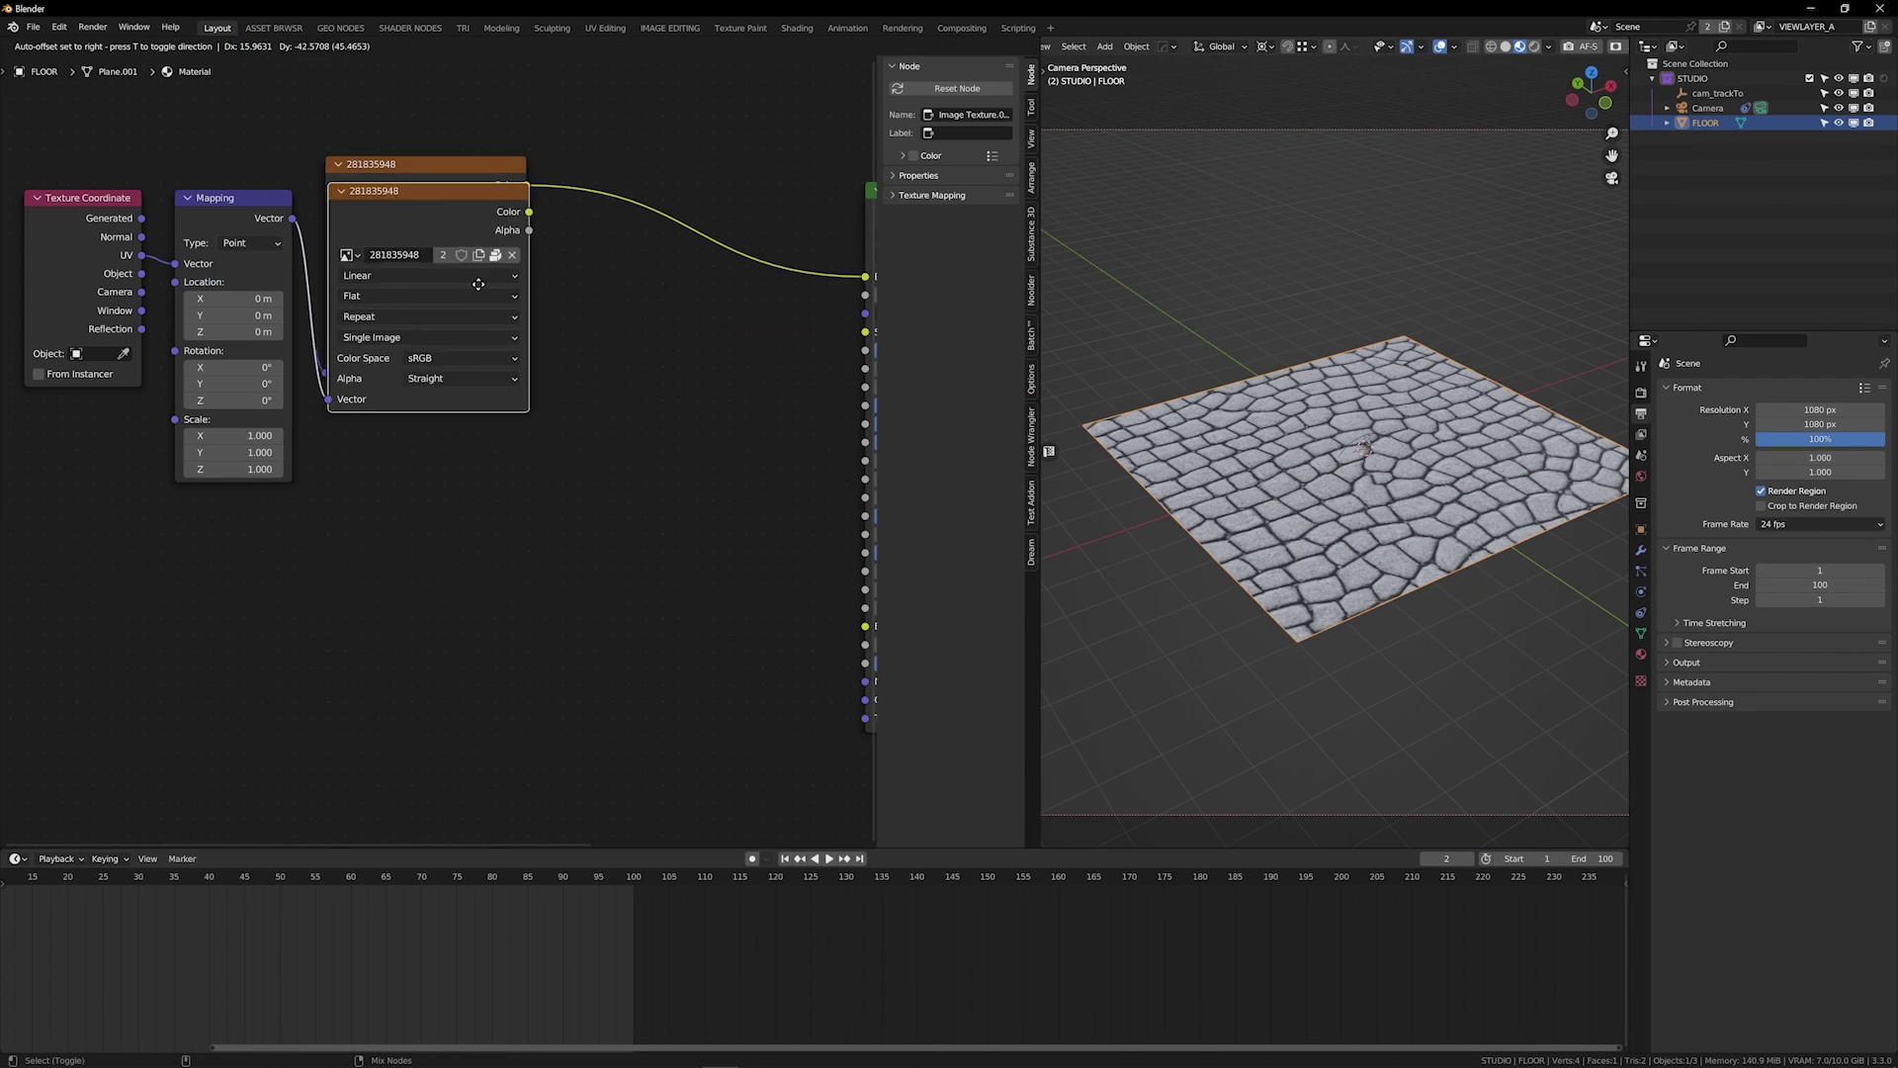
Add a Bump node fed by the duplicate image's Color and wired into the shader's Normal
left_click(449, 534)
left_click(633, 482)
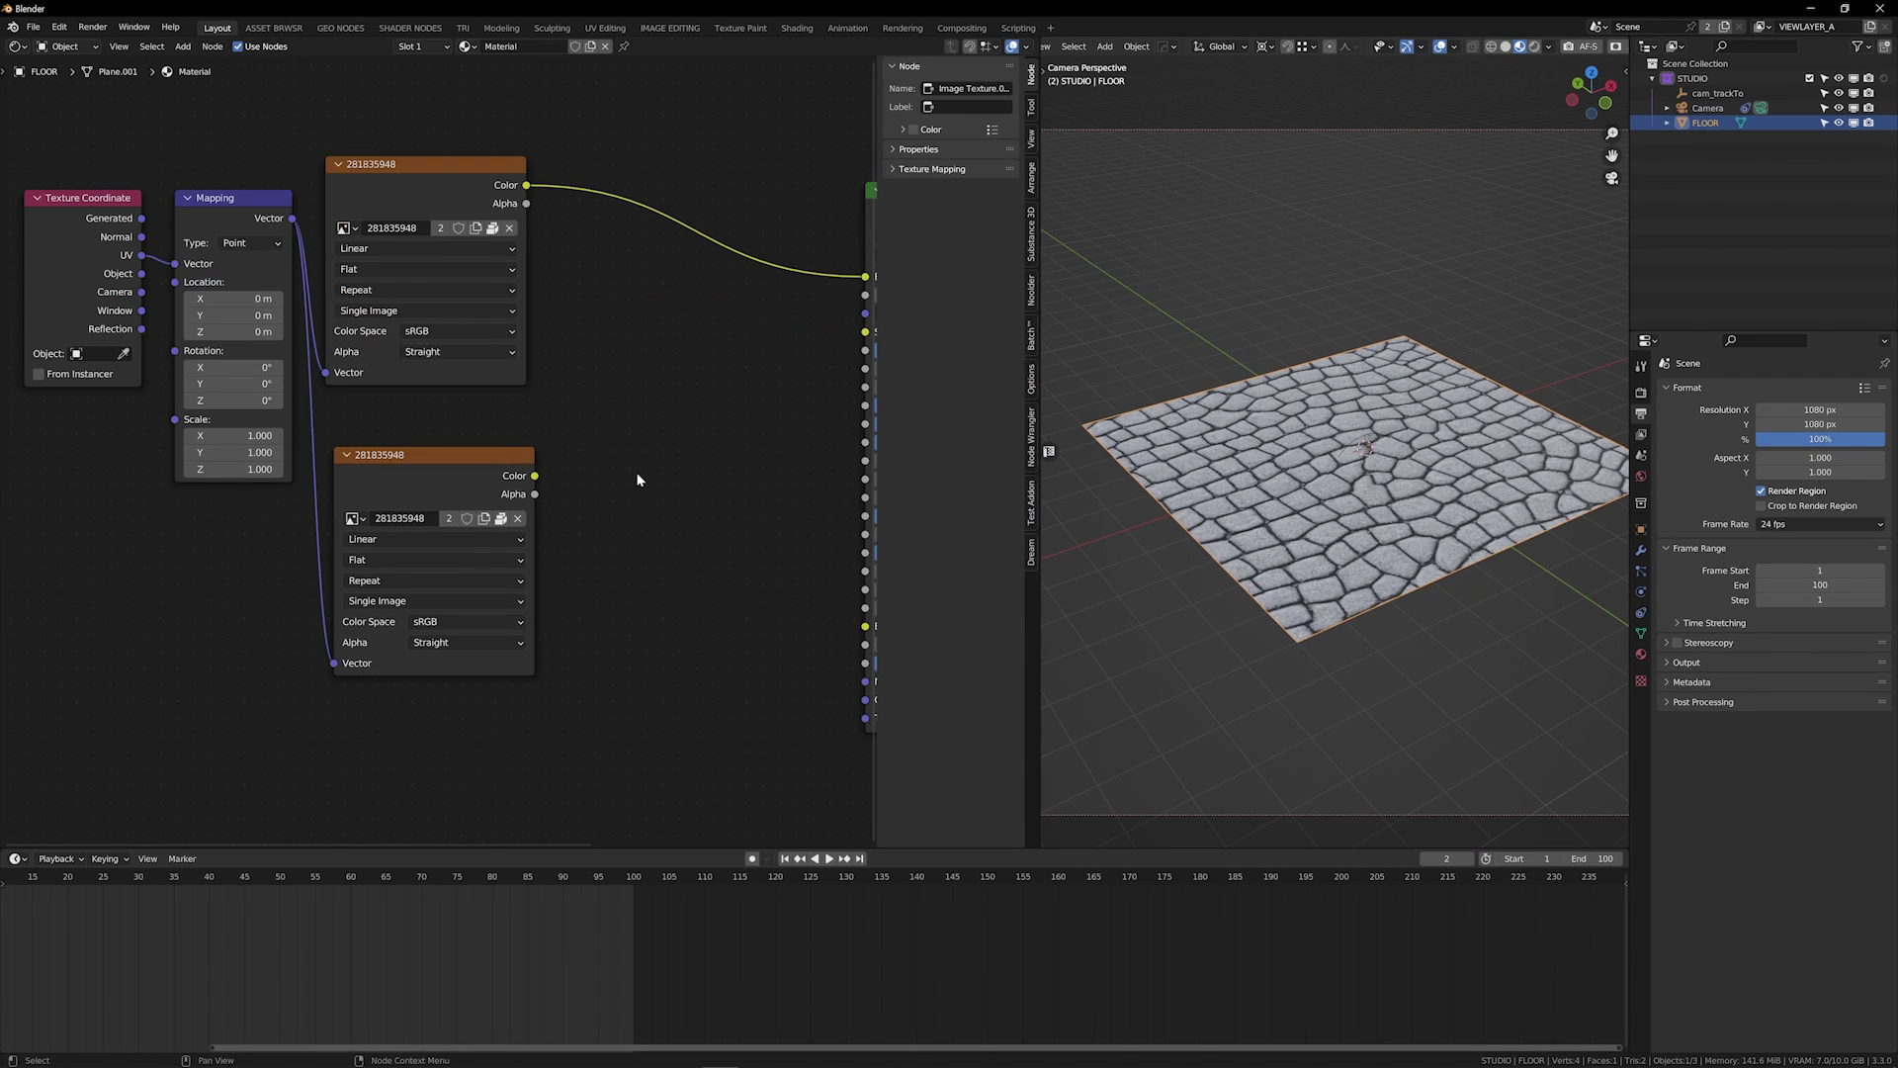
key("shift+a")
type("bu,mp")
key("Return")
left_click(640, 480)
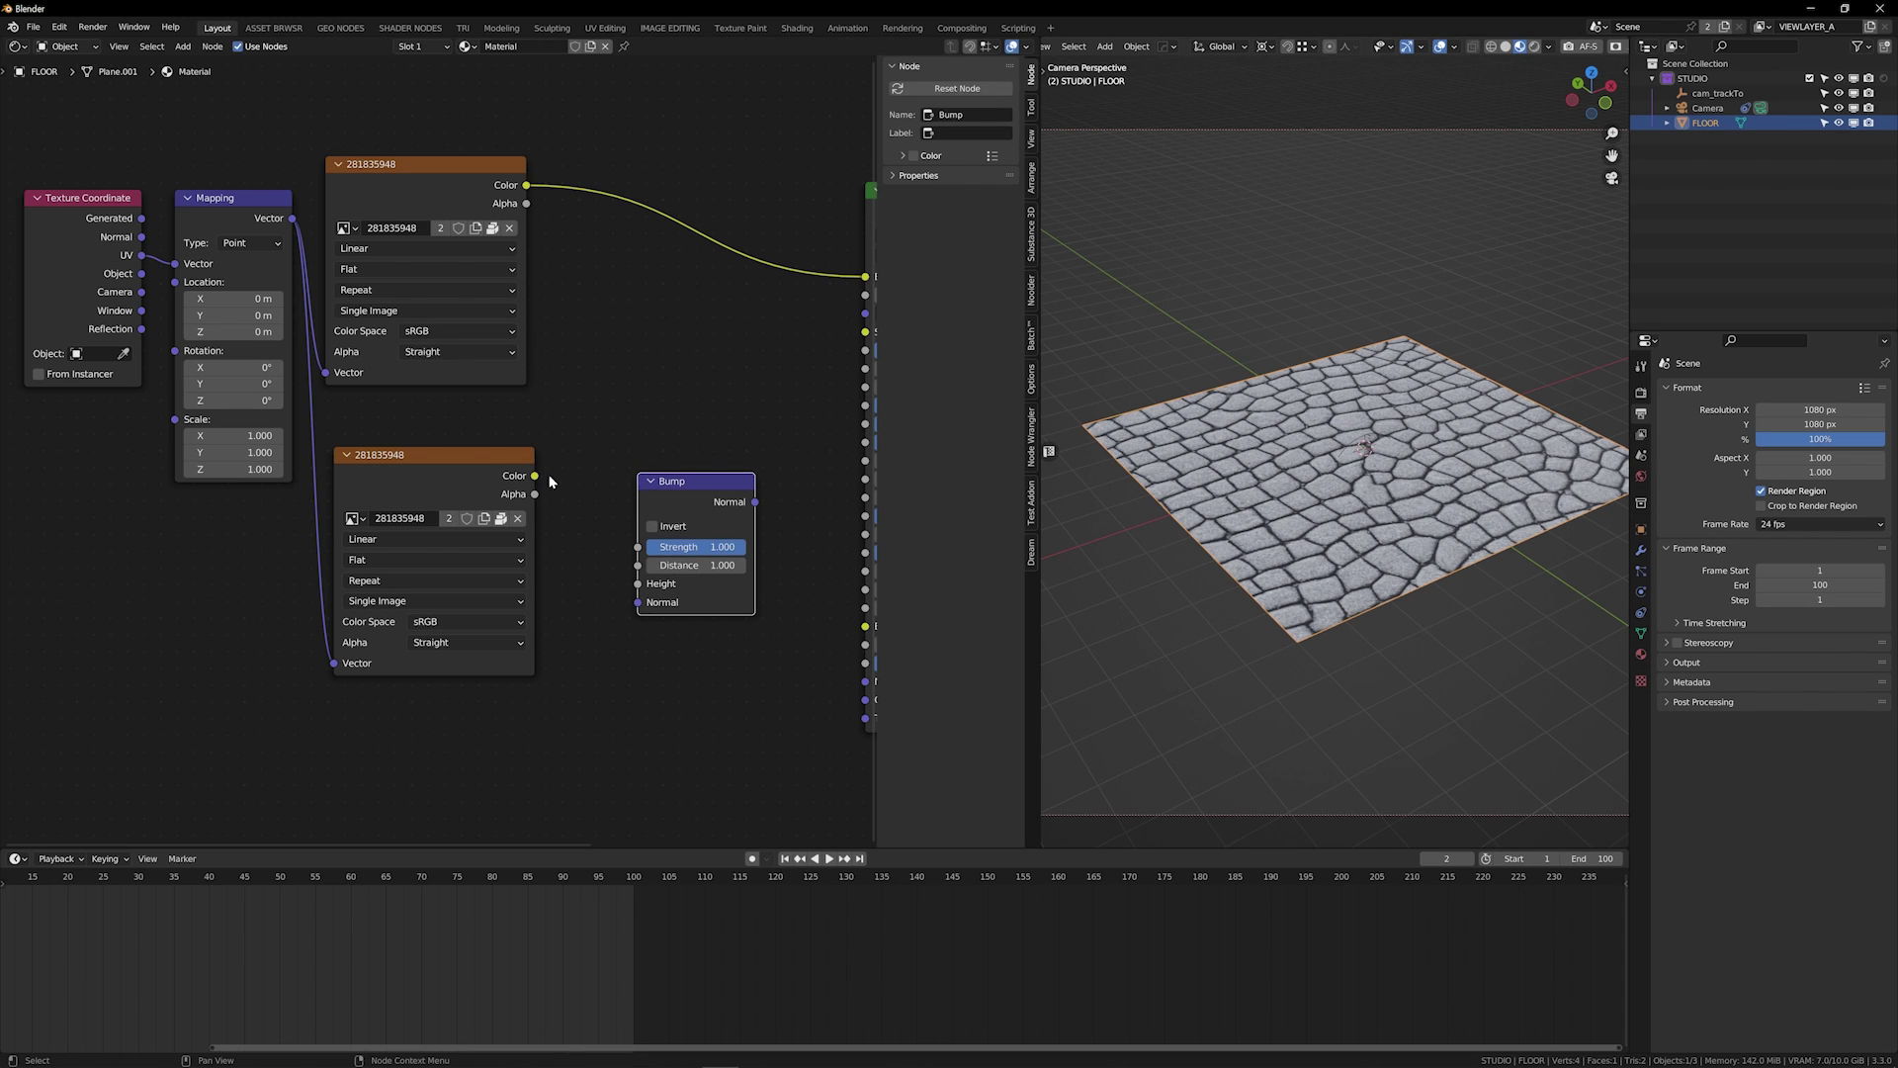
left_click_drag(534, 475, 638, 584)
left_click_drag(865, 479, 737, 497)
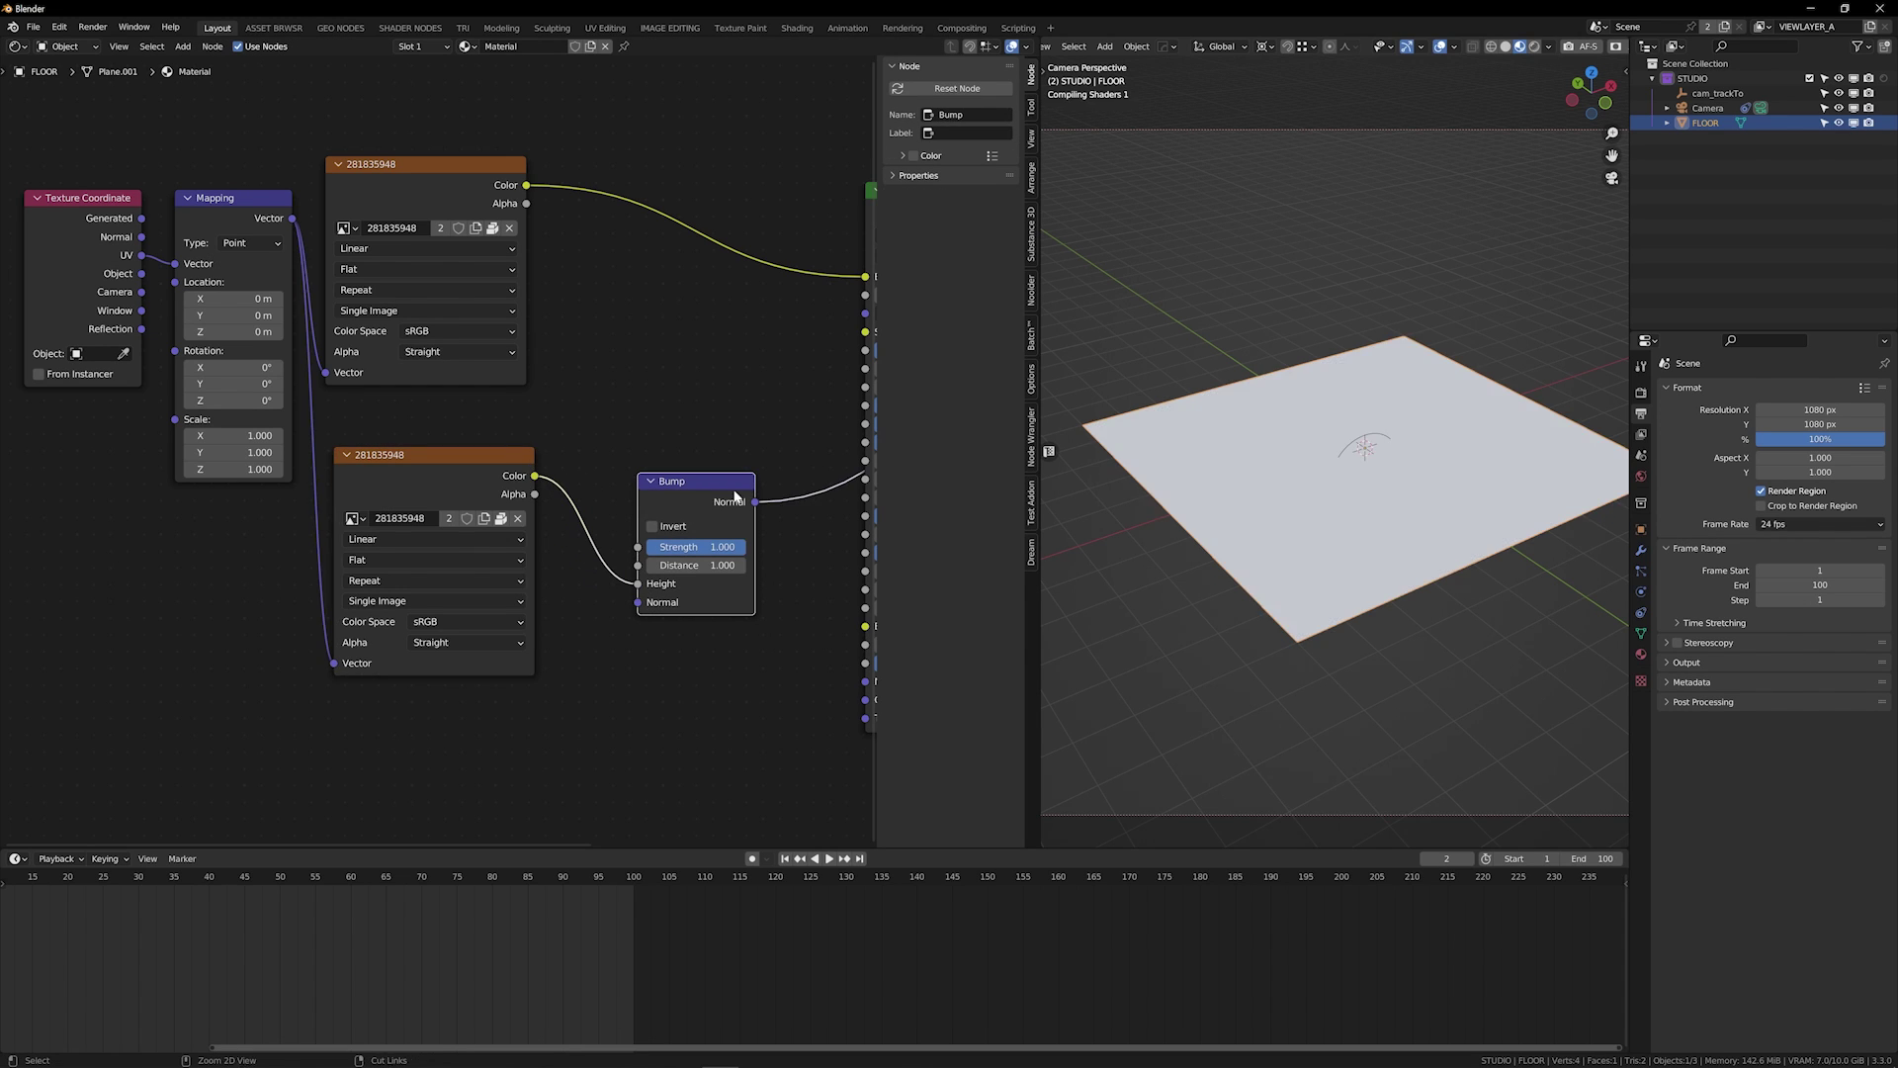
middle_click_drag(735, 498, 595, 489)
Check the bumpy floor and move the coordinate nodes and lower image node further left
middle_click_drag(1285, 540, 1294, 535)
scroll(1277, 539, "down", 4)
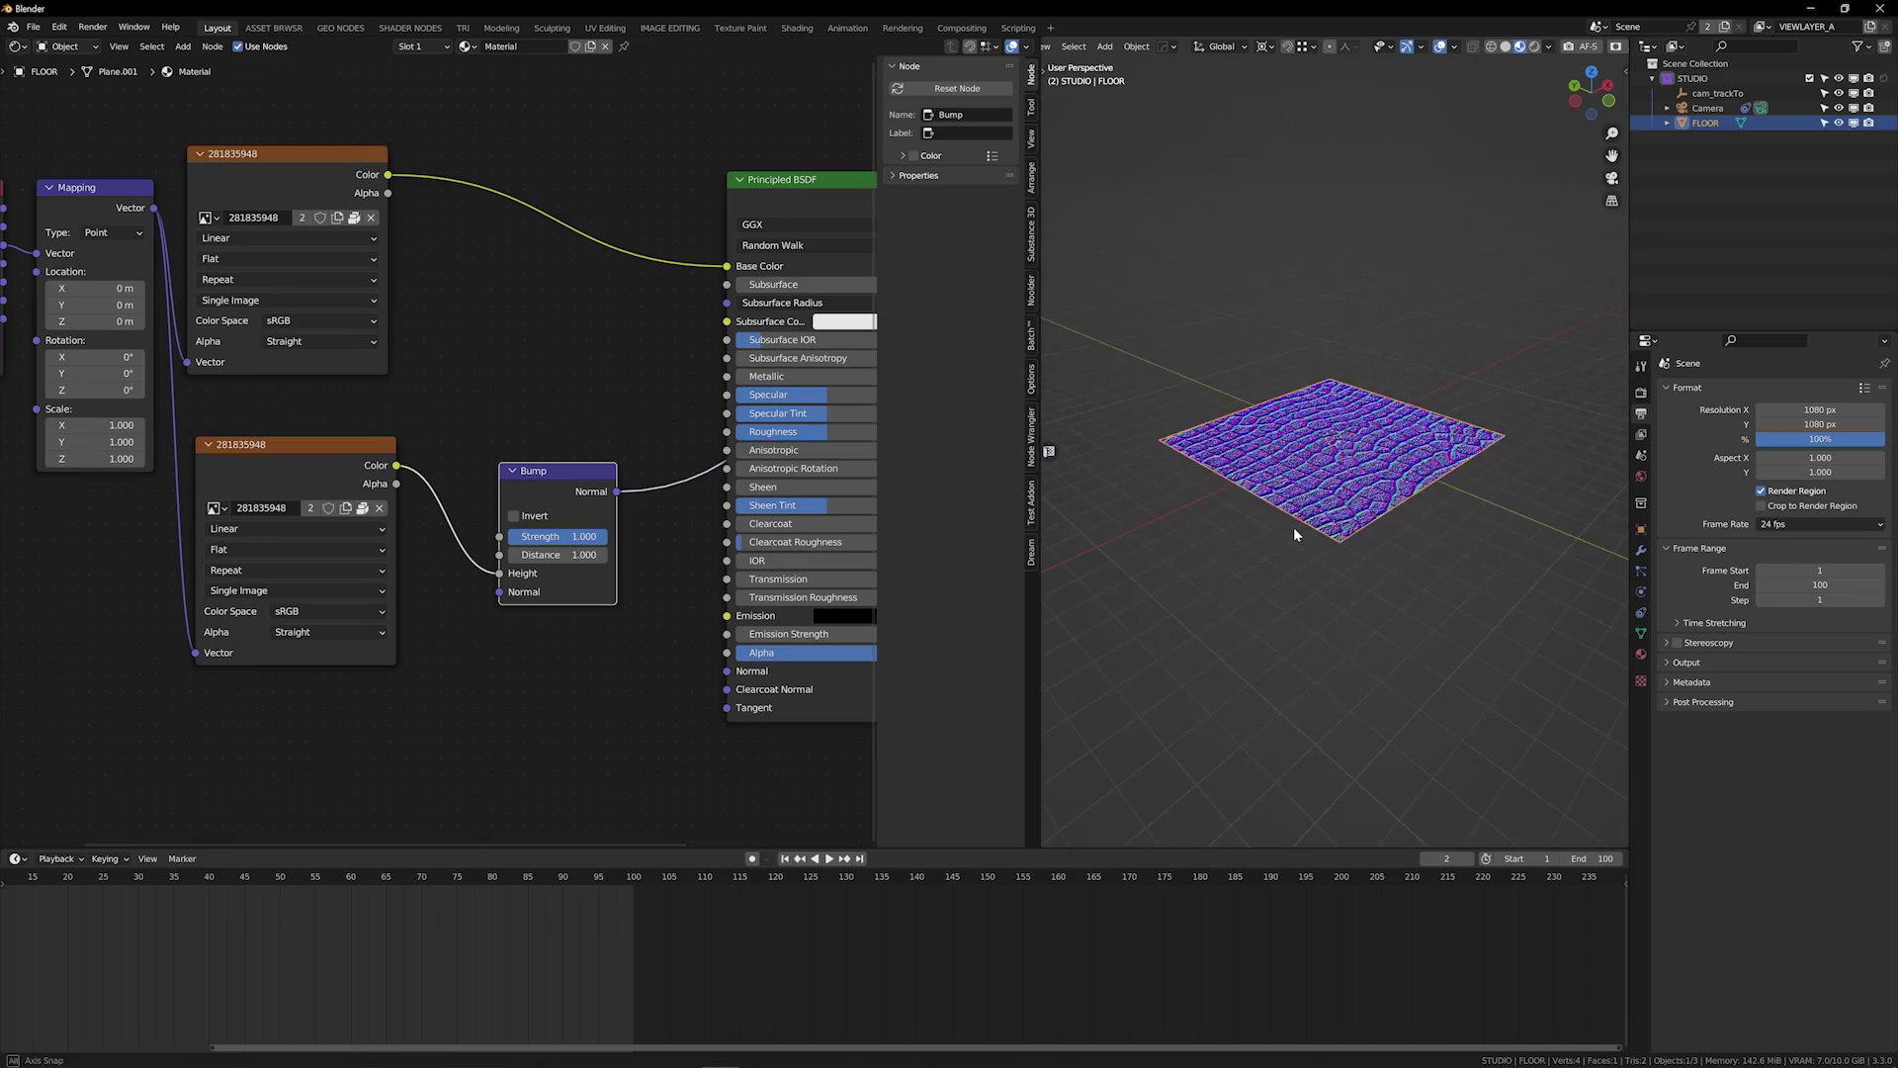
scroll(1295, 534, "up", 10)
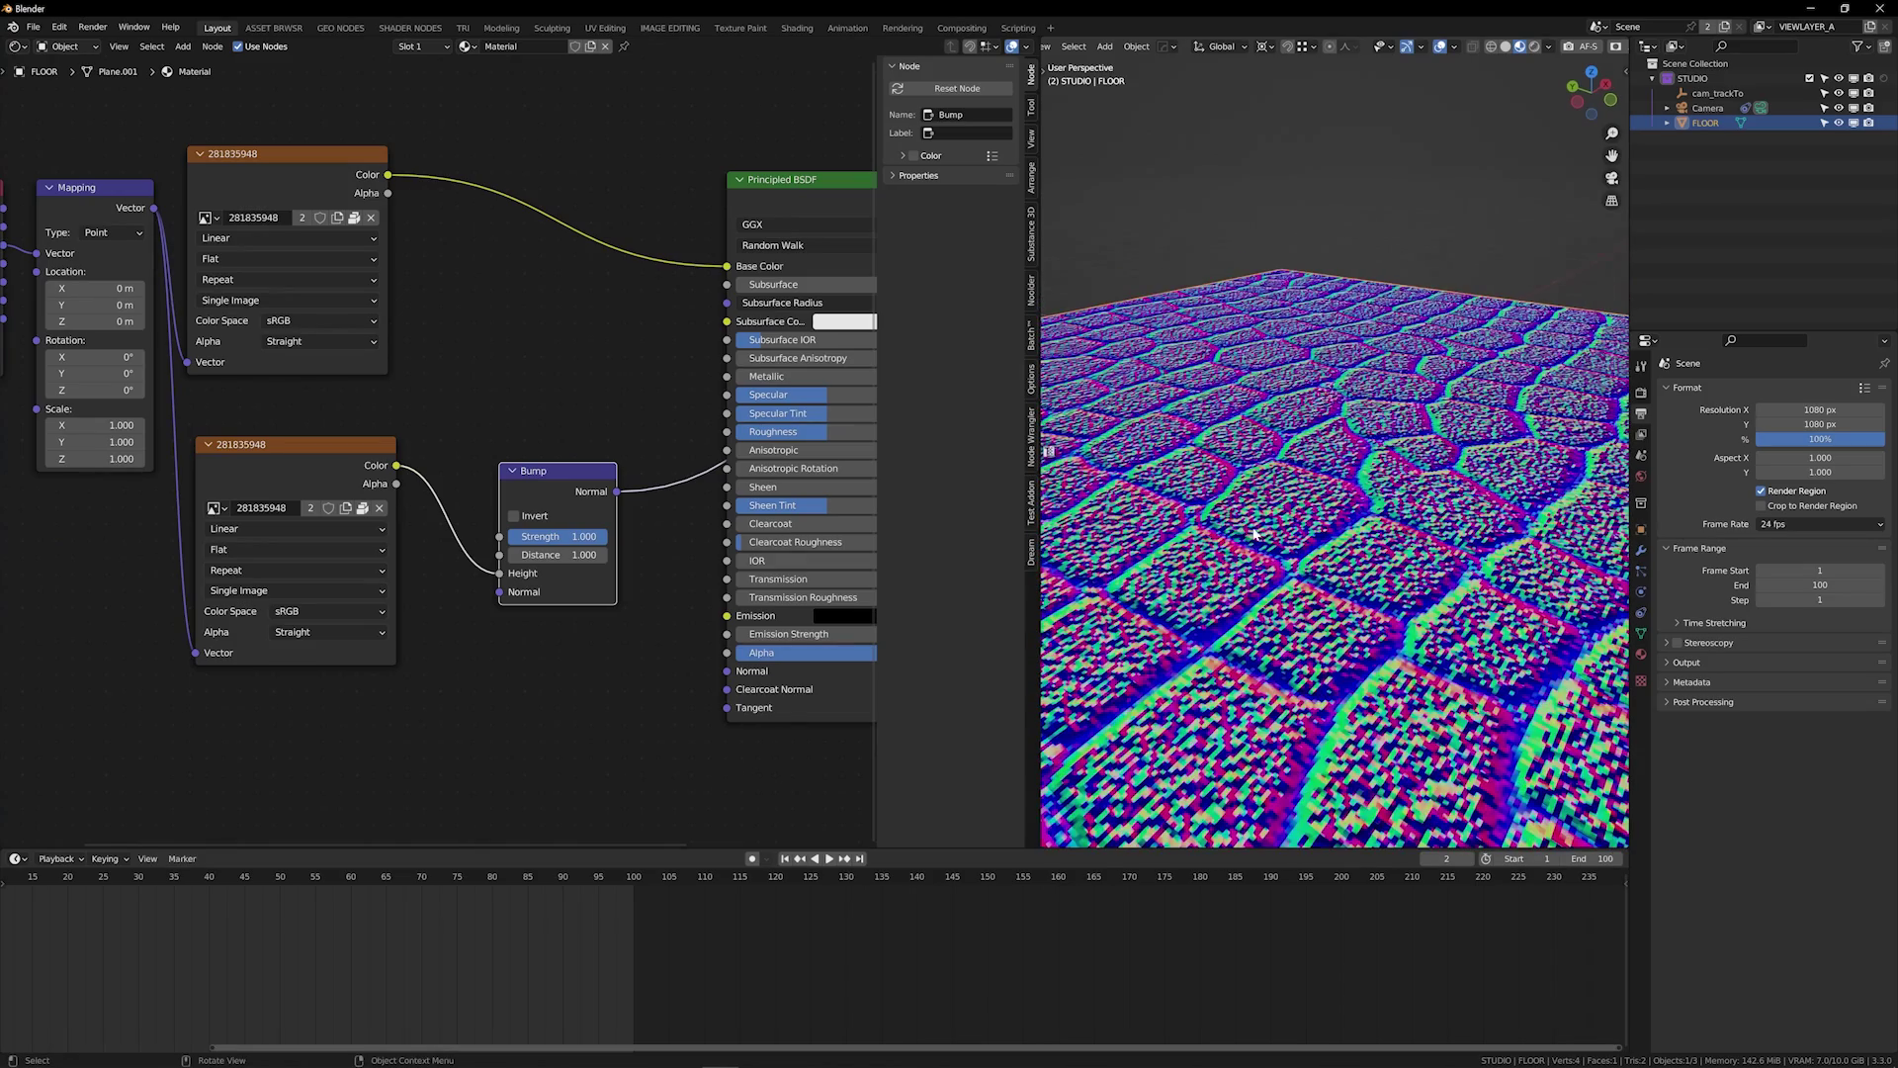
middle_click_drag(321, 463, 387, 440)
left_click_drag(387, 440, 431, 508)
scroll(421, 492, "down", 4)
middle_click_drag(419, 491, 450, 457)
left_click_drag(63, 202, 240, 362)
key("g")
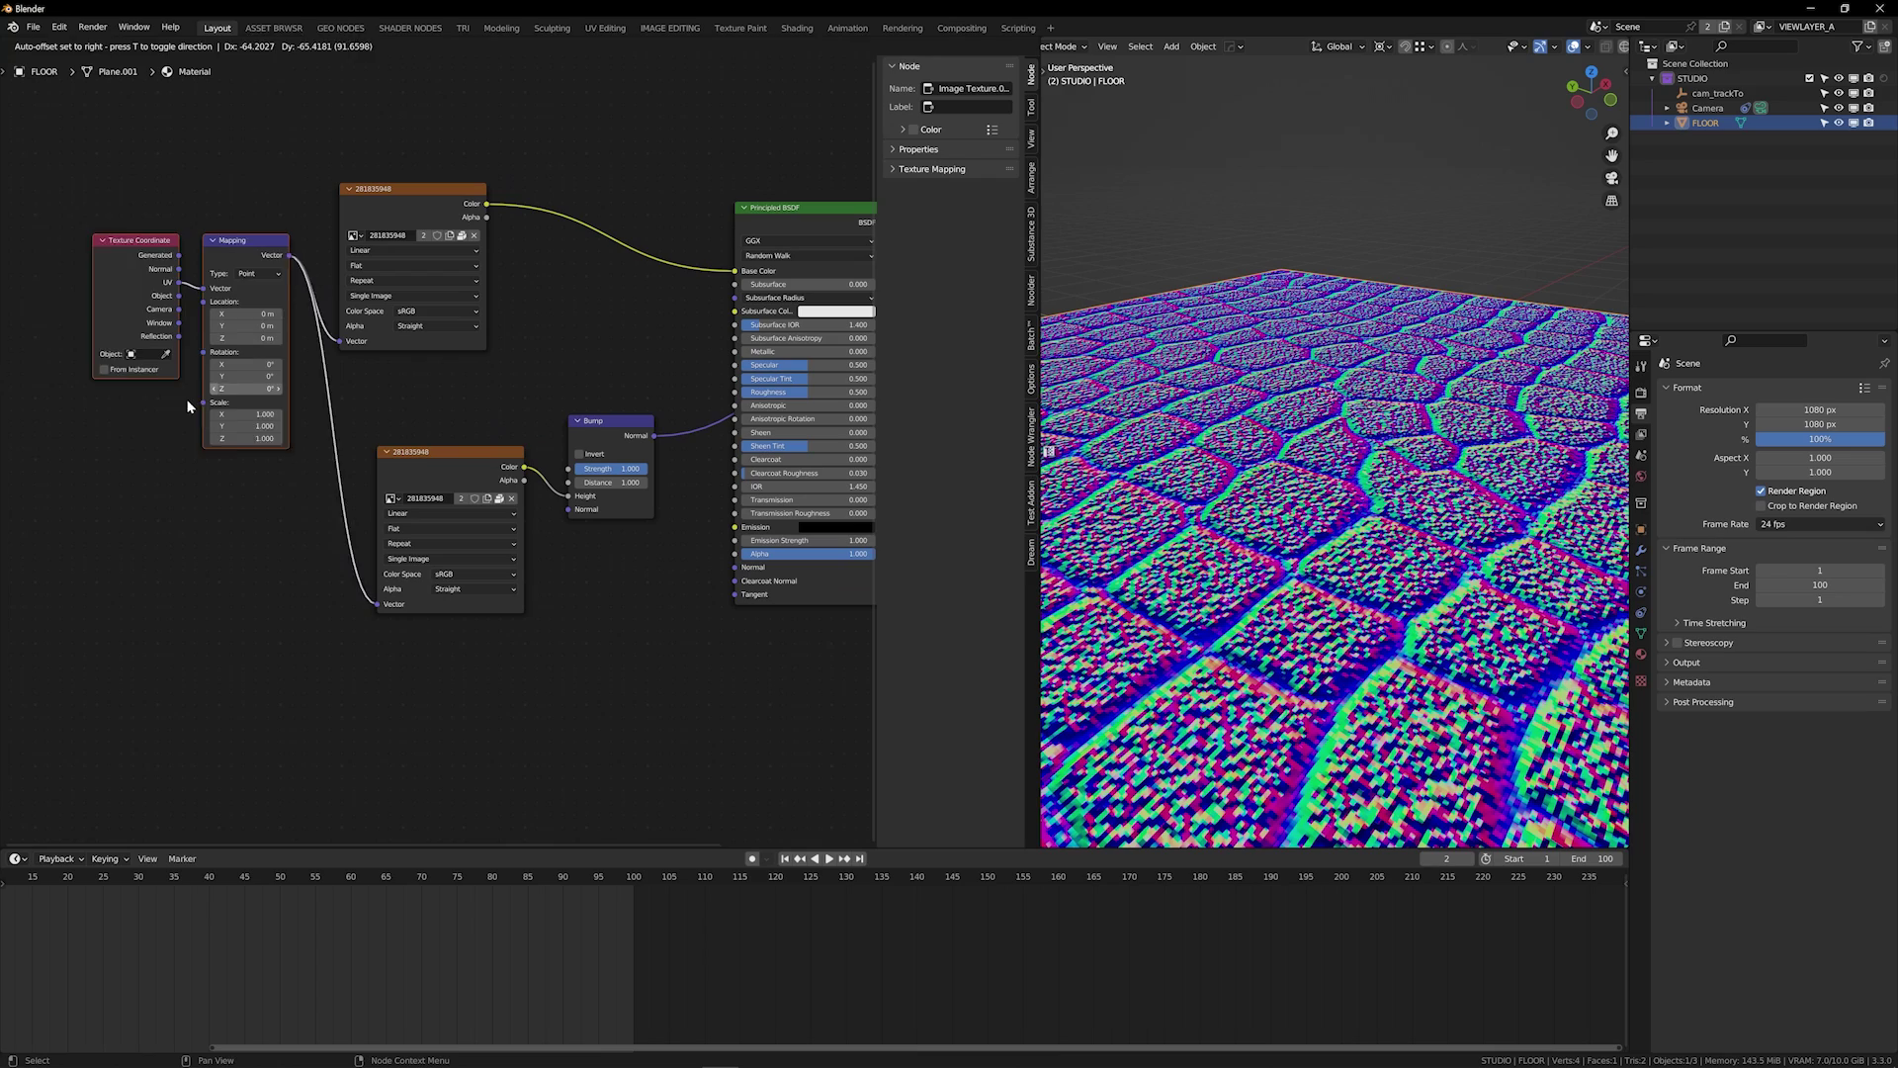
left_click(65, 401)
left_click_drag(435, 464, 277, 469)
Insert a ColorRamp between the duplicate image and the Bump node
key("shift+a")
type("ram")
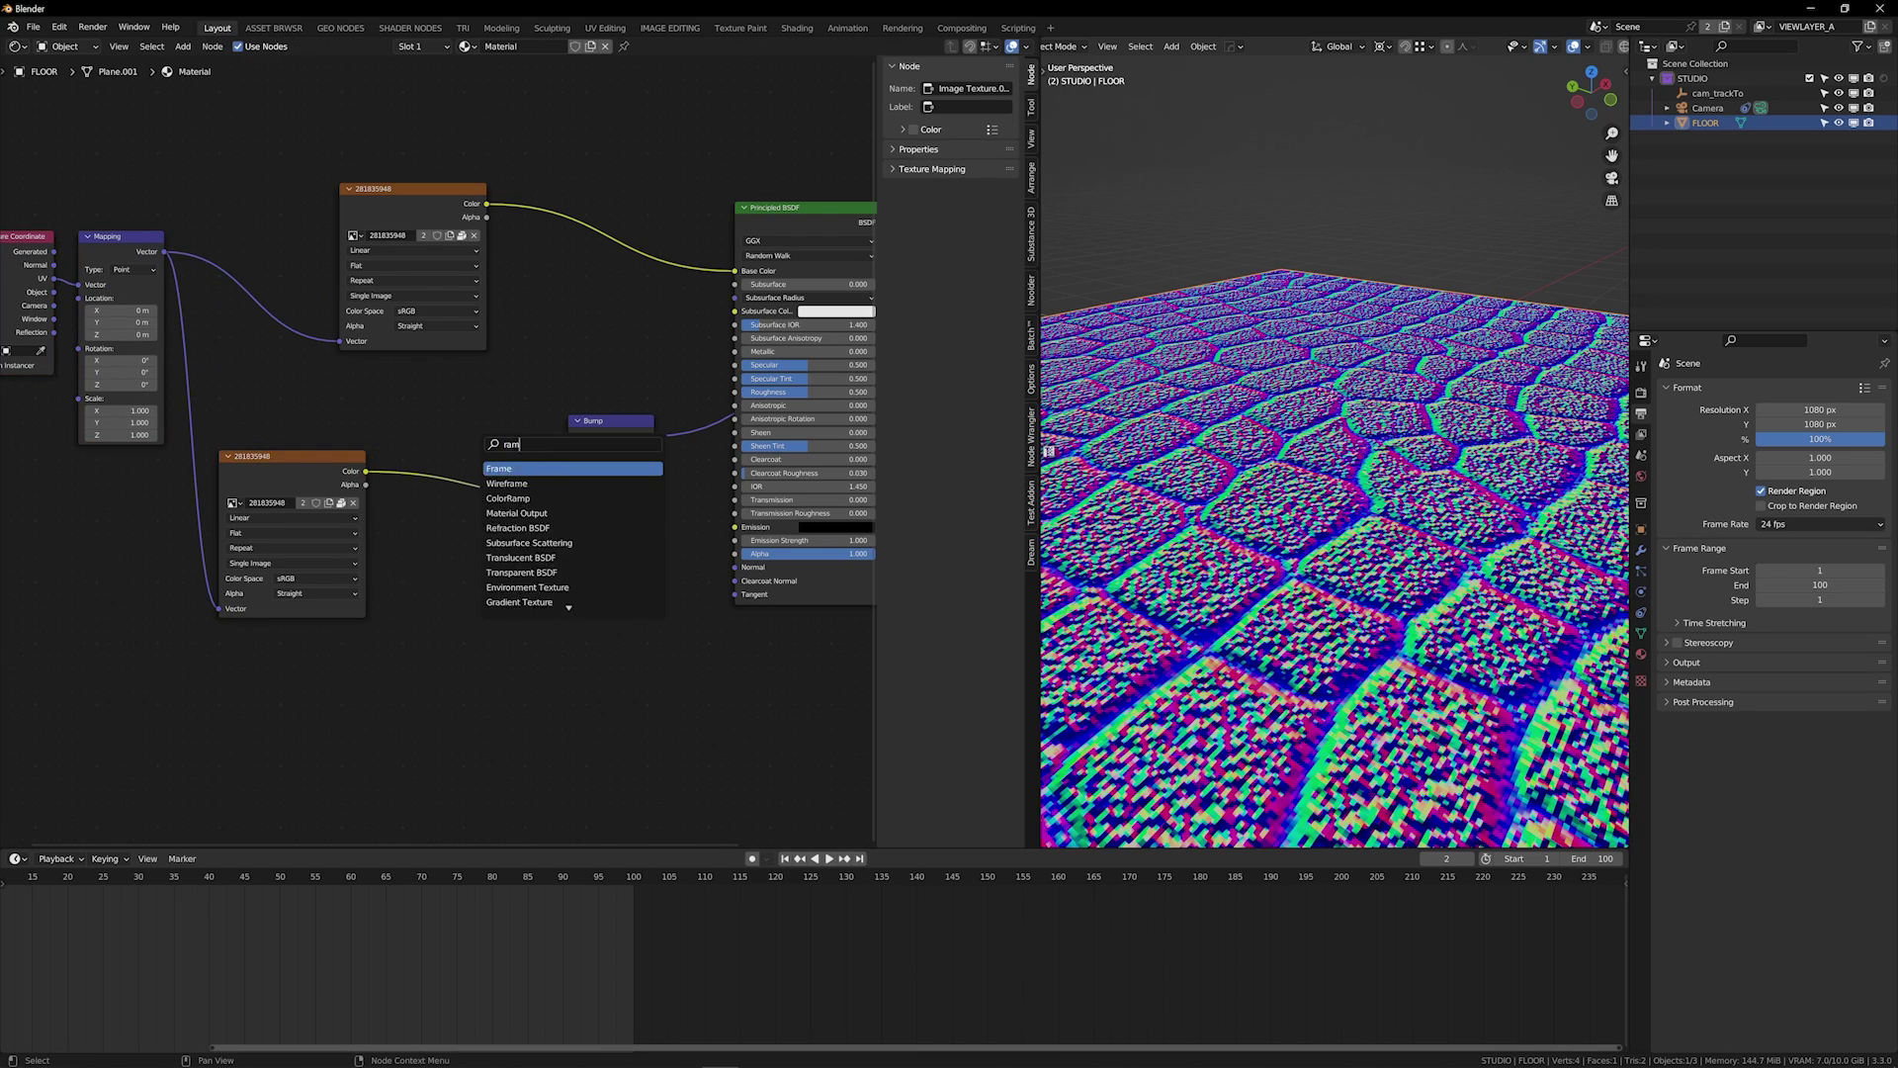
key("Return")
left_click(464, 405)
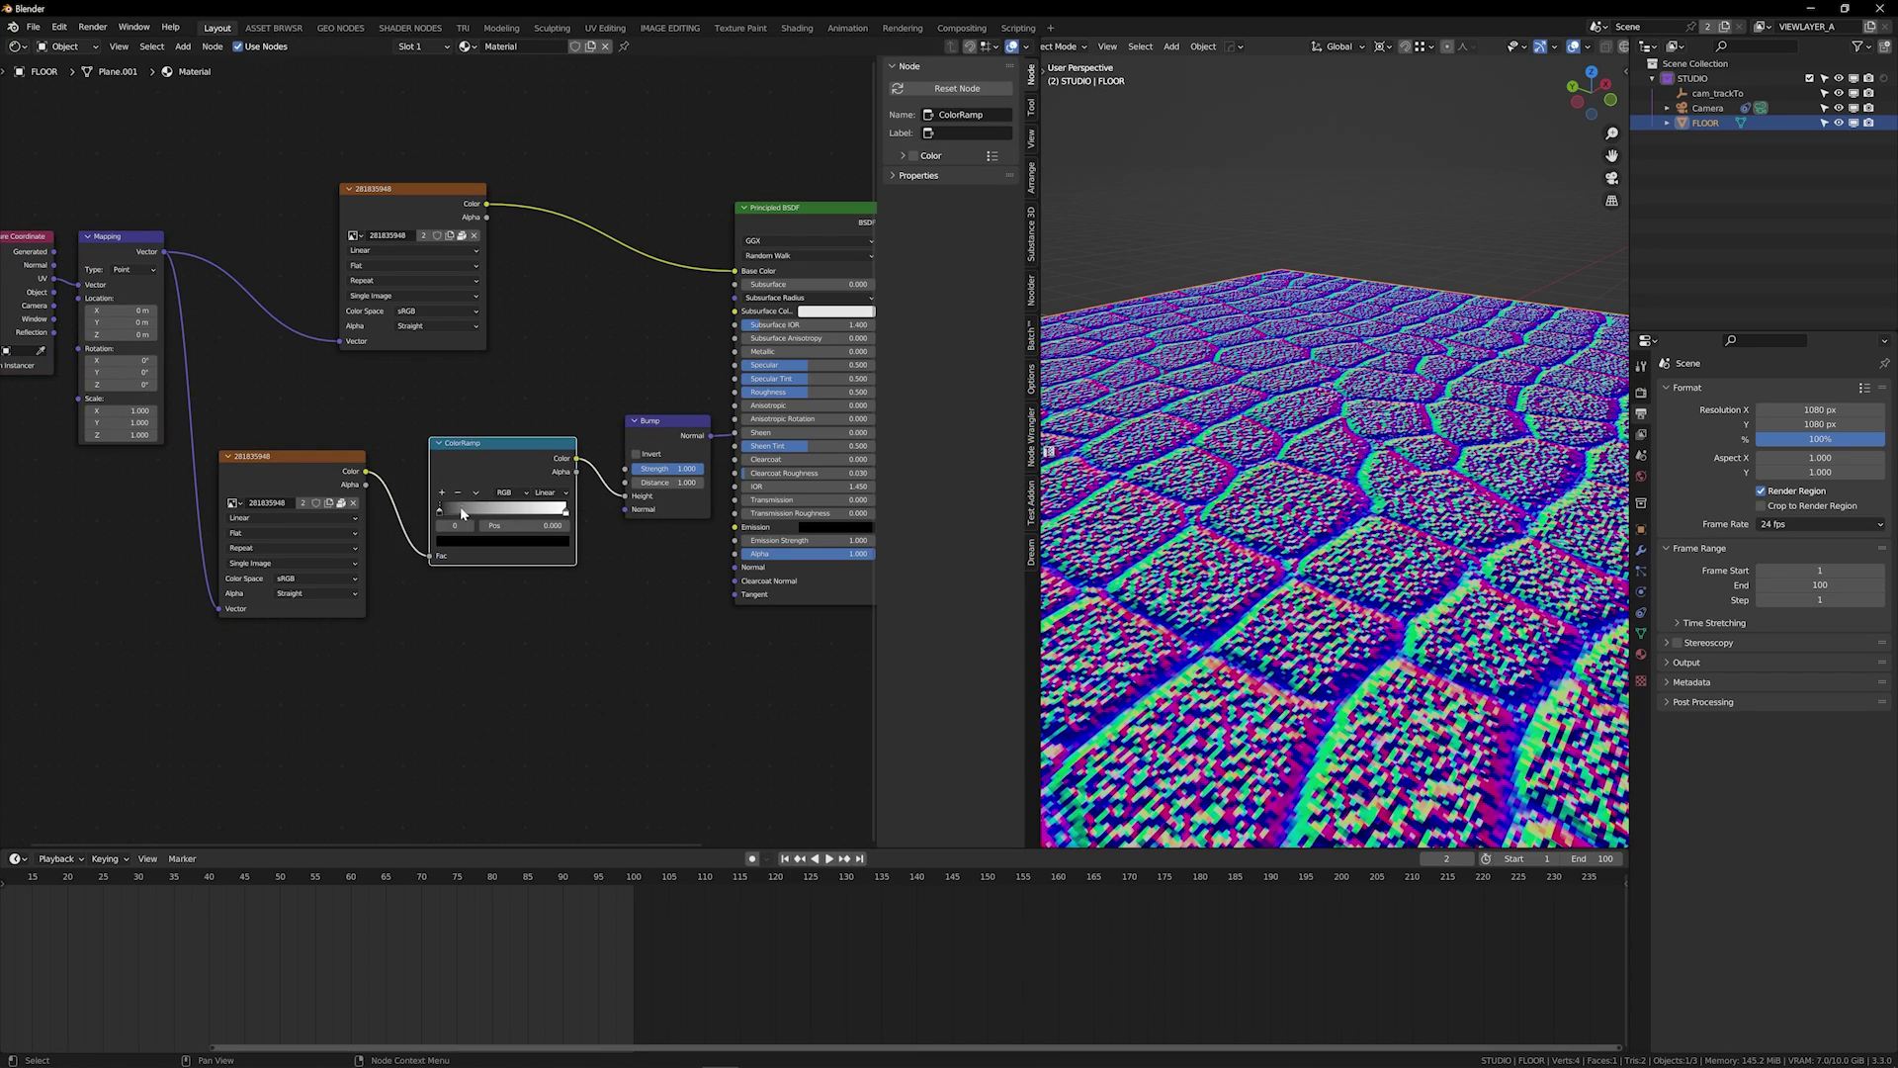
Raise the ColorRamp black point, lower Bump strength to 0.294, and preview the Principled BSDF
mouse_move(462, 512)
left_mouse_down()
mouse_move(554, 515)
mouse_move(476, 505)
left_mouse_up()
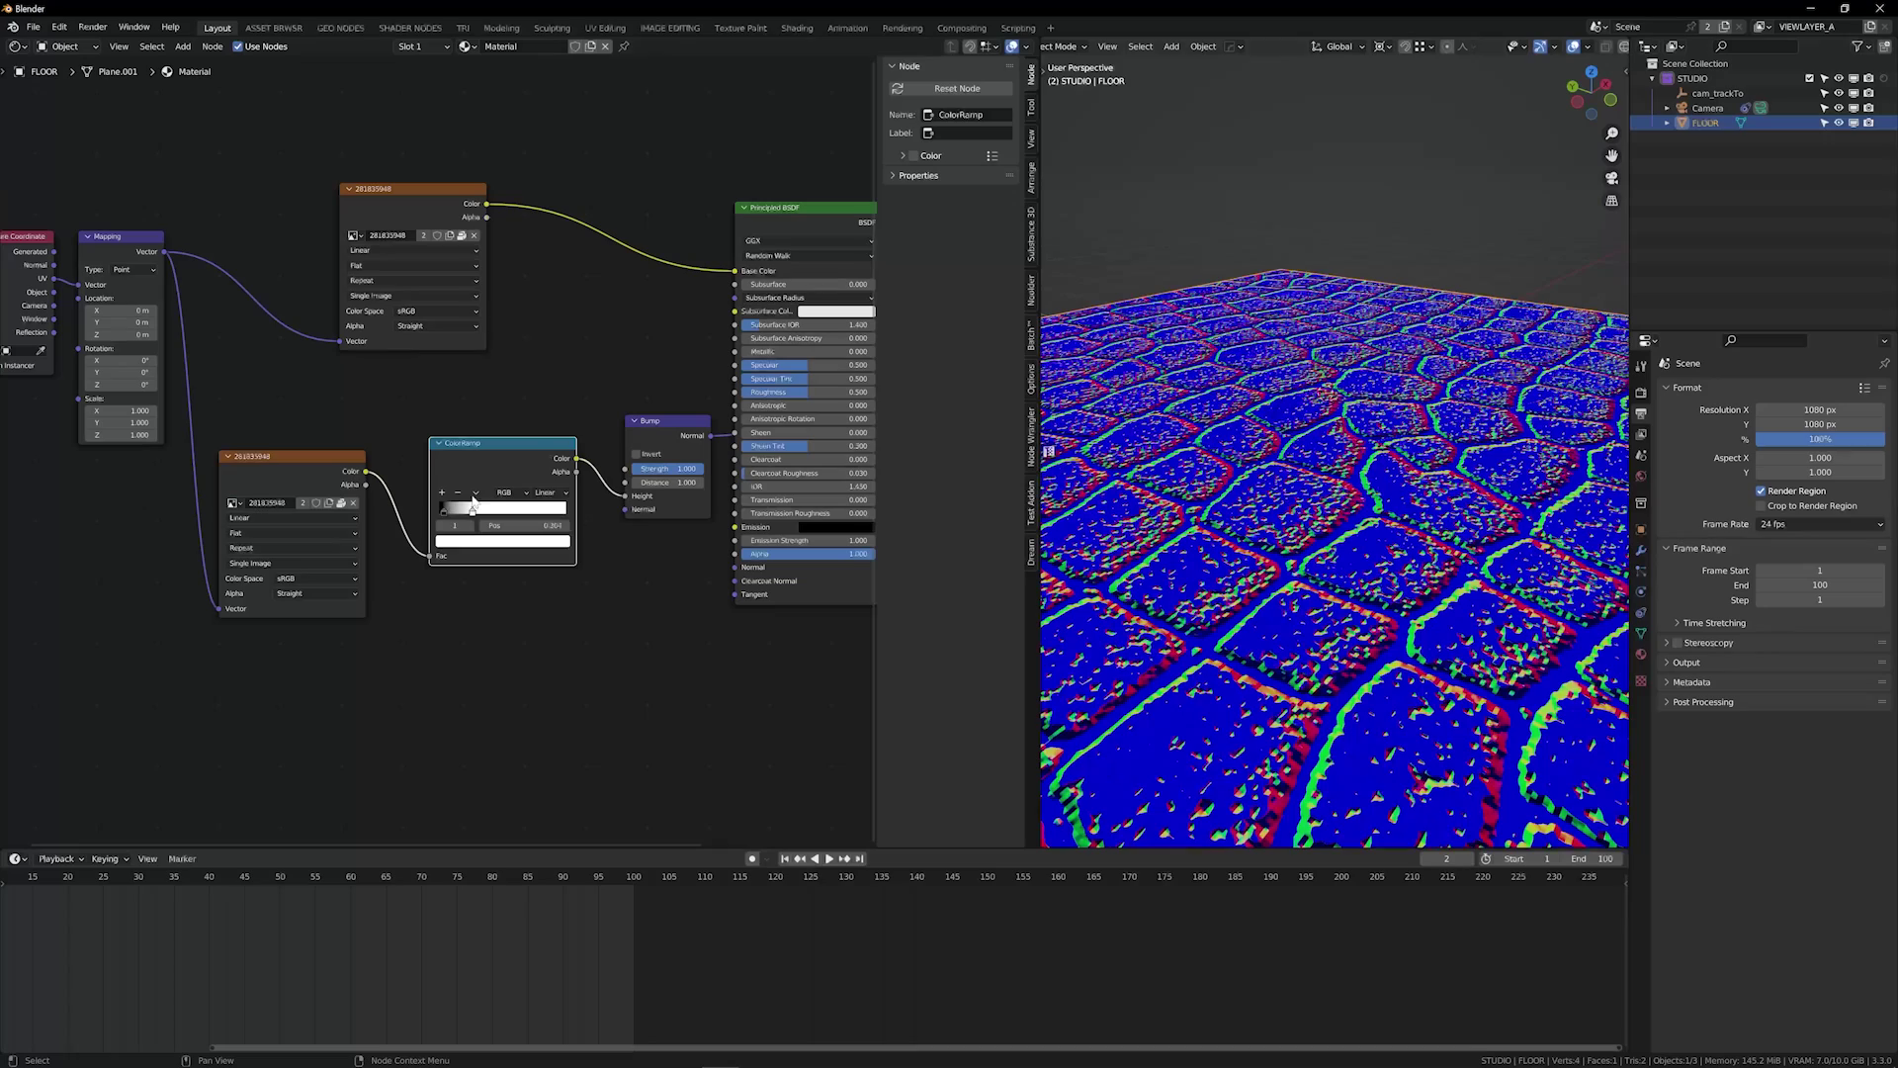
middle_click_drag(645, 486, 587, 498)
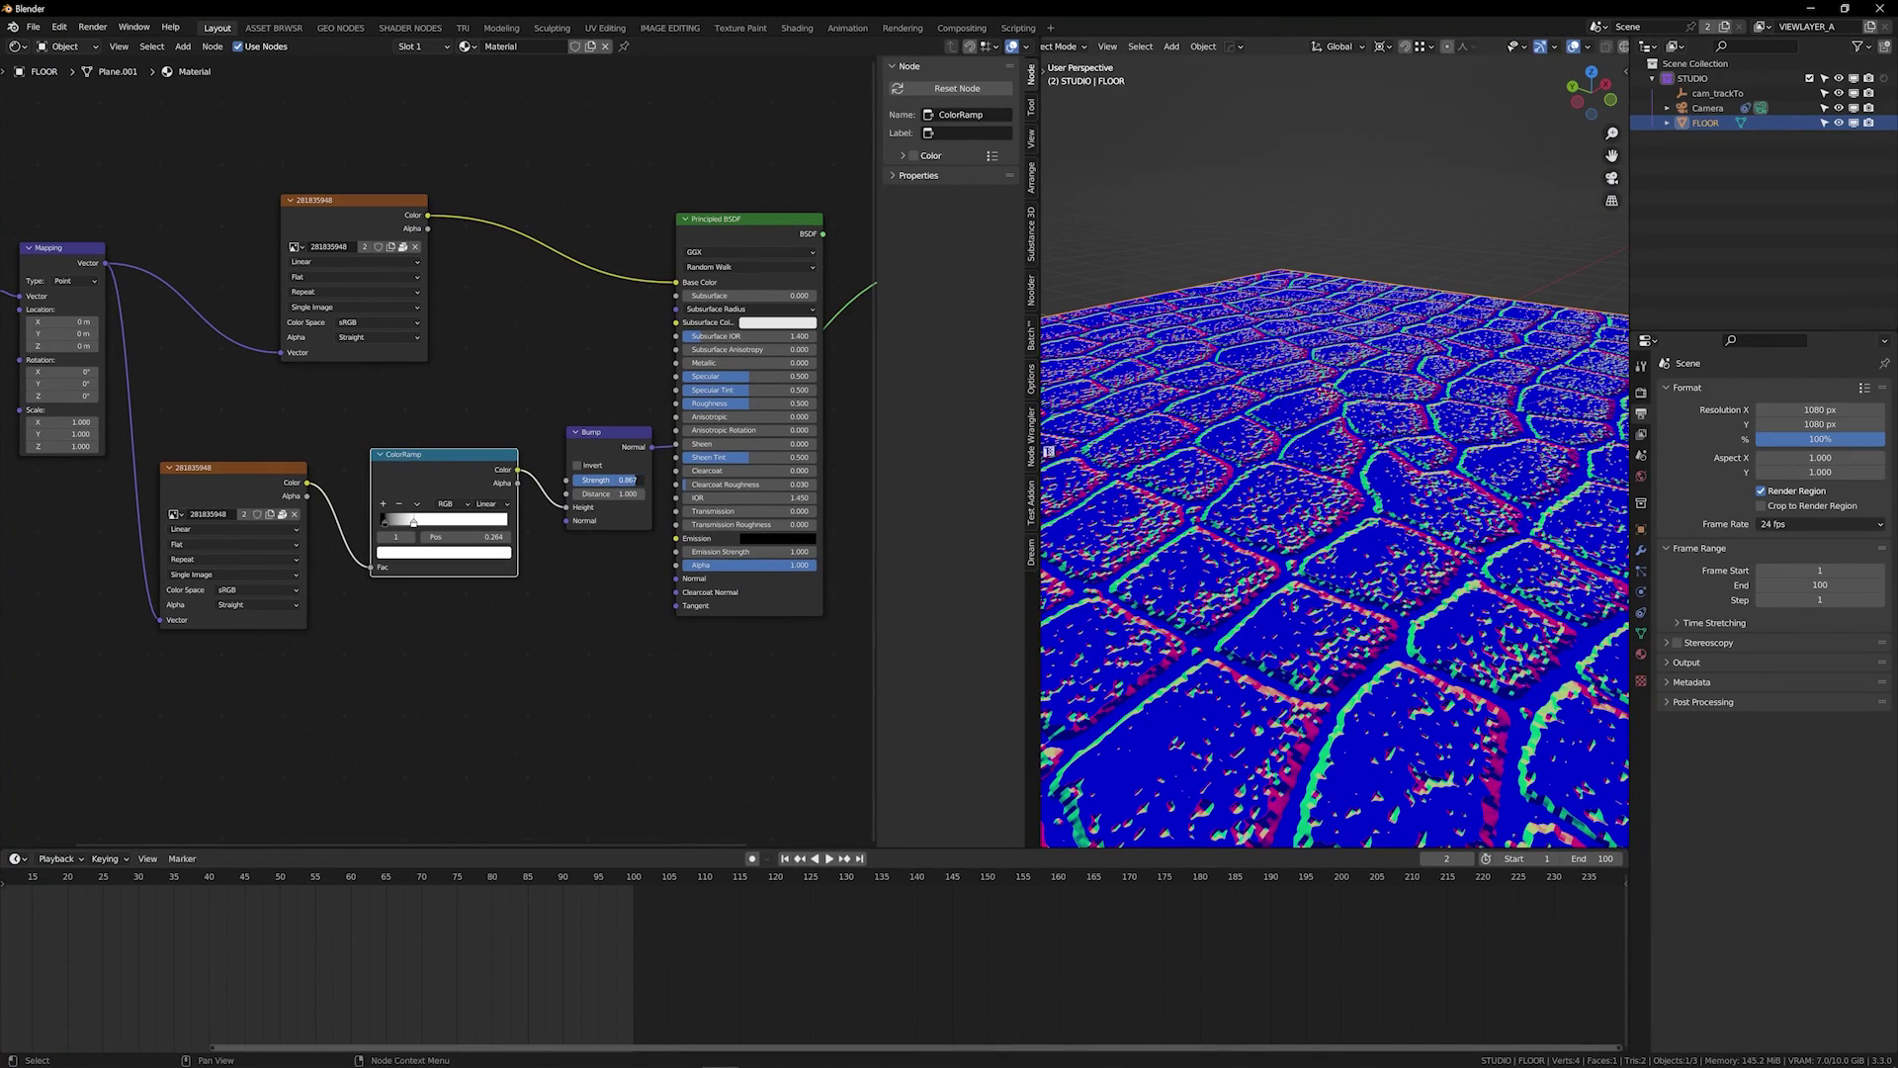
left_click_drag(623, 480, 553, 479)
middle_click_drag(633, 296, 476, 338)
left_click(631, 280, "ctrl+shift")
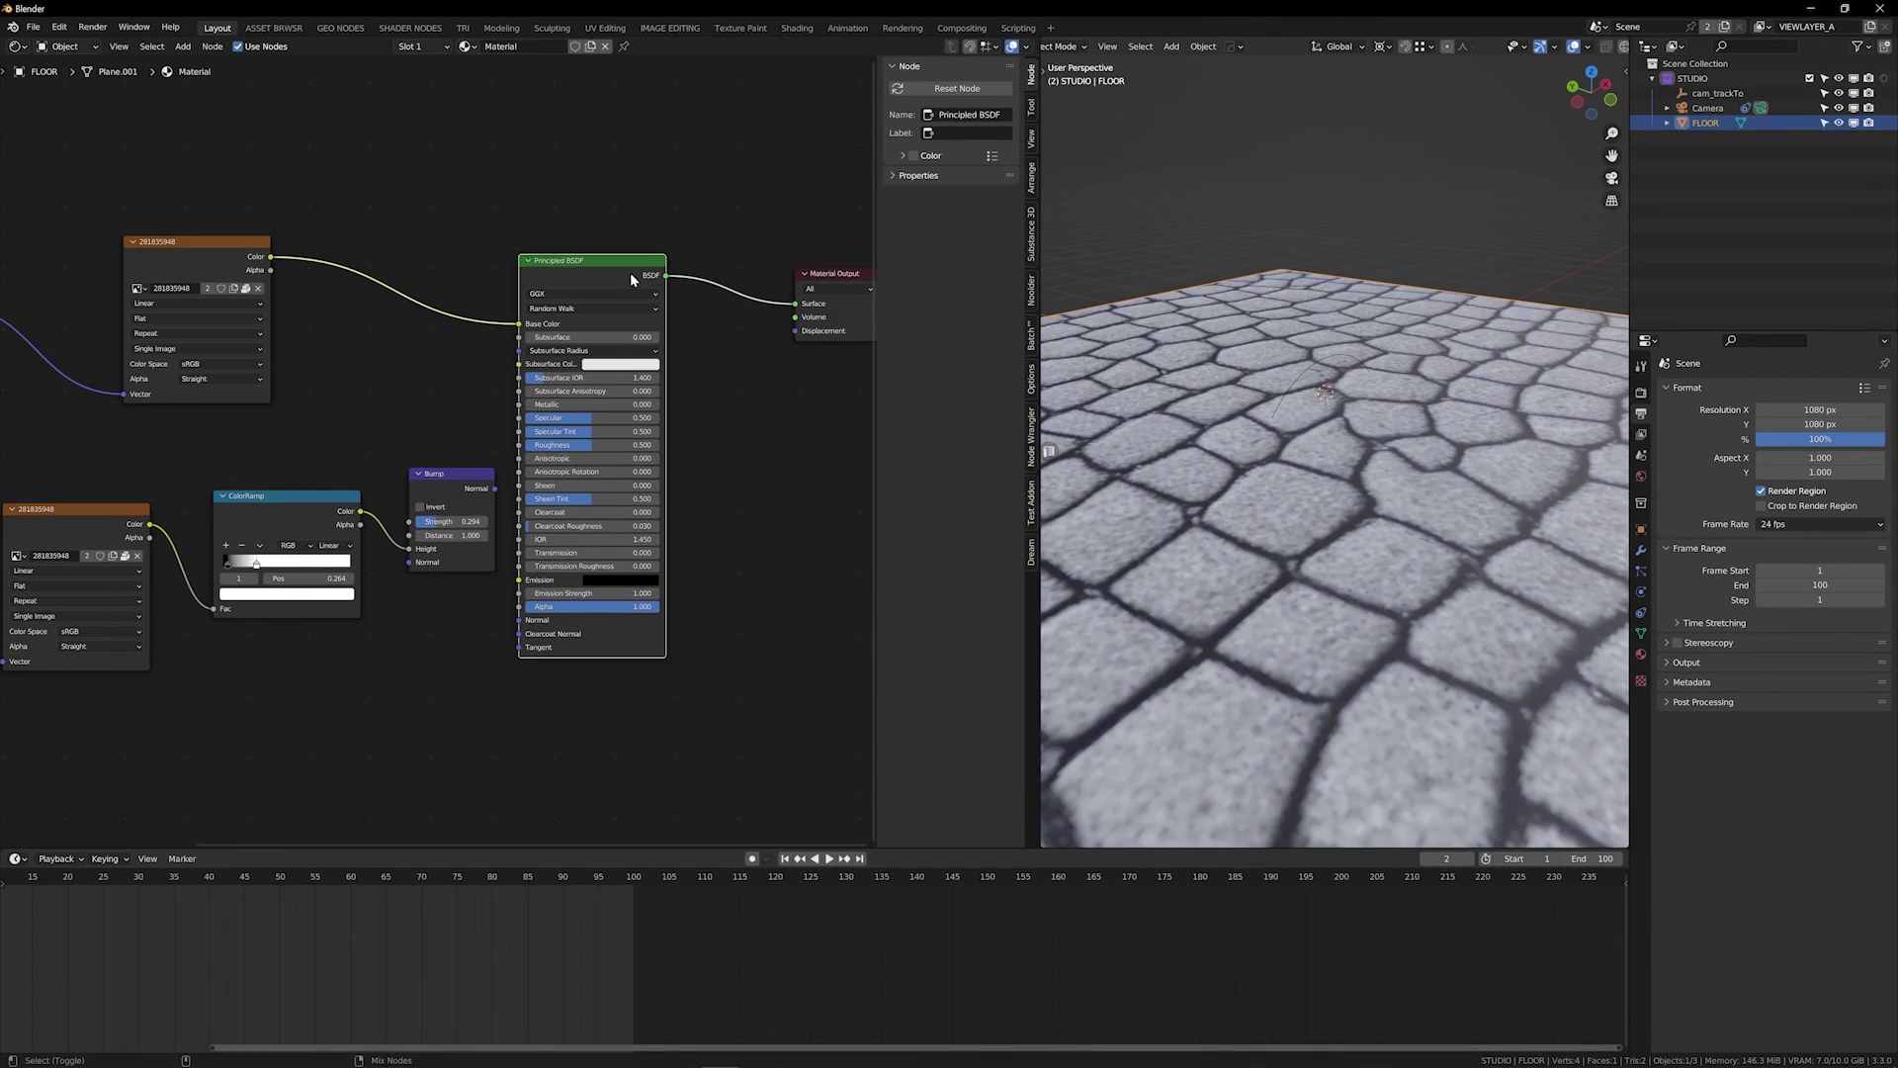
Connect the Bump output to the Principled BSDF Normal input and raise Bump strength to 1.000
left_click_drag(440, 475, 529, 618)
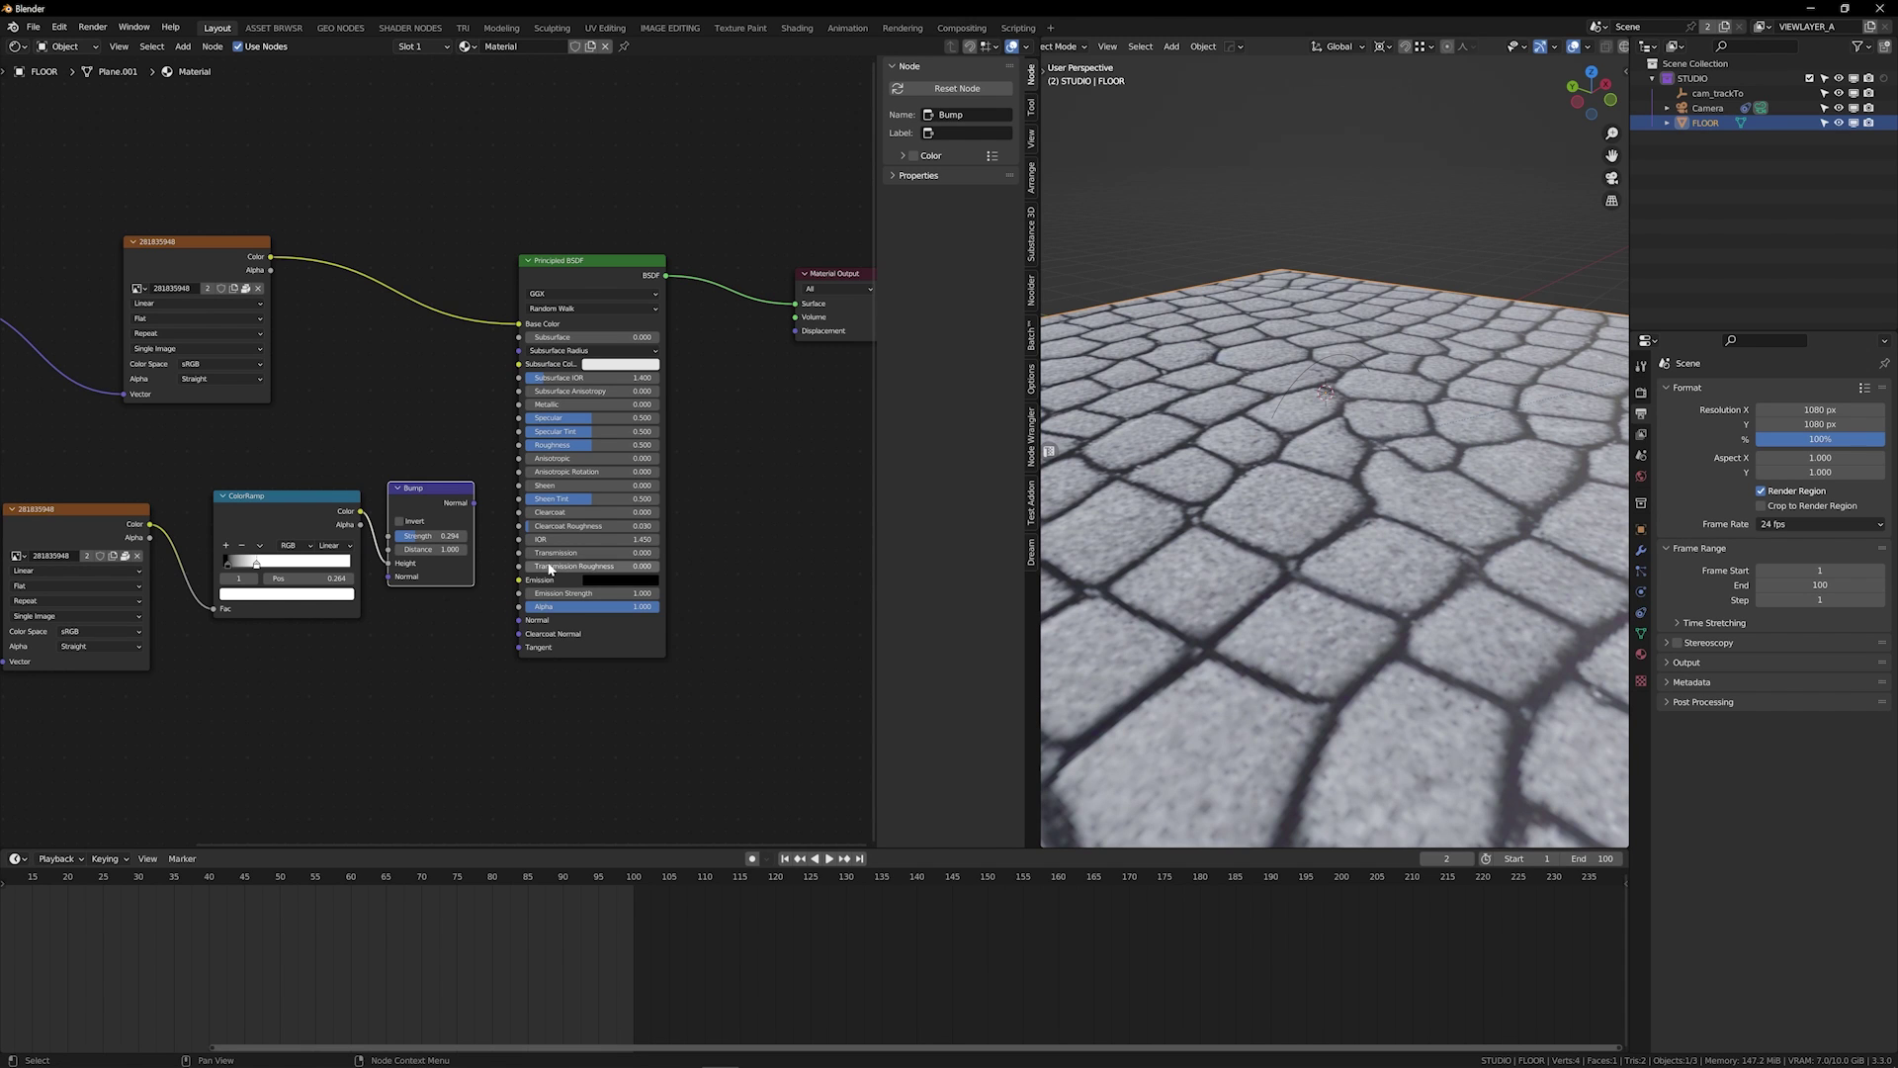
left_click_drag(474, 503, 520, 621)
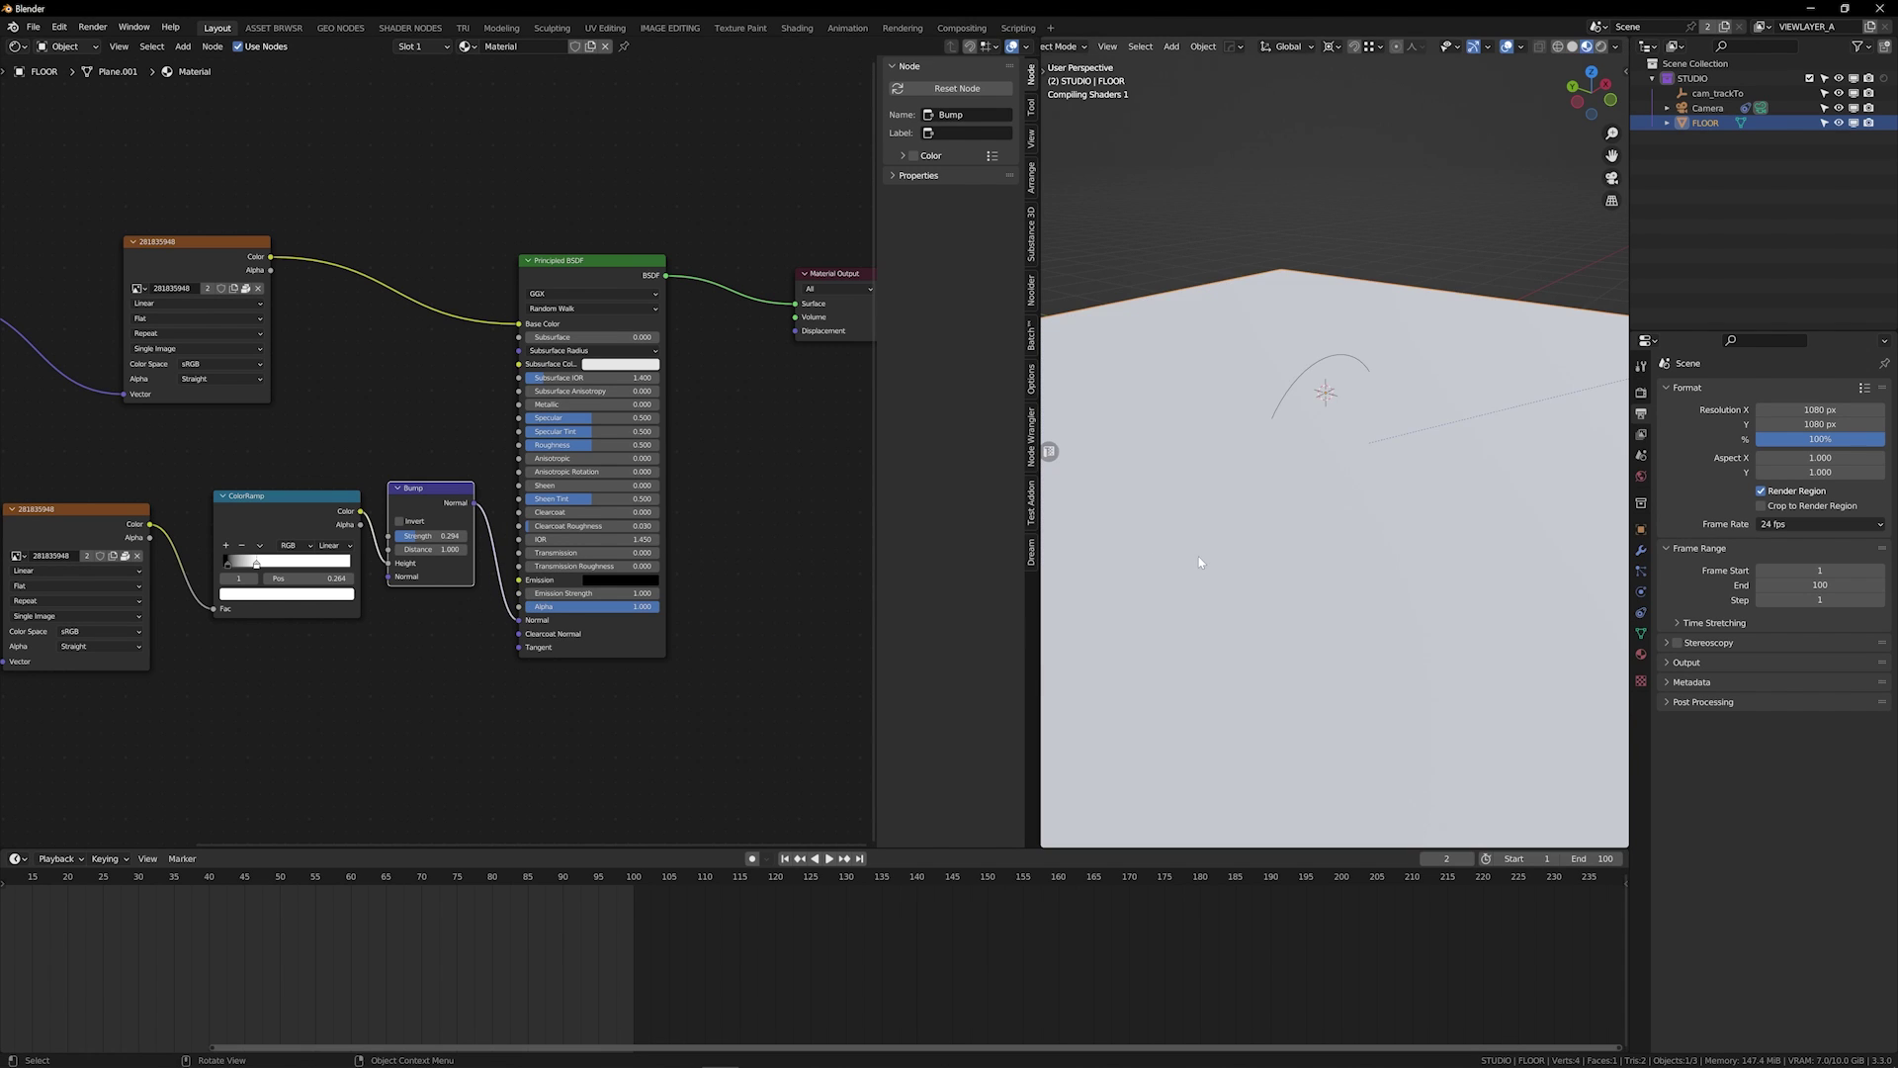
middle_click_drag(1203, 555, 1253, 521)
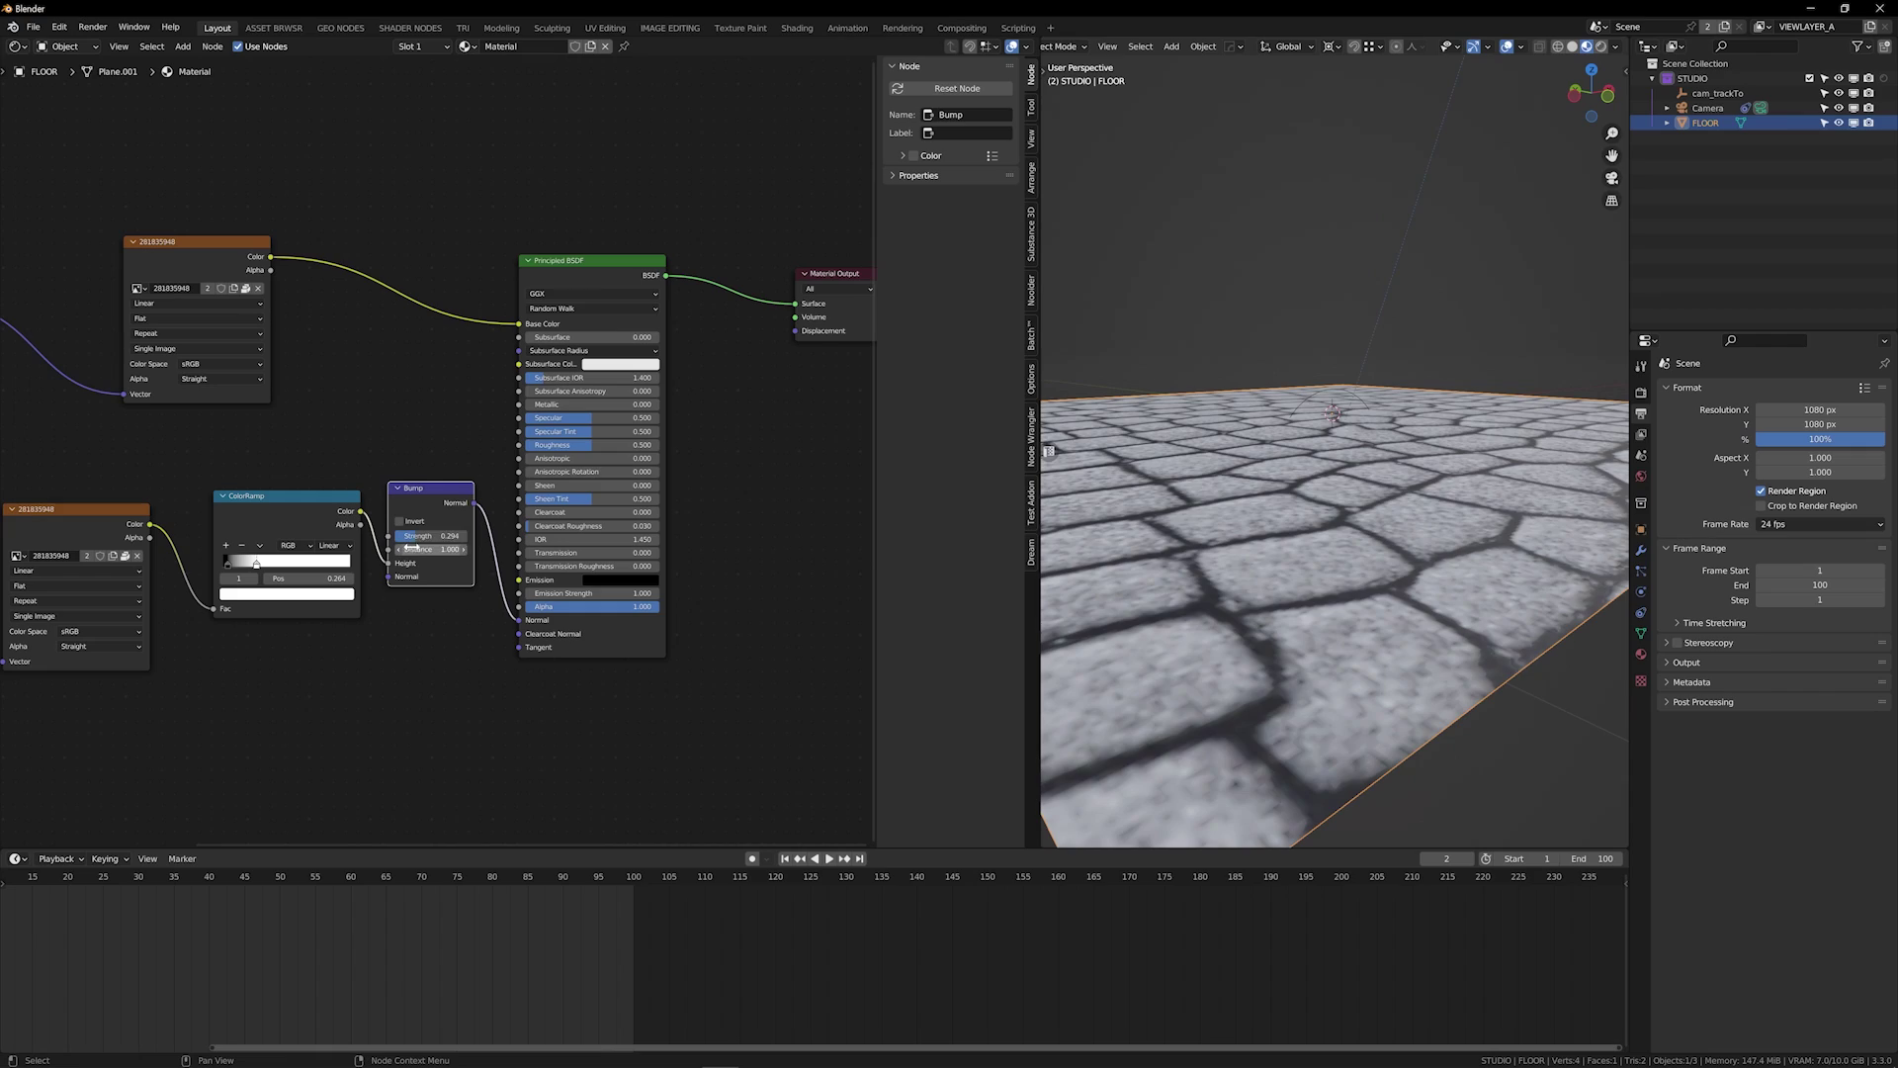
left_click_drag(415, 535, 468, 536)
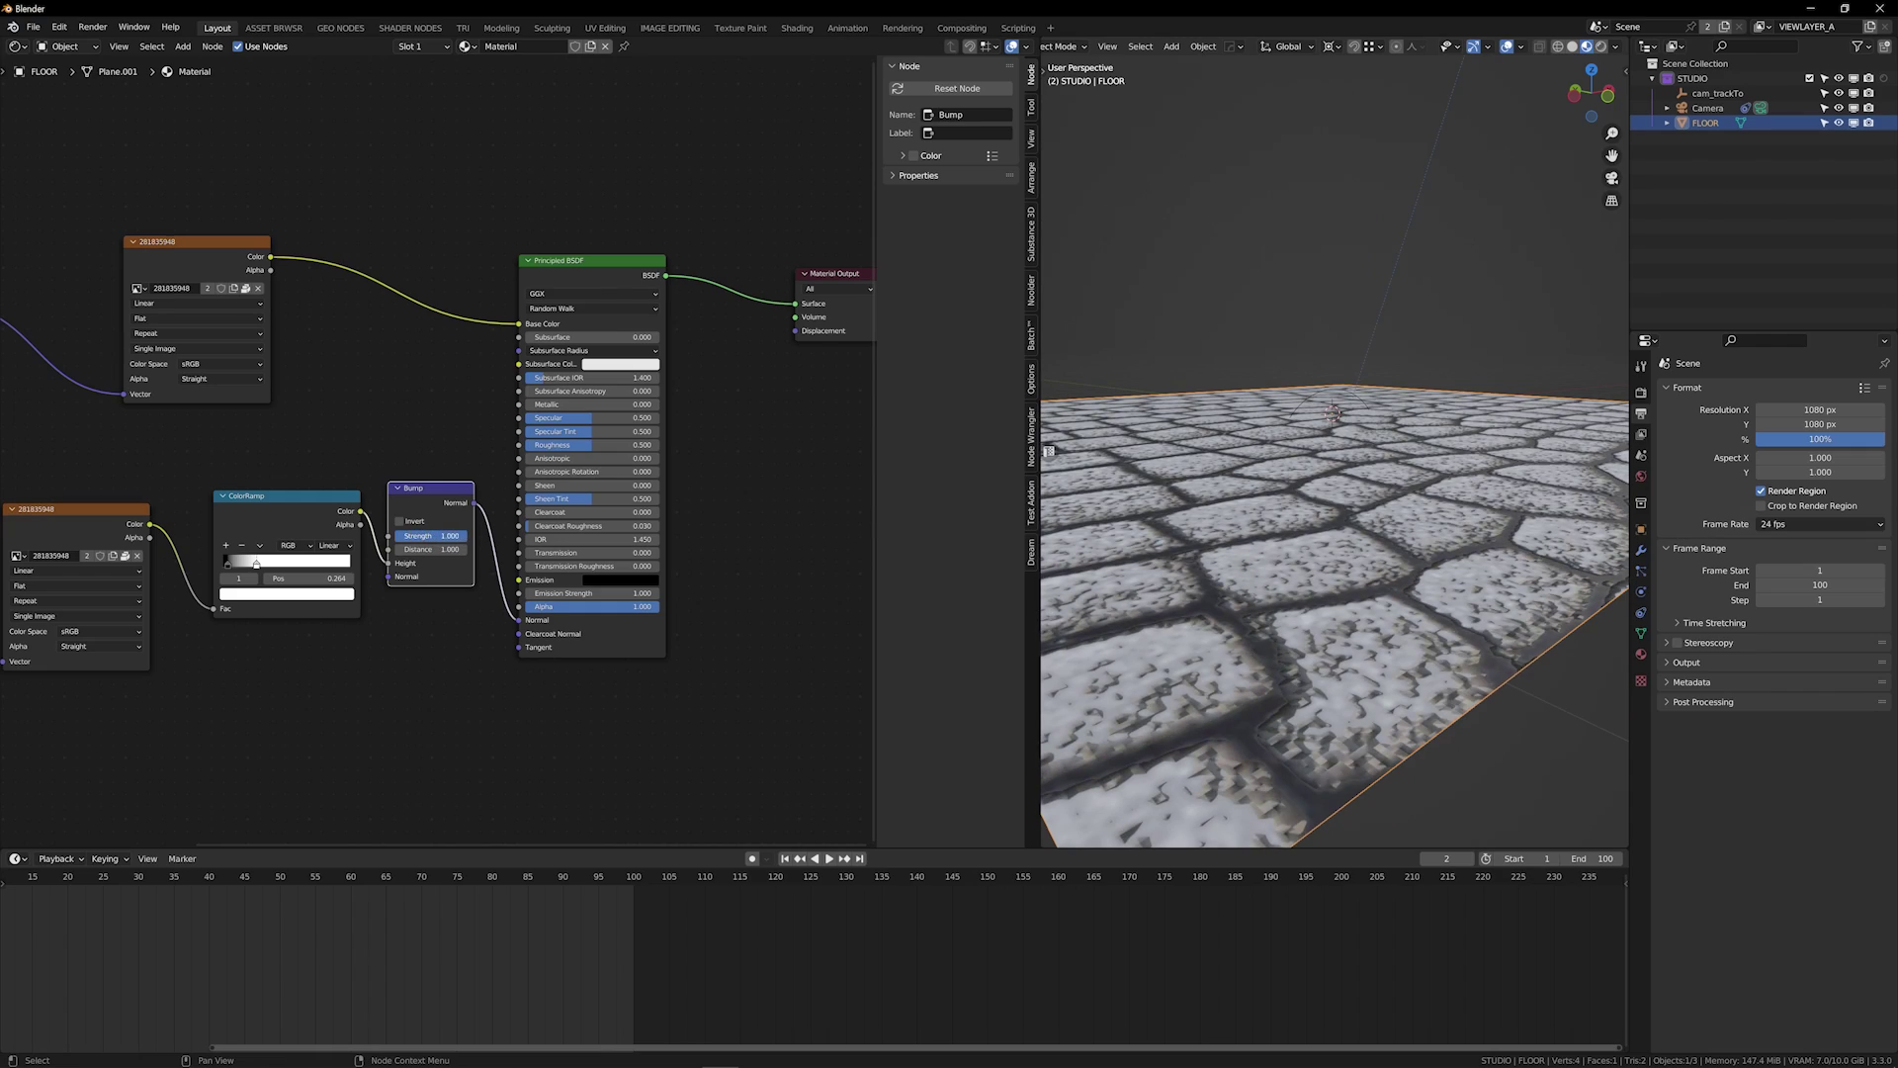
middle_click_drag(1232, 523, 1249, 587)
scroll(1232, 560, "up", 3)
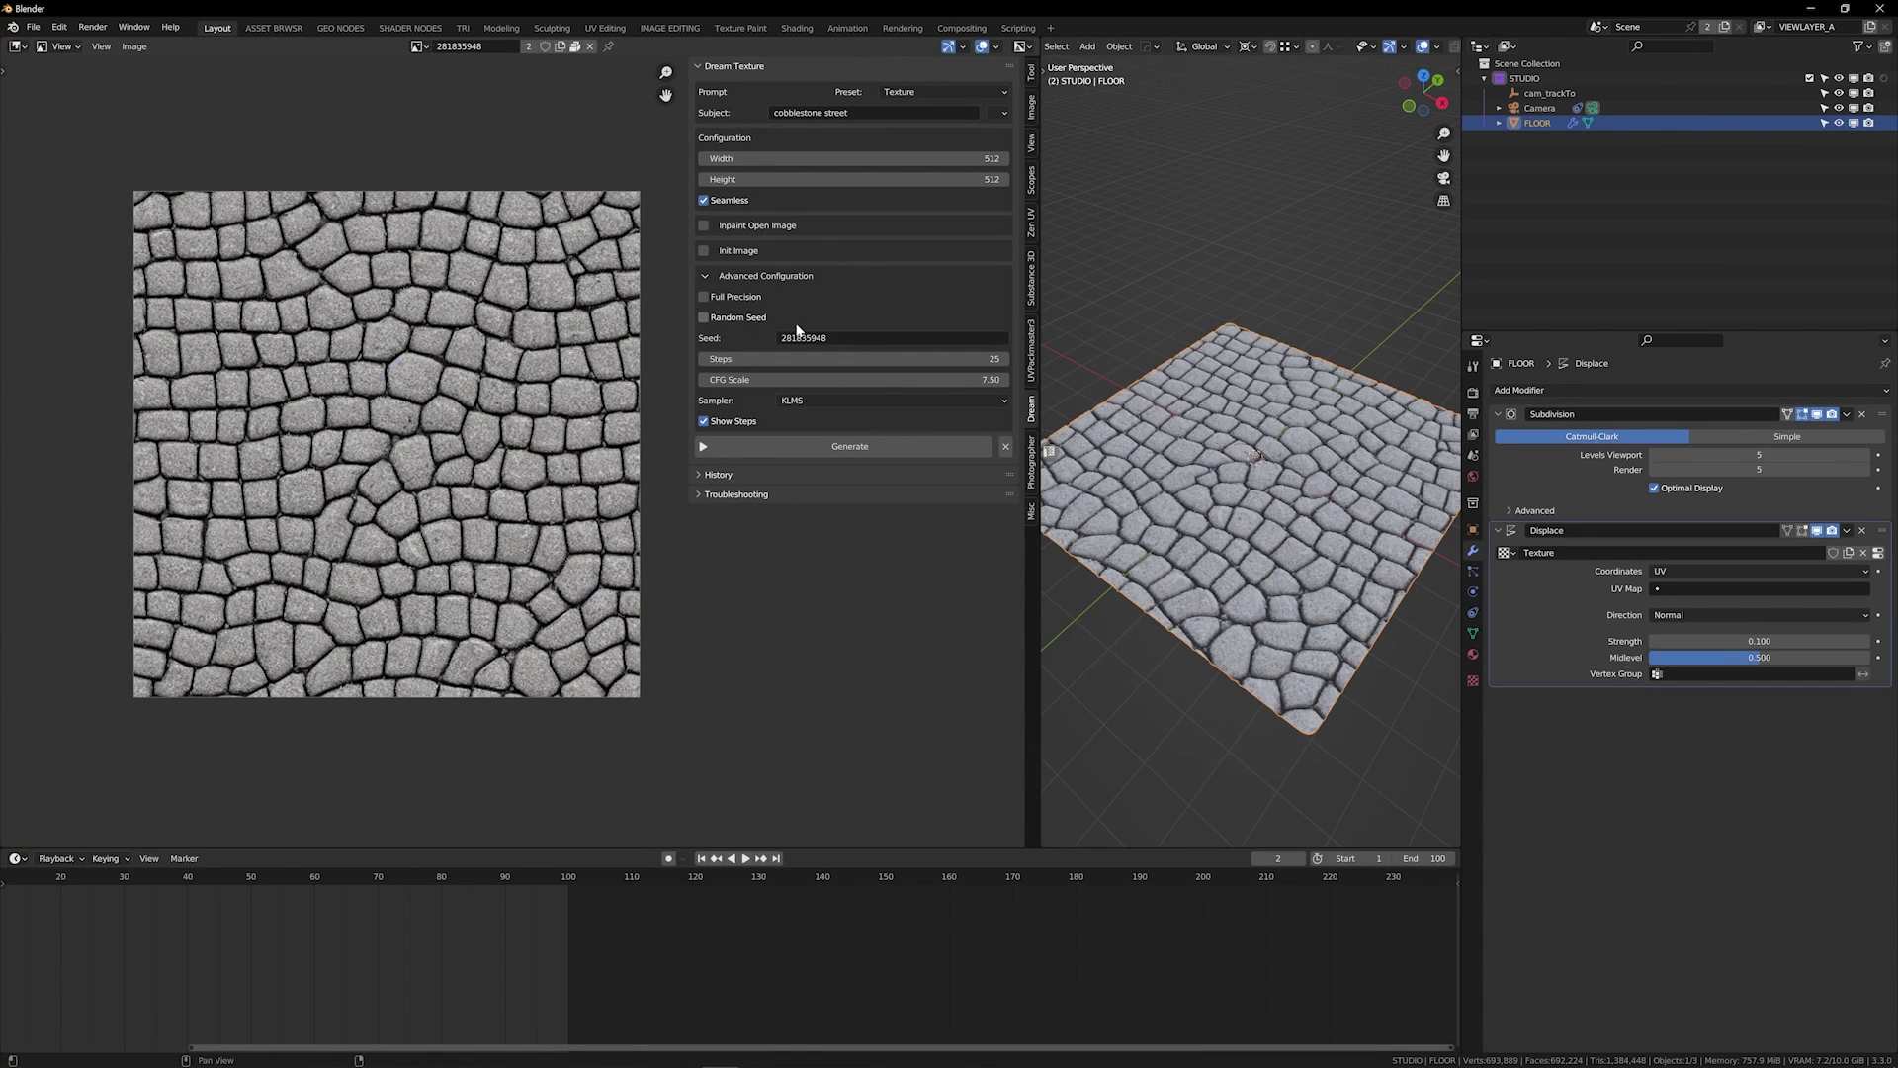
Edit the seed and subject to 'cobblestone street, aged, raindrops, worn', then generate a new texture
double_click(832, 338)
left_click(850, 112)
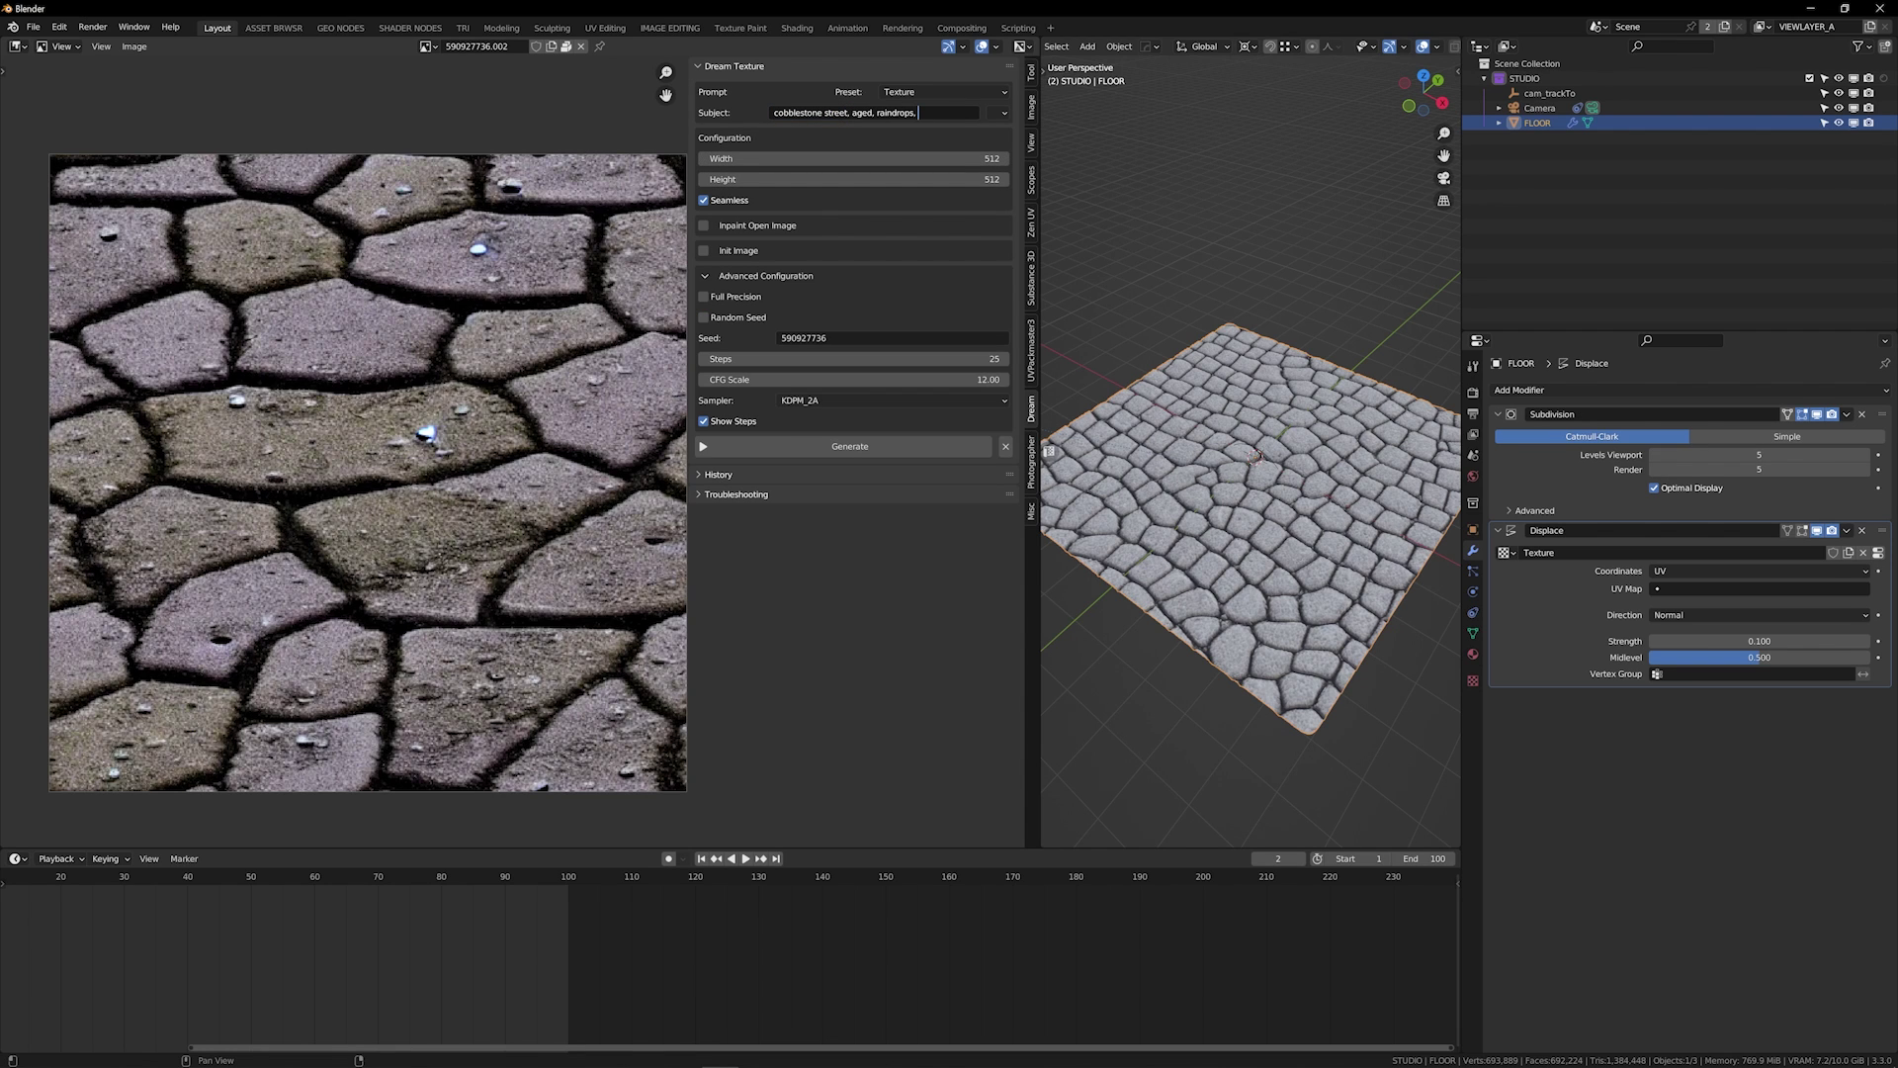
left_click(875, 446)
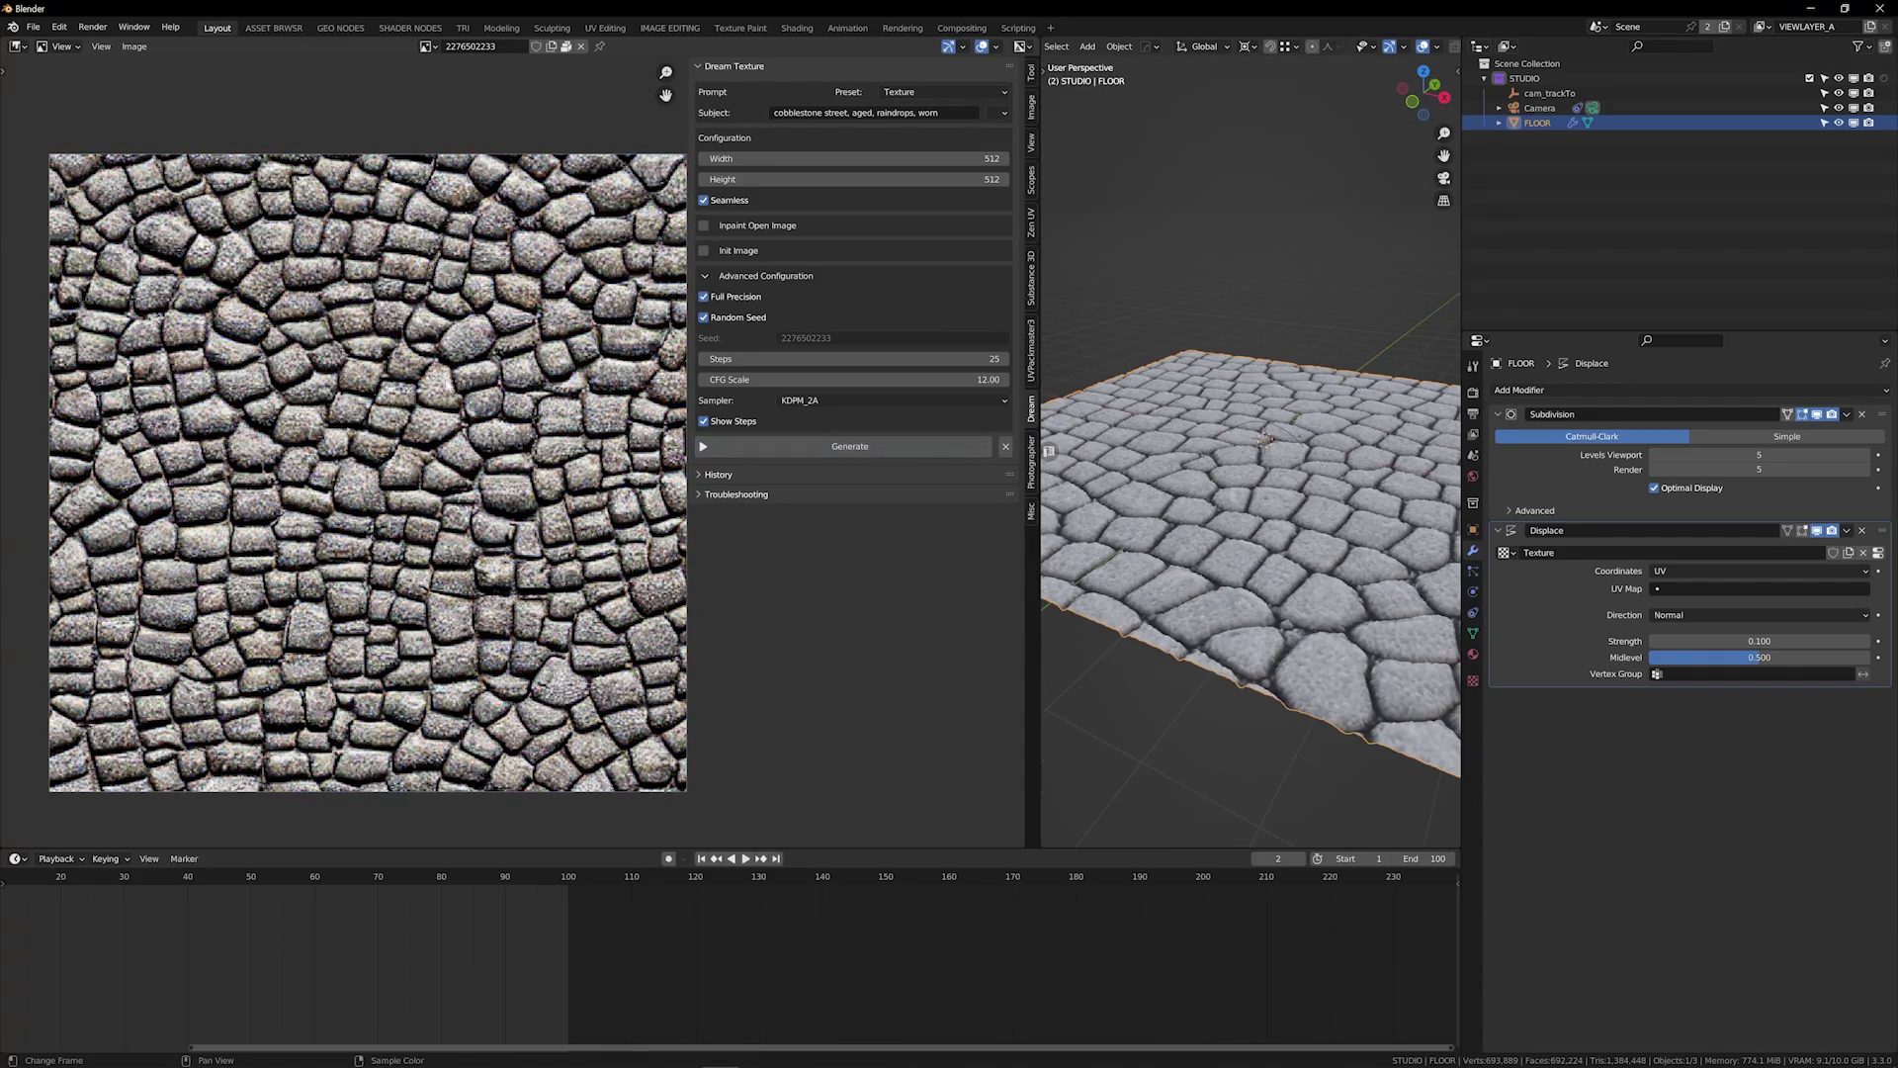
scroll(518, 451, "up", 2)
scroll(518, 450, "down", 4)
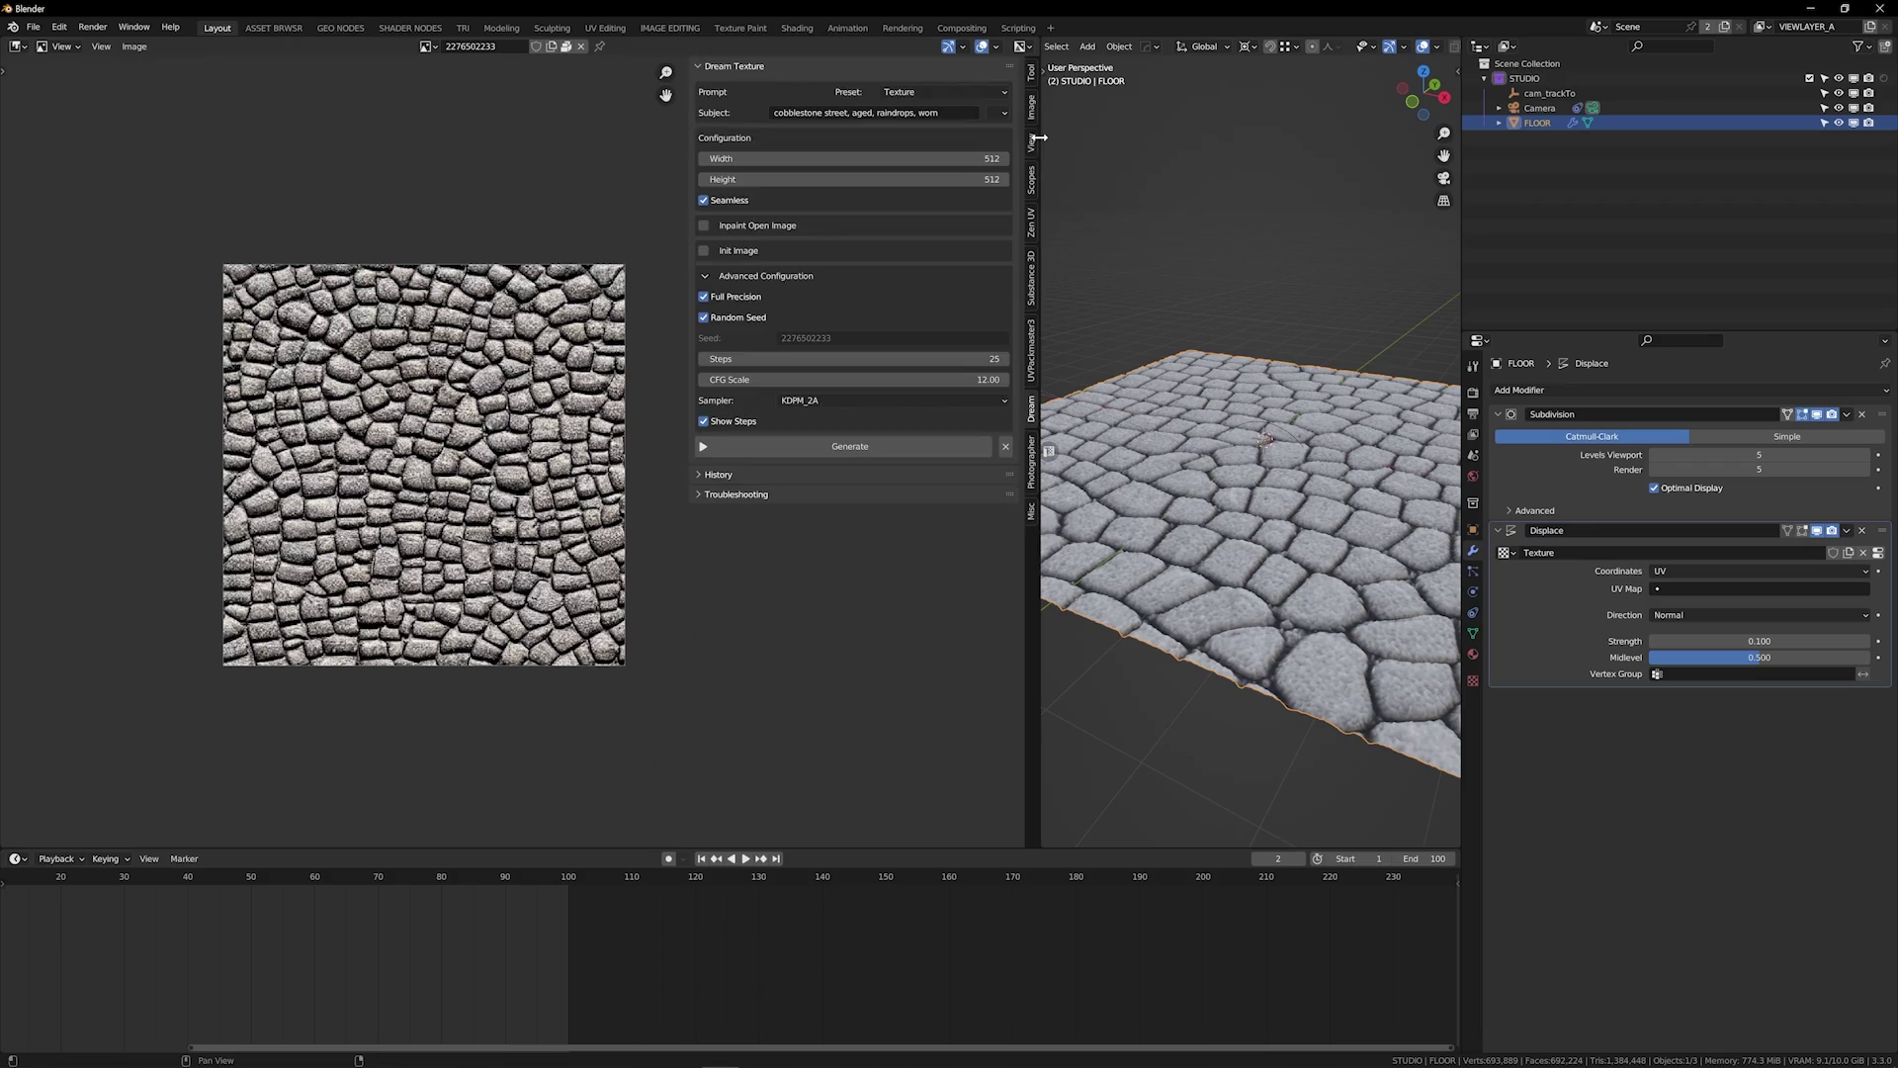
Toggle Repeat Image on and off to check tiling, then rename the image 'cobblestone wet'
left_click(1033, 141)
left_click(826, 120)
scroll(569, 353, "down", 4)
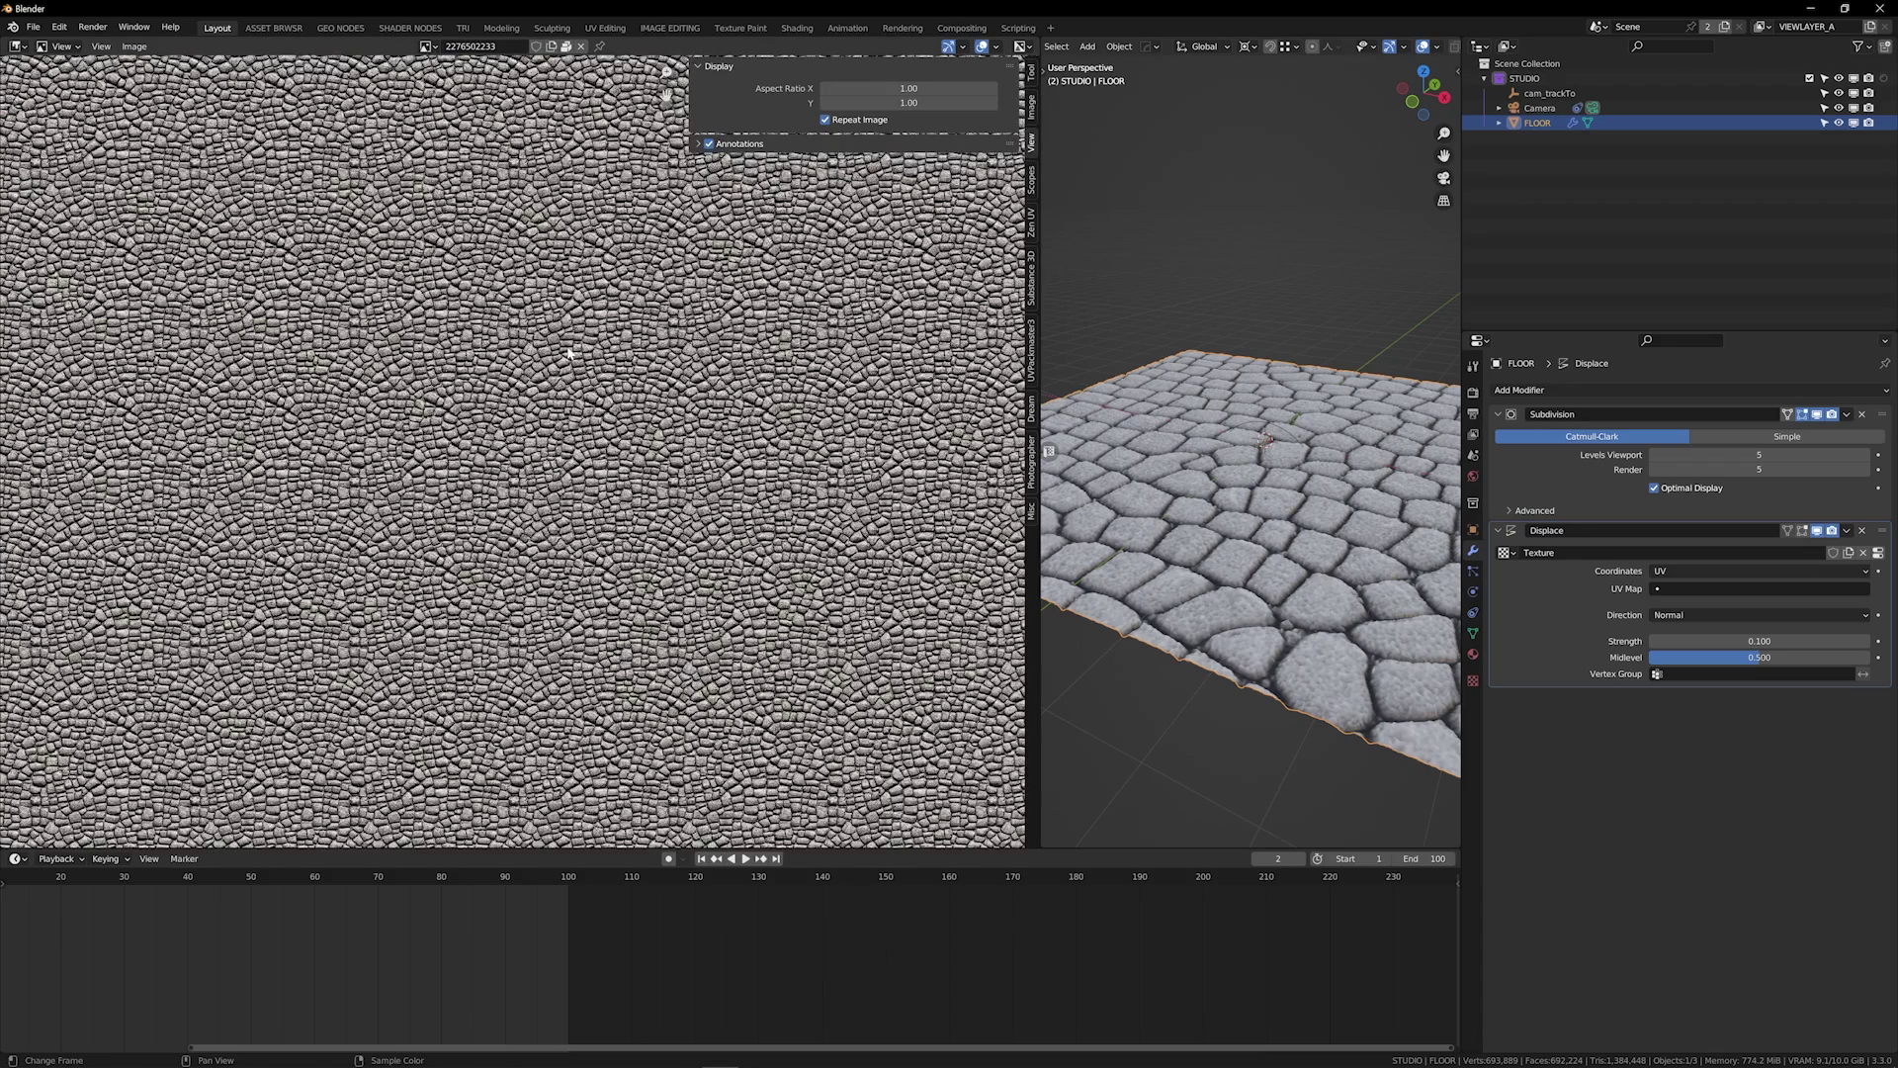
scroll(569, 353, "up", 3)
left_click(826, 120)
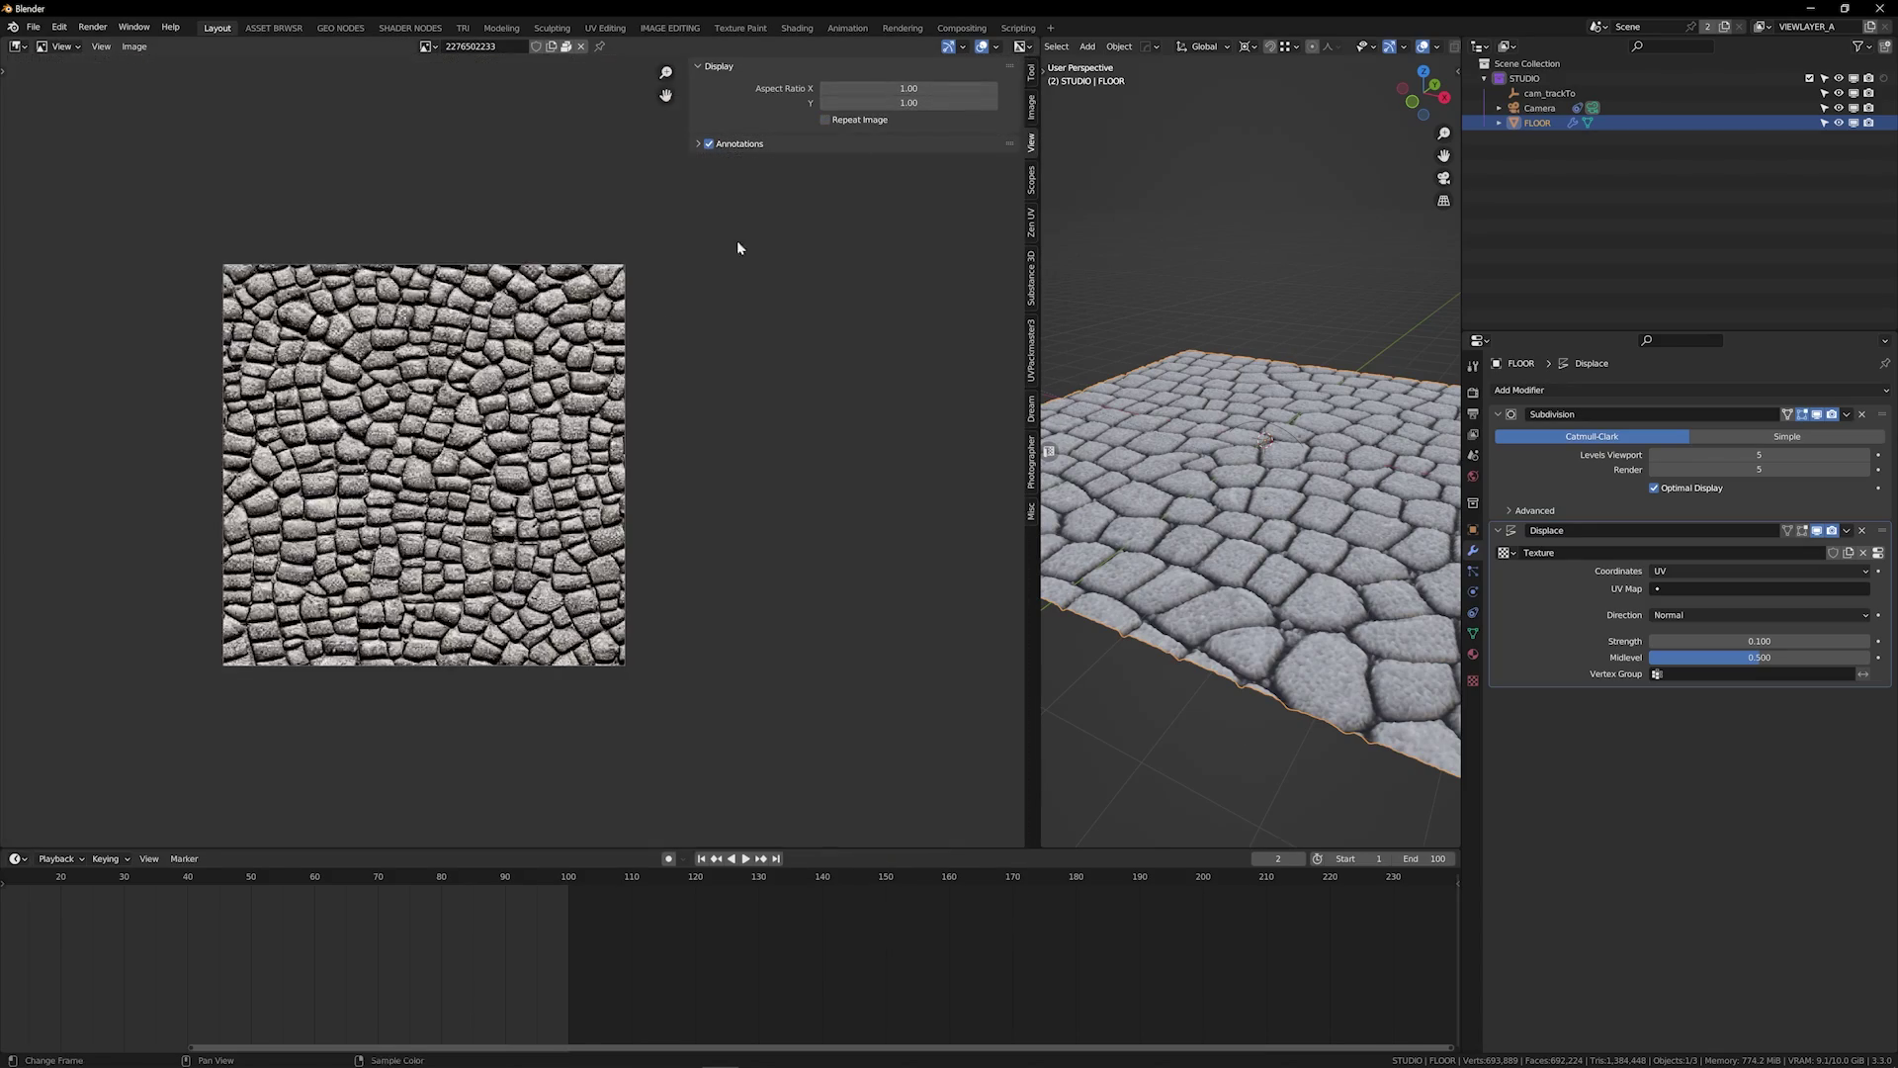
left_click(505, 49)
Switch the area to the Shader Editor and load 'cobblestone wet' into the top Image Texture node
left_click(18, 47)
left_click(81, 186)
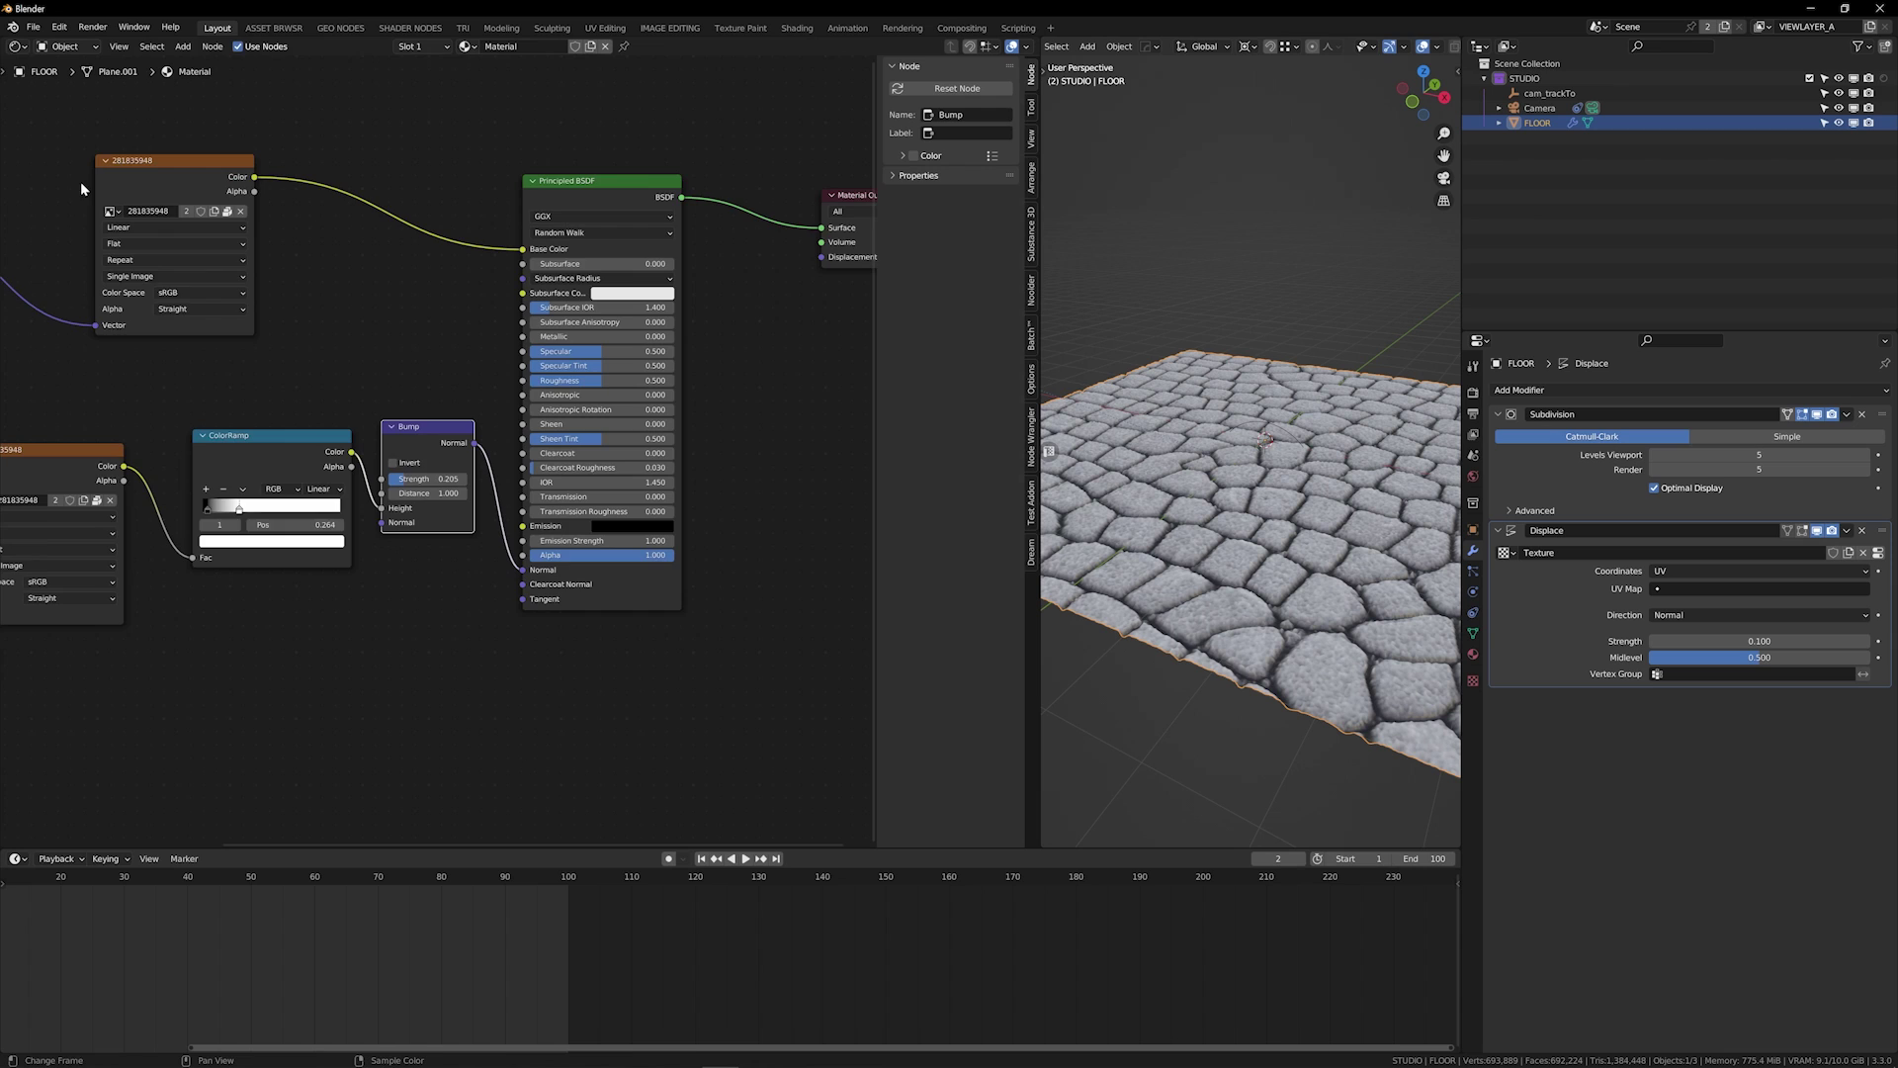
middle_click_drag(473, 328, 786, 382)
left_click(433, 267)
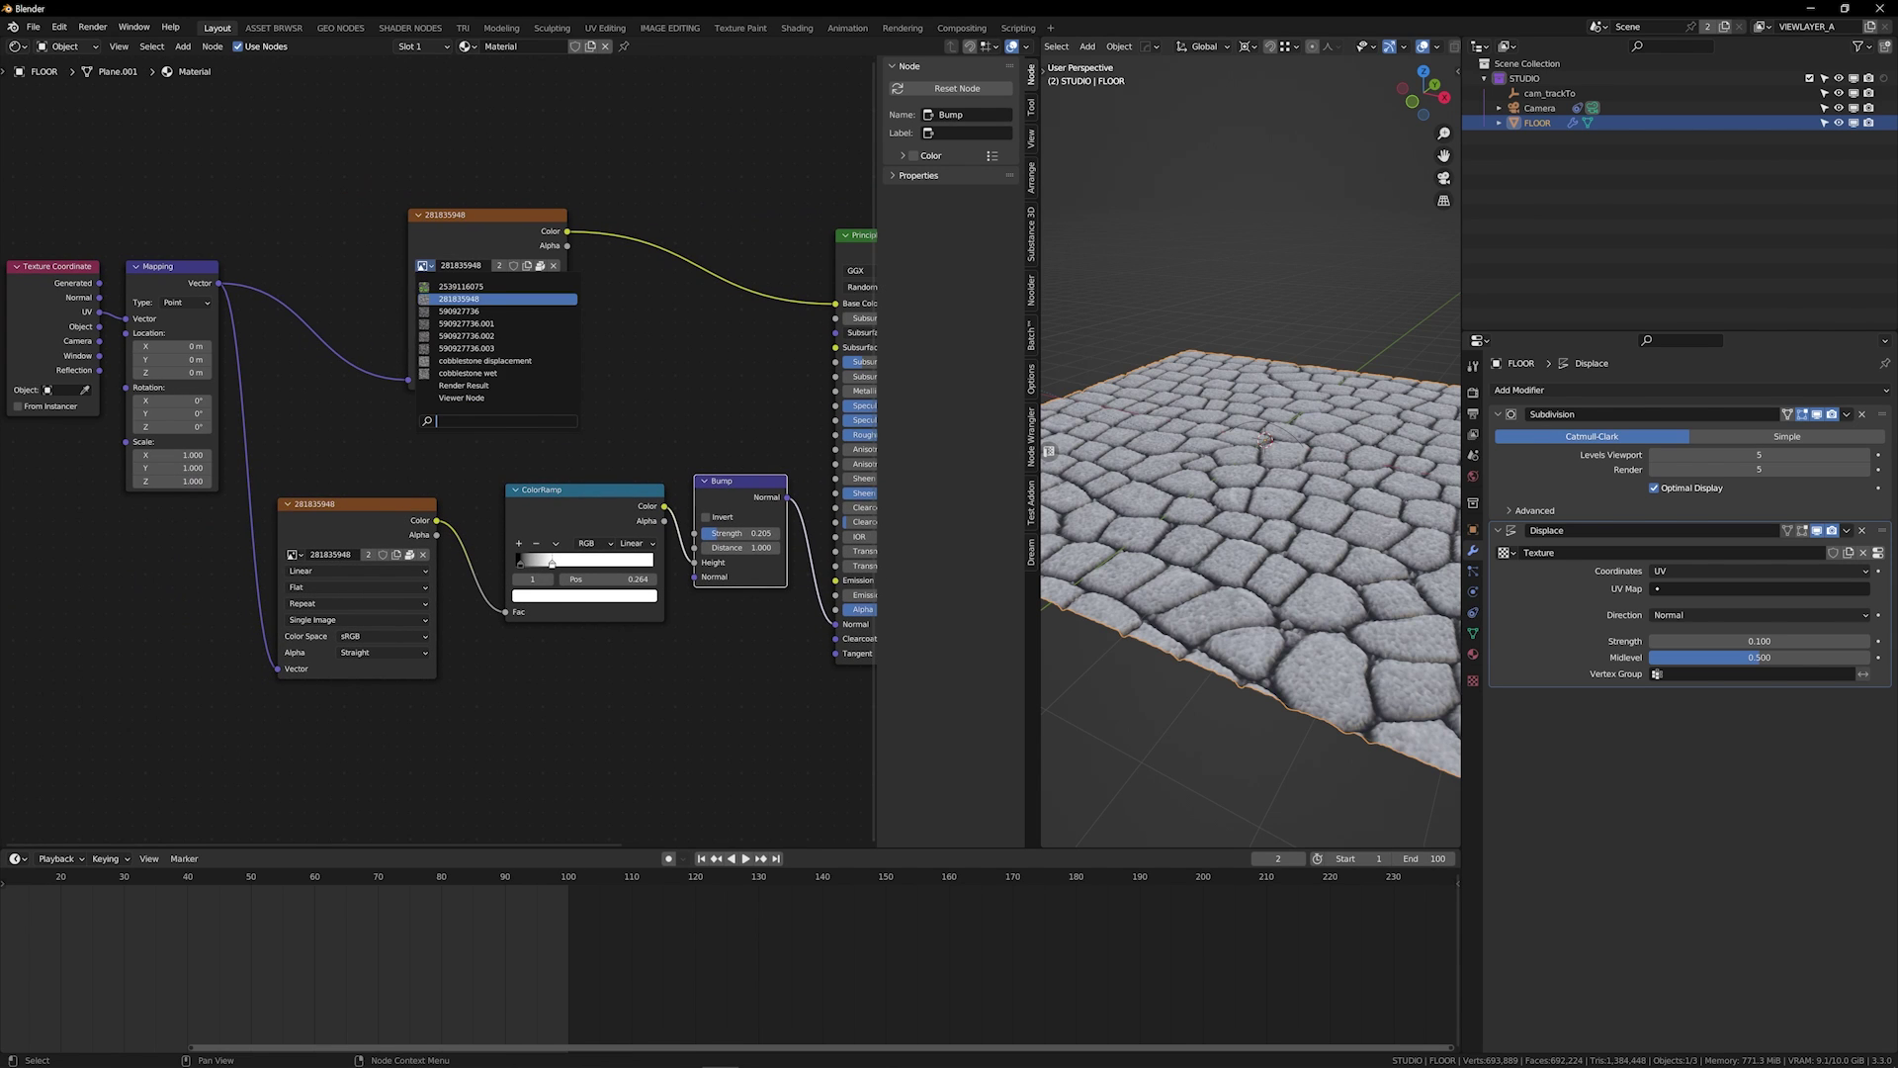
left_click(484, 383)
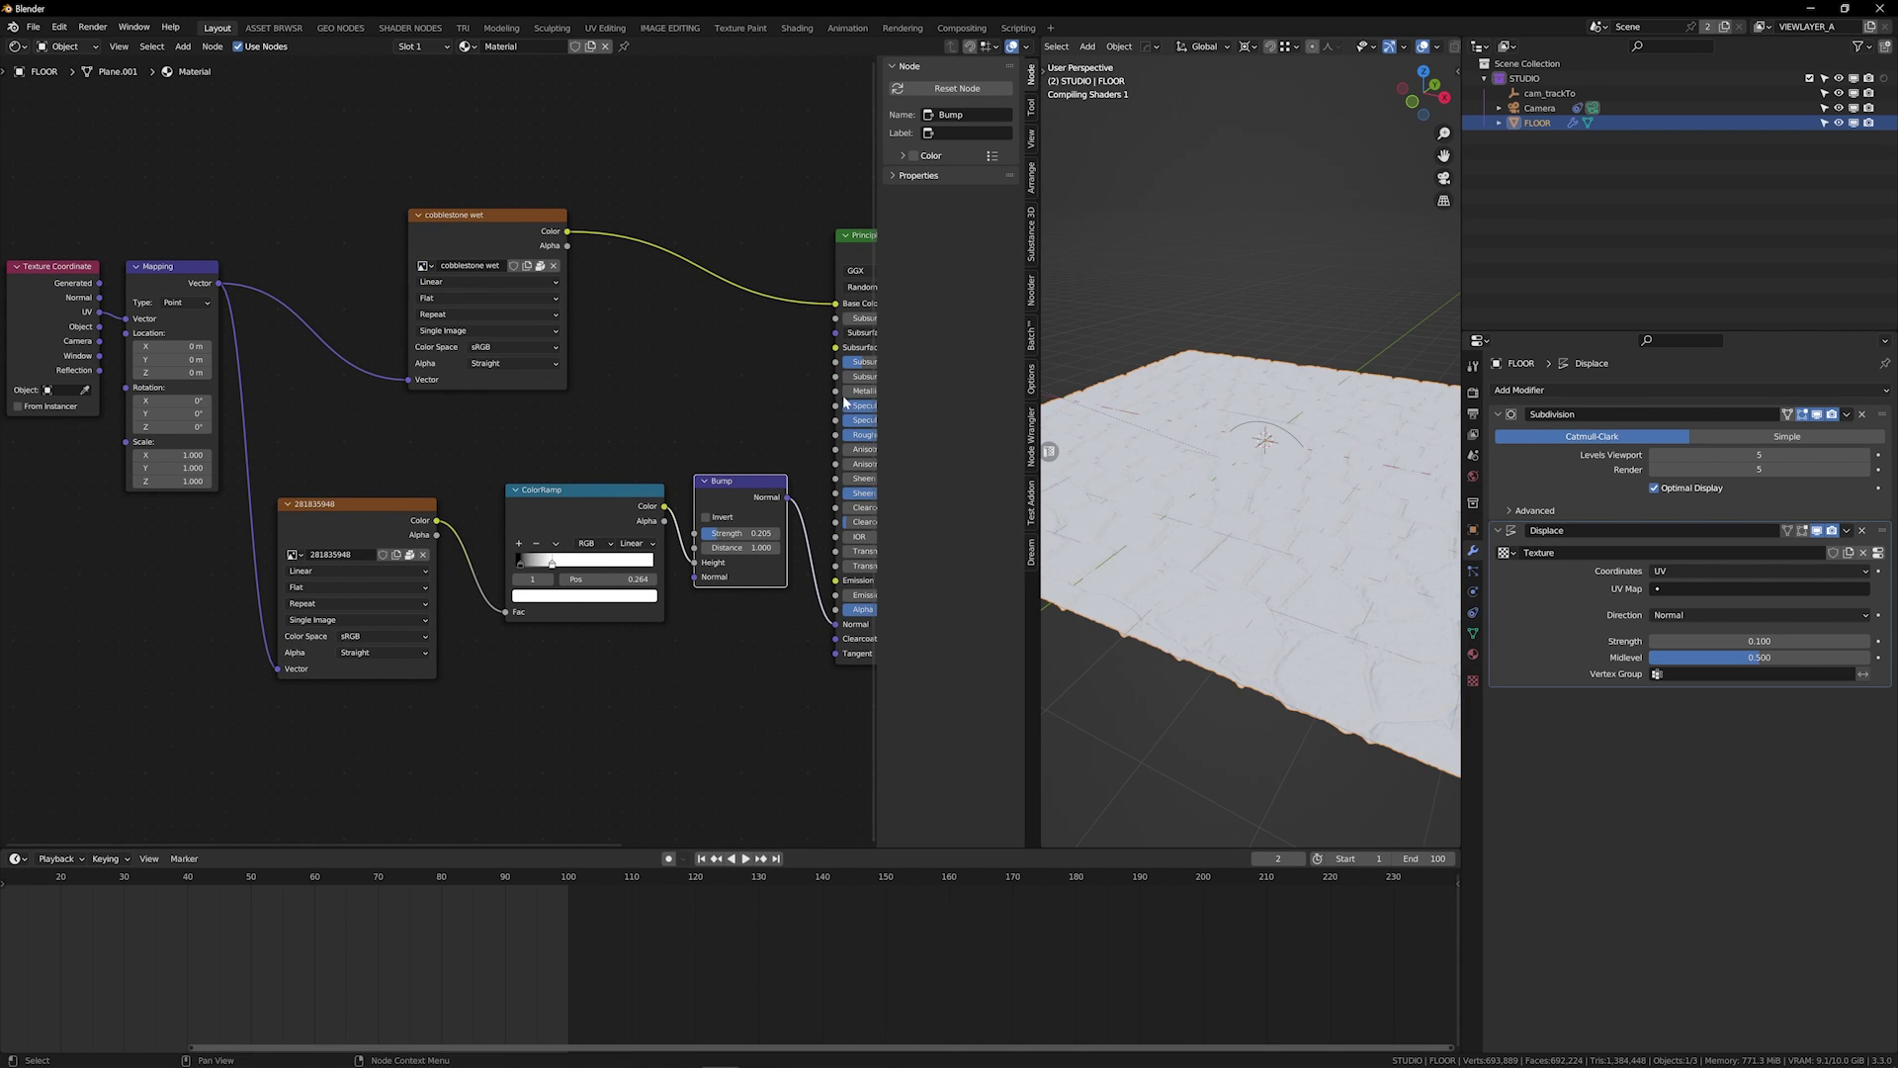
middle_click_drag(656, 394, 390, 346)
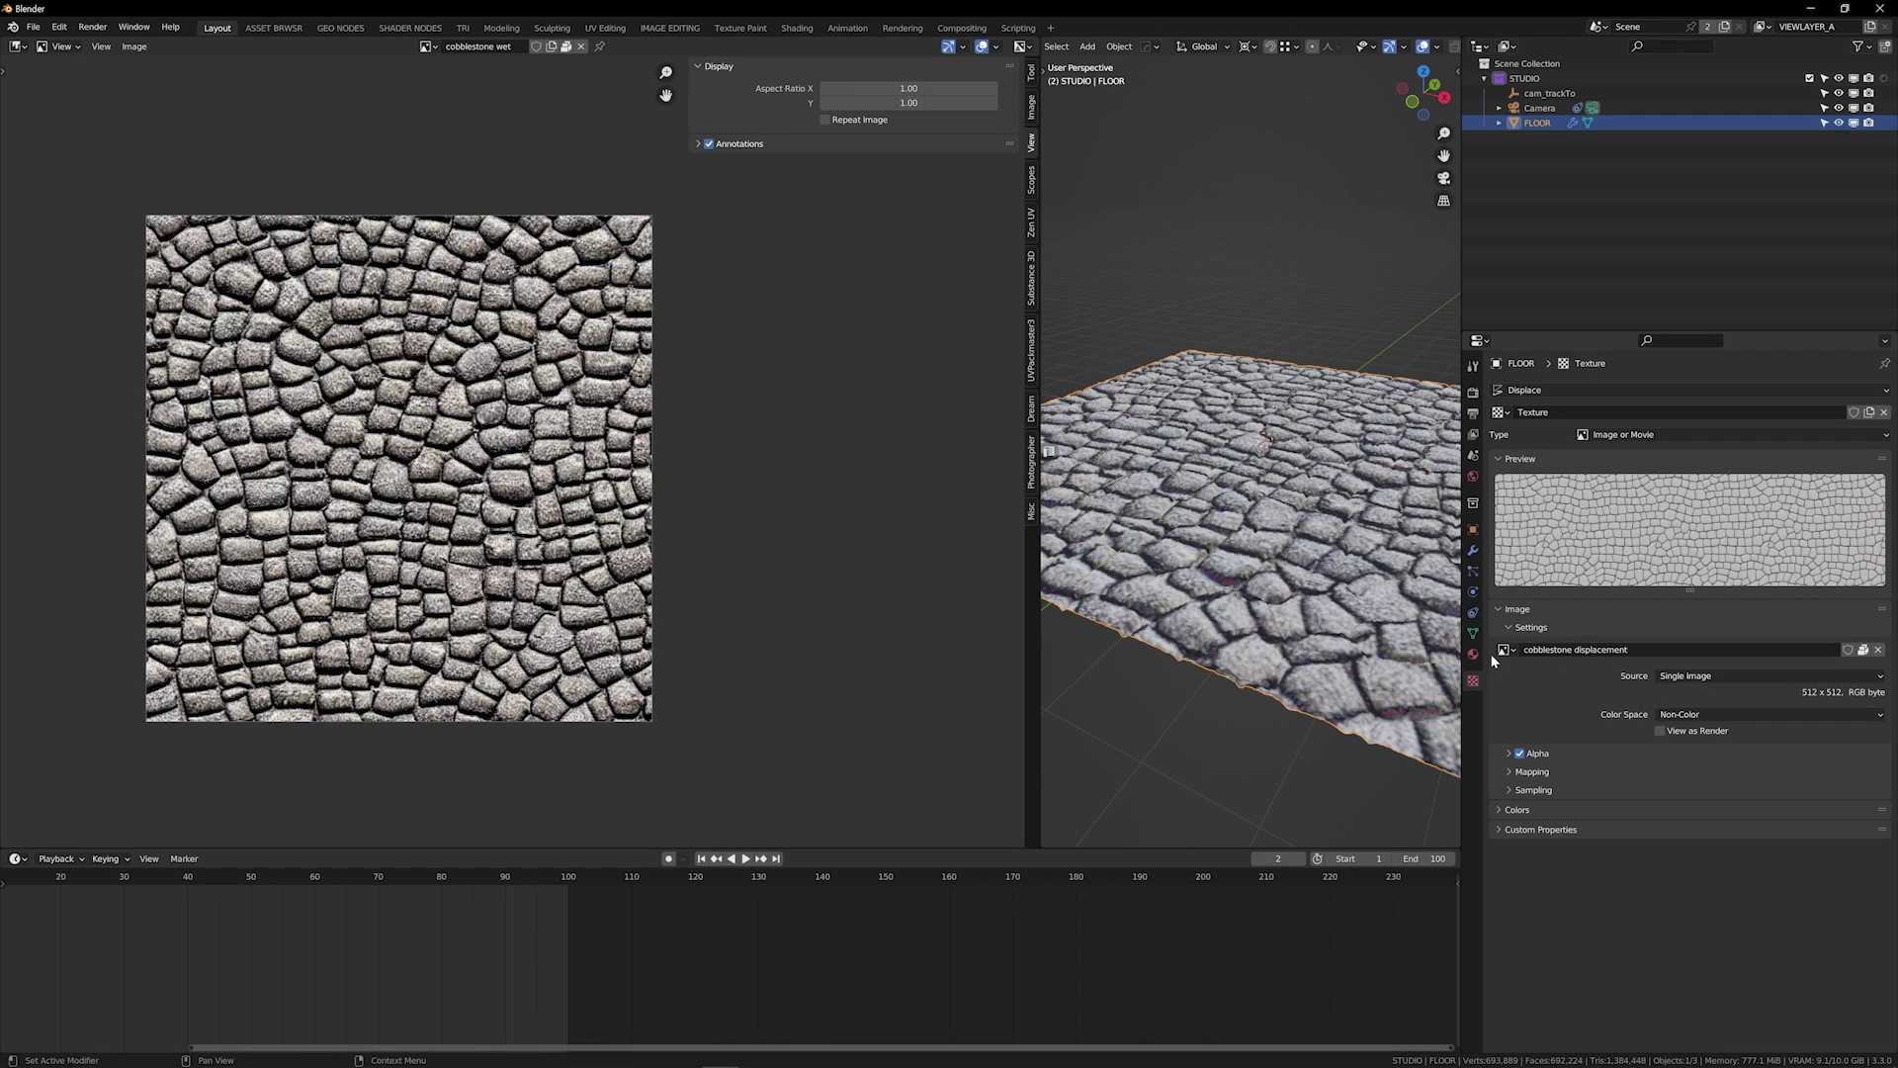
Assign cobblestone wet to the displacement texture as a single-user copy named 'cobblestone wet disp'
left_click(1504, 650)
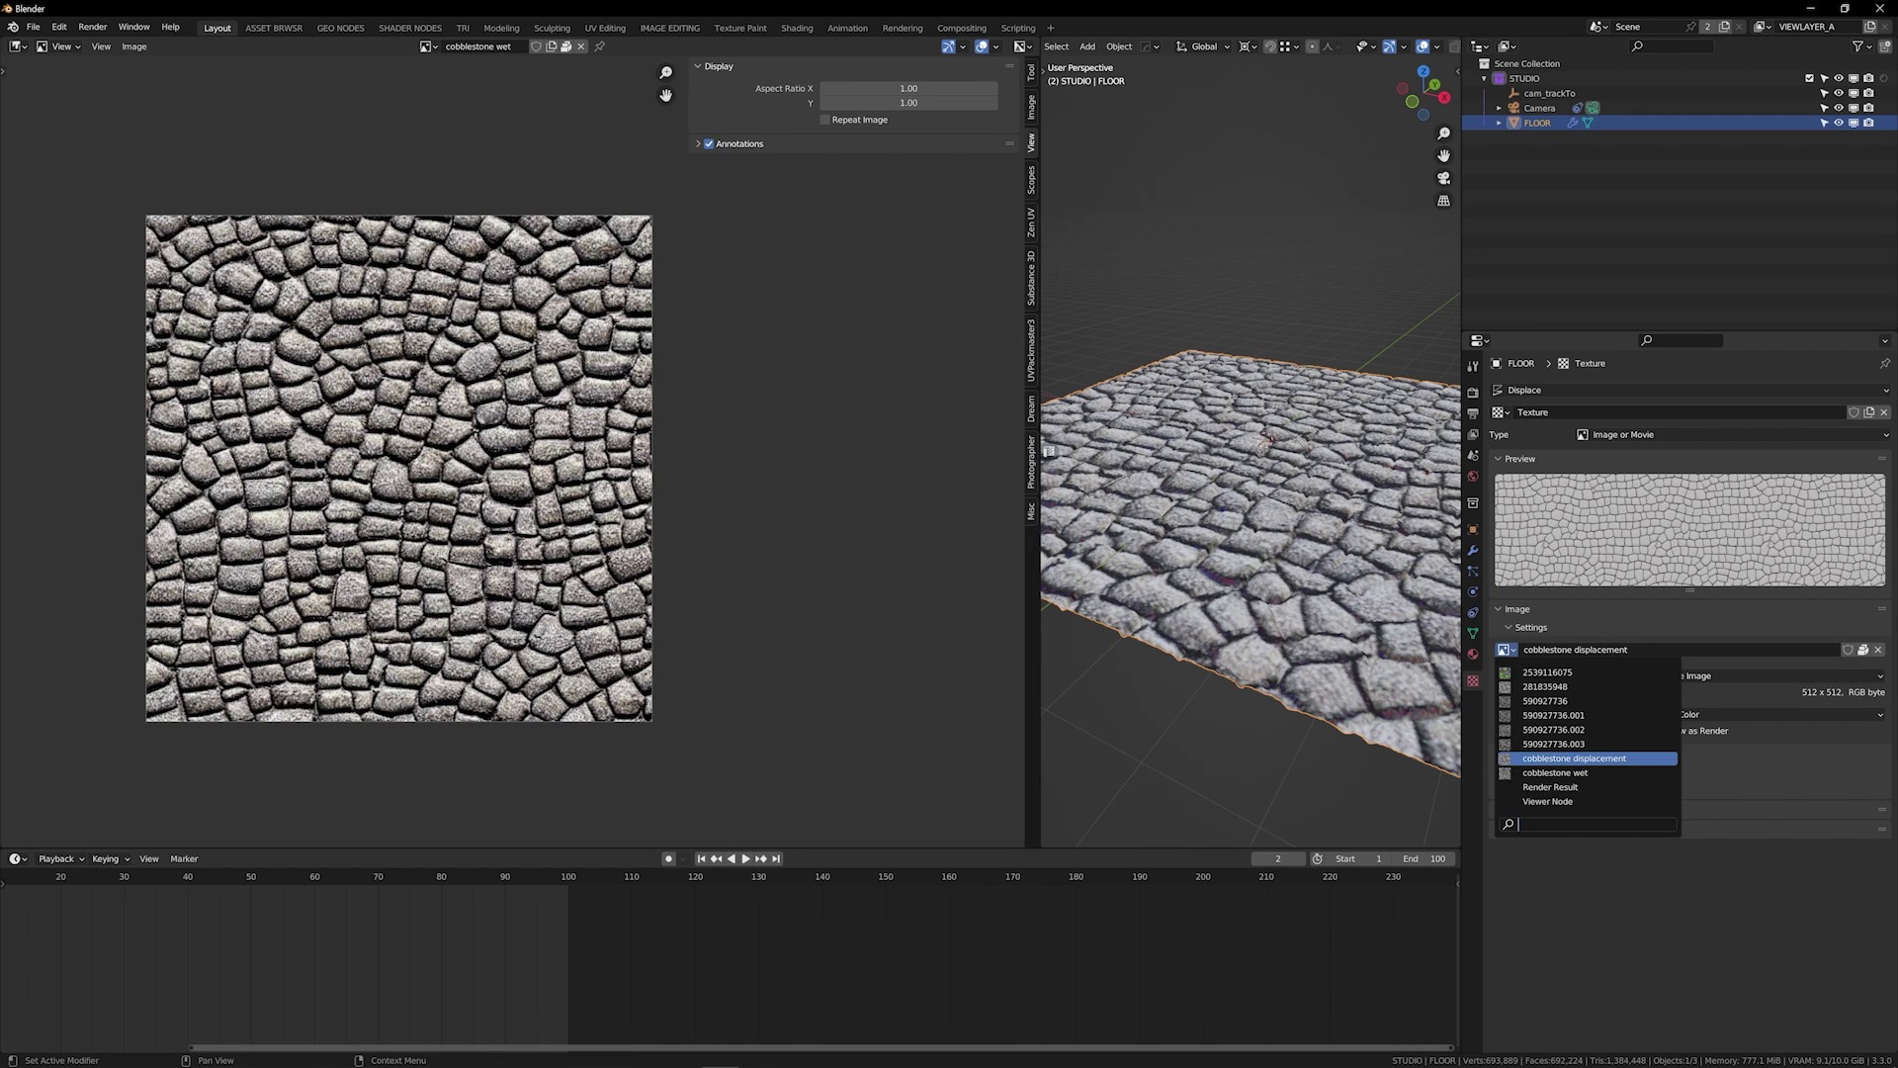
left_click(1641, 774)
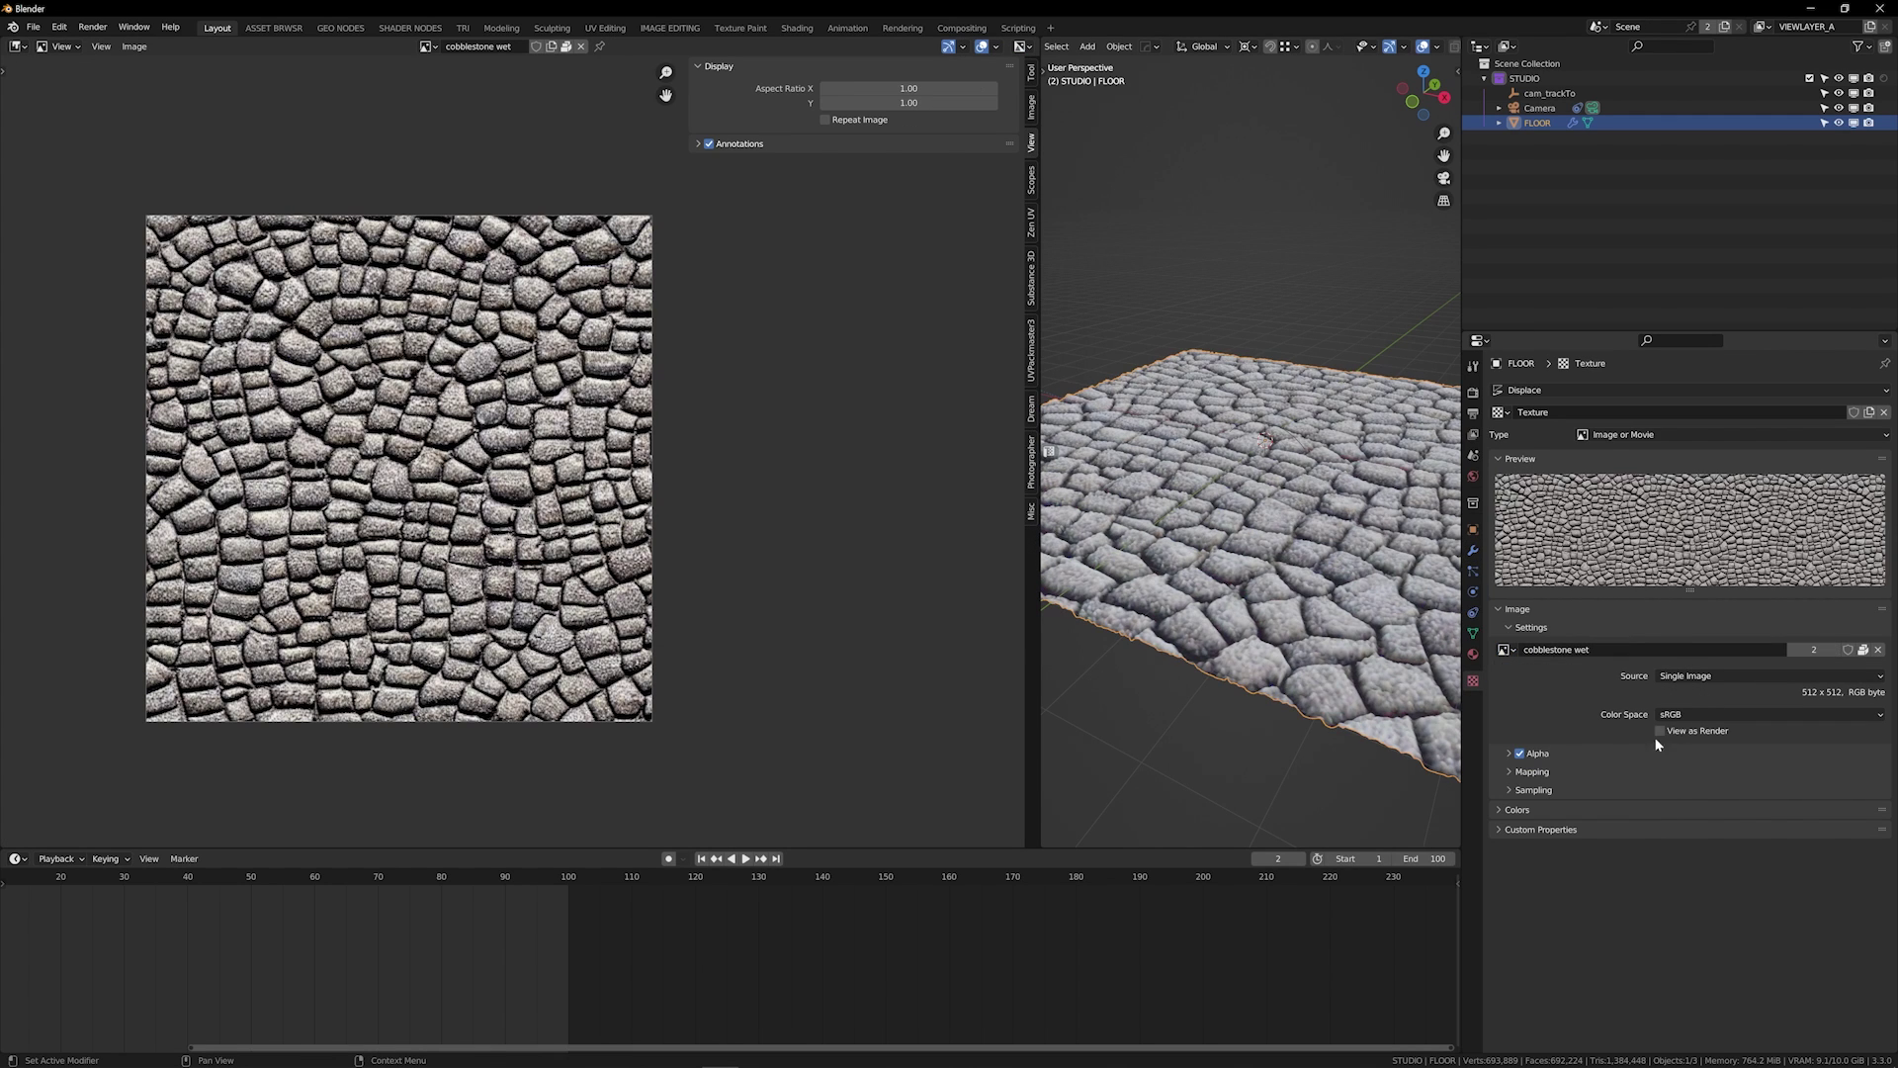
left_click(1813, 654)
left_click(1716, 657)
left_click(1716, 656)
type("disp")
key("Return")
Switch to solid shading and set the displacement image's colour space to Non-Color
key("z")
left_click(1516, 637)
mouse_move(1440, 672)
middle_mouse_down()
mouse_move(1369, 669)
mouse_move(1400, 682)
middle_mouse_up()
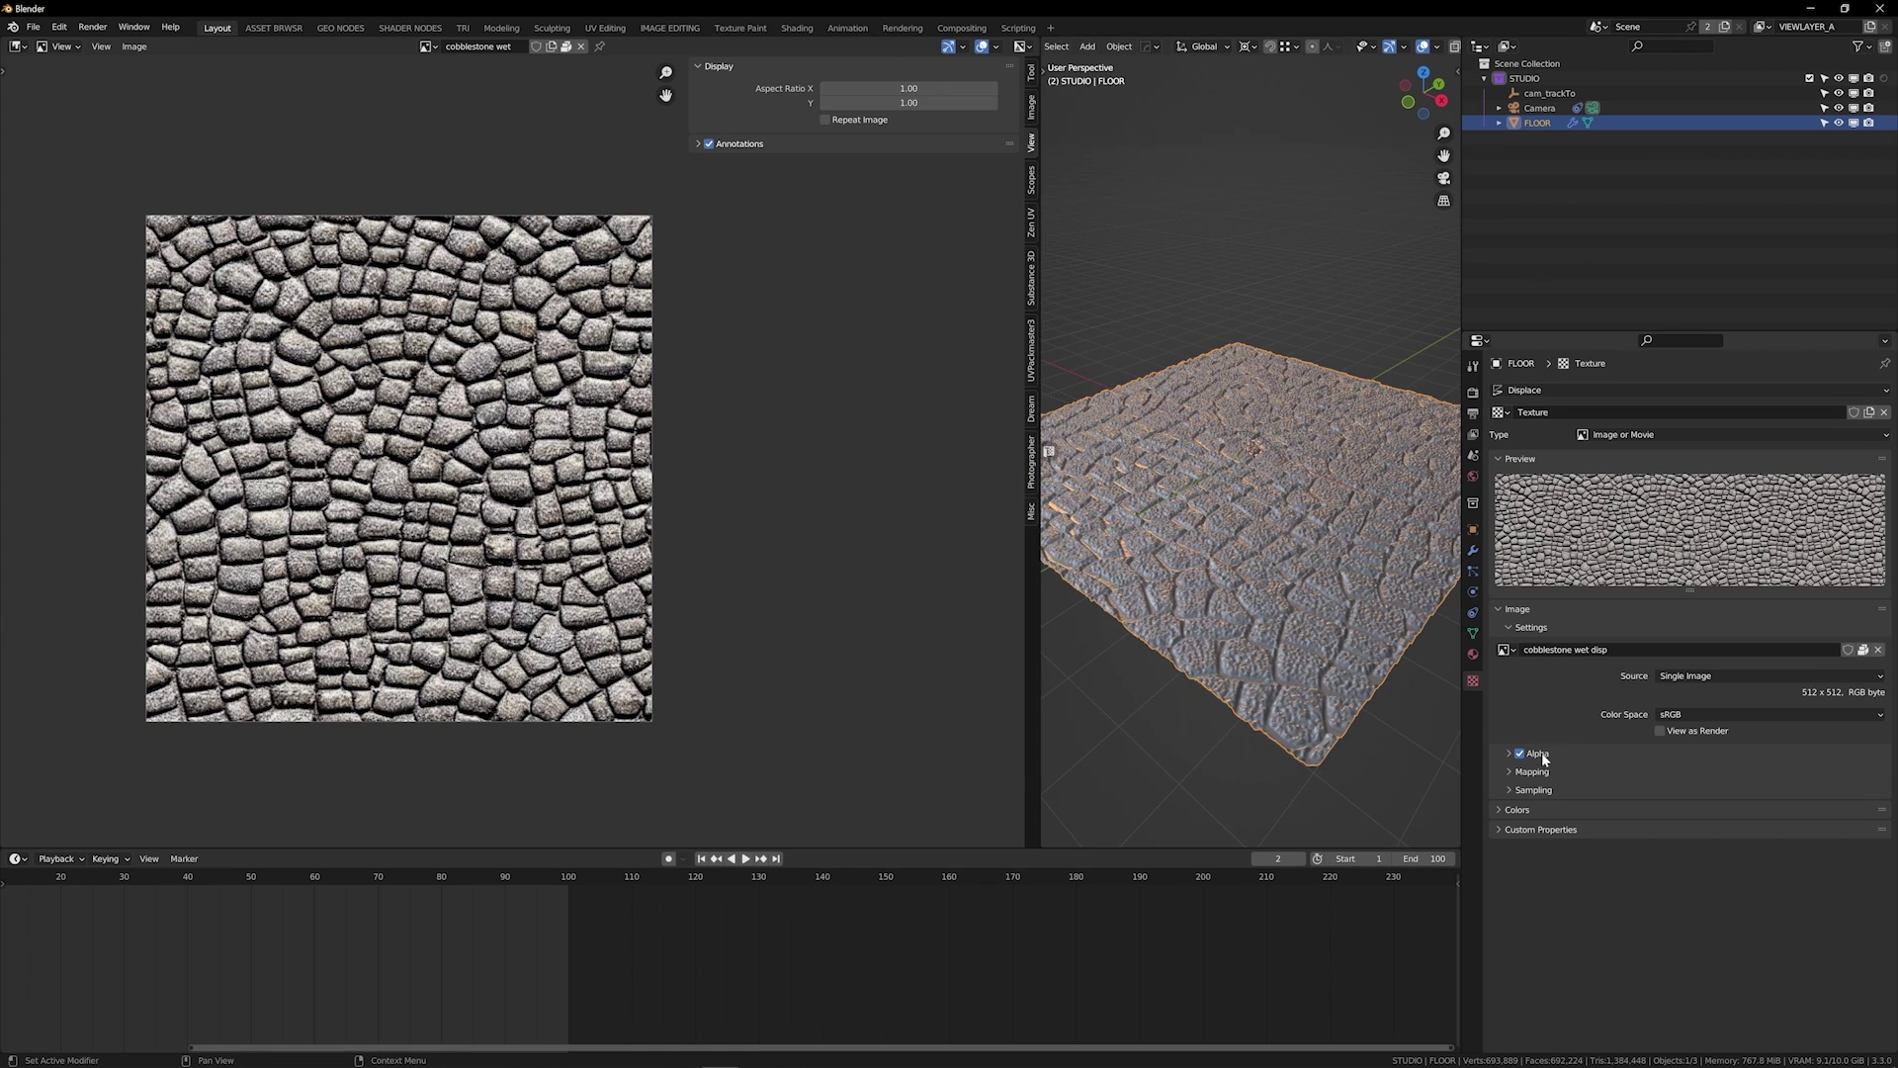
left_click(1701, 714)
left_click(1725, 813)
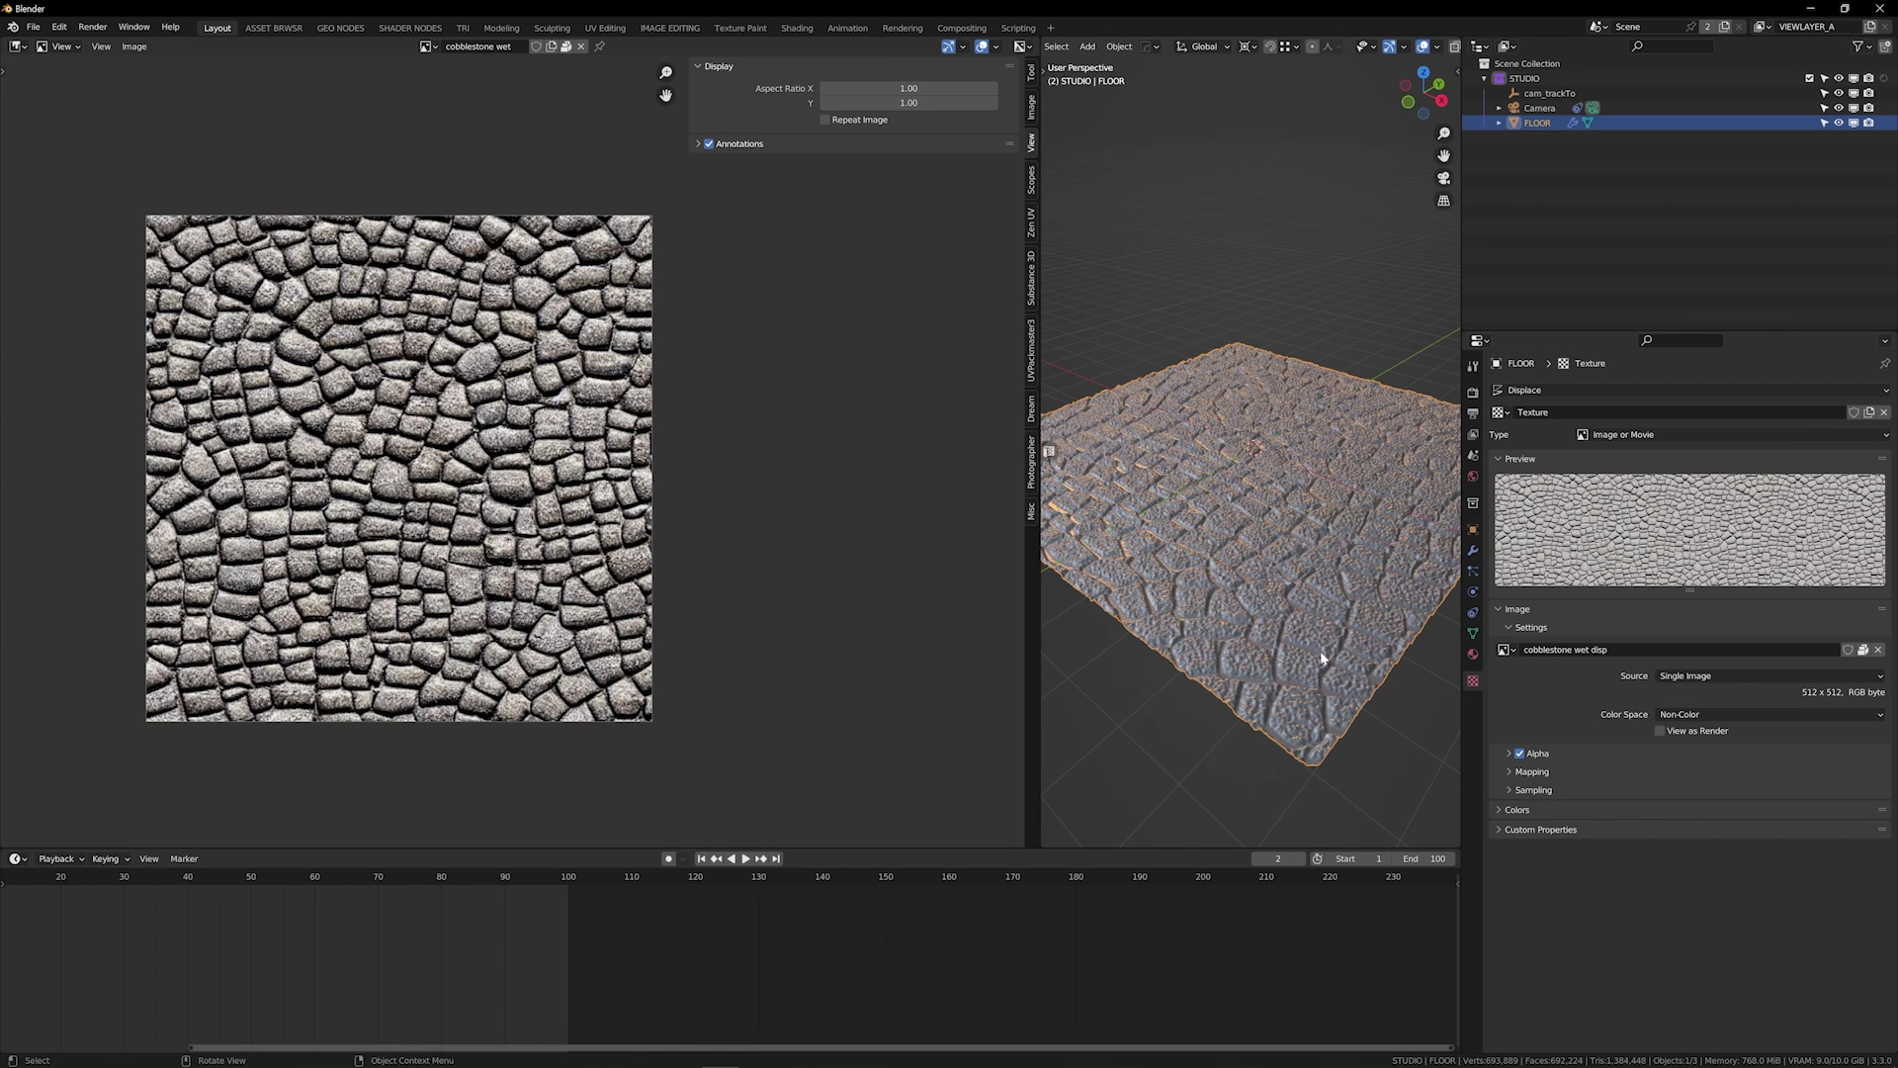
Set the Displace modifier strength to 0.090 and inspect the floor in material preview
left_click(1473, 551)
mouse_move(1725, 641)
left_mouse_down()
mouse_move(1868, 641)
mouse_move(1617, 641)
mouse_move(1774, 641)
left_mouse_up()
key("z")
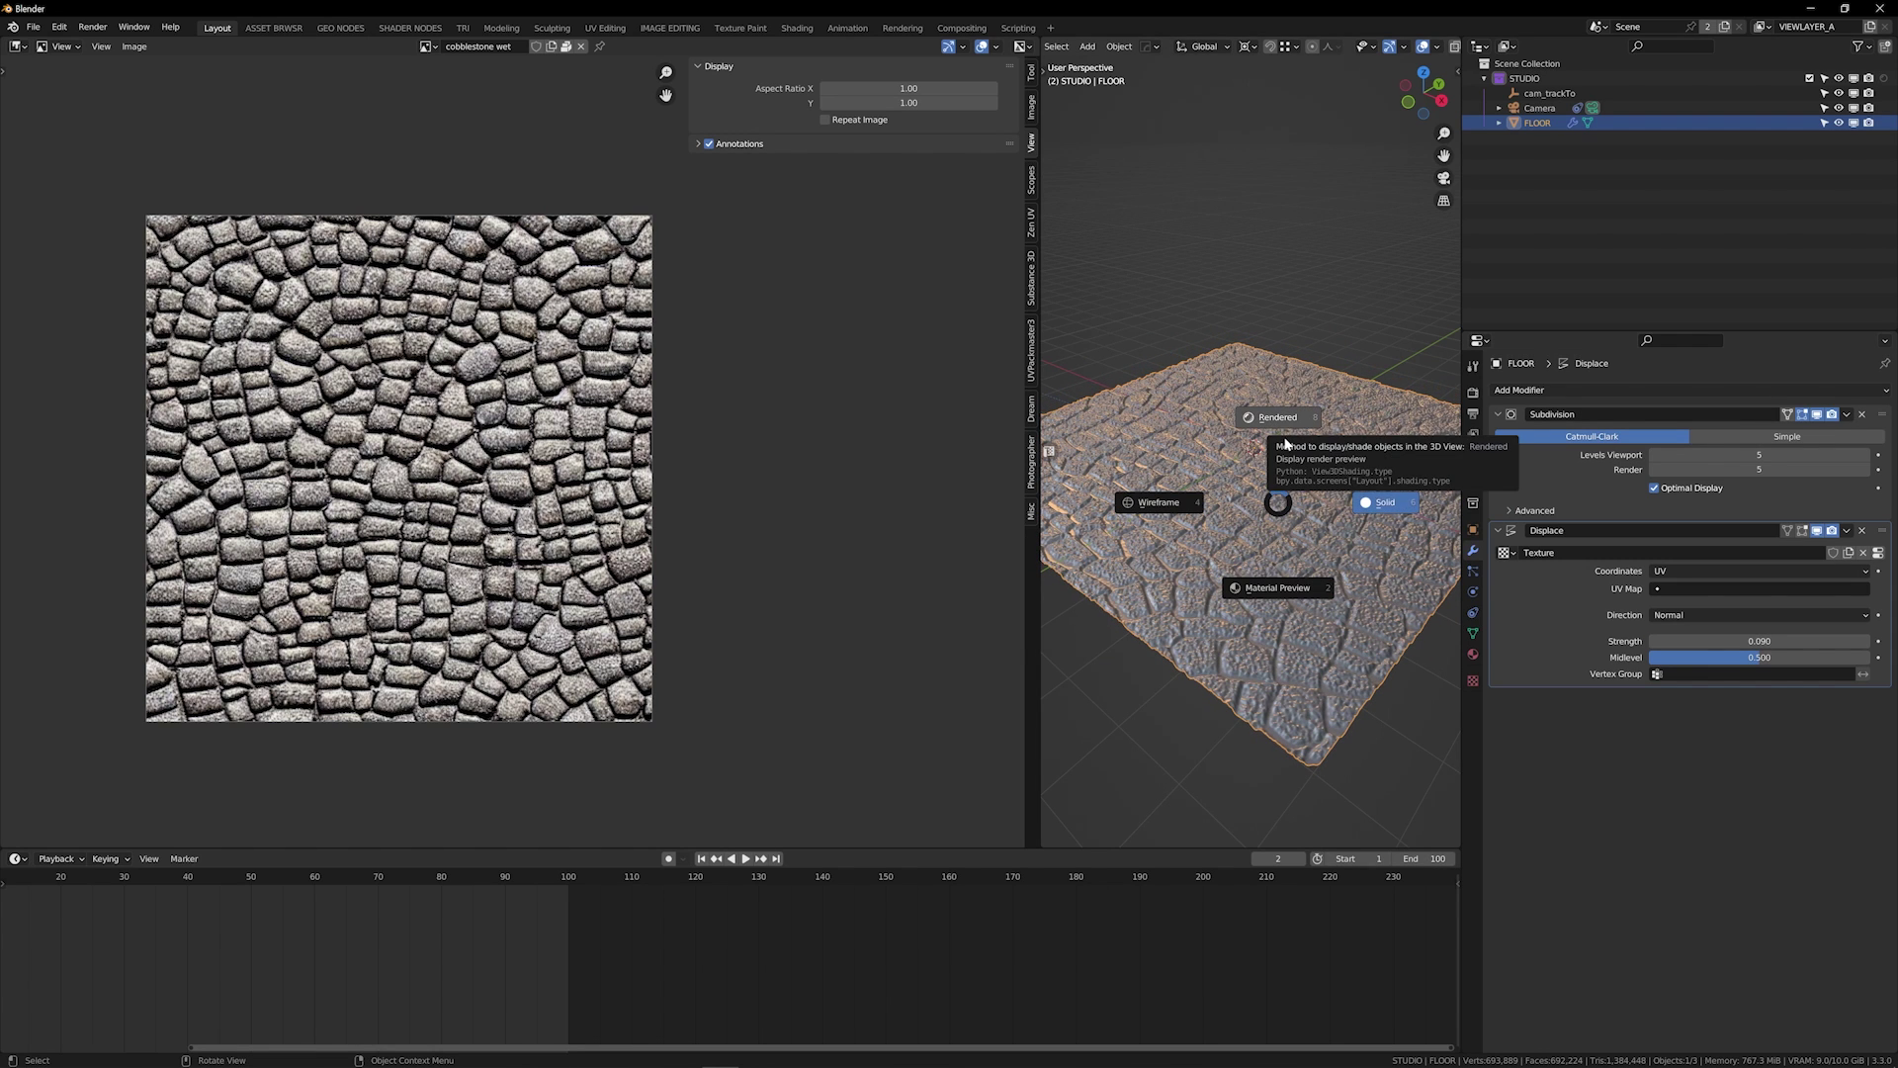
left_click(1285, 441)
key("z")
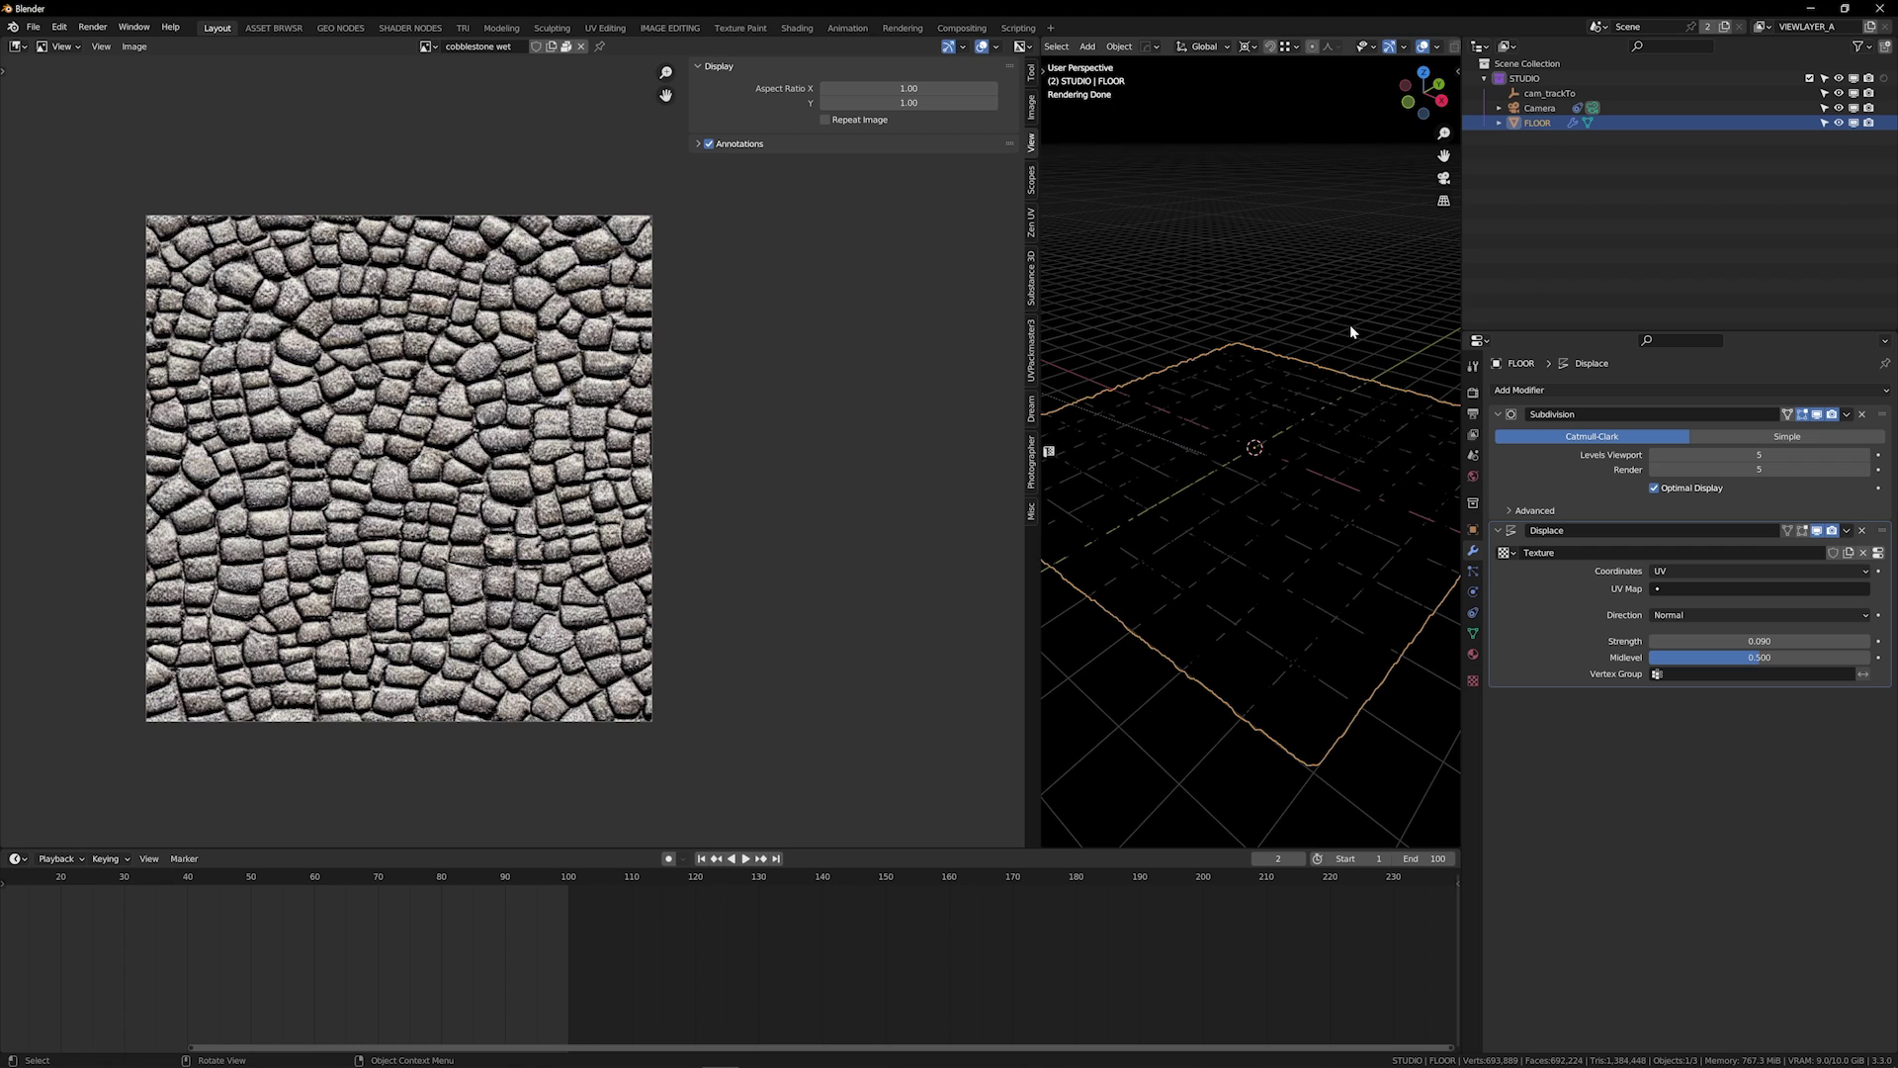
left_click(1355, 406)
scroll(1307, 461, "up", 4)
middle_click_drag(1313, 489, 1370, 482)
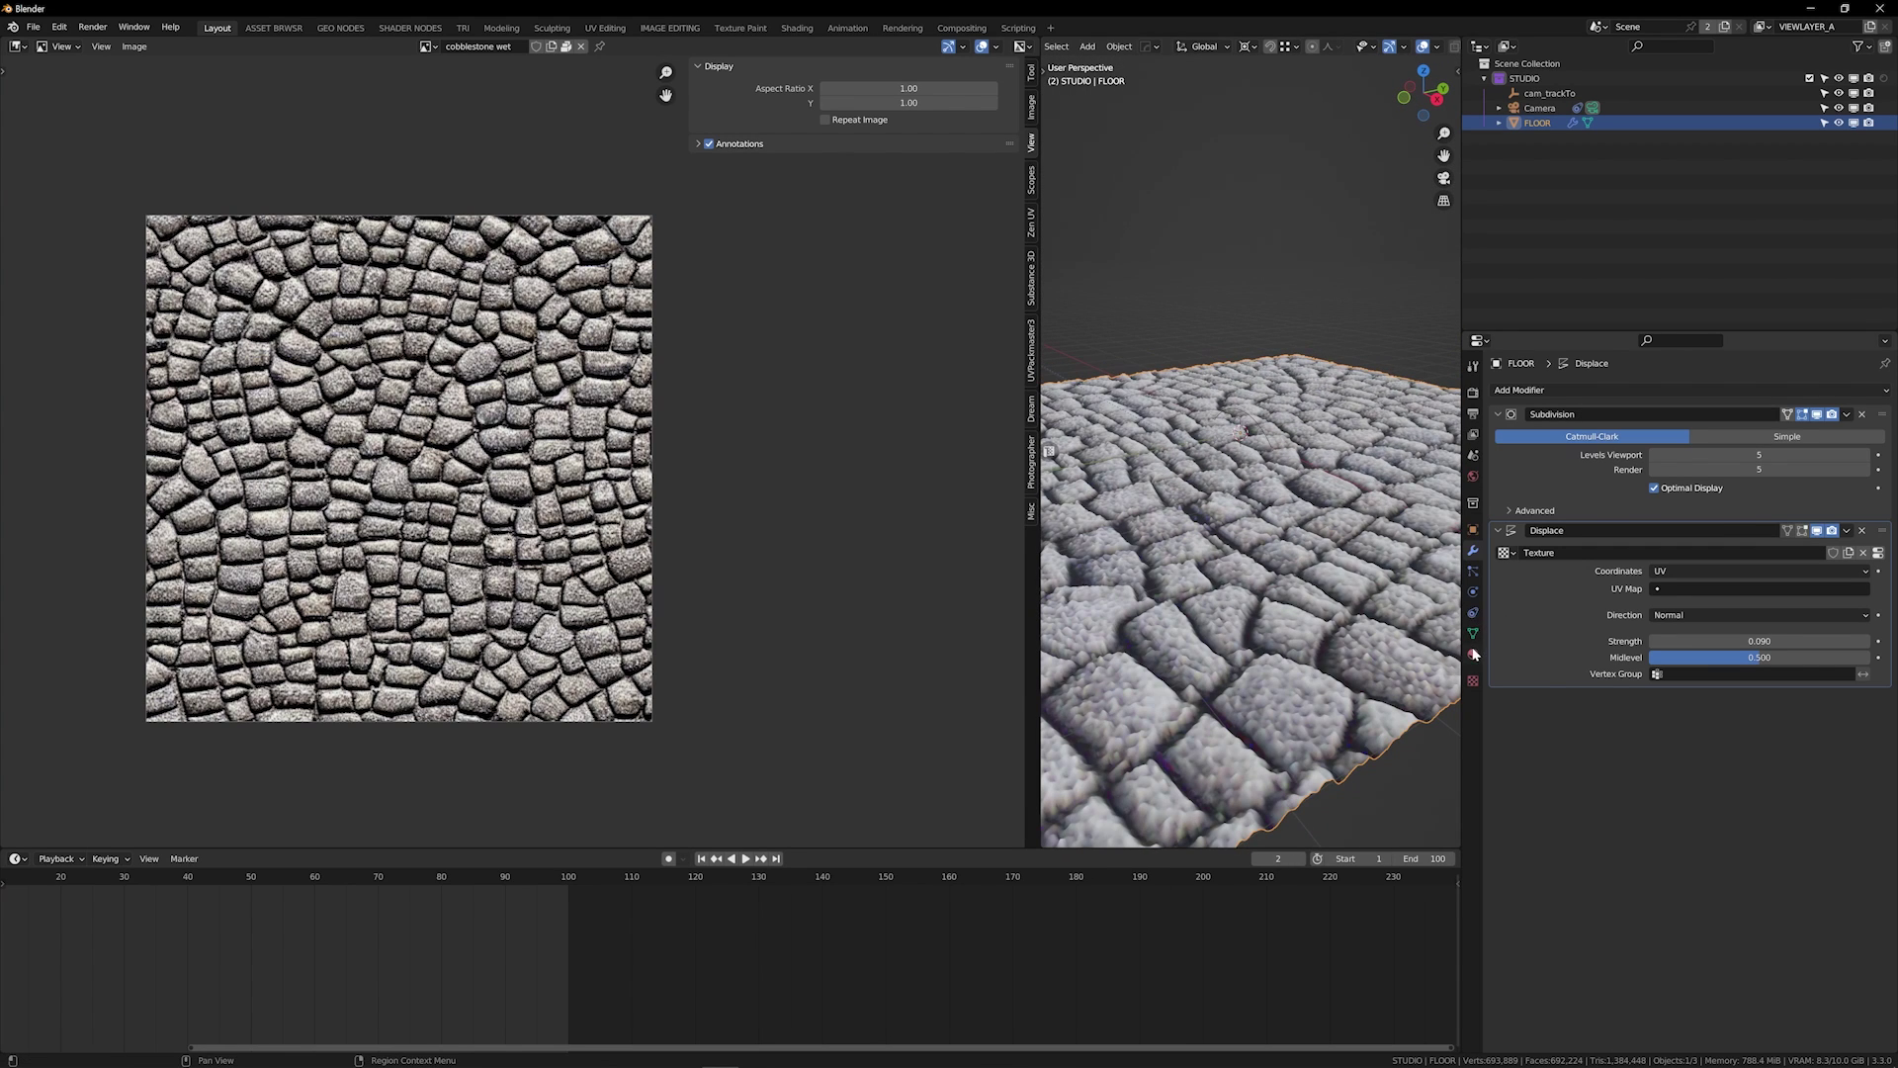
Set the displacement texture's brightness to 1.152 and contrast to 0.475
left_click(1473, 681)
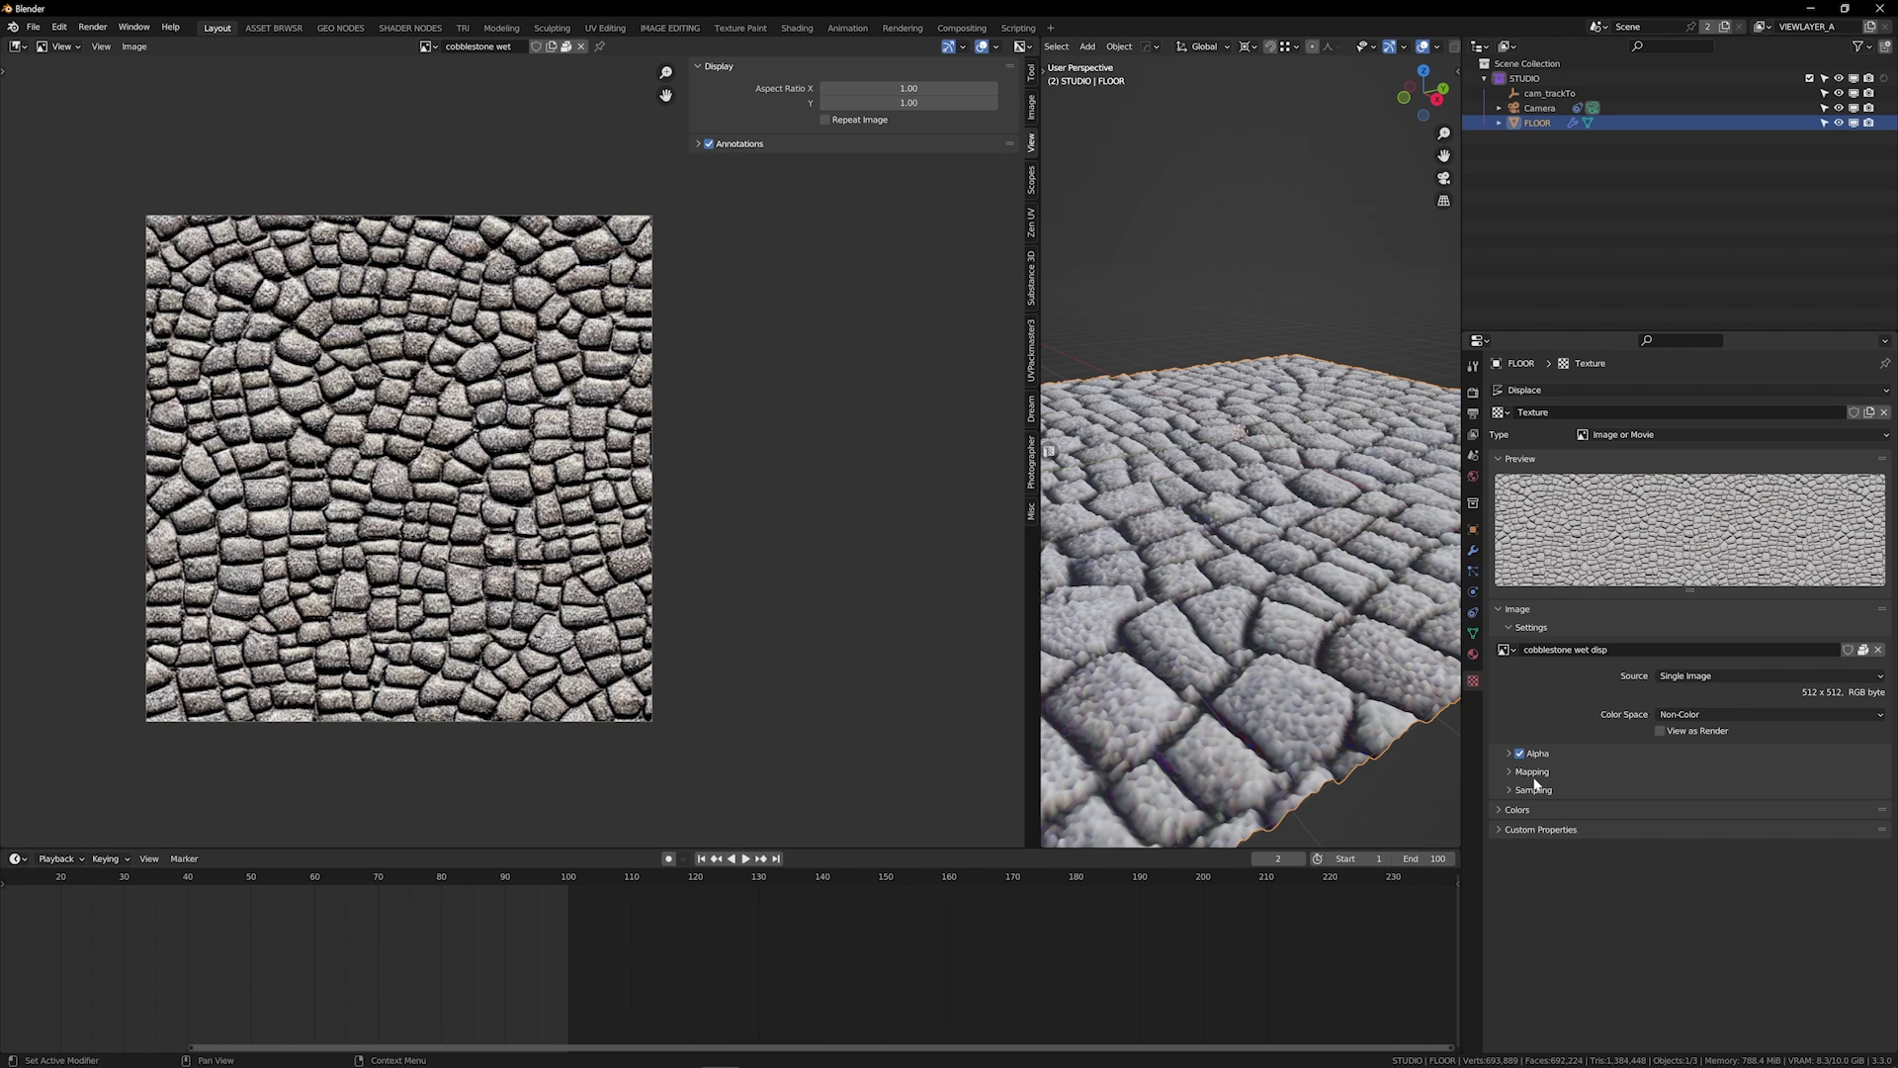
left_click(1526, 810)
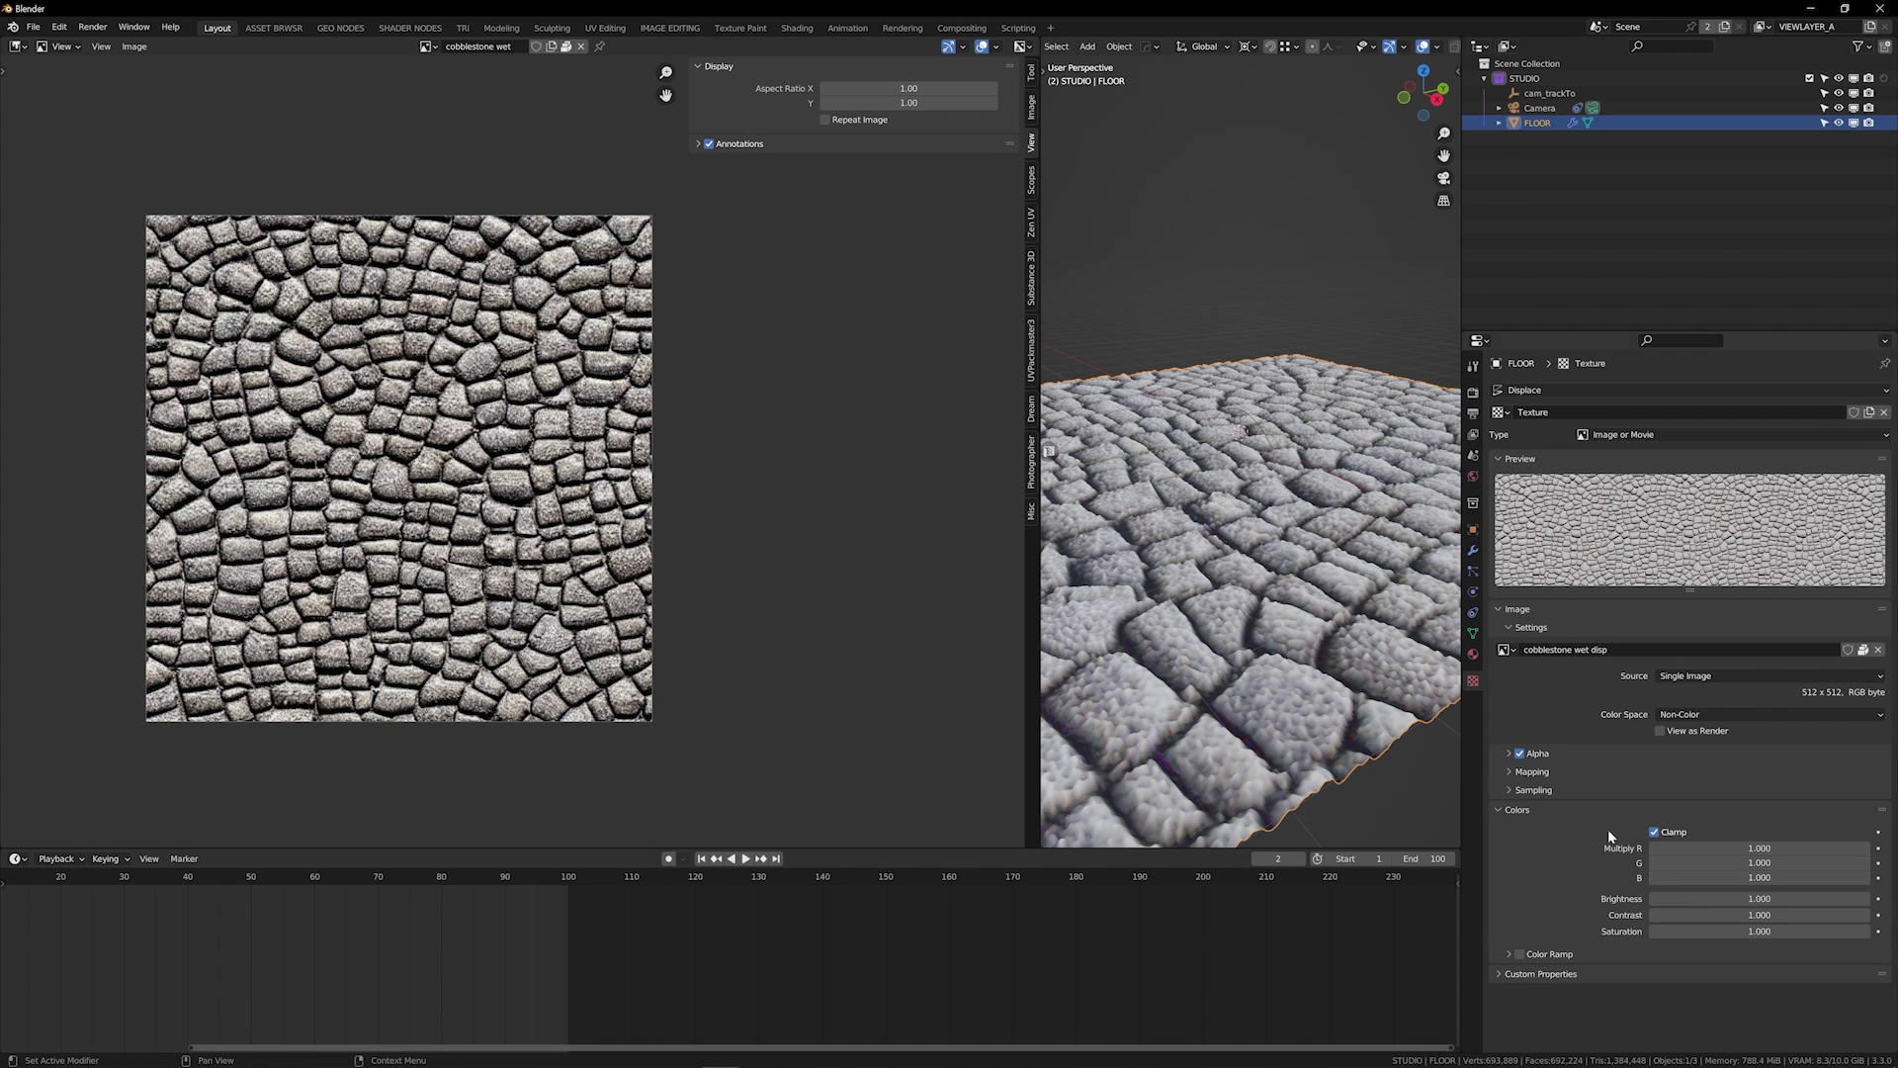
scroll(1284, 751, "down", 3)
middle_click_drag(1369, 745, 1312, 704)
mouse_move(1313, 704)
middle_mouse_down()
mouse_move(1318, 686)
mouse_move(1323, 710)
middle_mouse_up()
left_click_drag(1680, 898, 1723, 894)
left_click_drag(1724, 915, 1725, 915)
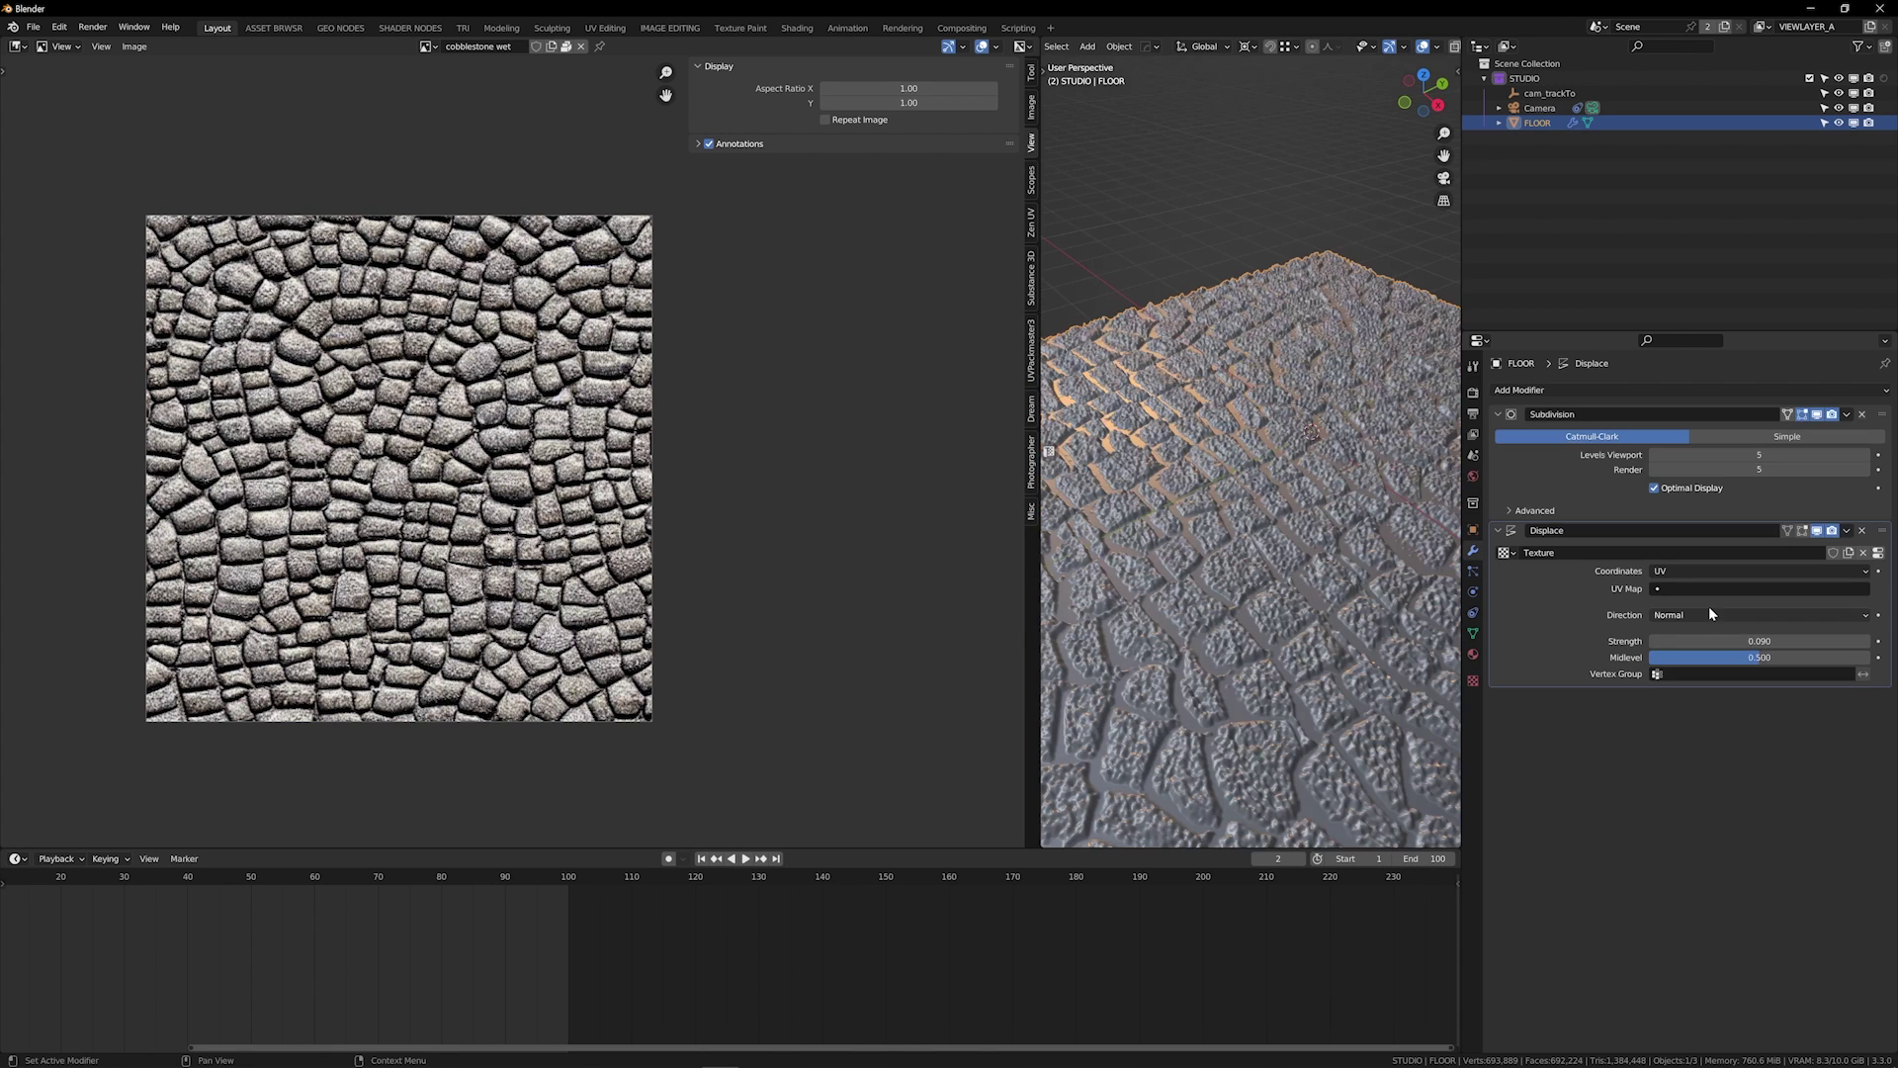
Set the Displace modifier's direction to Z
left_click(1708, 613)
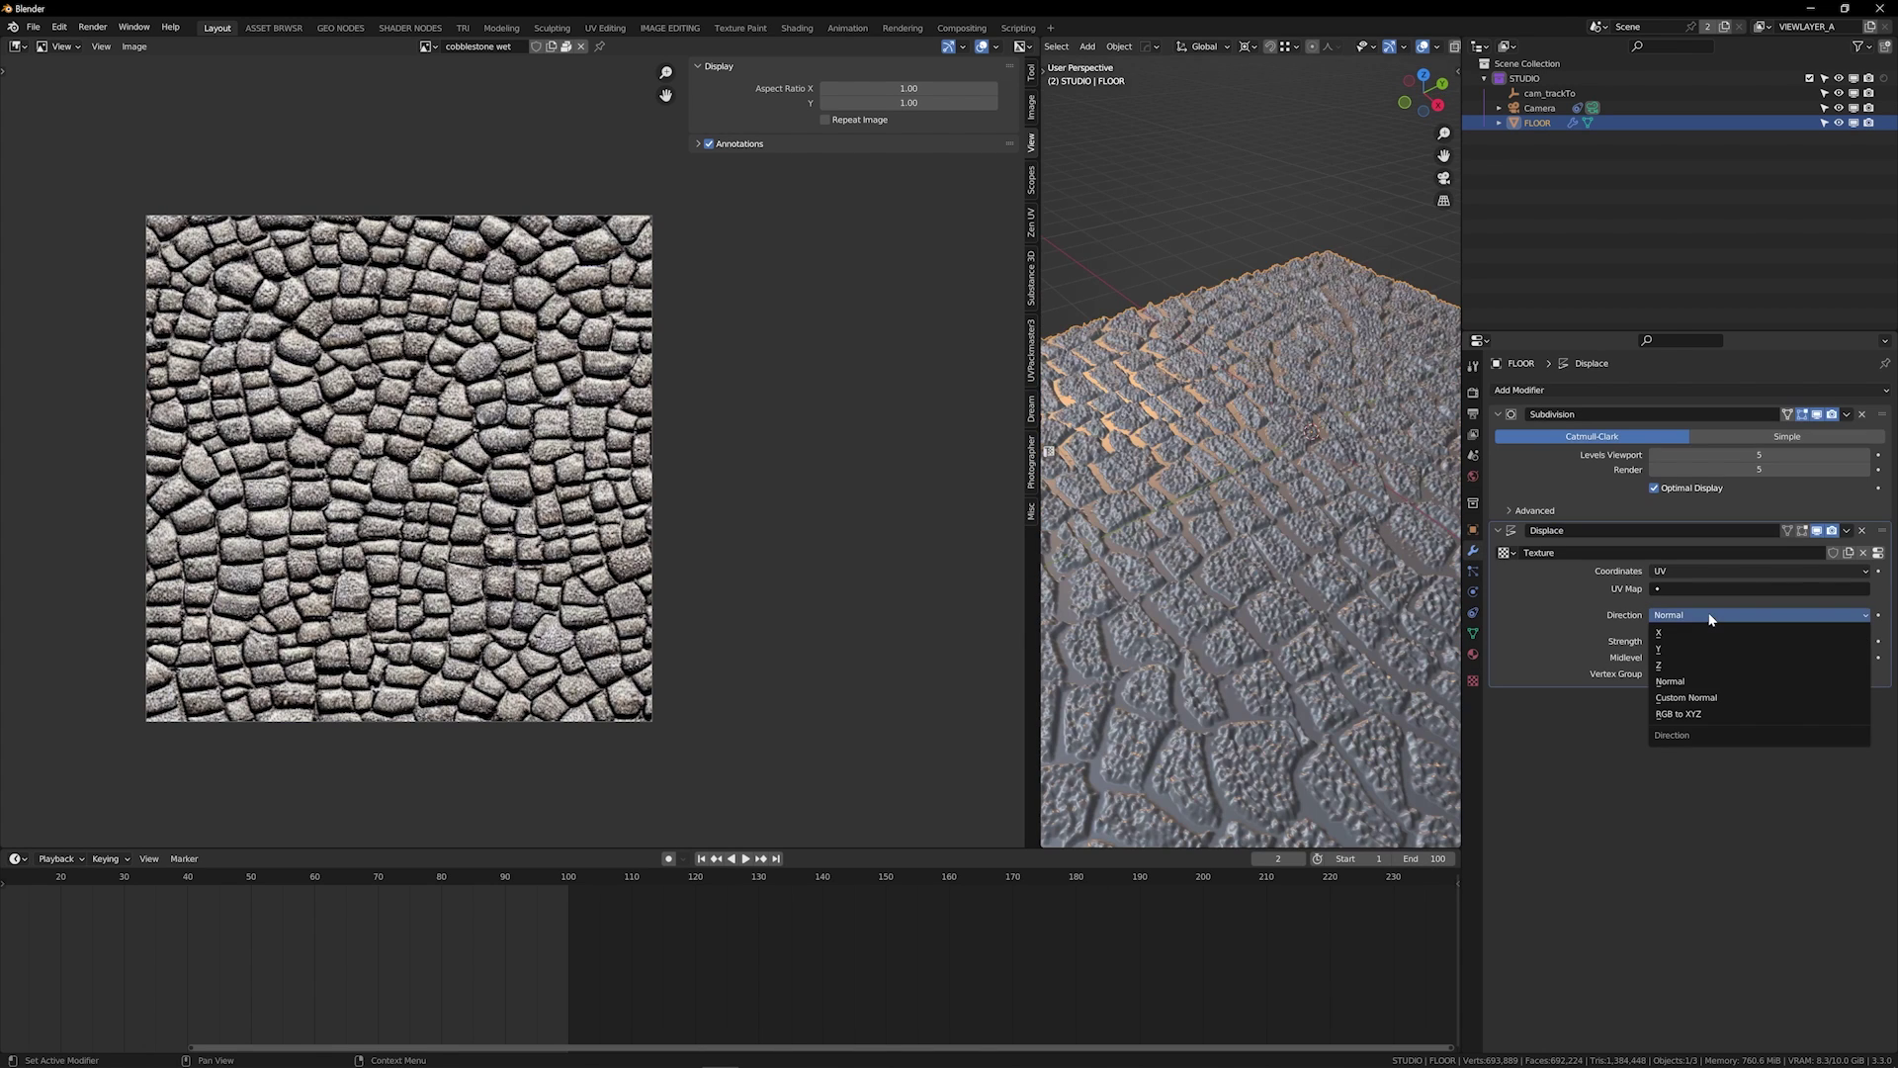
left_click(1708, 615)
left_click(1710, 616)
left_click(1714, 665)
mouse_move(1368, 649)
middle_mouse_down()
mouse_move(1389, 601)
mouse_move(1335, 613)
mouse_move(1352, 614)
mouse_move(1330, 644)
middle_mouse_up()
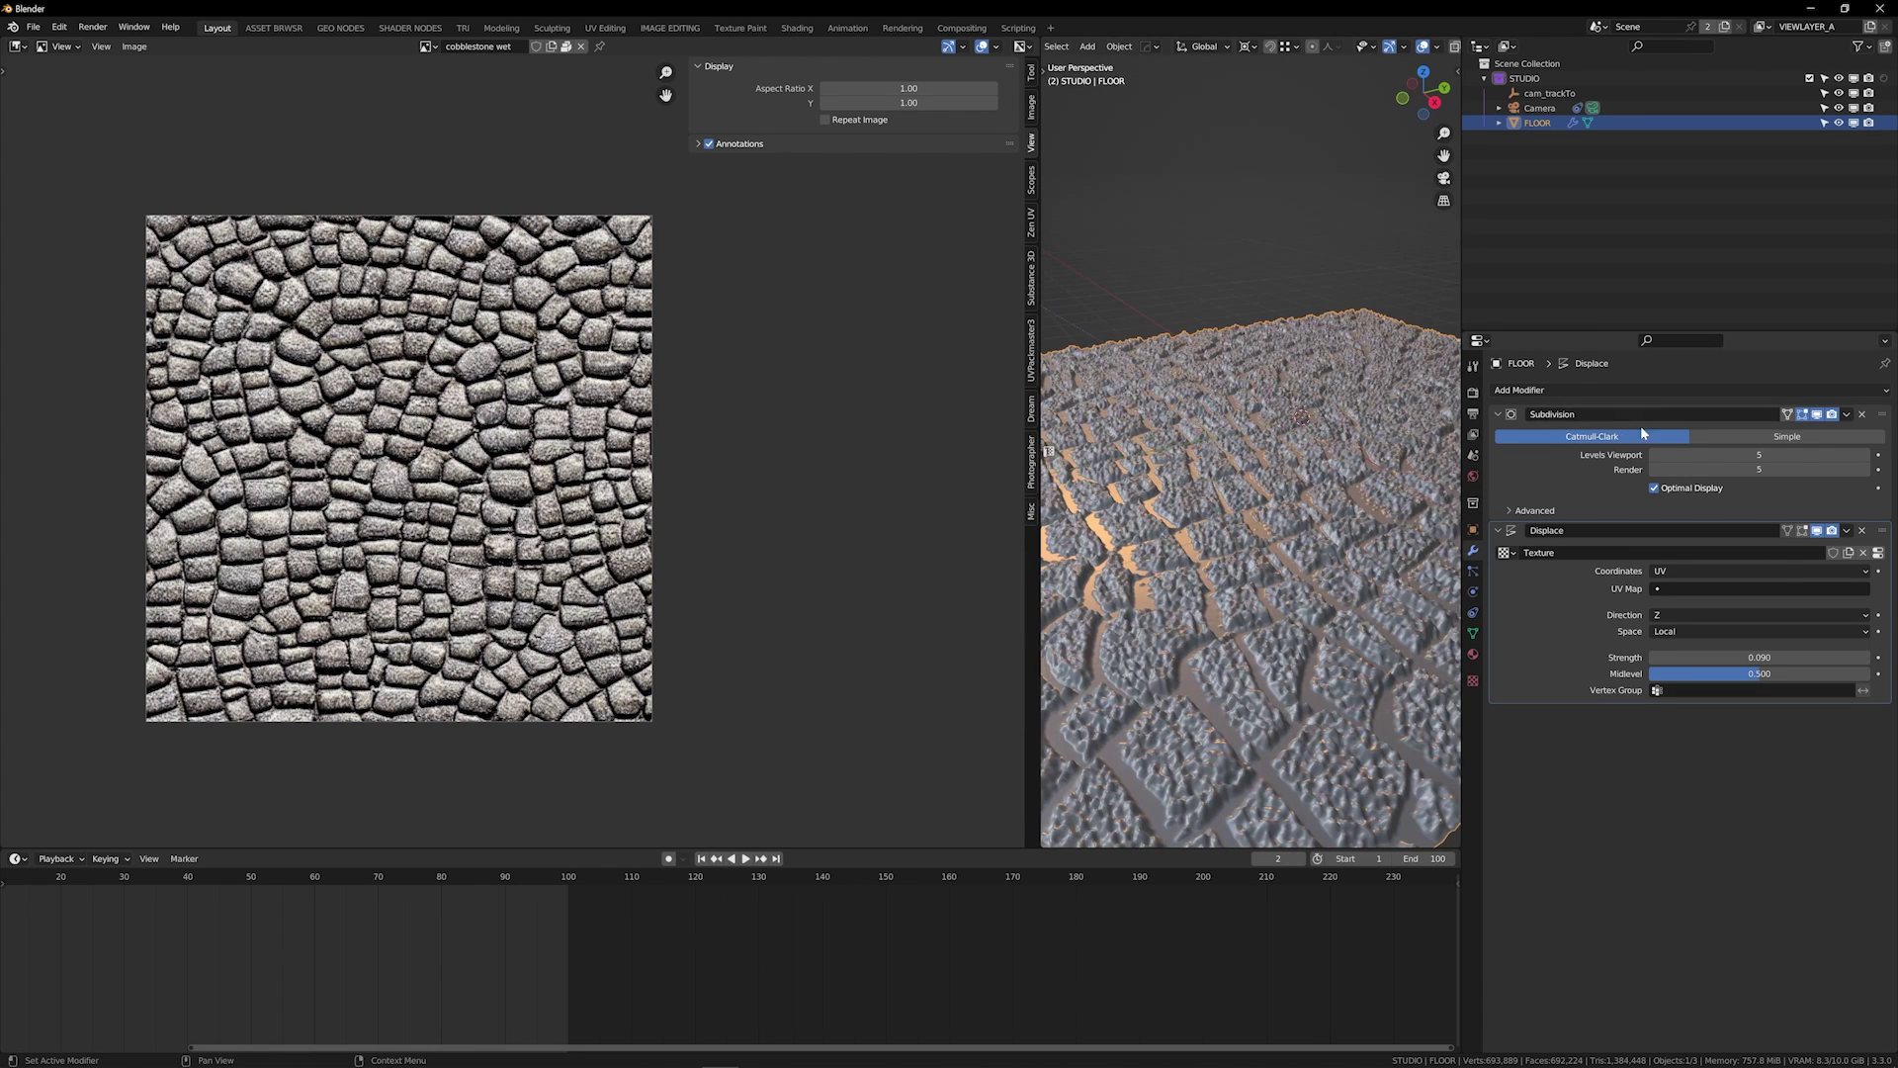
Add a Smooth modifier to the floor with the X and Y axes disabled
left_click(1661, 392)
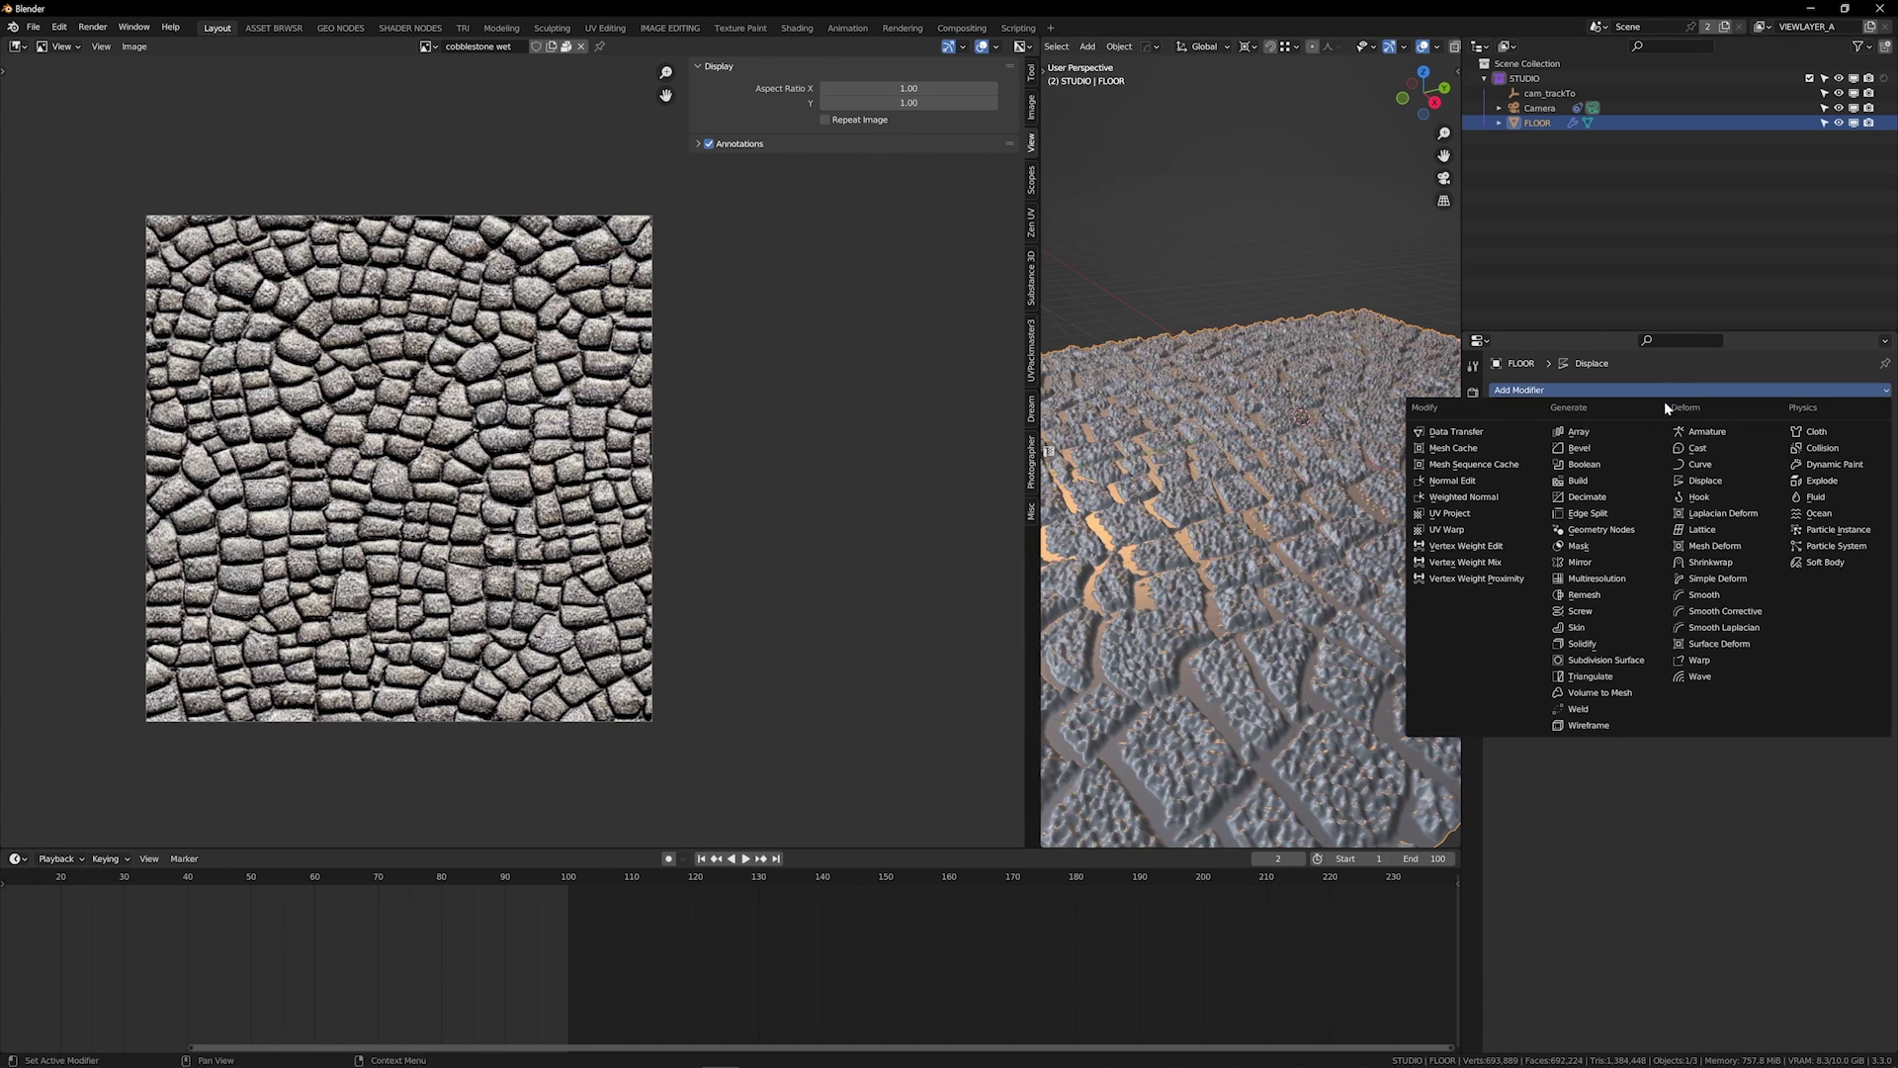
left_click(1719, 596)
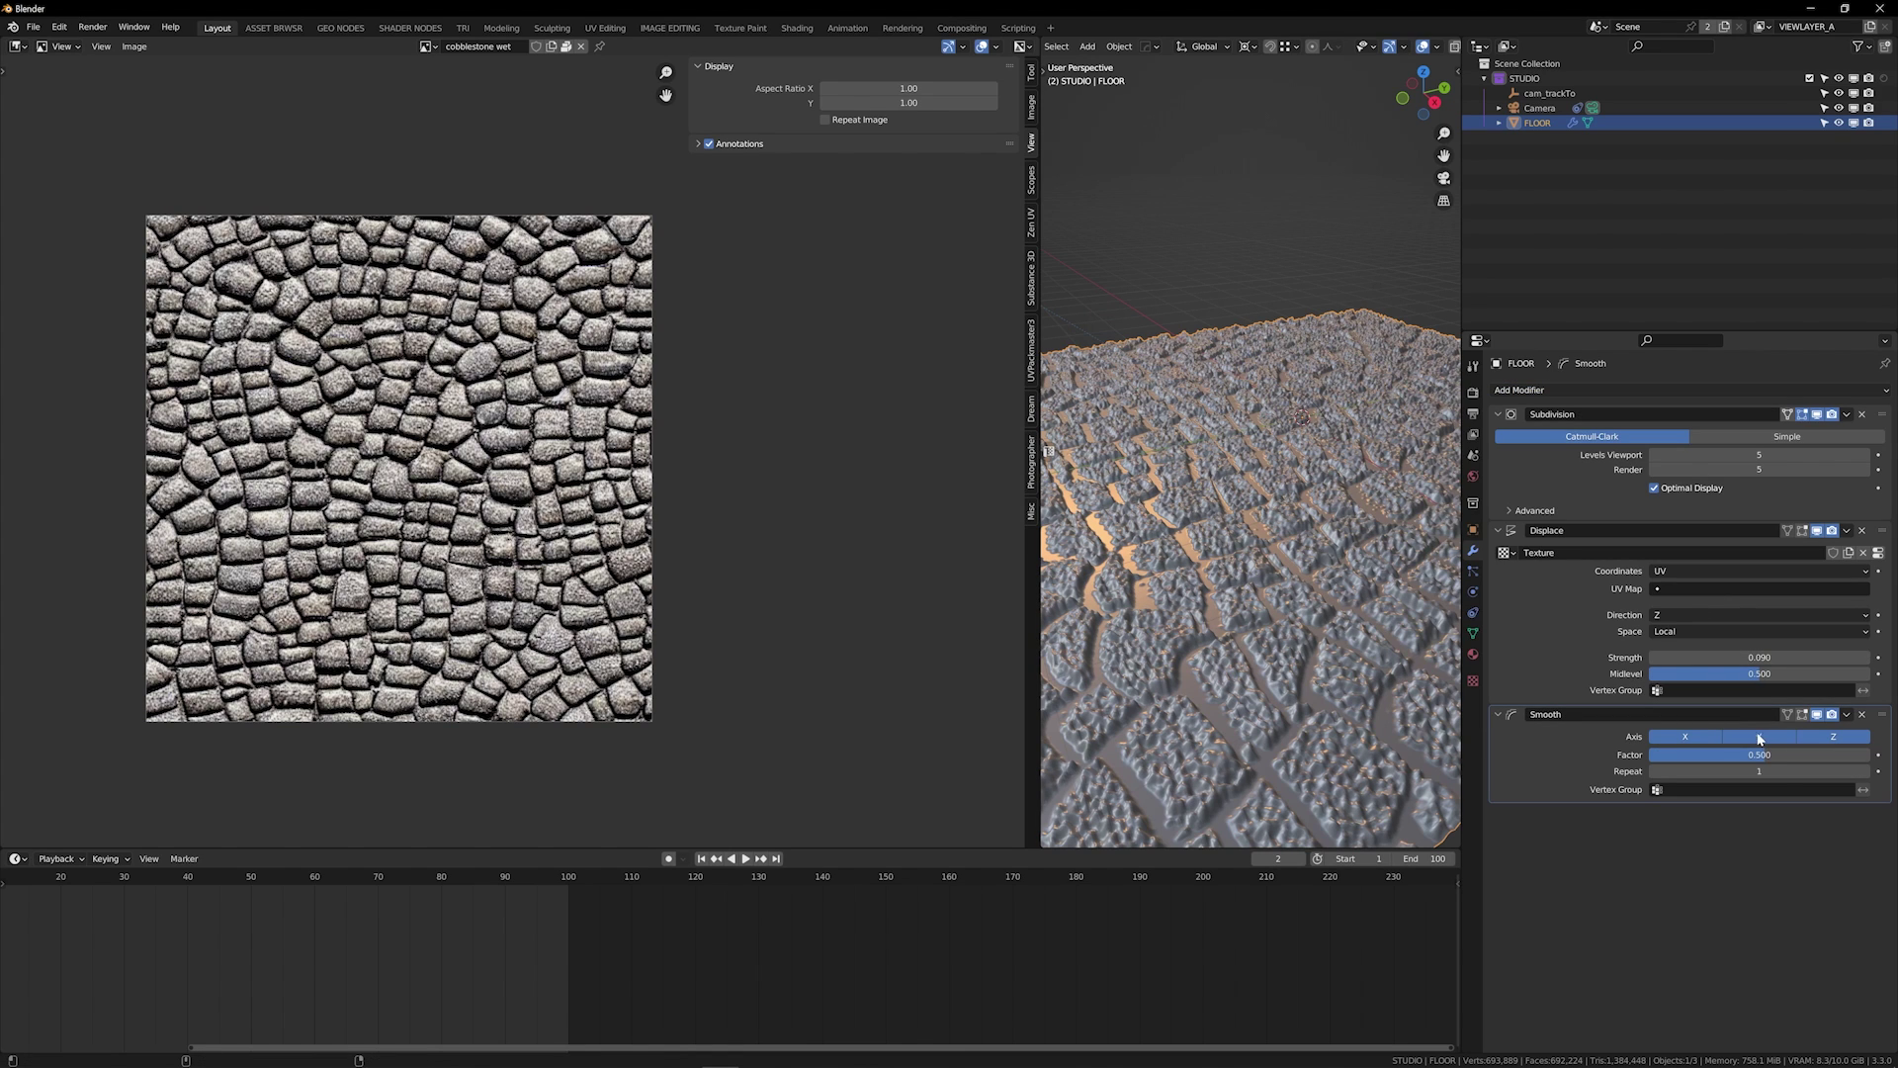
left_click(1759, 737)
left_click(1671, 737)
Try Smooth repeat counts of 15, 25 and 40, settling on 30
left_click(1673, 736)
left_click(1759, 771)
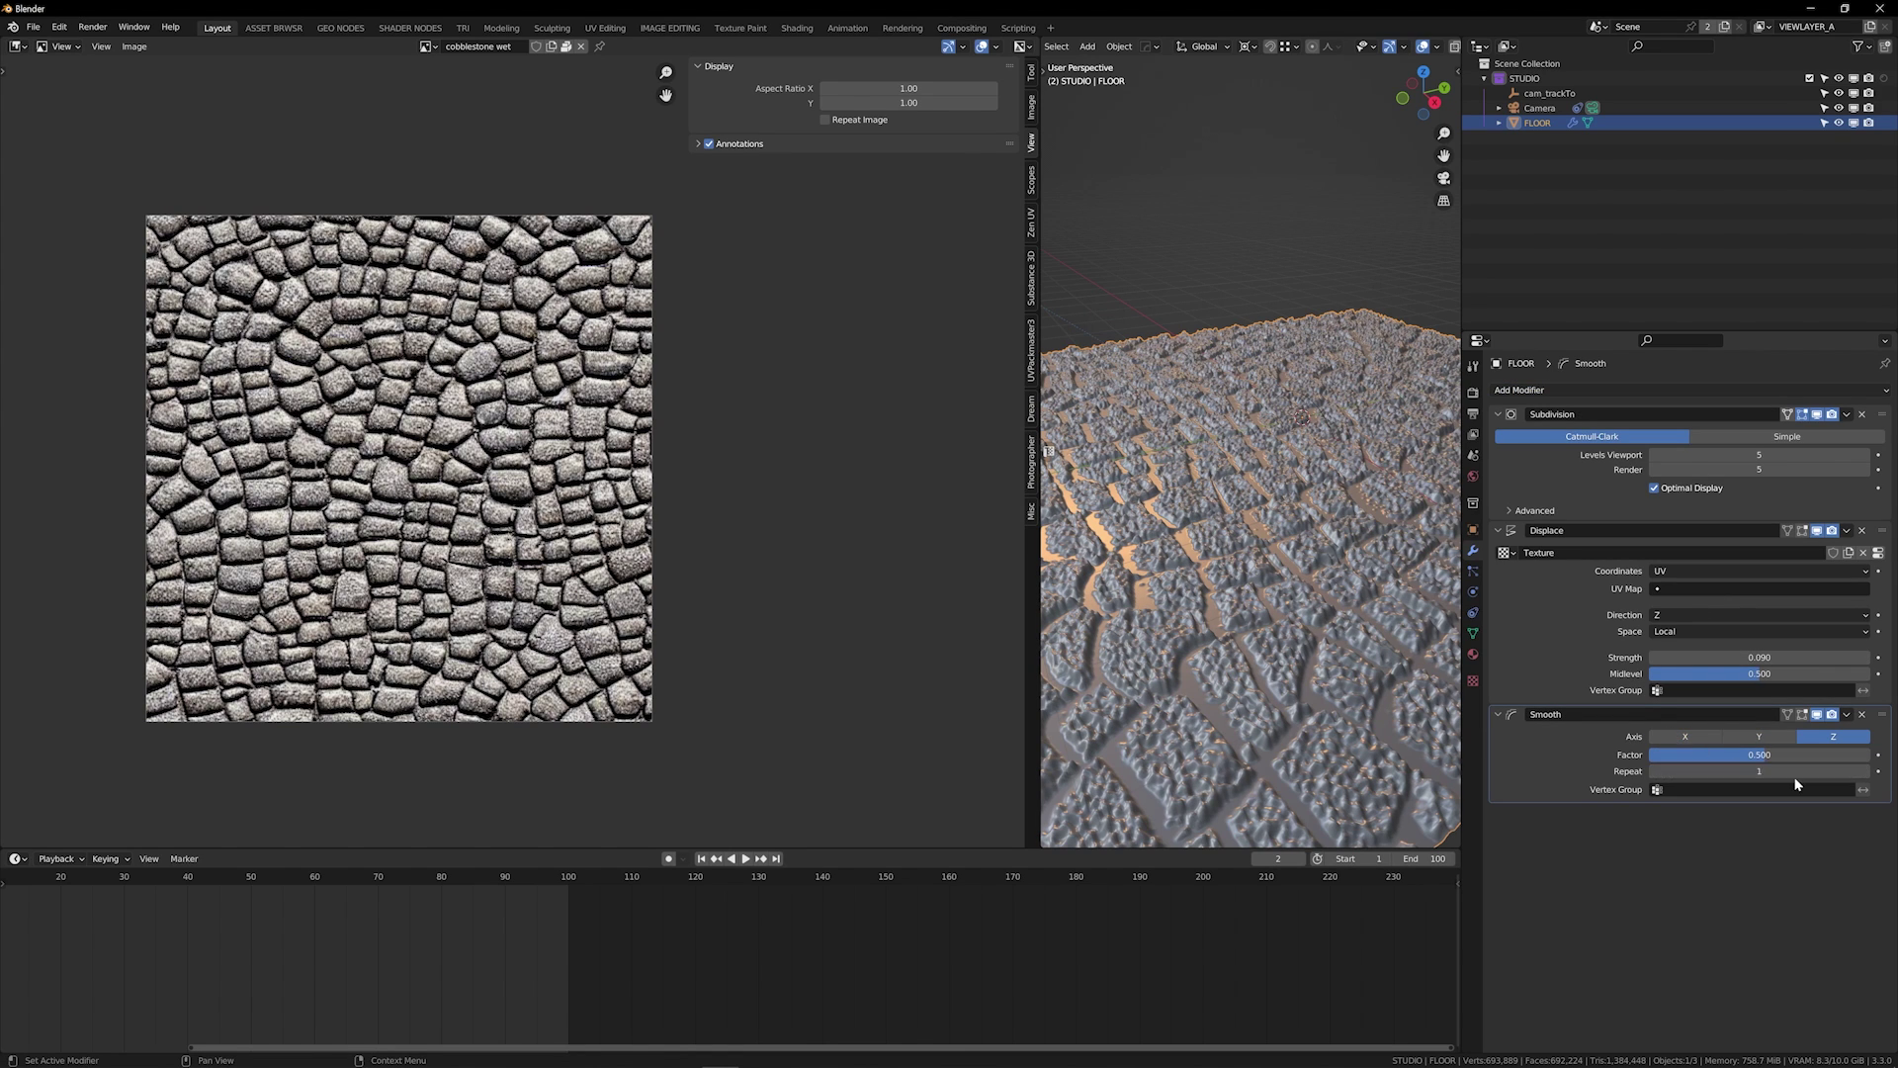
key("Return")
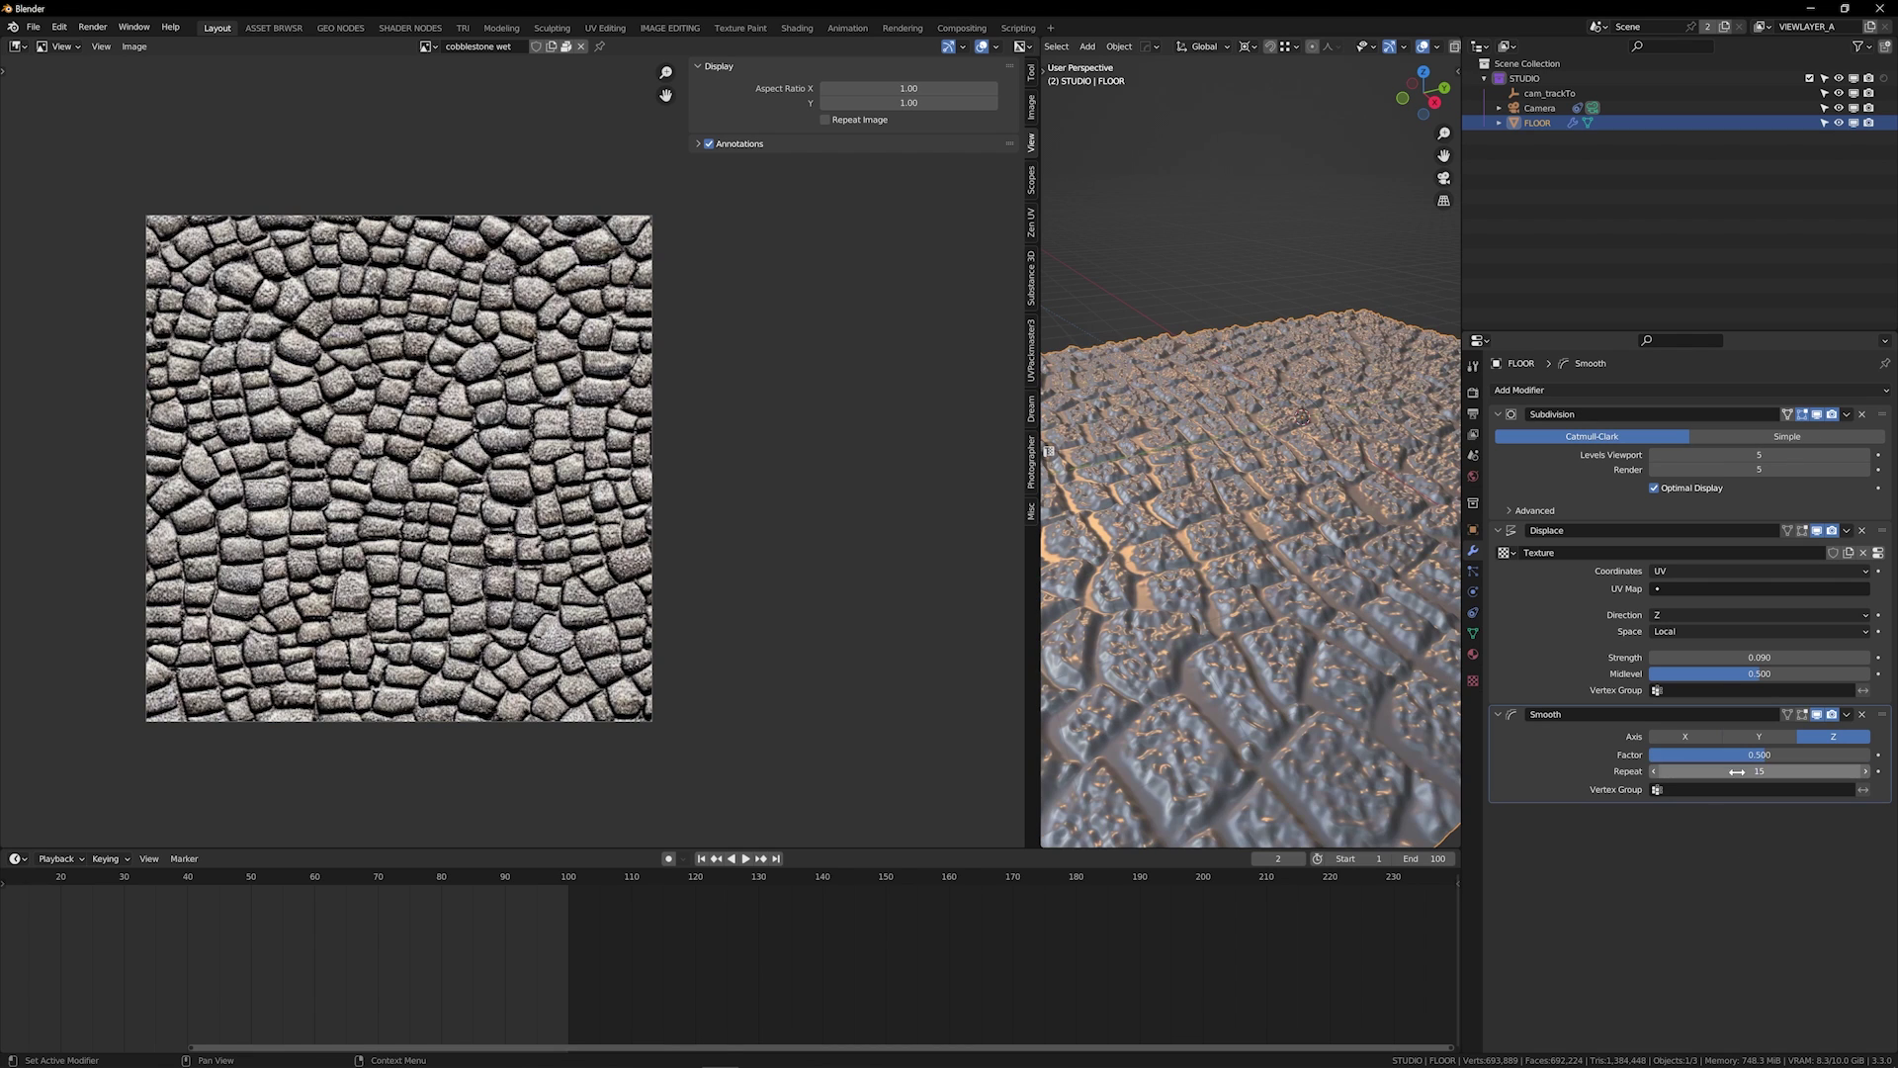
left_click(1737, 771)
type("25")
key("Return")
mouse_move(1384, 731)
middle_mouse_down()
mouse_move(1413, 692)
mouse_move(1434, 751)
mouse_move(1360, 717)
middle_mouse_up()
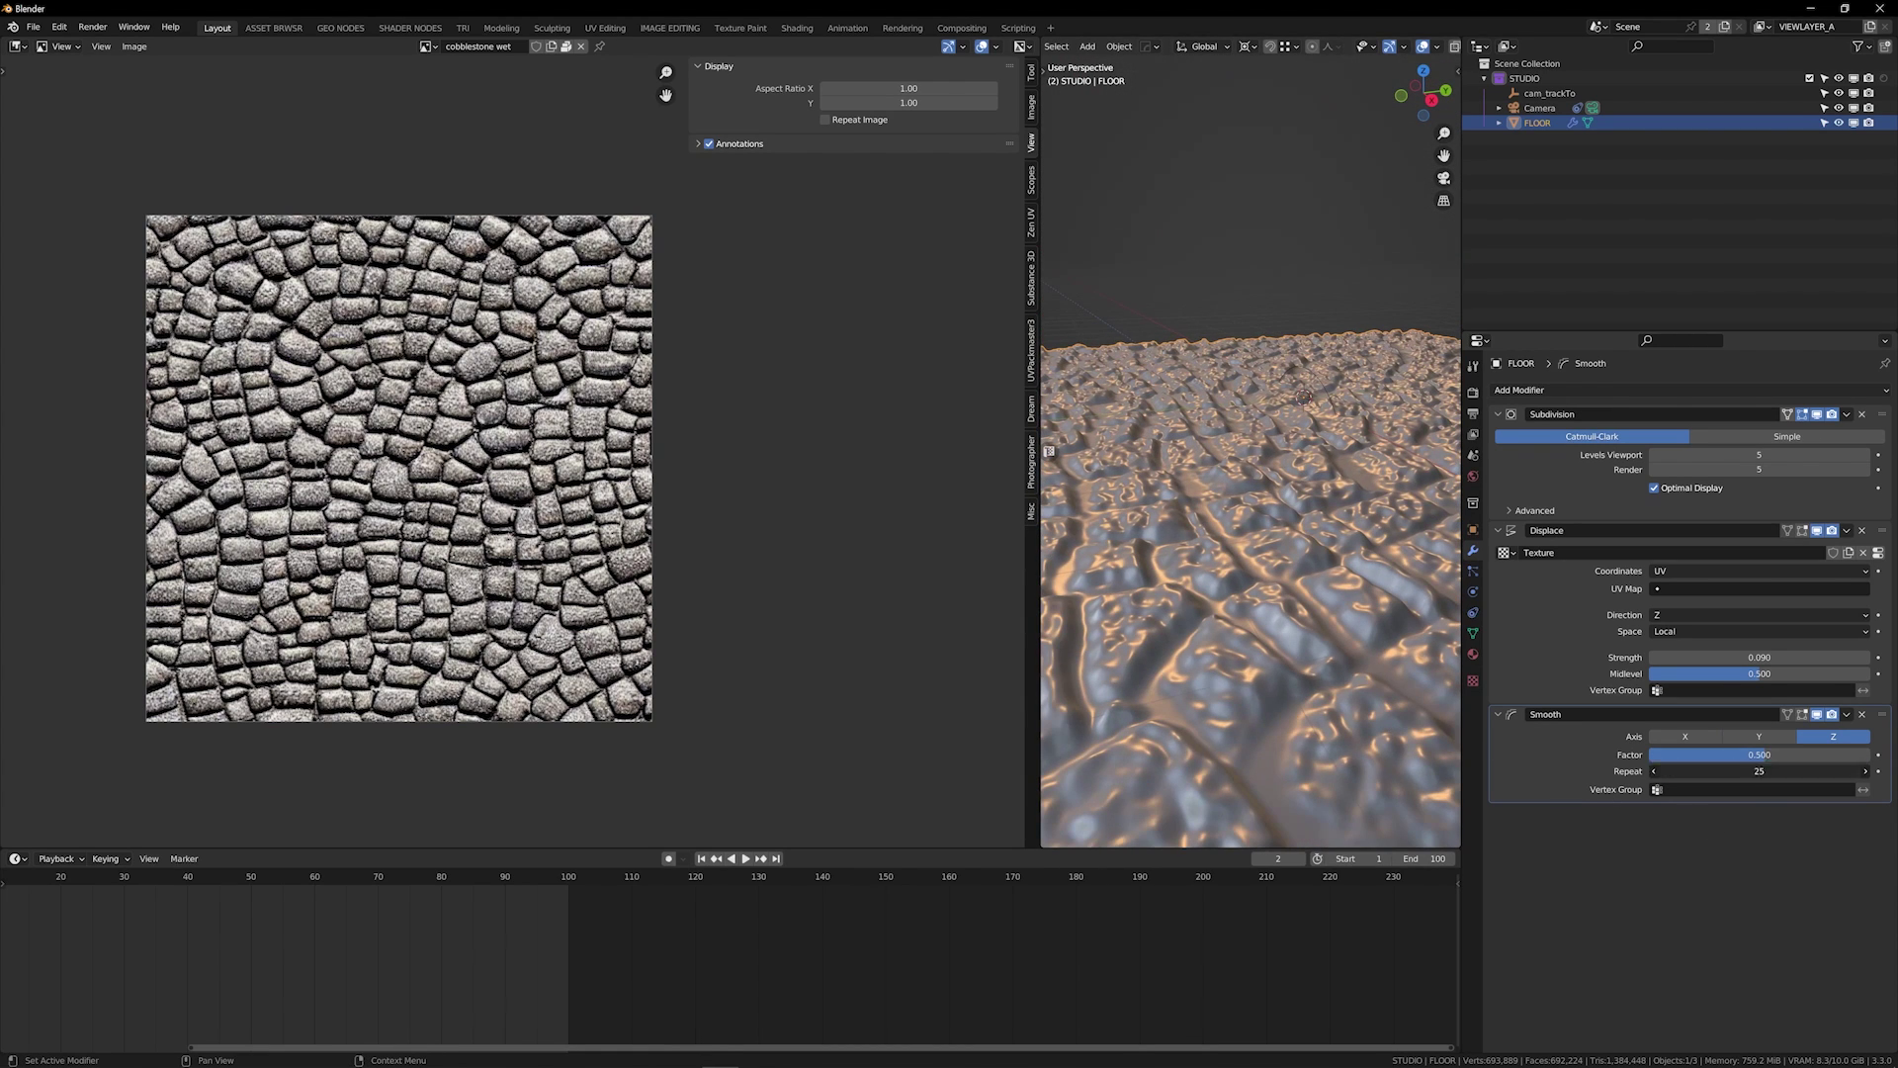
type("40")
key("Return")
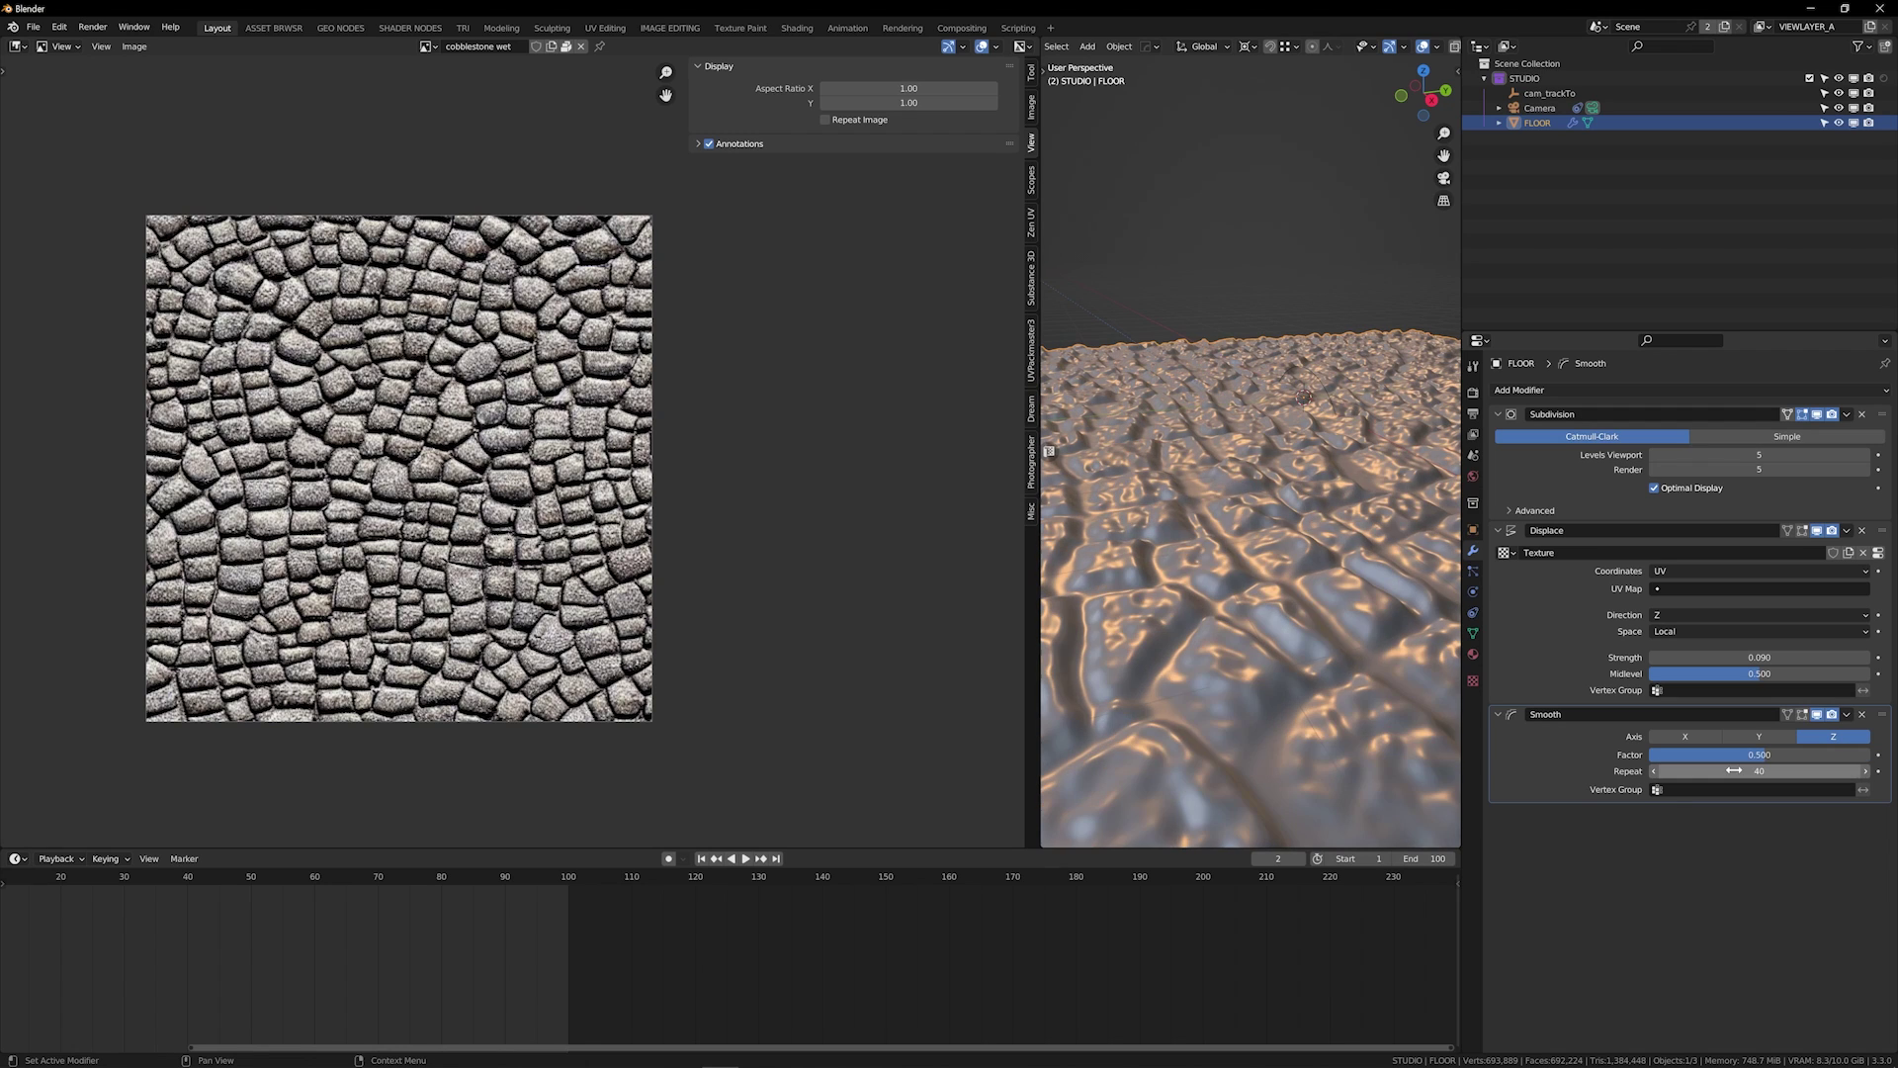
scroll(1339, 662, "down", 4)
middle_click_drag(1338, 661, 1360, 700)
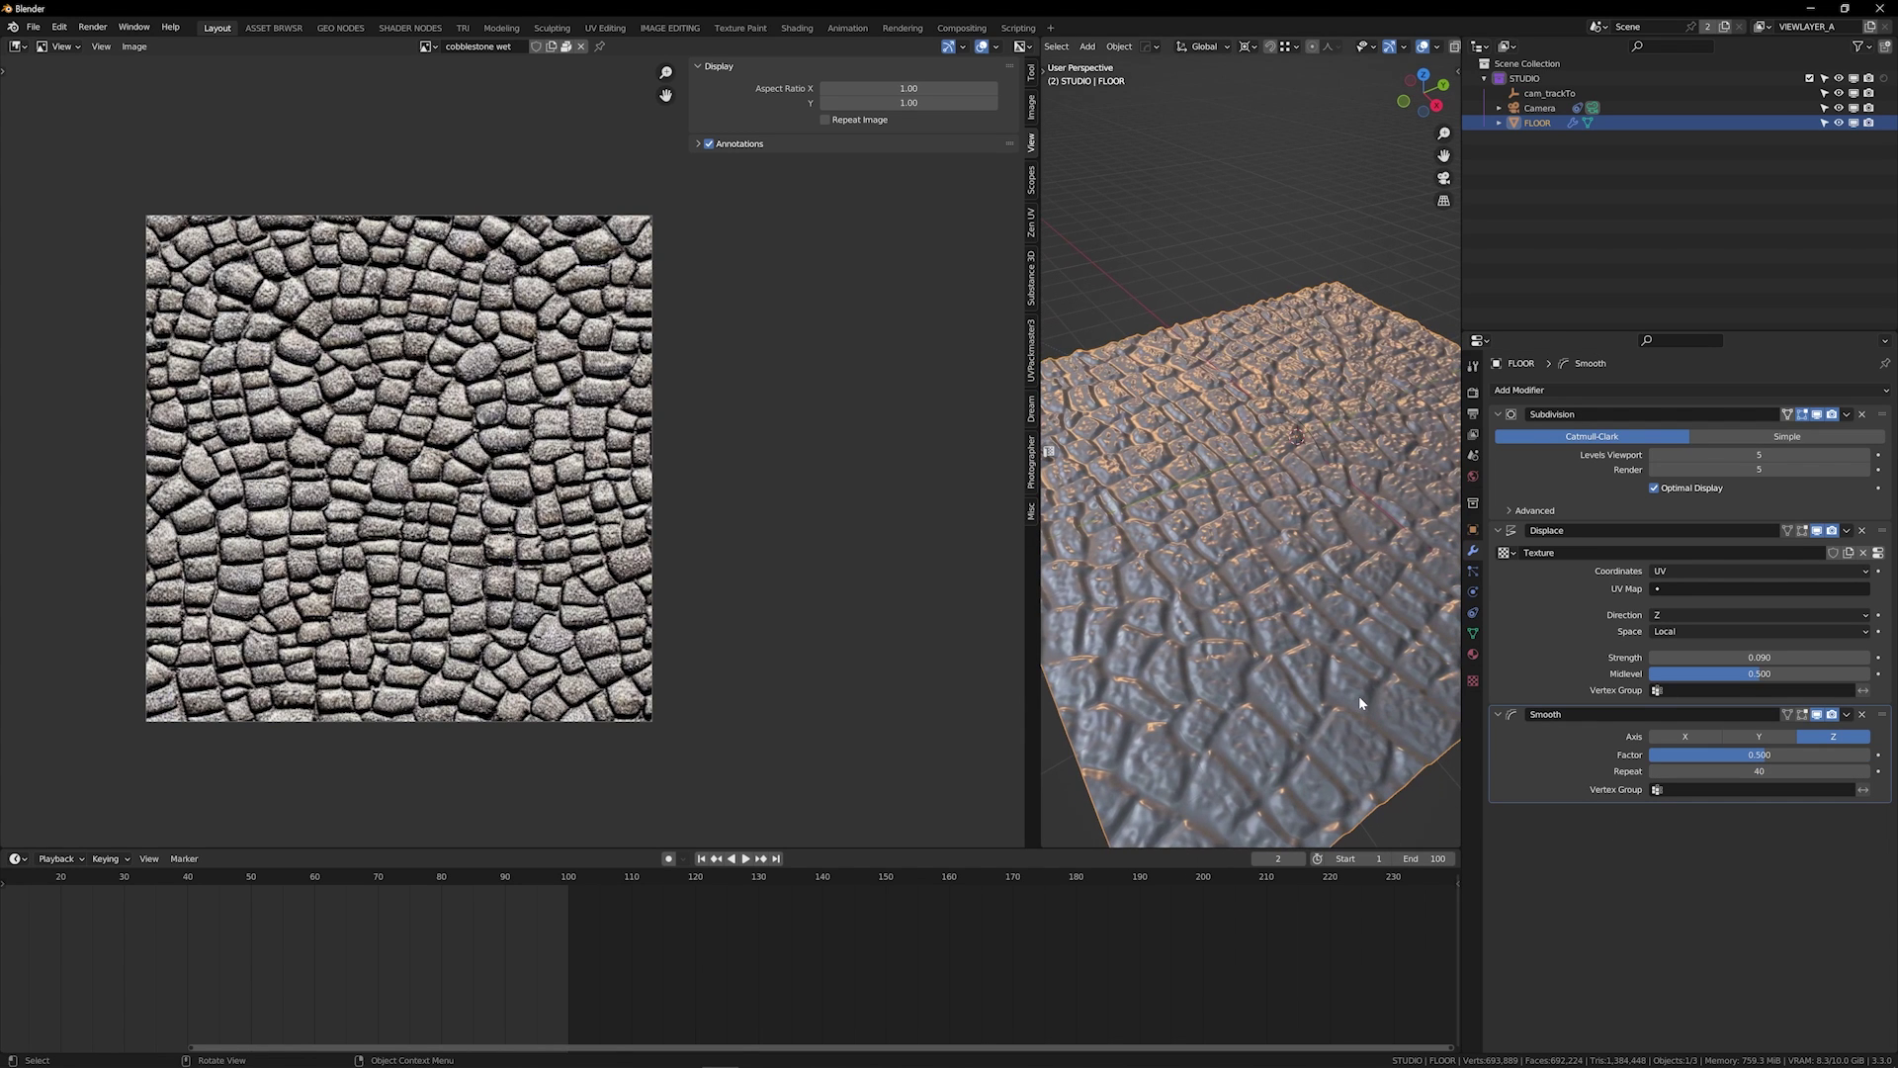
left_click(1686, 771)
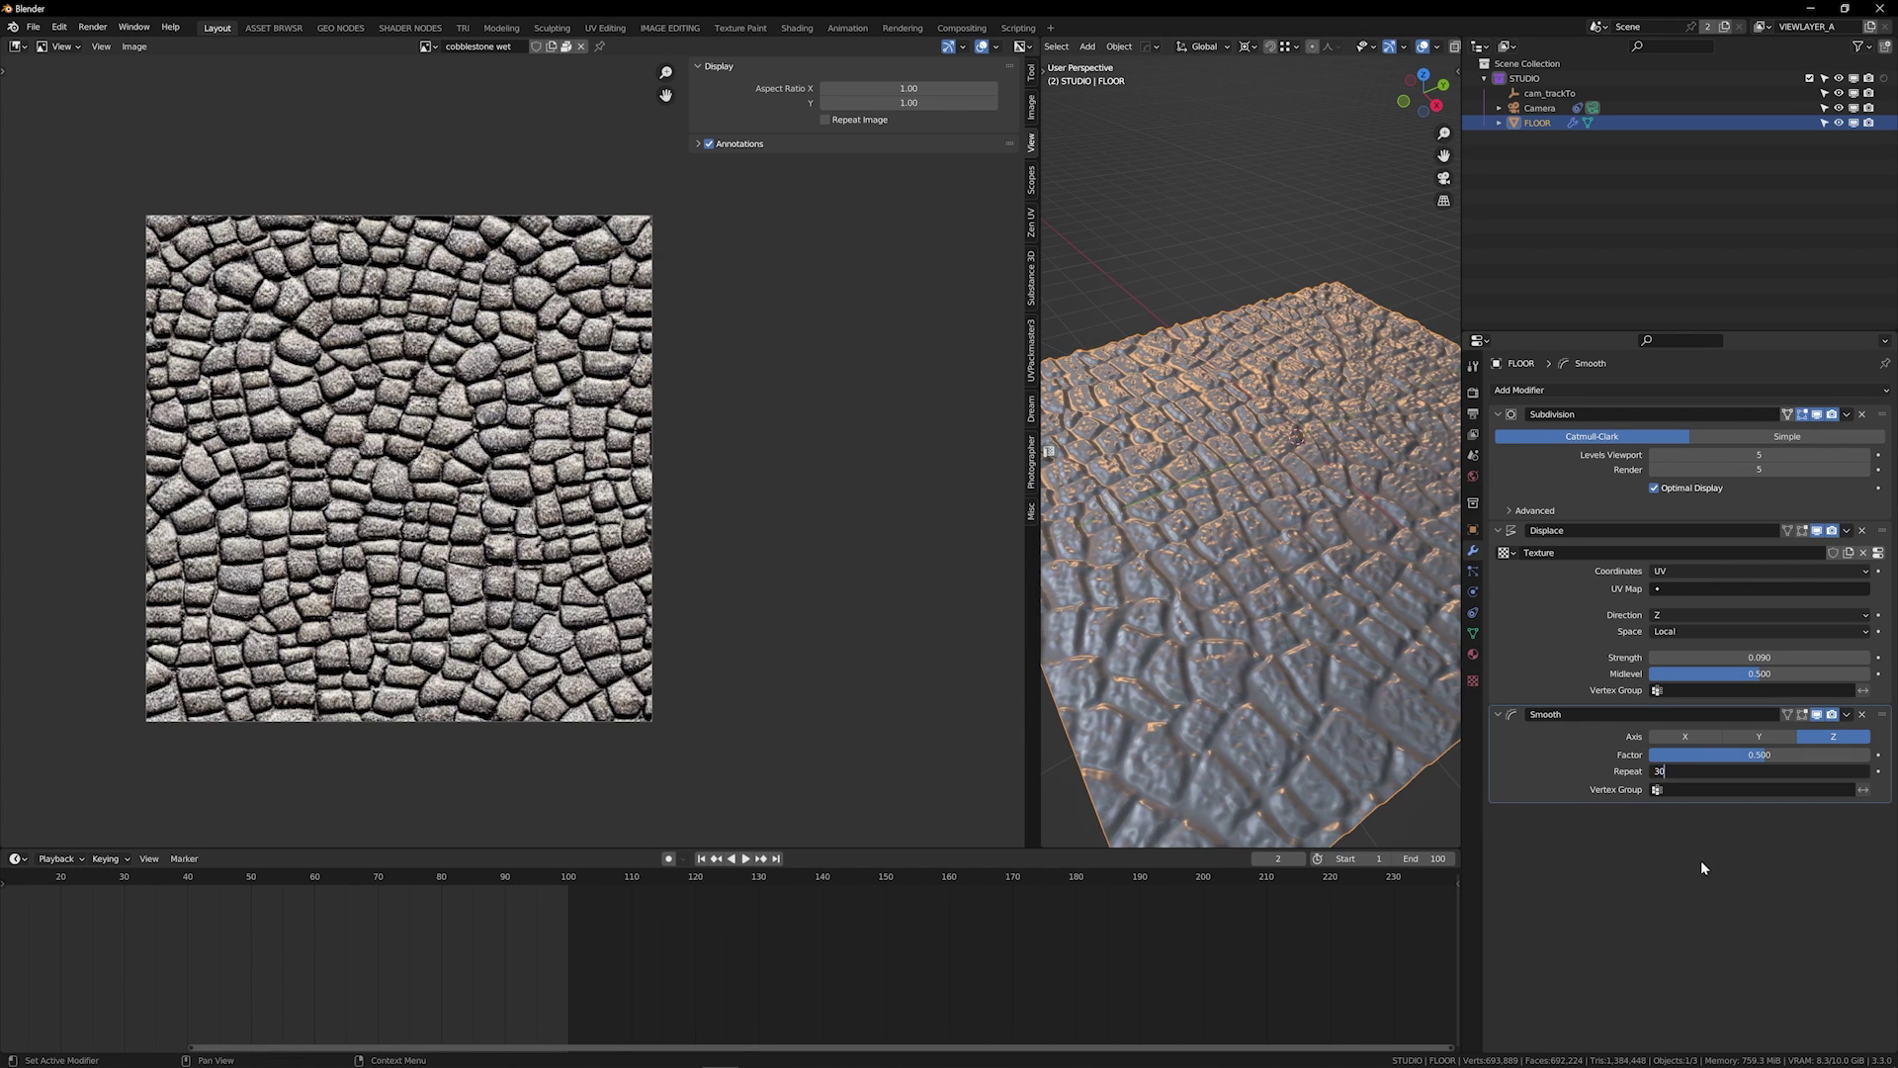
key("Return")
Check the smoothed floor in rendered shading, then switch to Material Preview
middle_click_drag(1368, 664, 1385, 636)
key("z")
left_click(1372, 555)
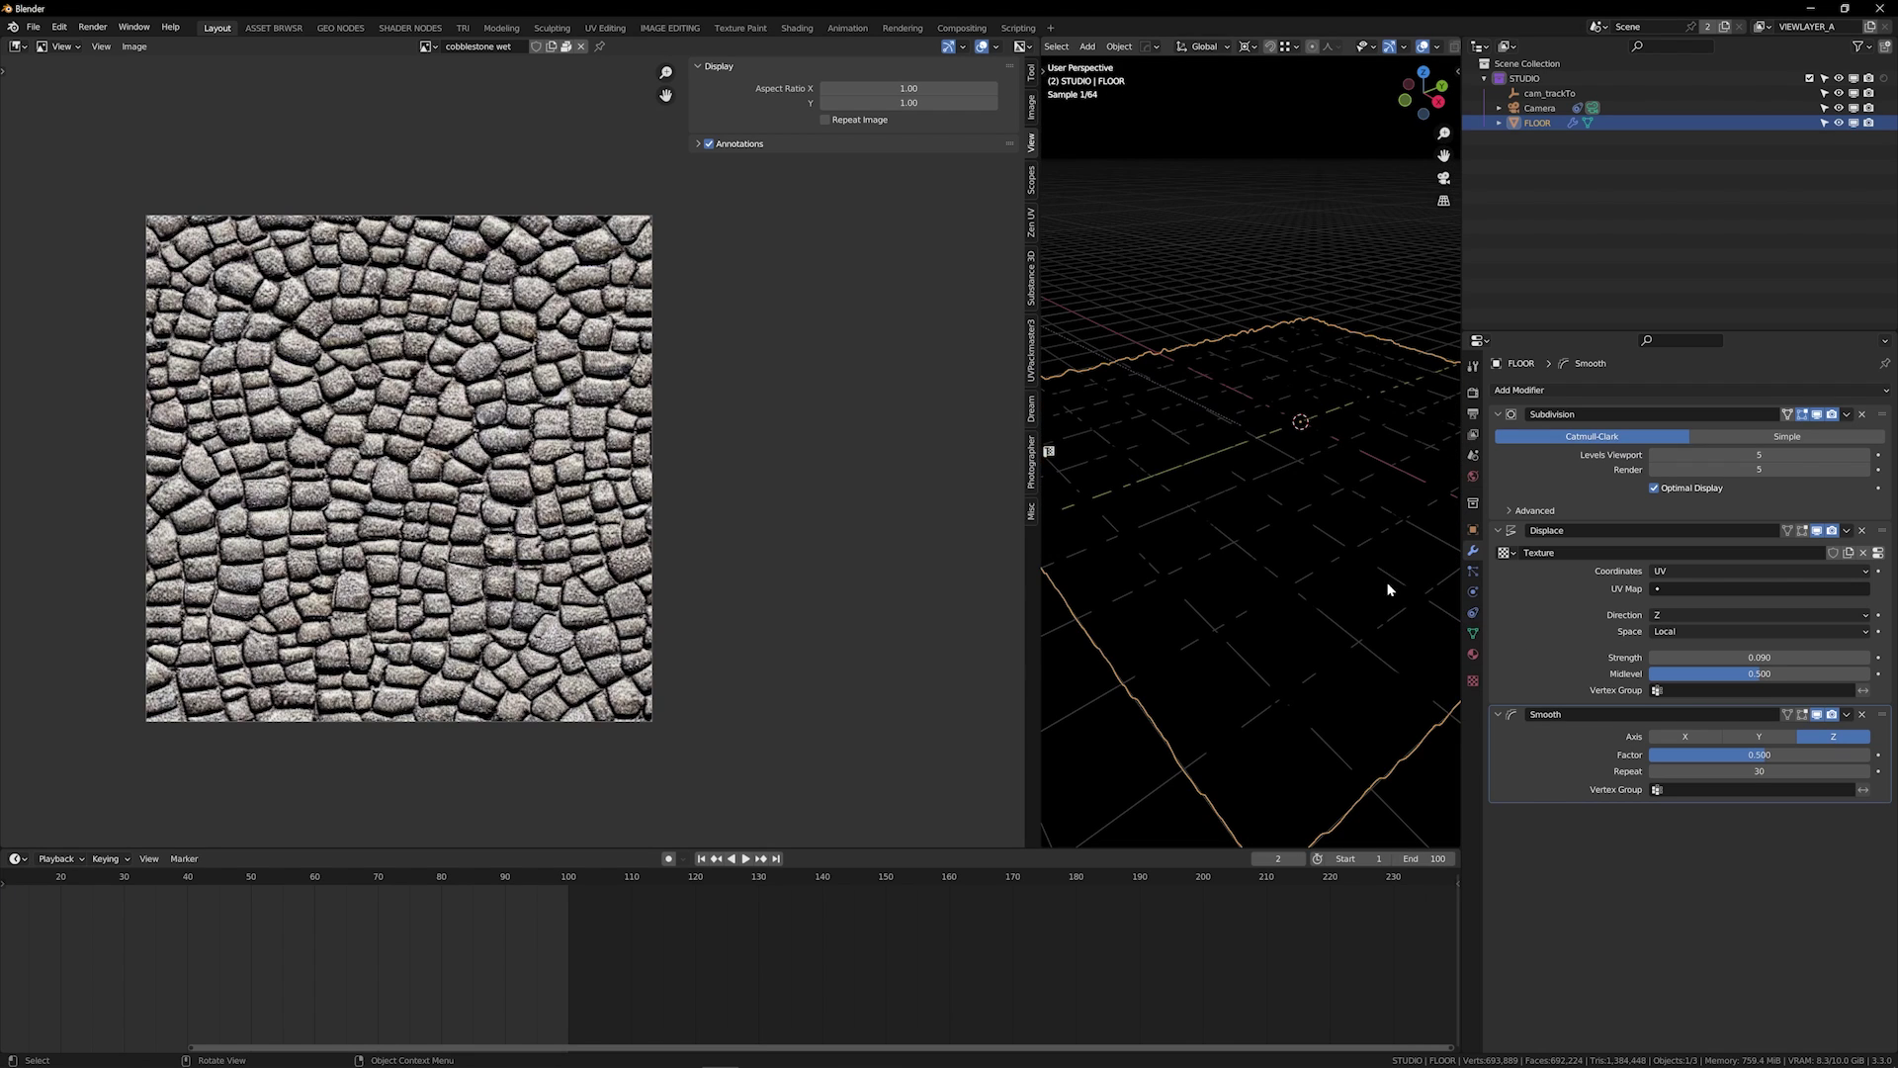
key("z")
left_click(1368, 625)
mouse_move(1317, 559)
middle_mouse_down()
mouse_move(1248, 544)
mouse_move(1305, 603)
mouse_move(1342, 563)
middle_mouse_up()
scroll(1343, 563, "down", 6)
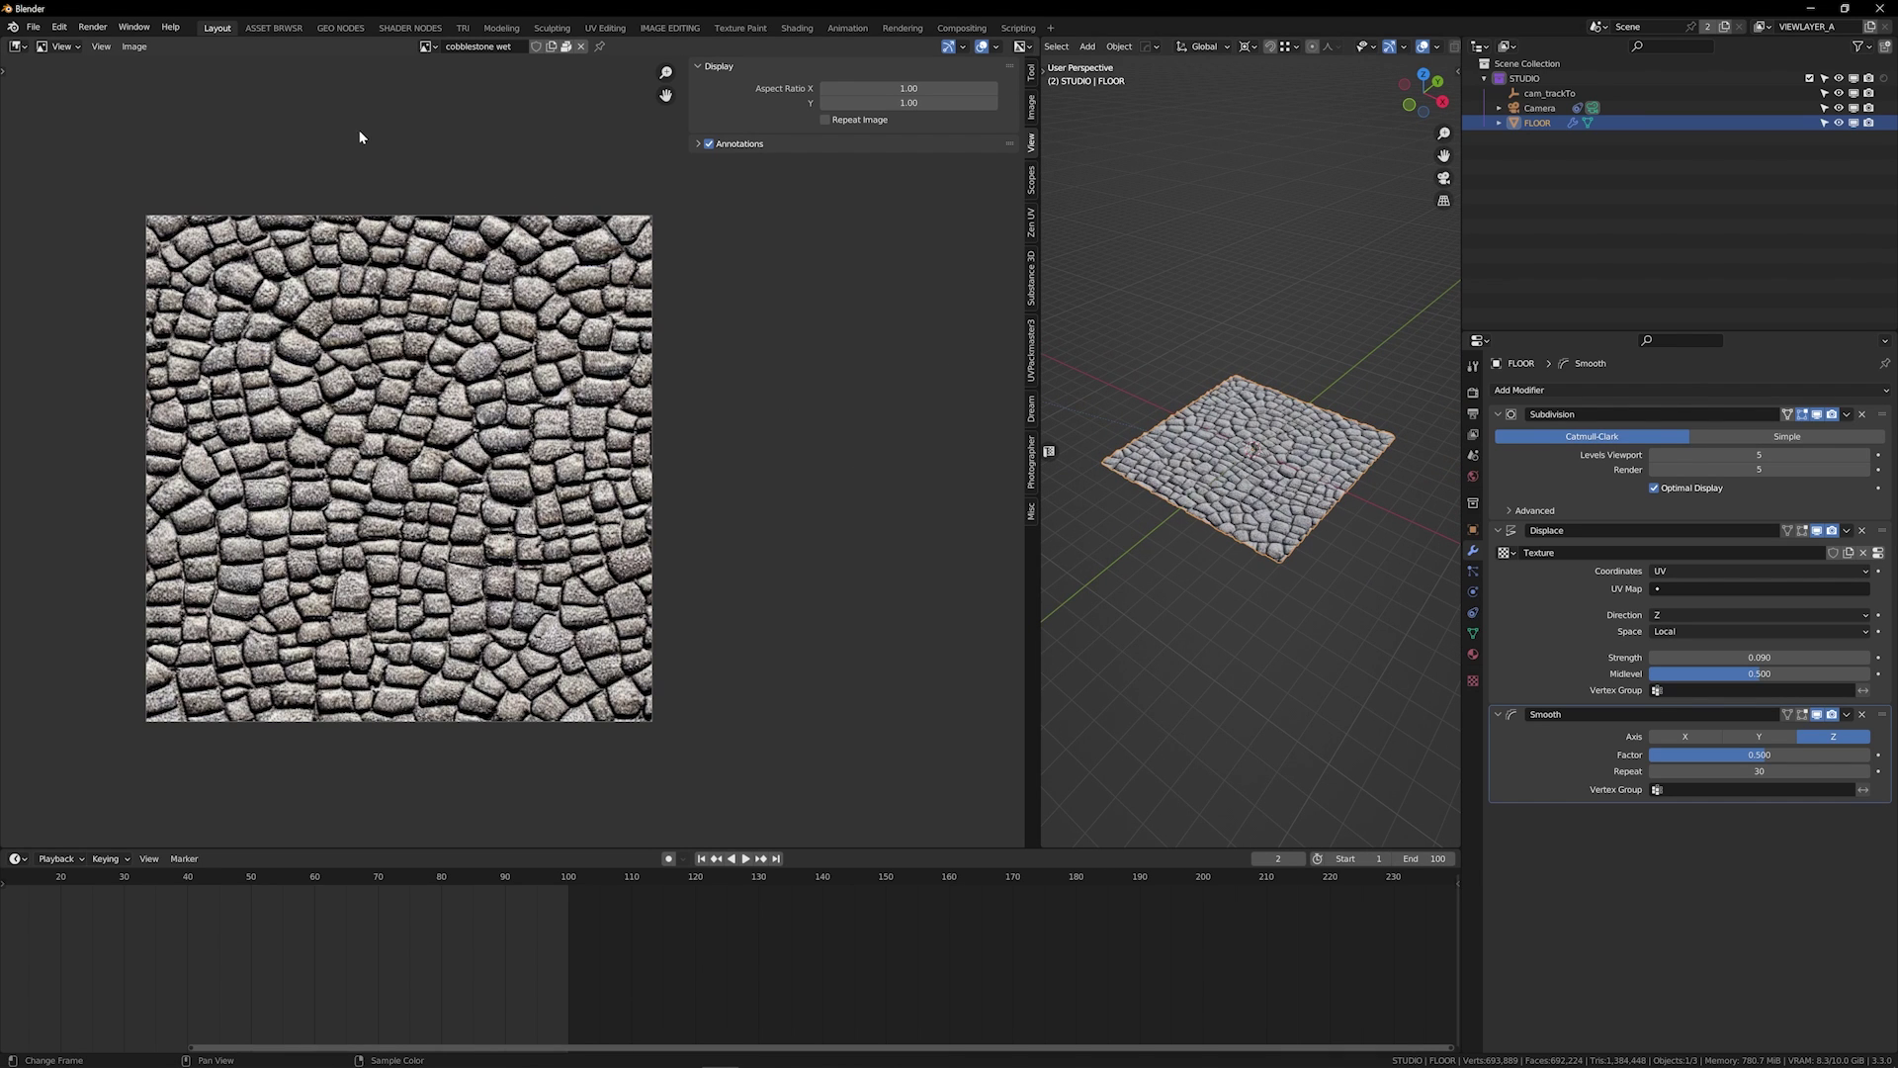
In the UV Editor, scale all of the floor's UVs by 3 on X, Y and Z
left_click(17, 46)
left_click(40, 122)
key("Tab")
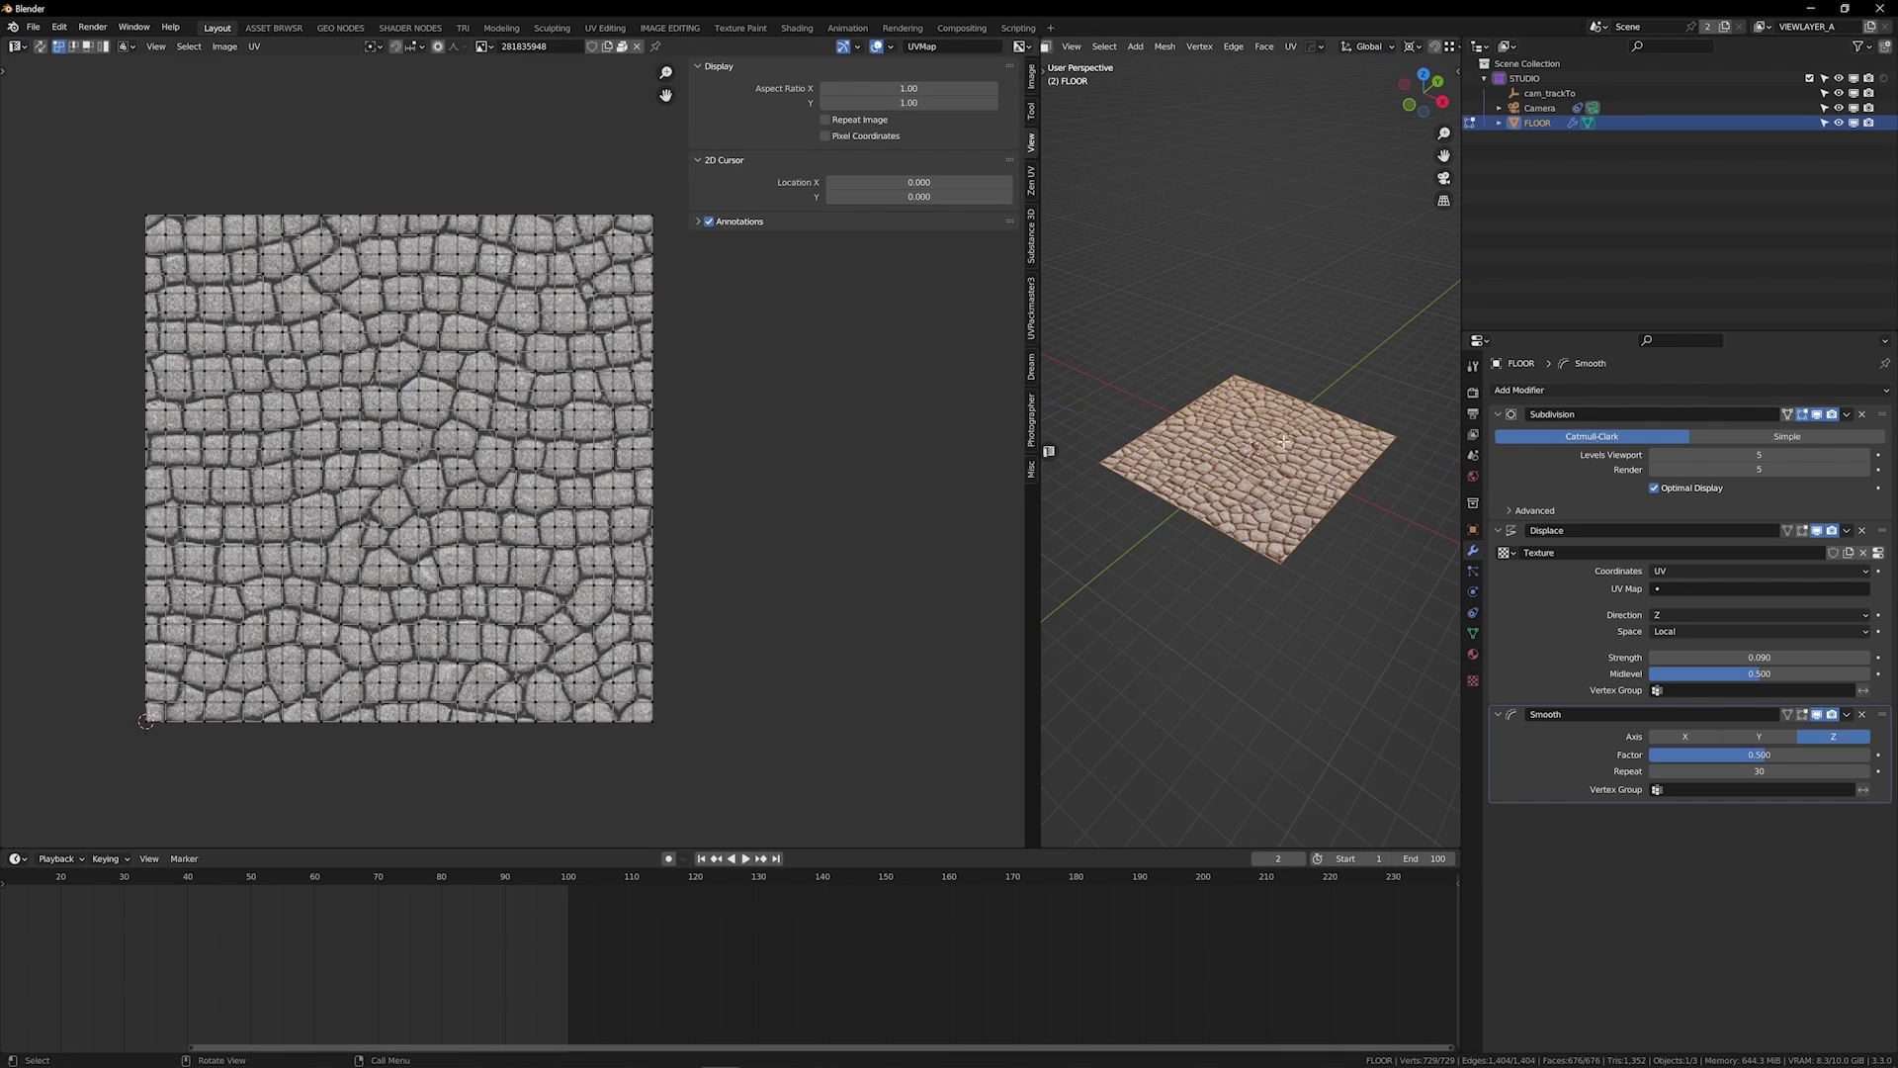
key("a")
key("s")
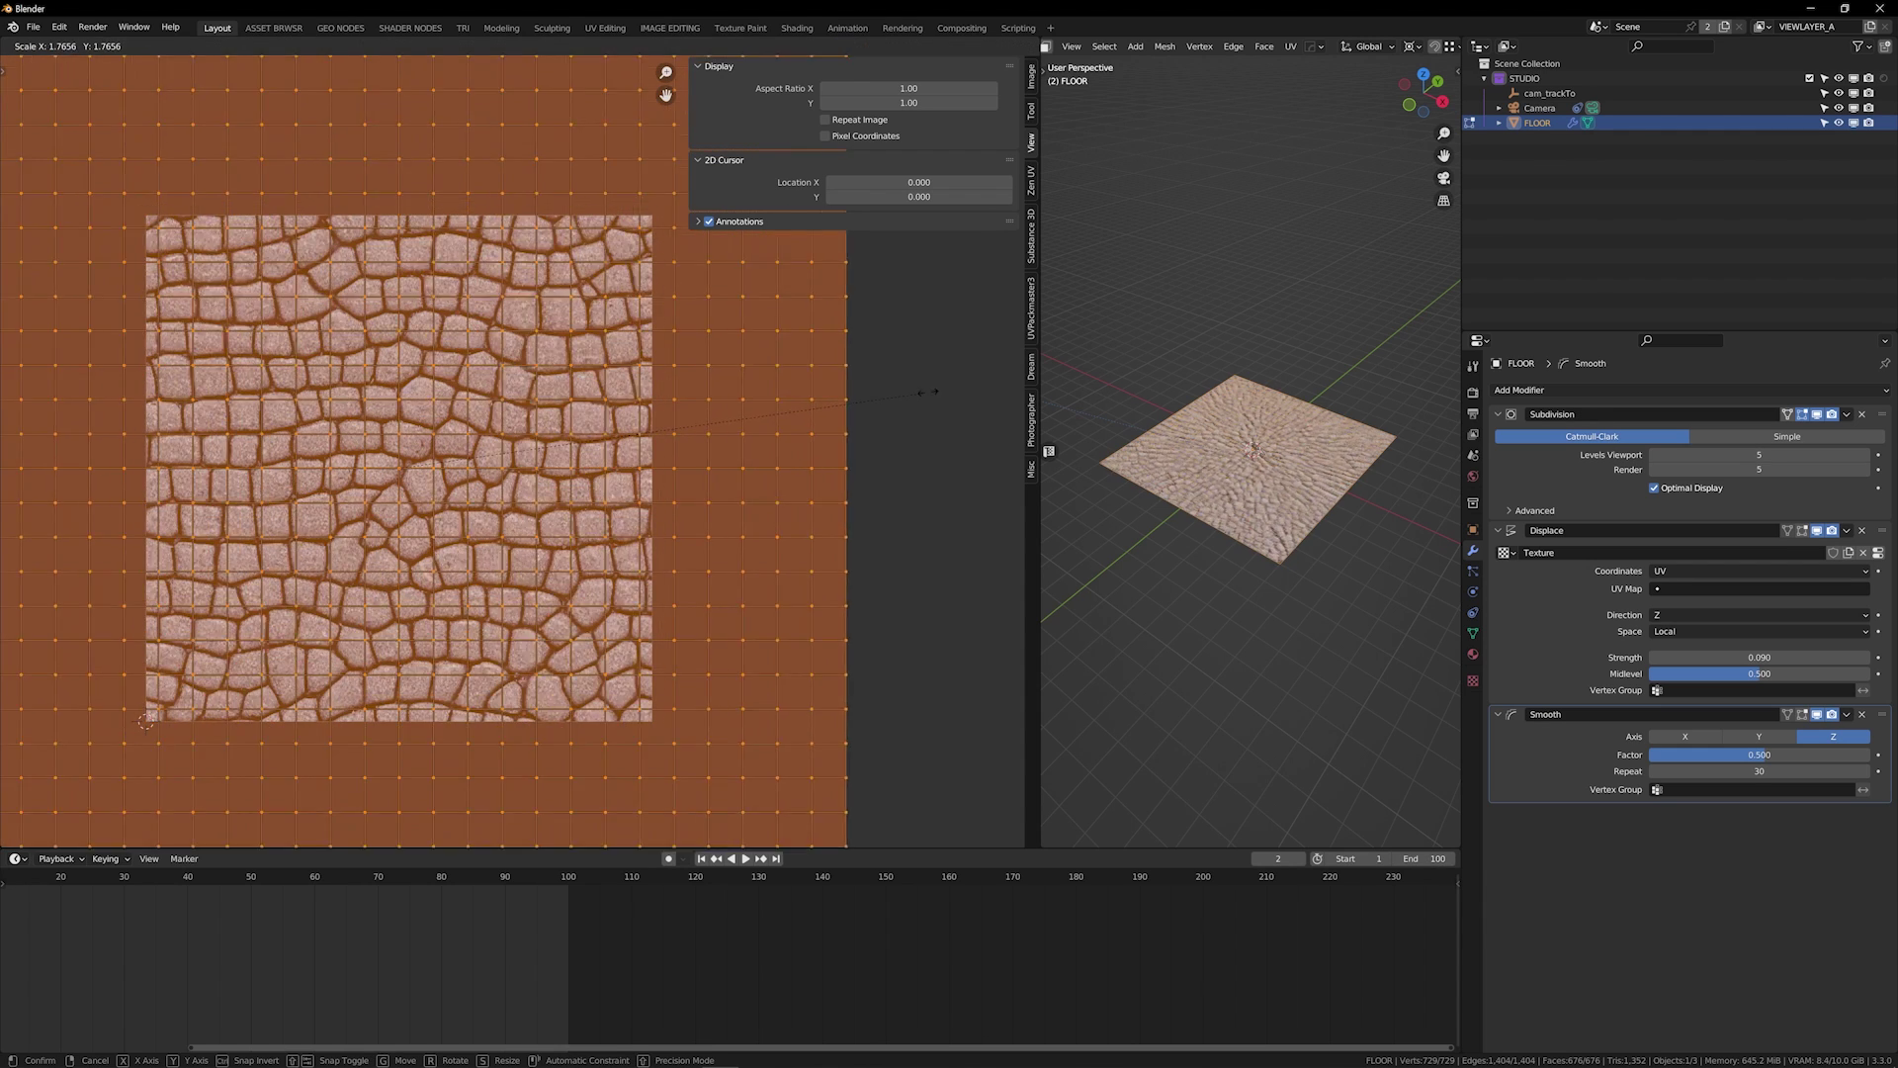
left_click(26, 442)
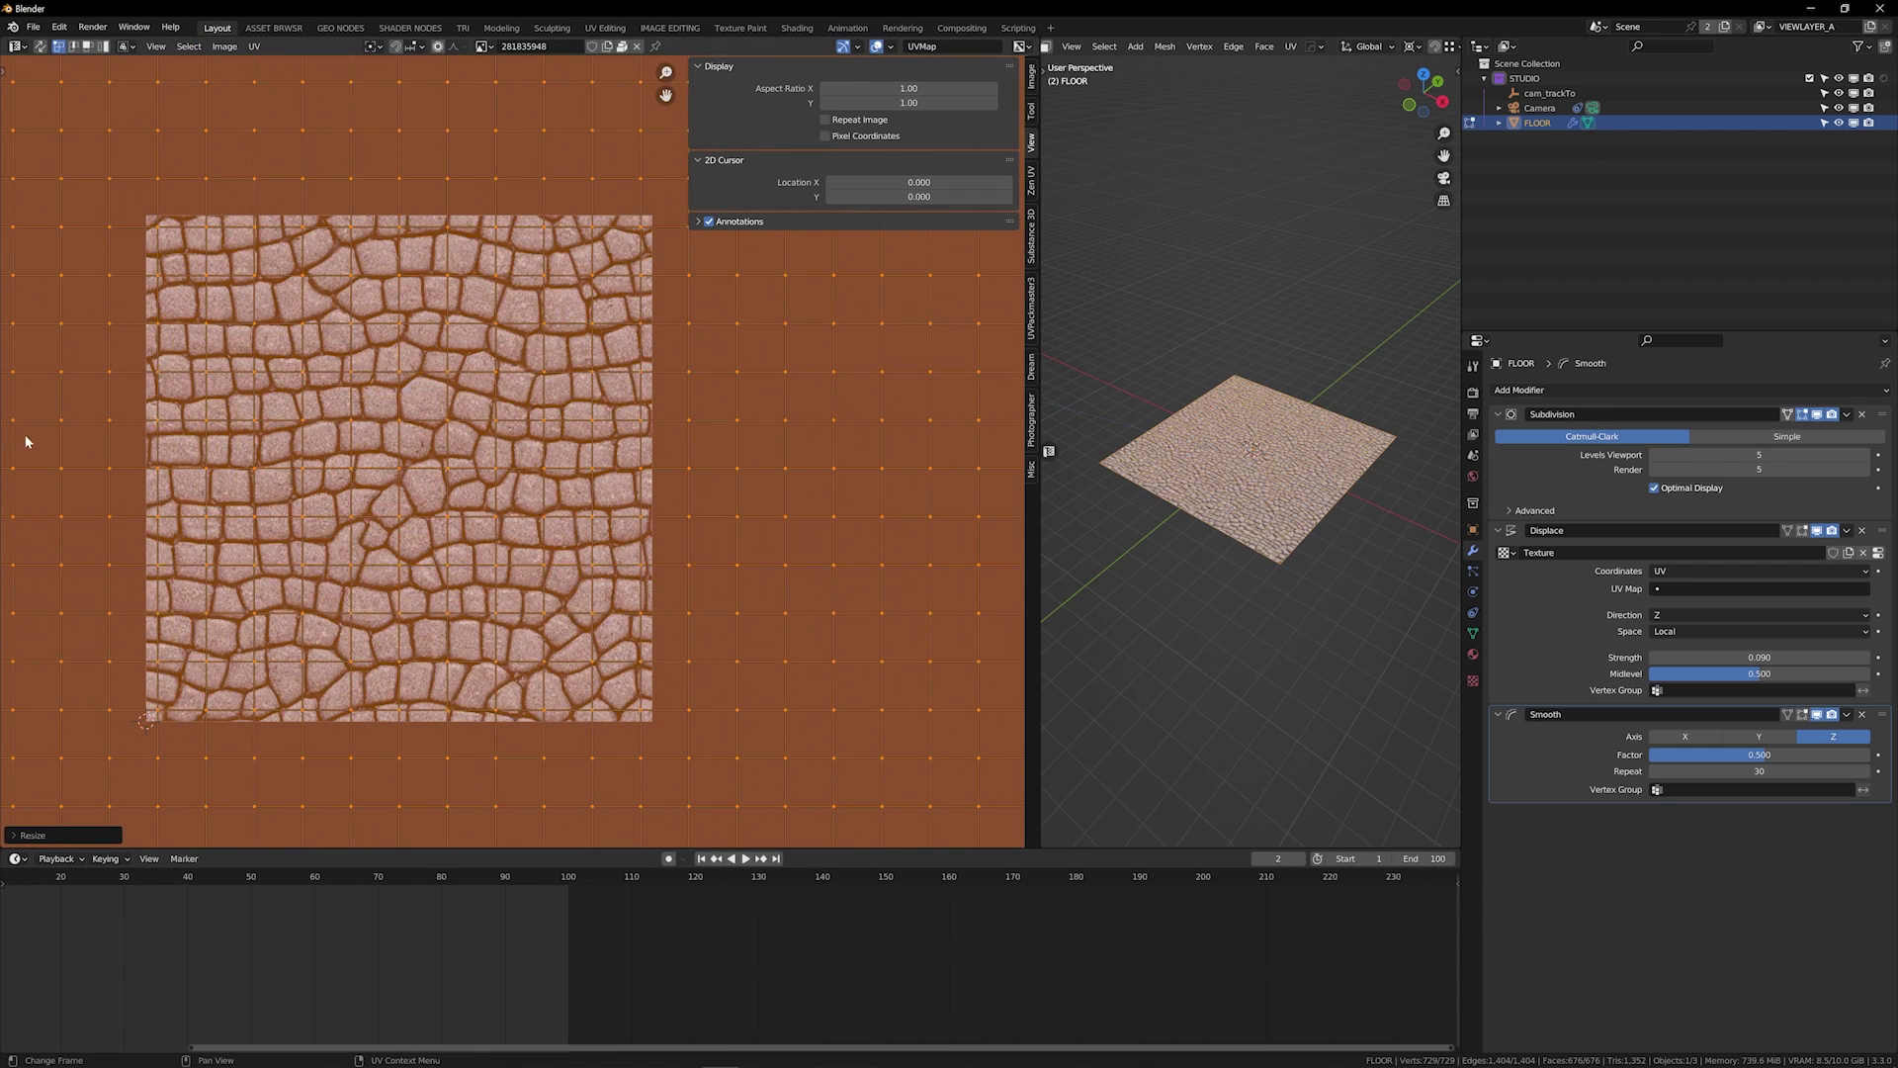
left_click(55, 834)
left_click_drag(147, 769, 147, 798)
type("3")
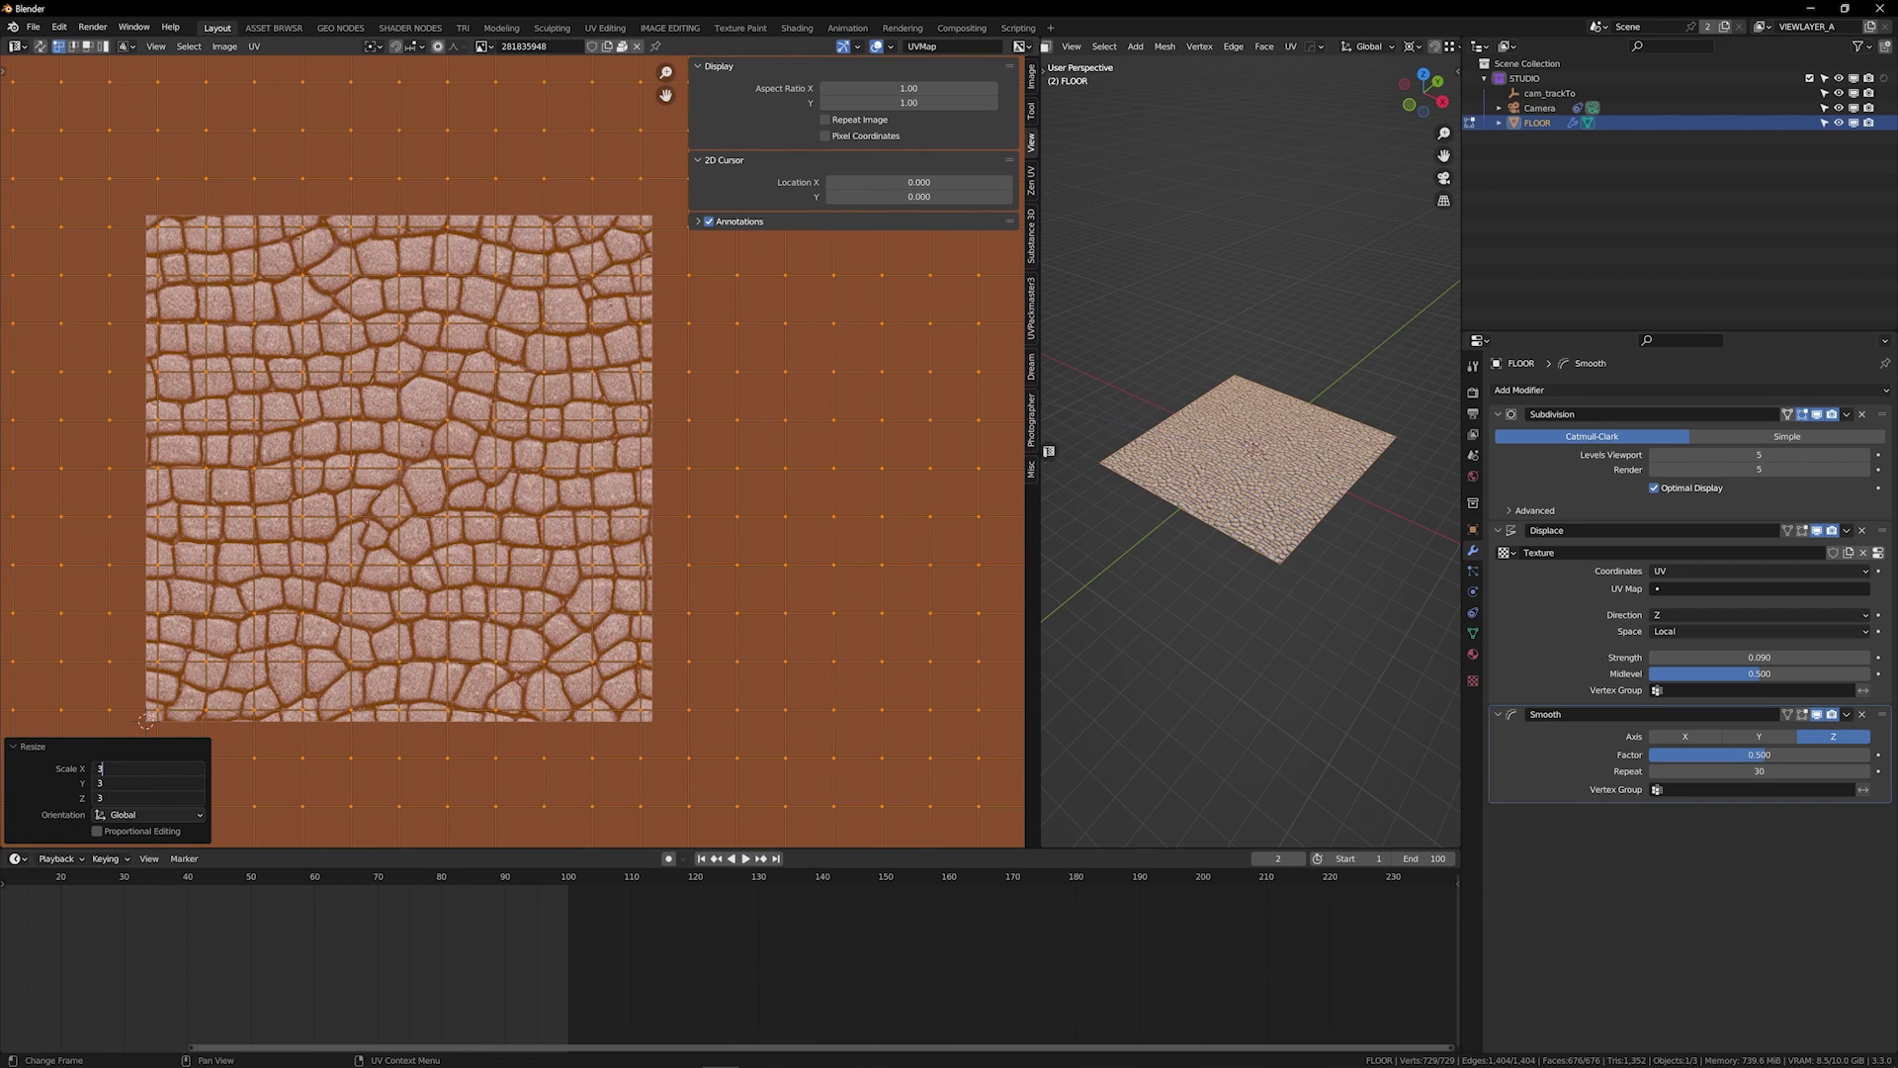
key("Return")
scroll(1088, 539, "up", 2)
key("Tab")
Set the Displace modifier's UV Map to UVMap
middle_click_drag(1092, 547, 1223, 529)
scroll(1252, 501, "down", 3)
middle_click_drag(1123, 571, 1421, 601)
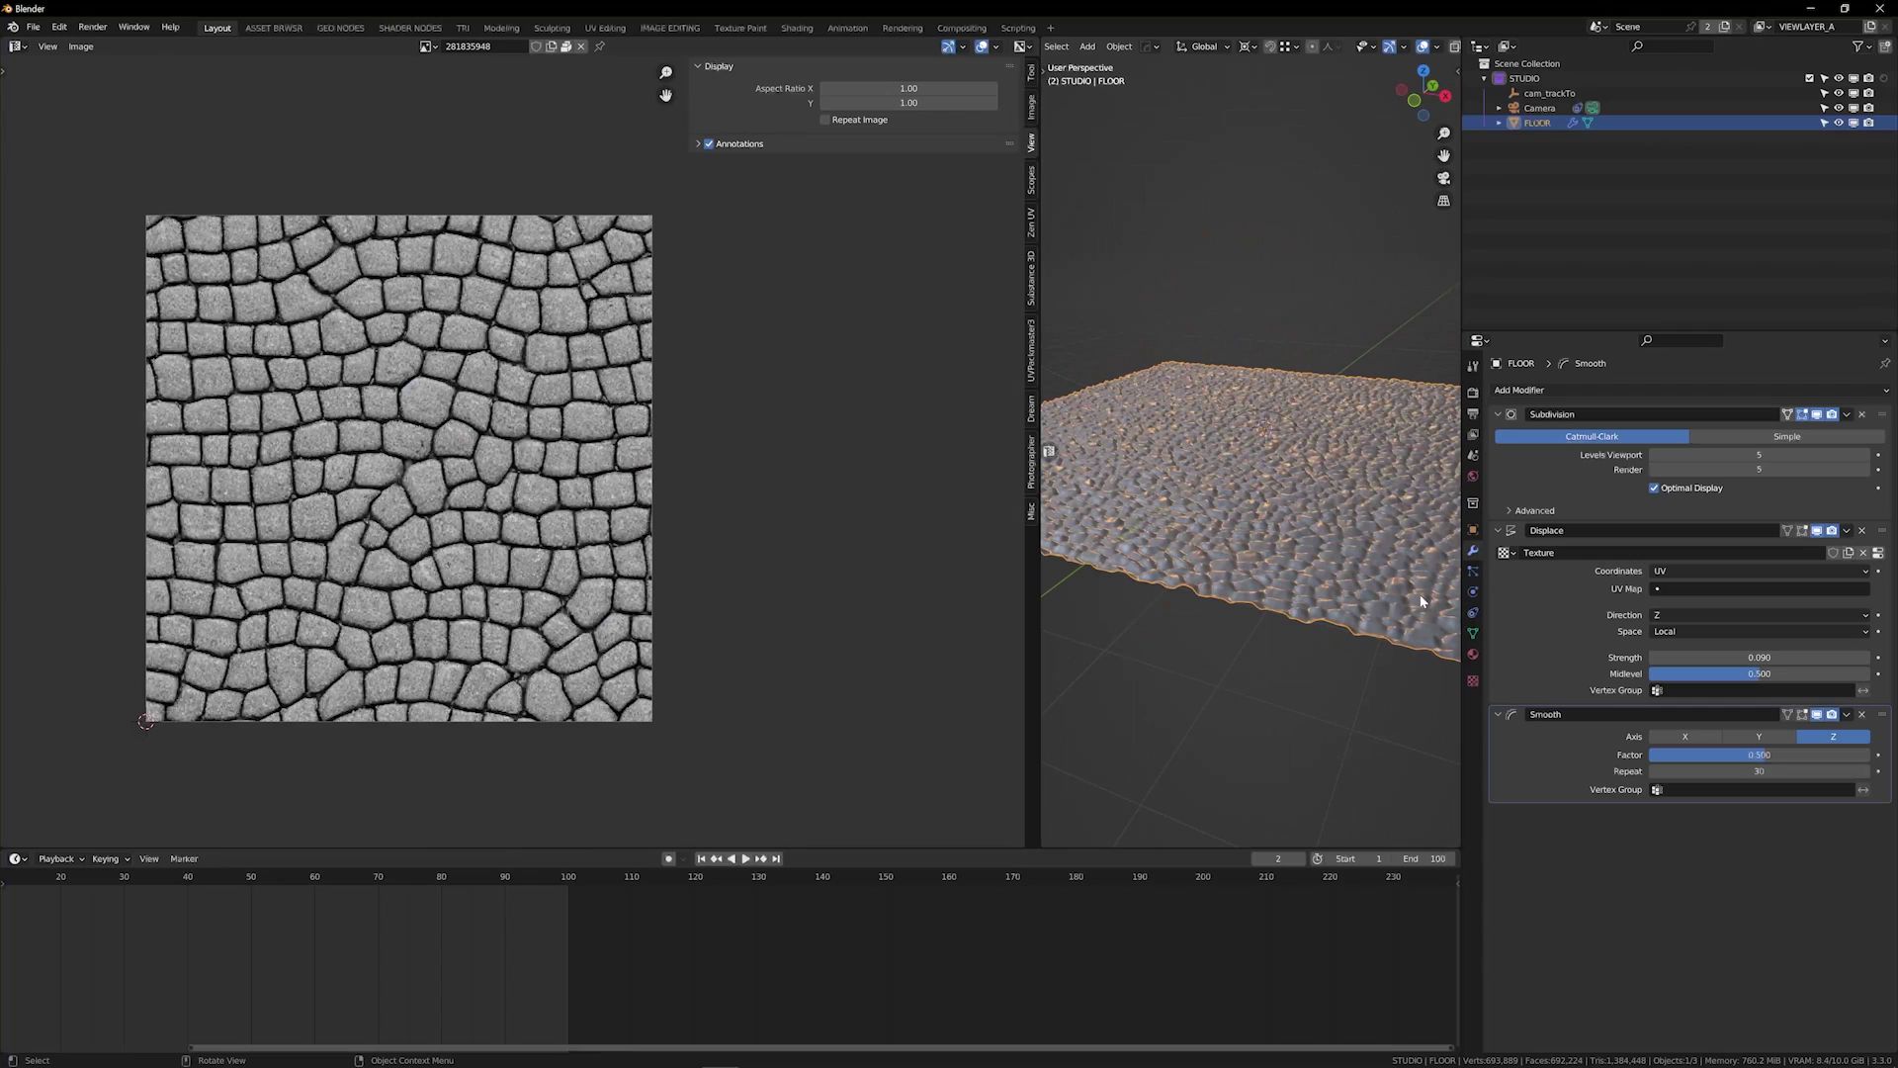
left_click(1710, 588)
key("Return")
middle_click_drag(1374, 573, 1321, 551)
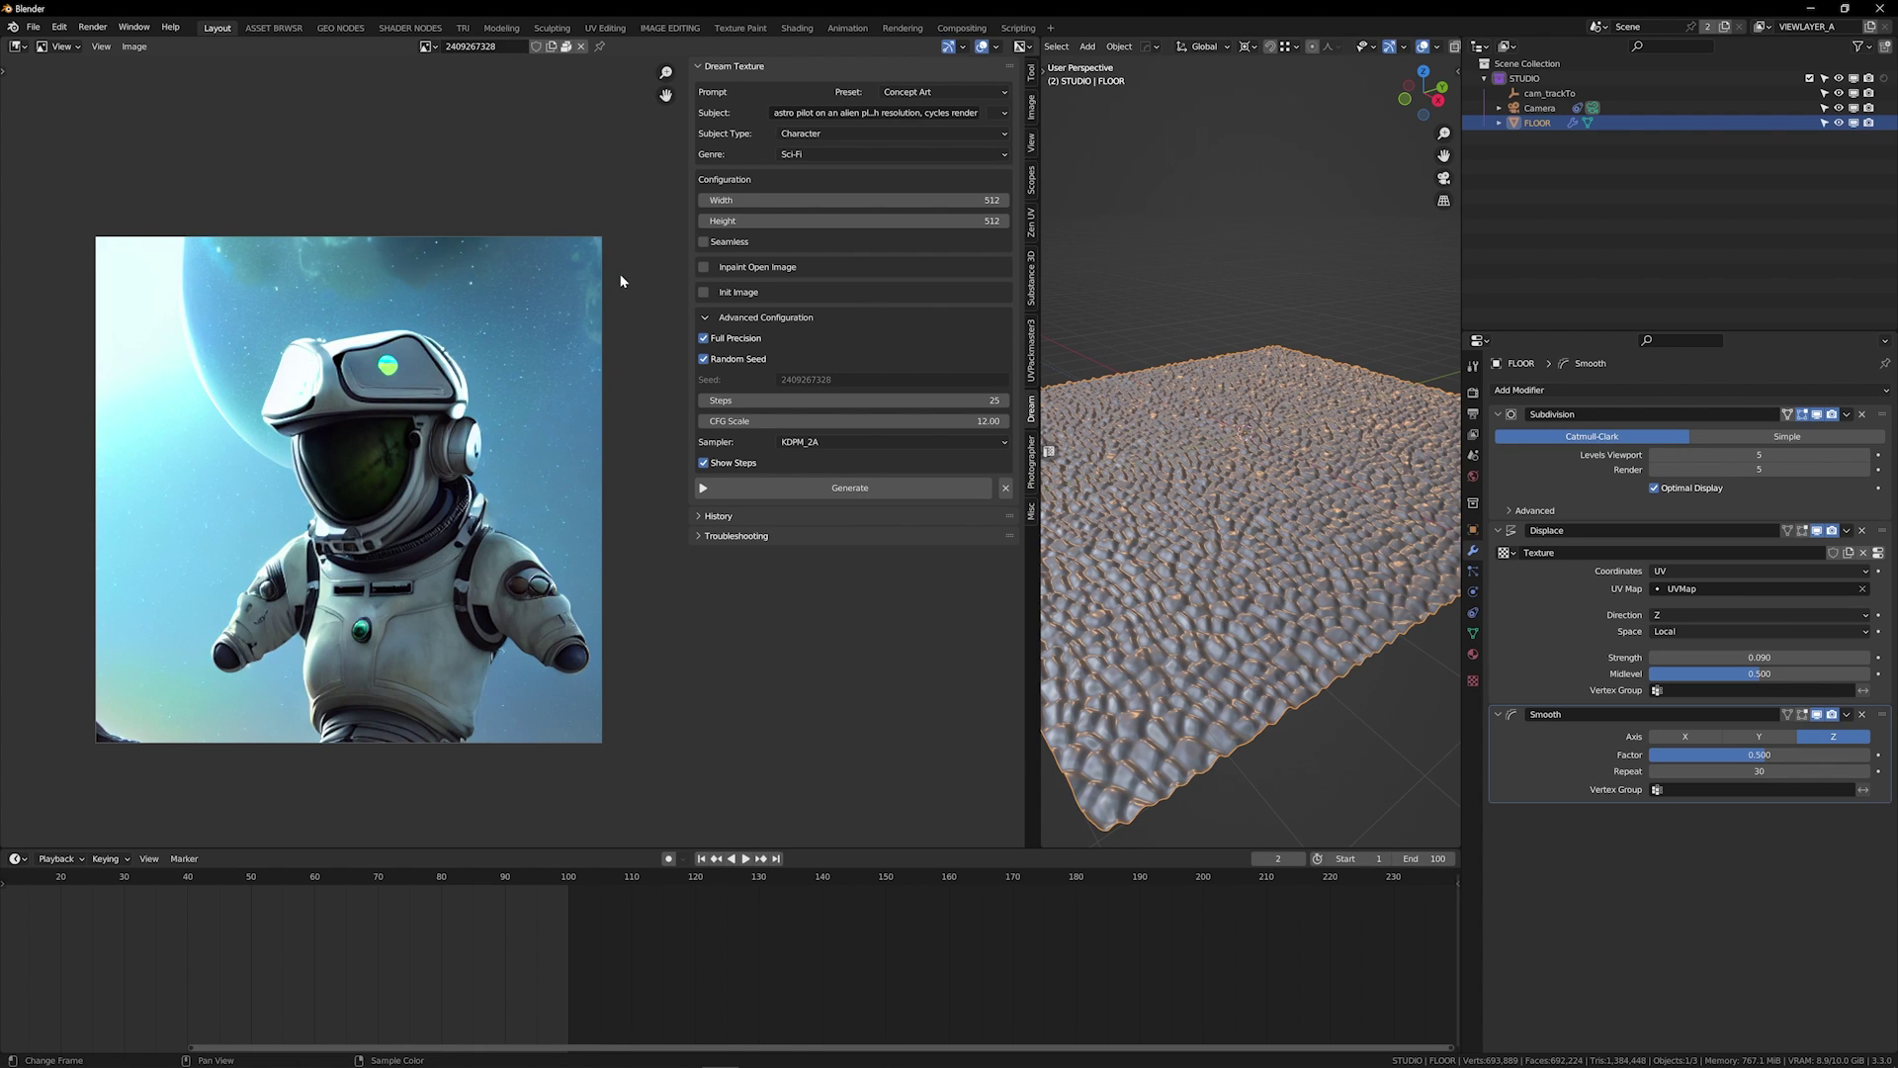
Display the cobblestone wet image in the image editor and save it to pack it into memory
left_click(427, 46)
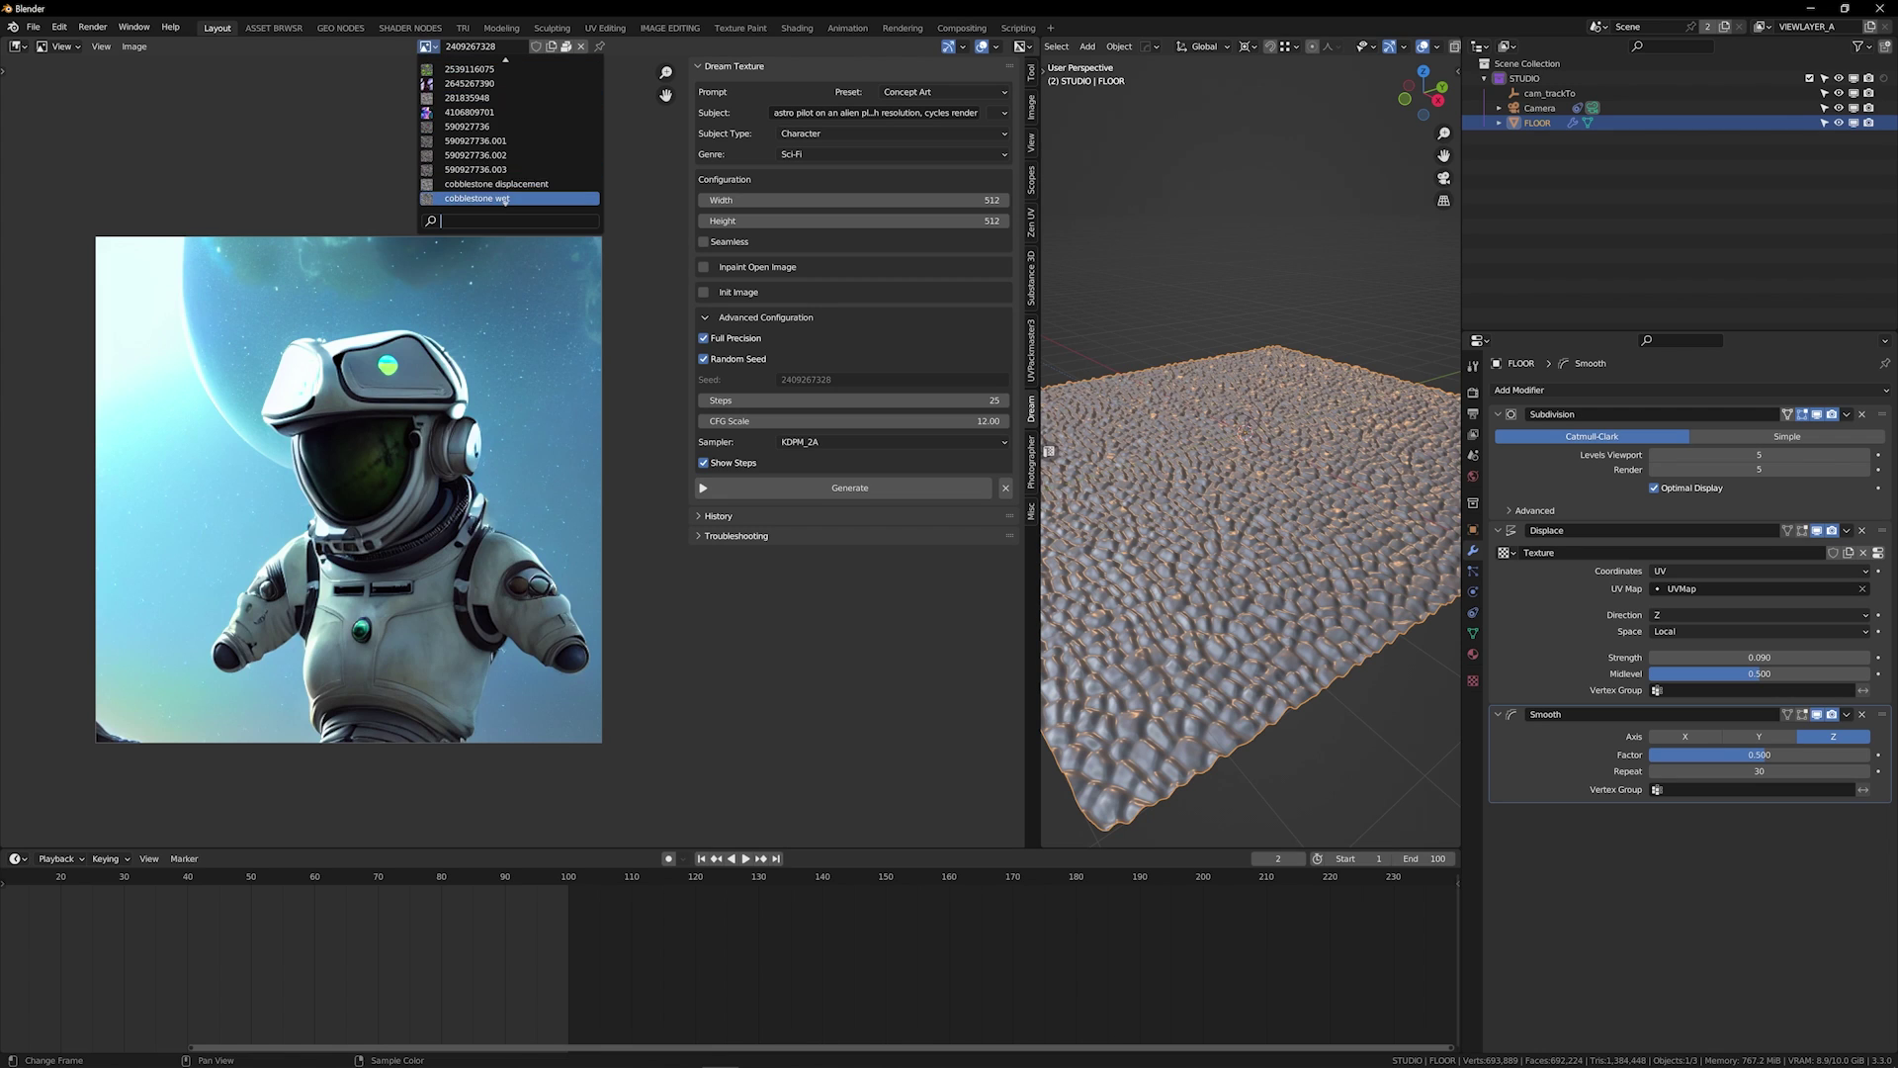
left_click(504, 170)
key("Home")
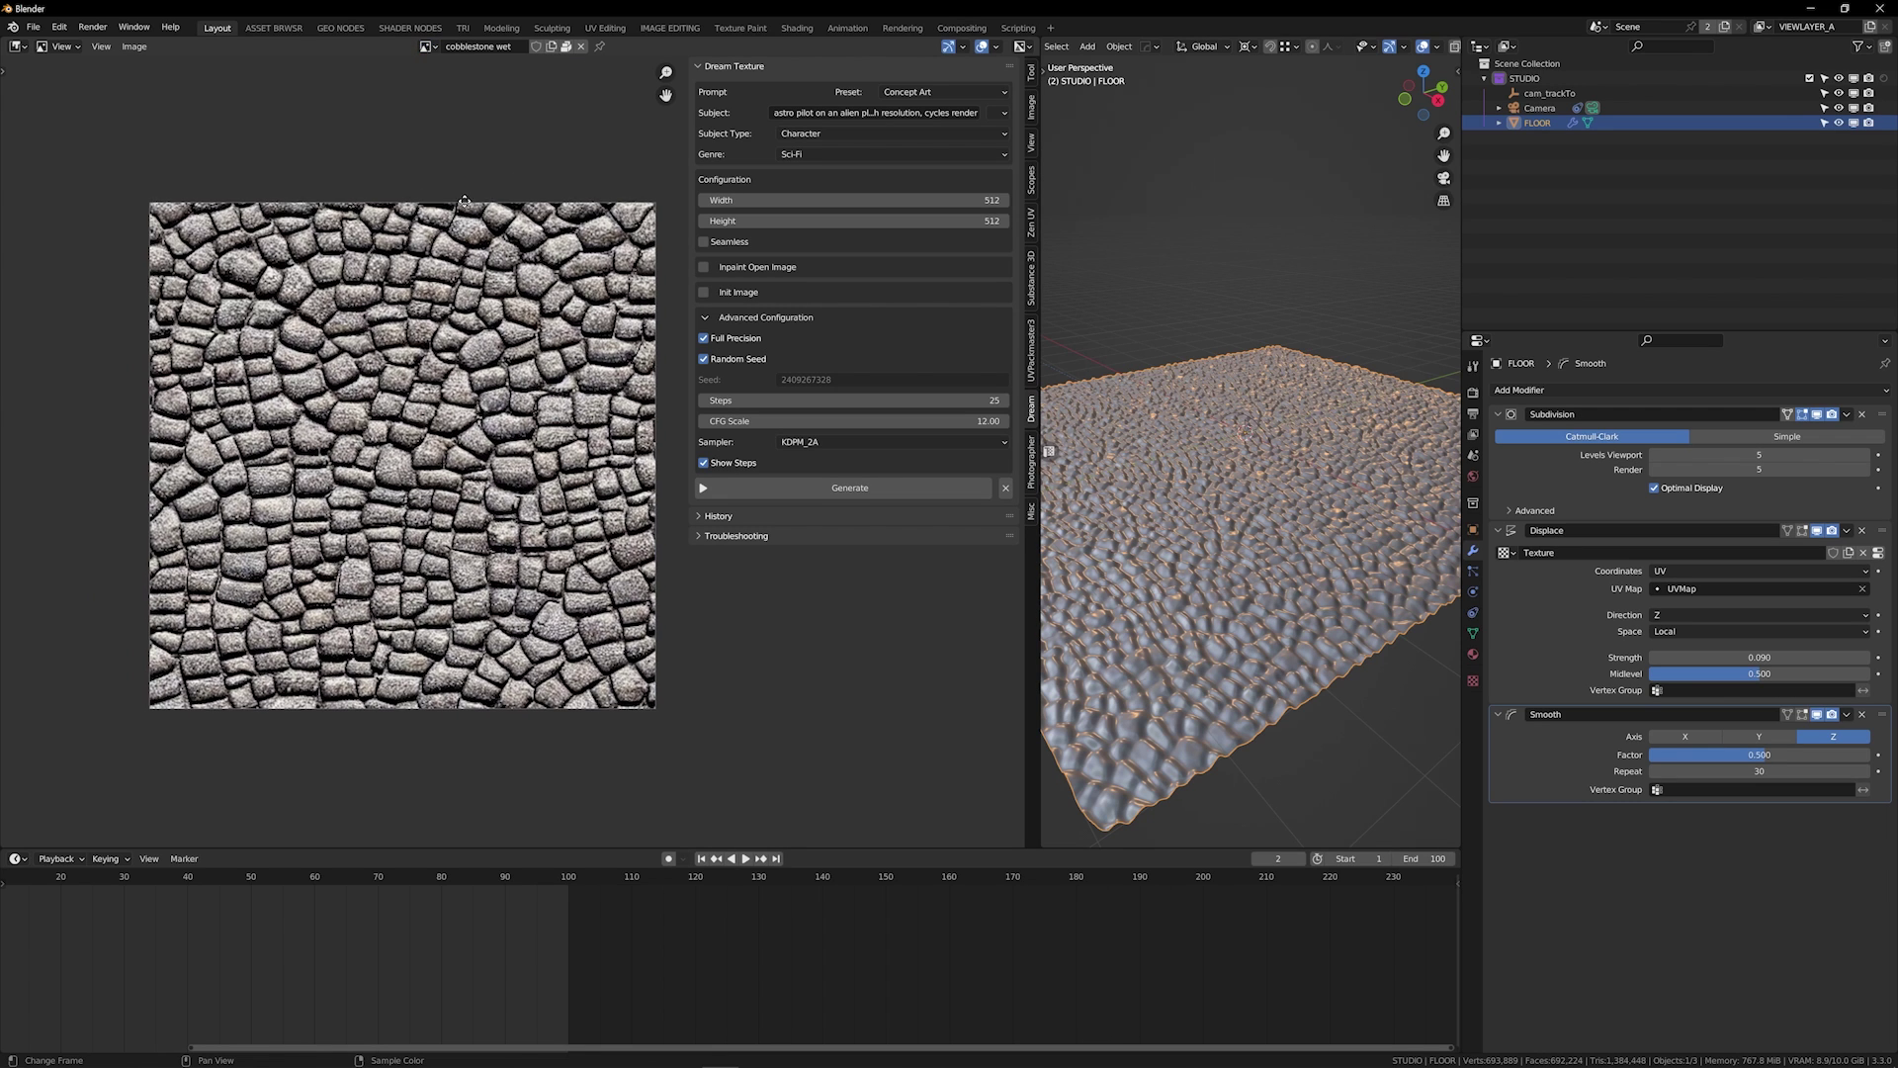
left_click(136, 46)
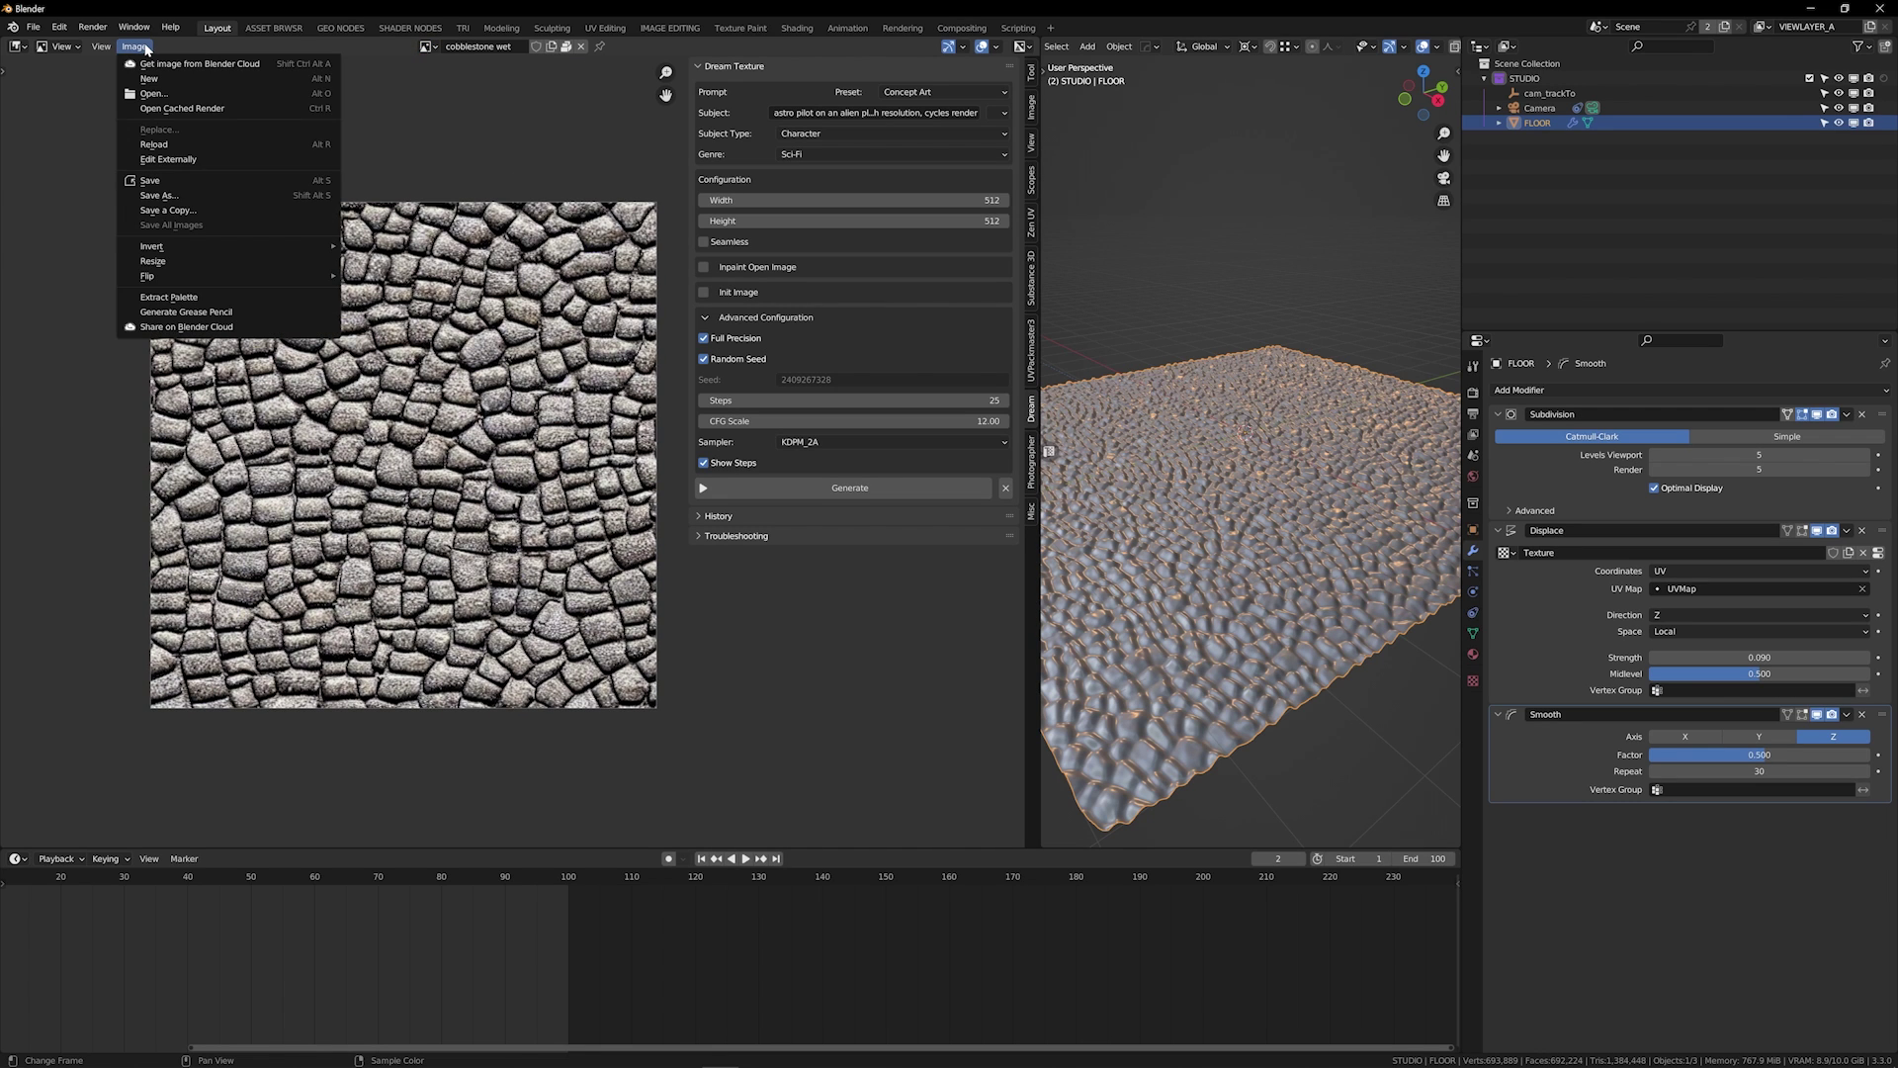
left_click(191, 181)
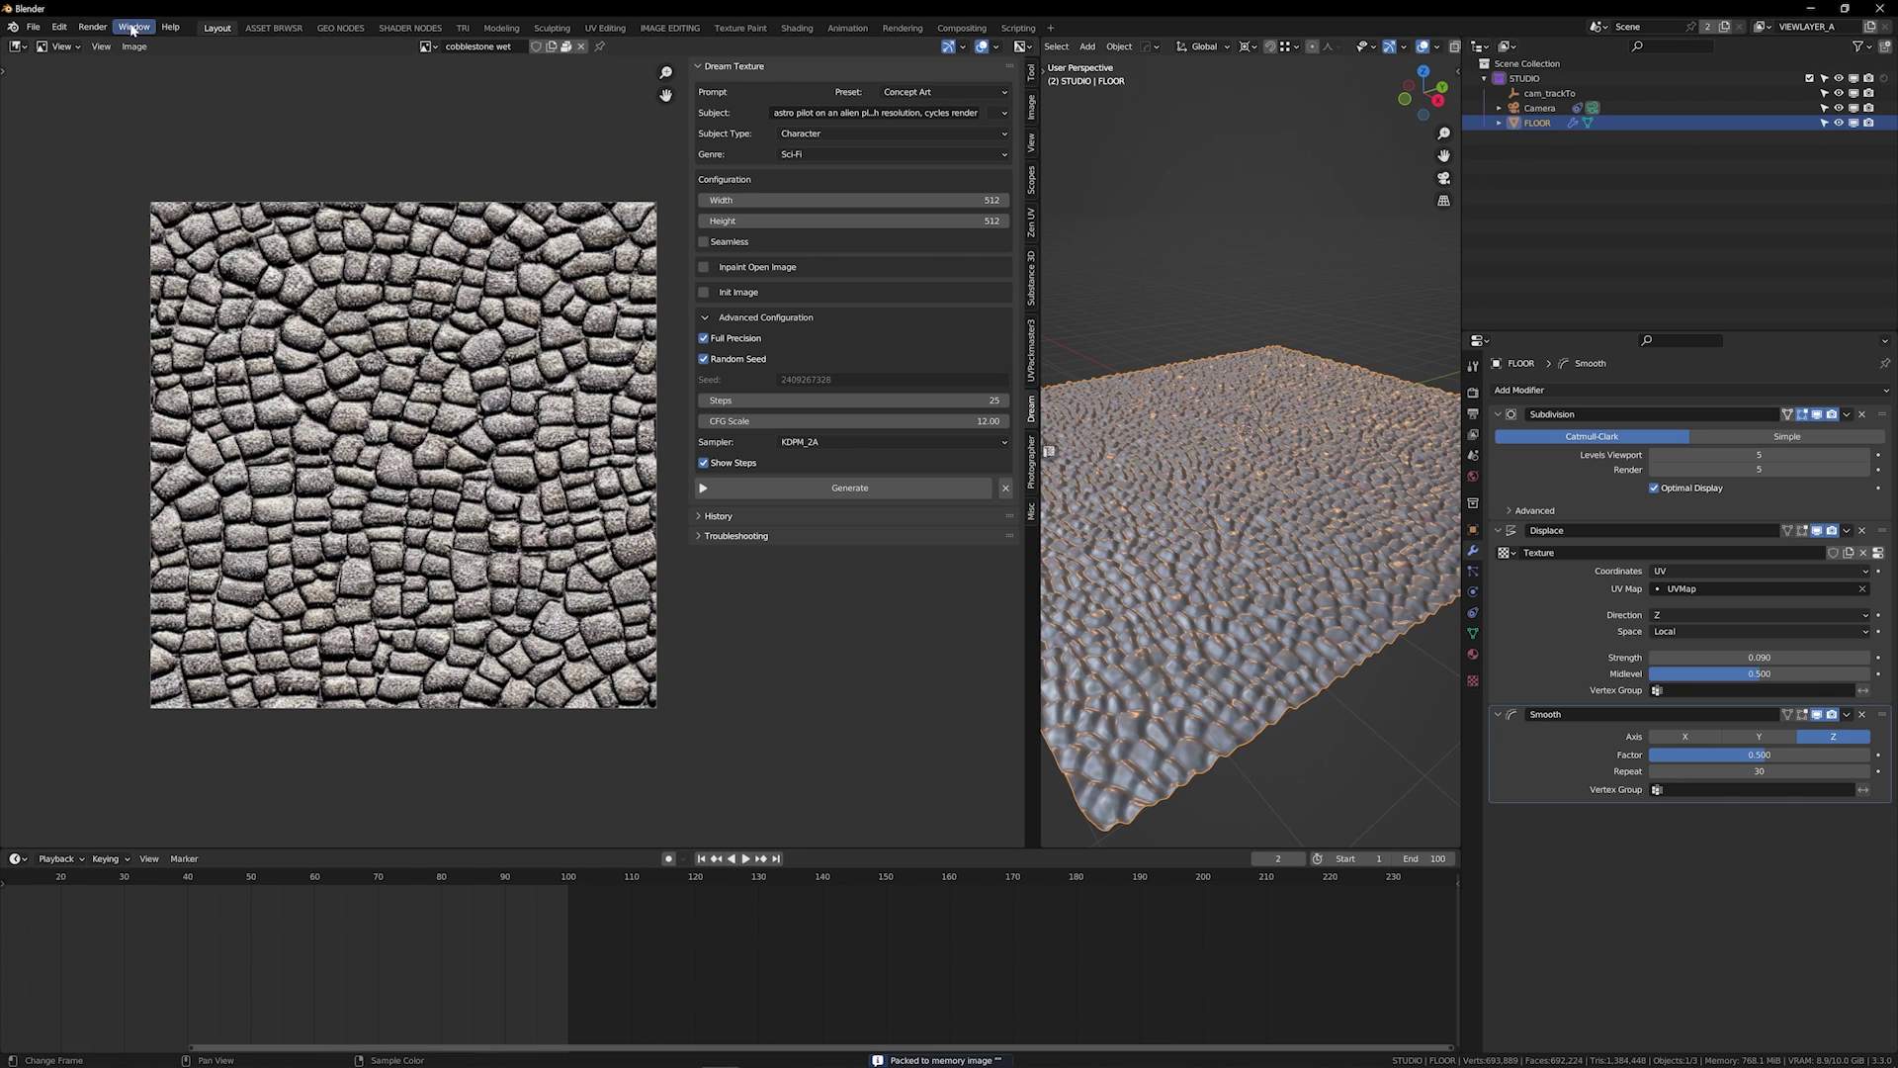
left_click(135, 47)
left_click(193, 196)
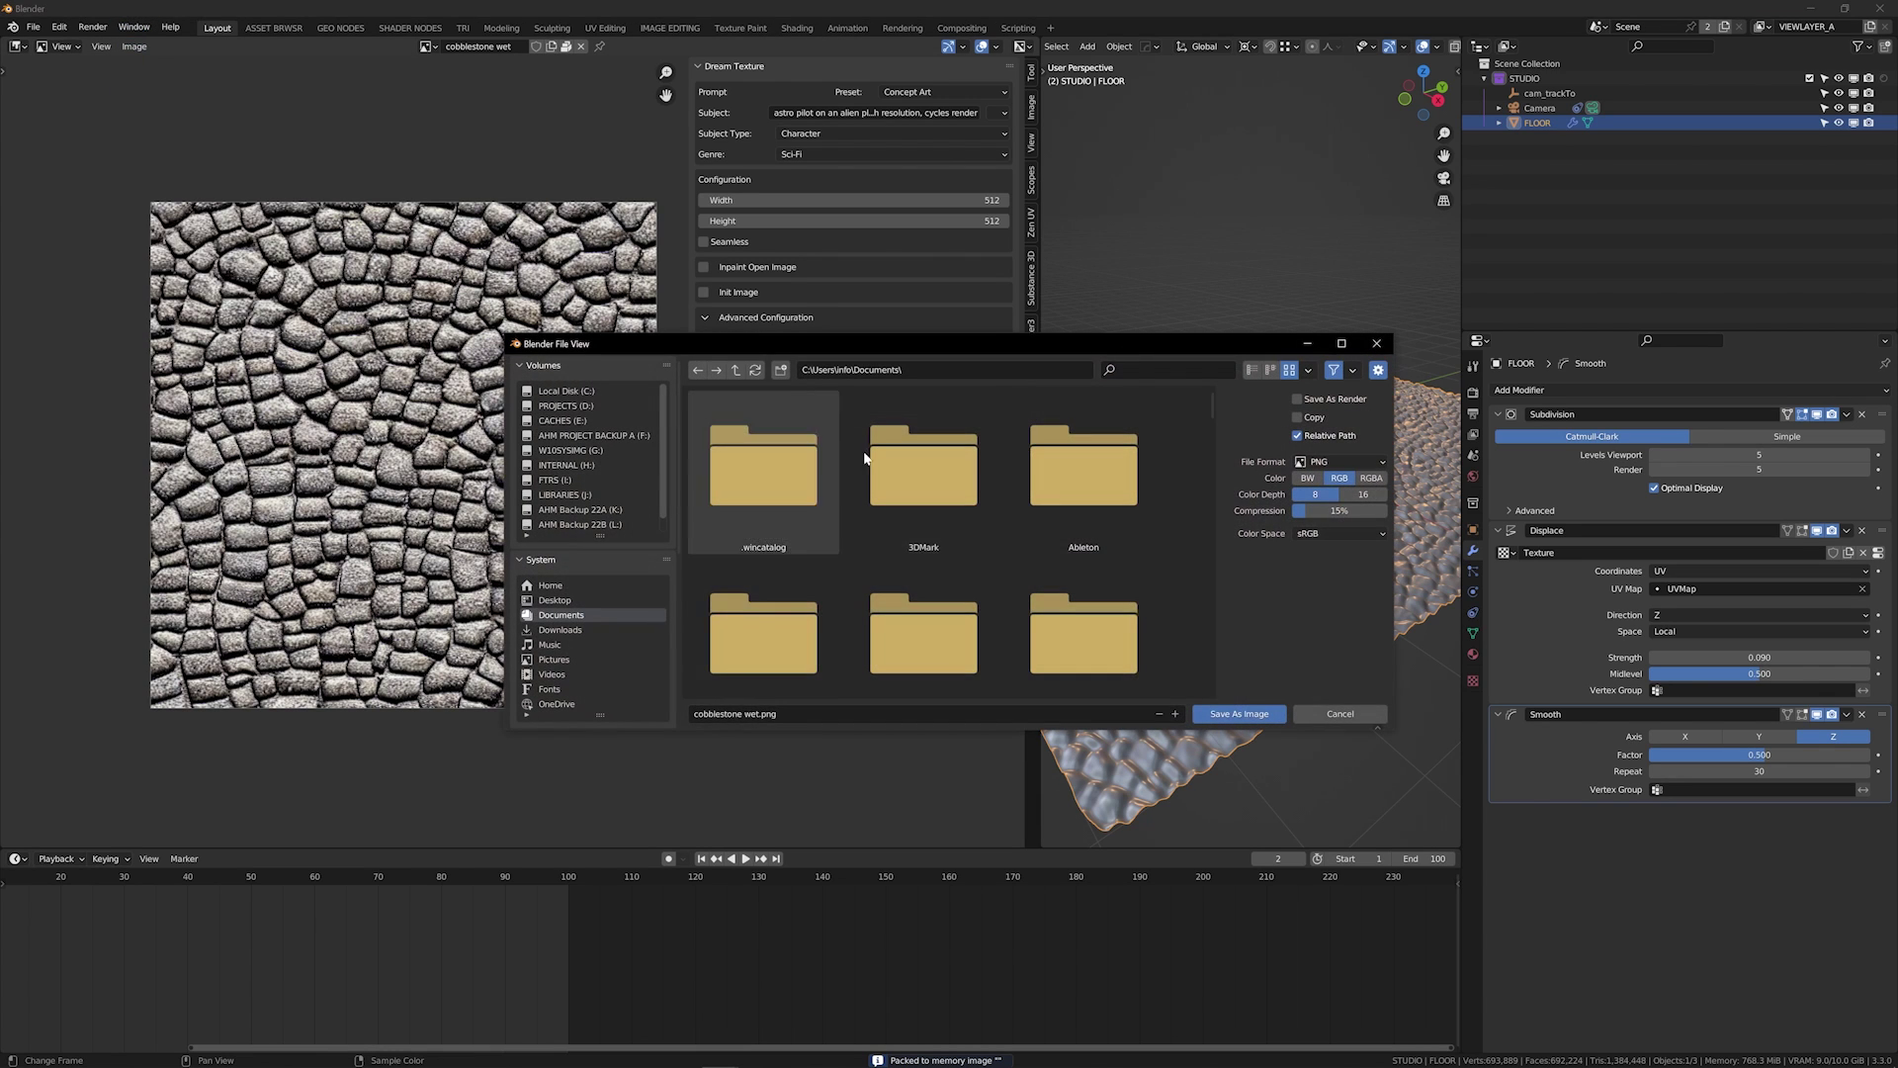
scroll(865, 457, "down", 2)
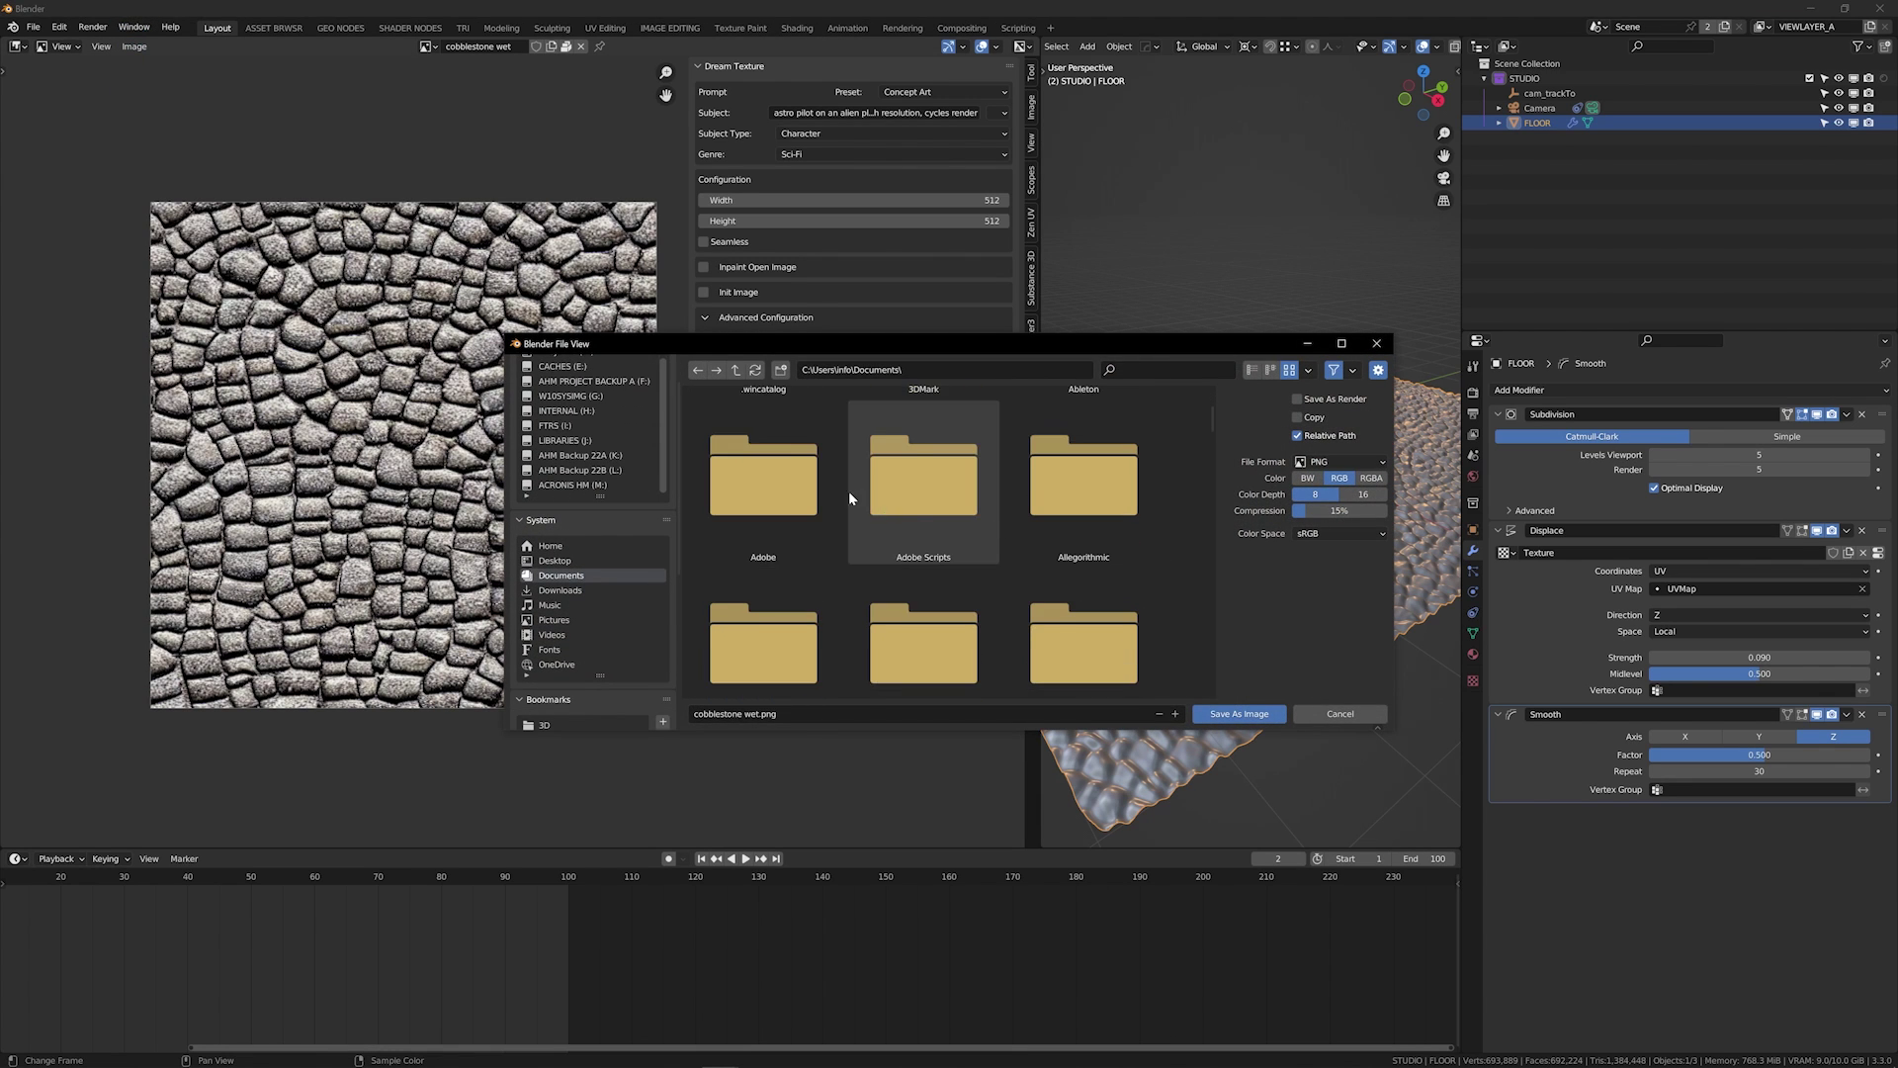
scroll(850, 500, "down", 3)
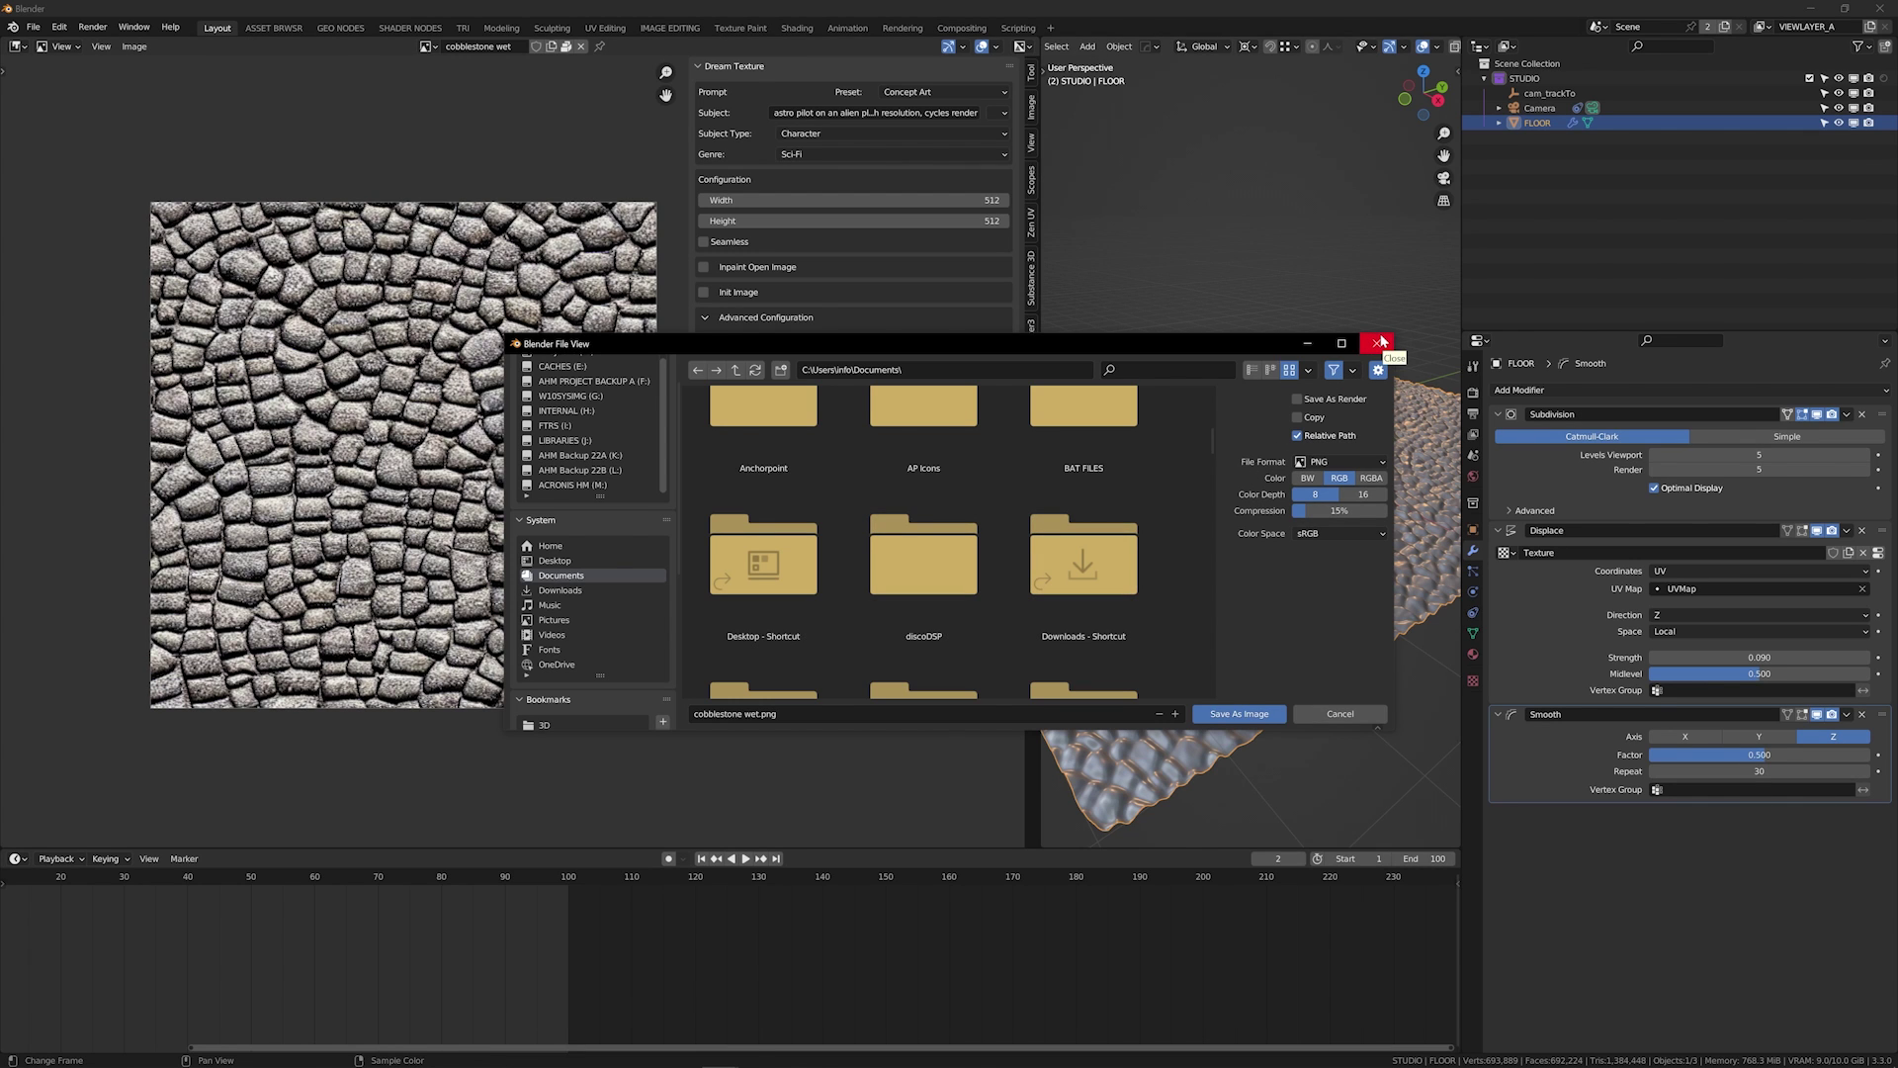
left_click(1380, 342)
Orbit to a flatter view of the whole floor and widen the 3D viewport
scroll(1308, 365, "down", 4)
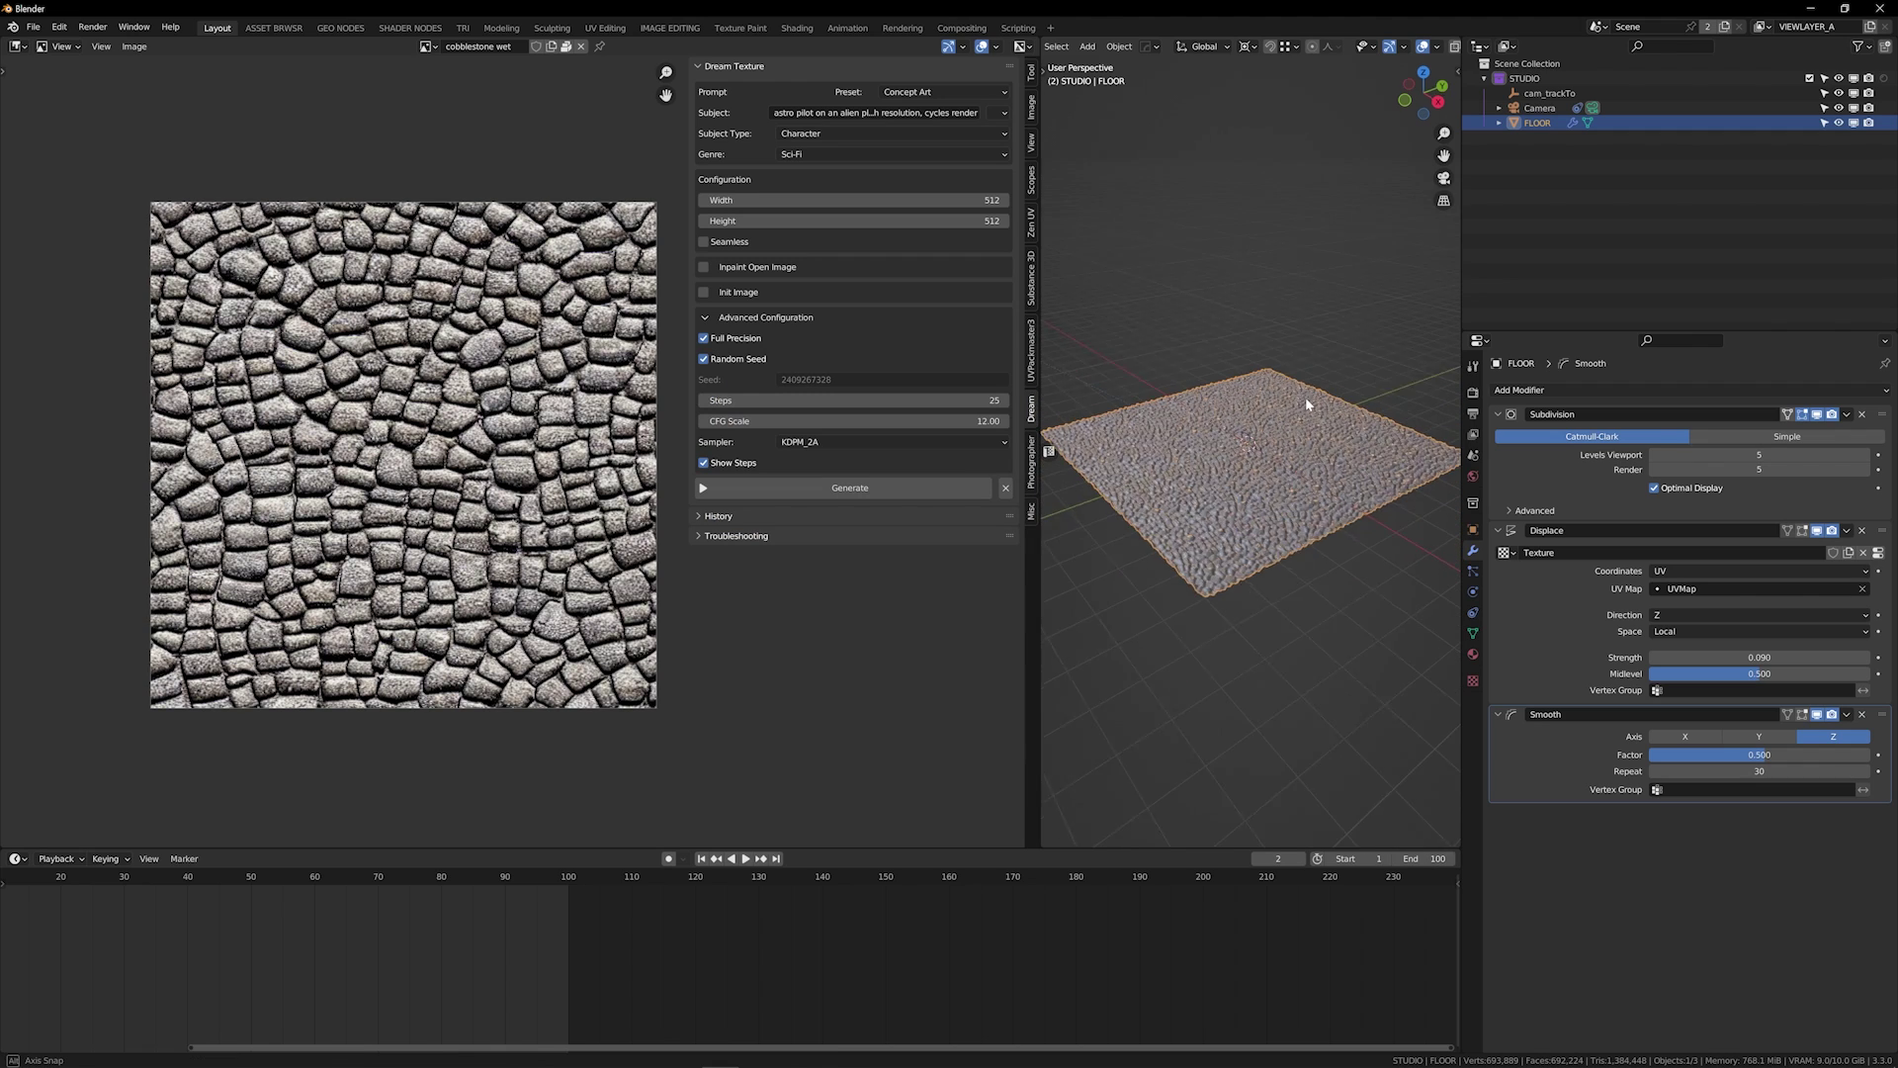
middle_click_drag(1305, 396, 1309, 429)
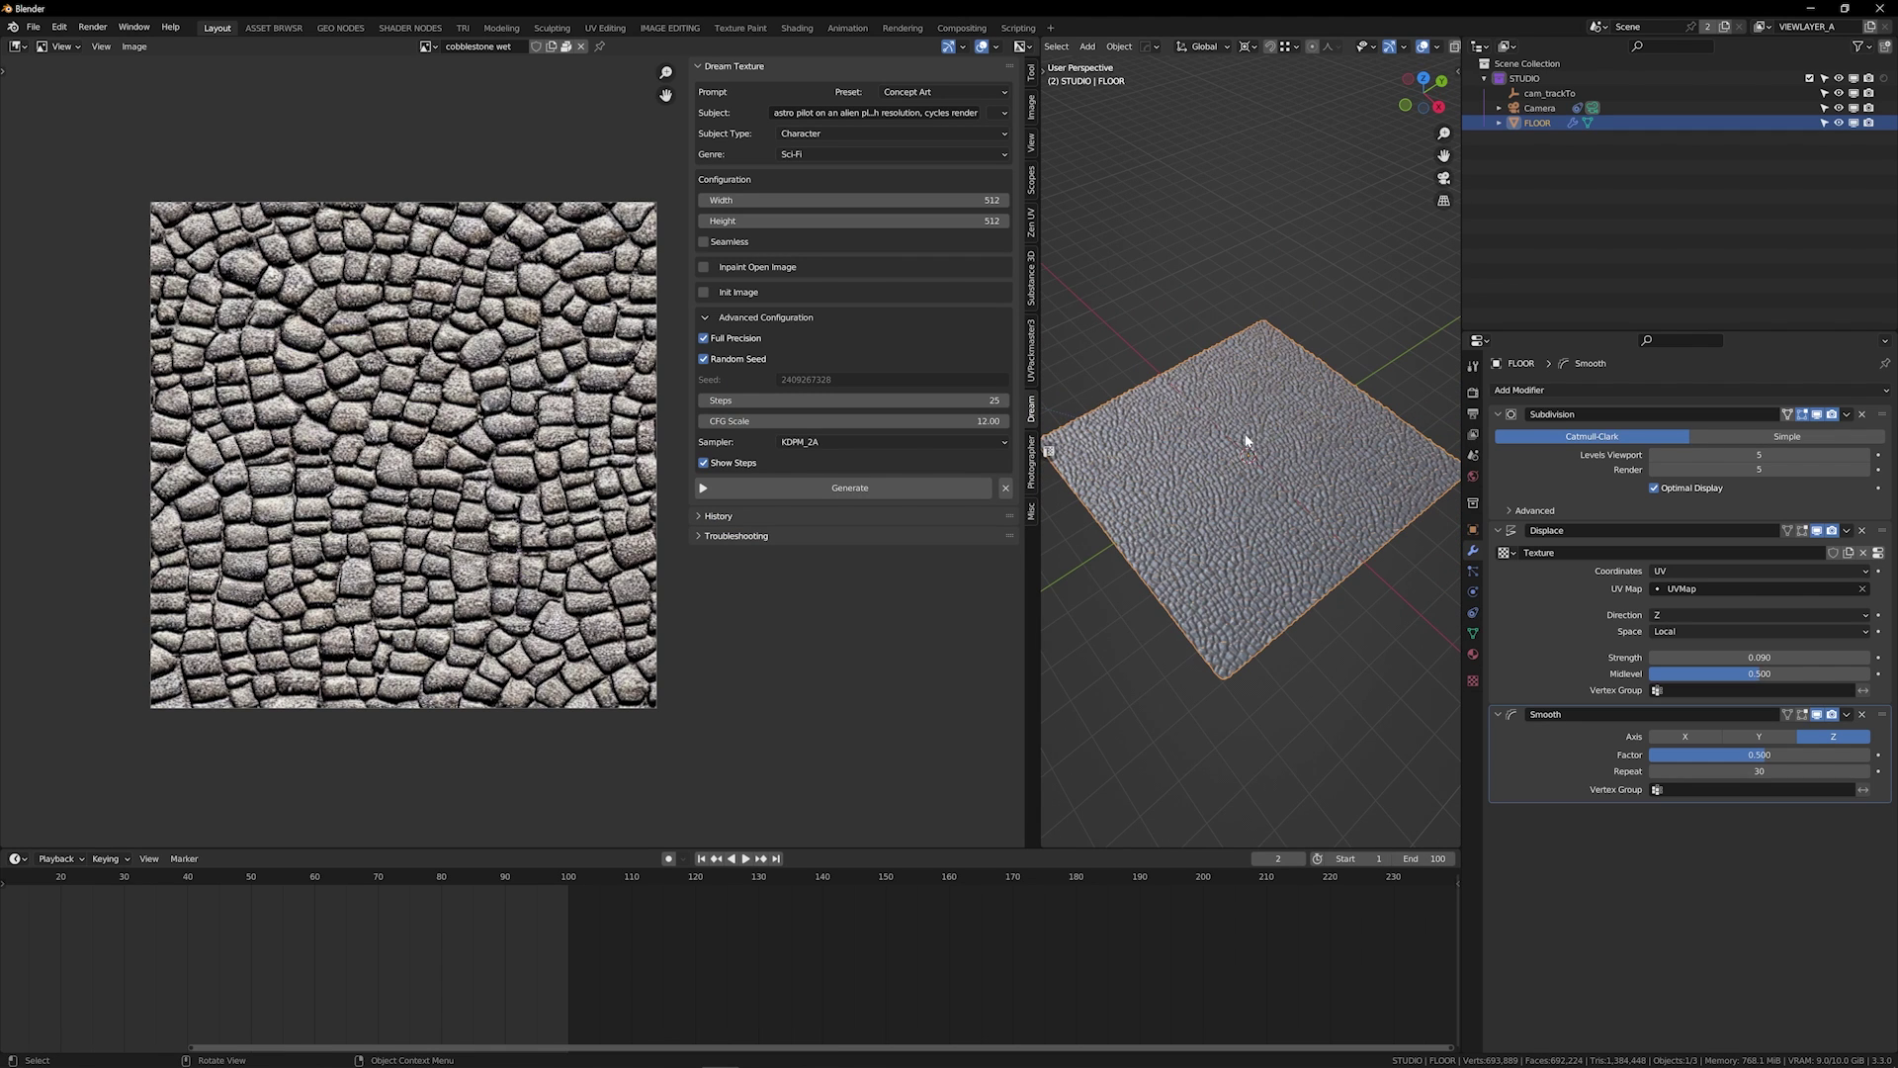
middle_click_drag(1246, 440, 1241, 390)
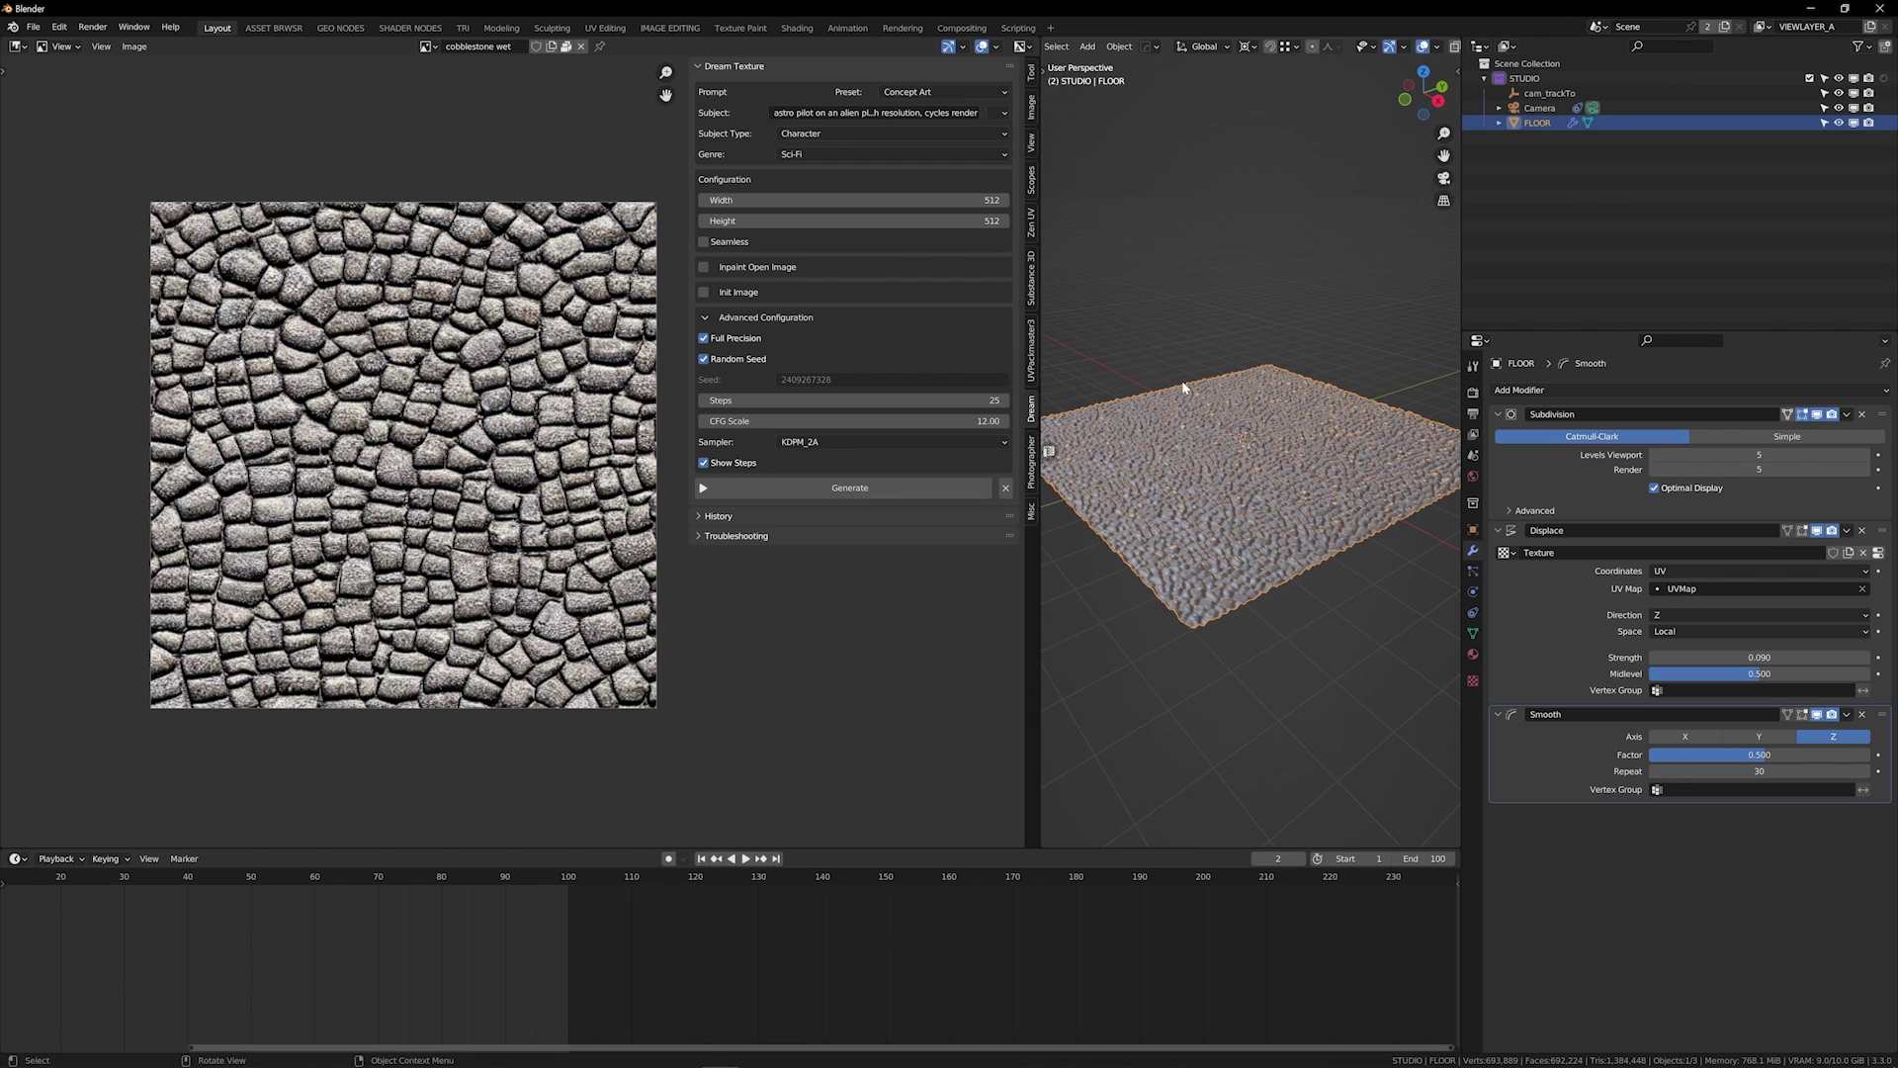
left_click_drag(1039, 309, 970, 310)
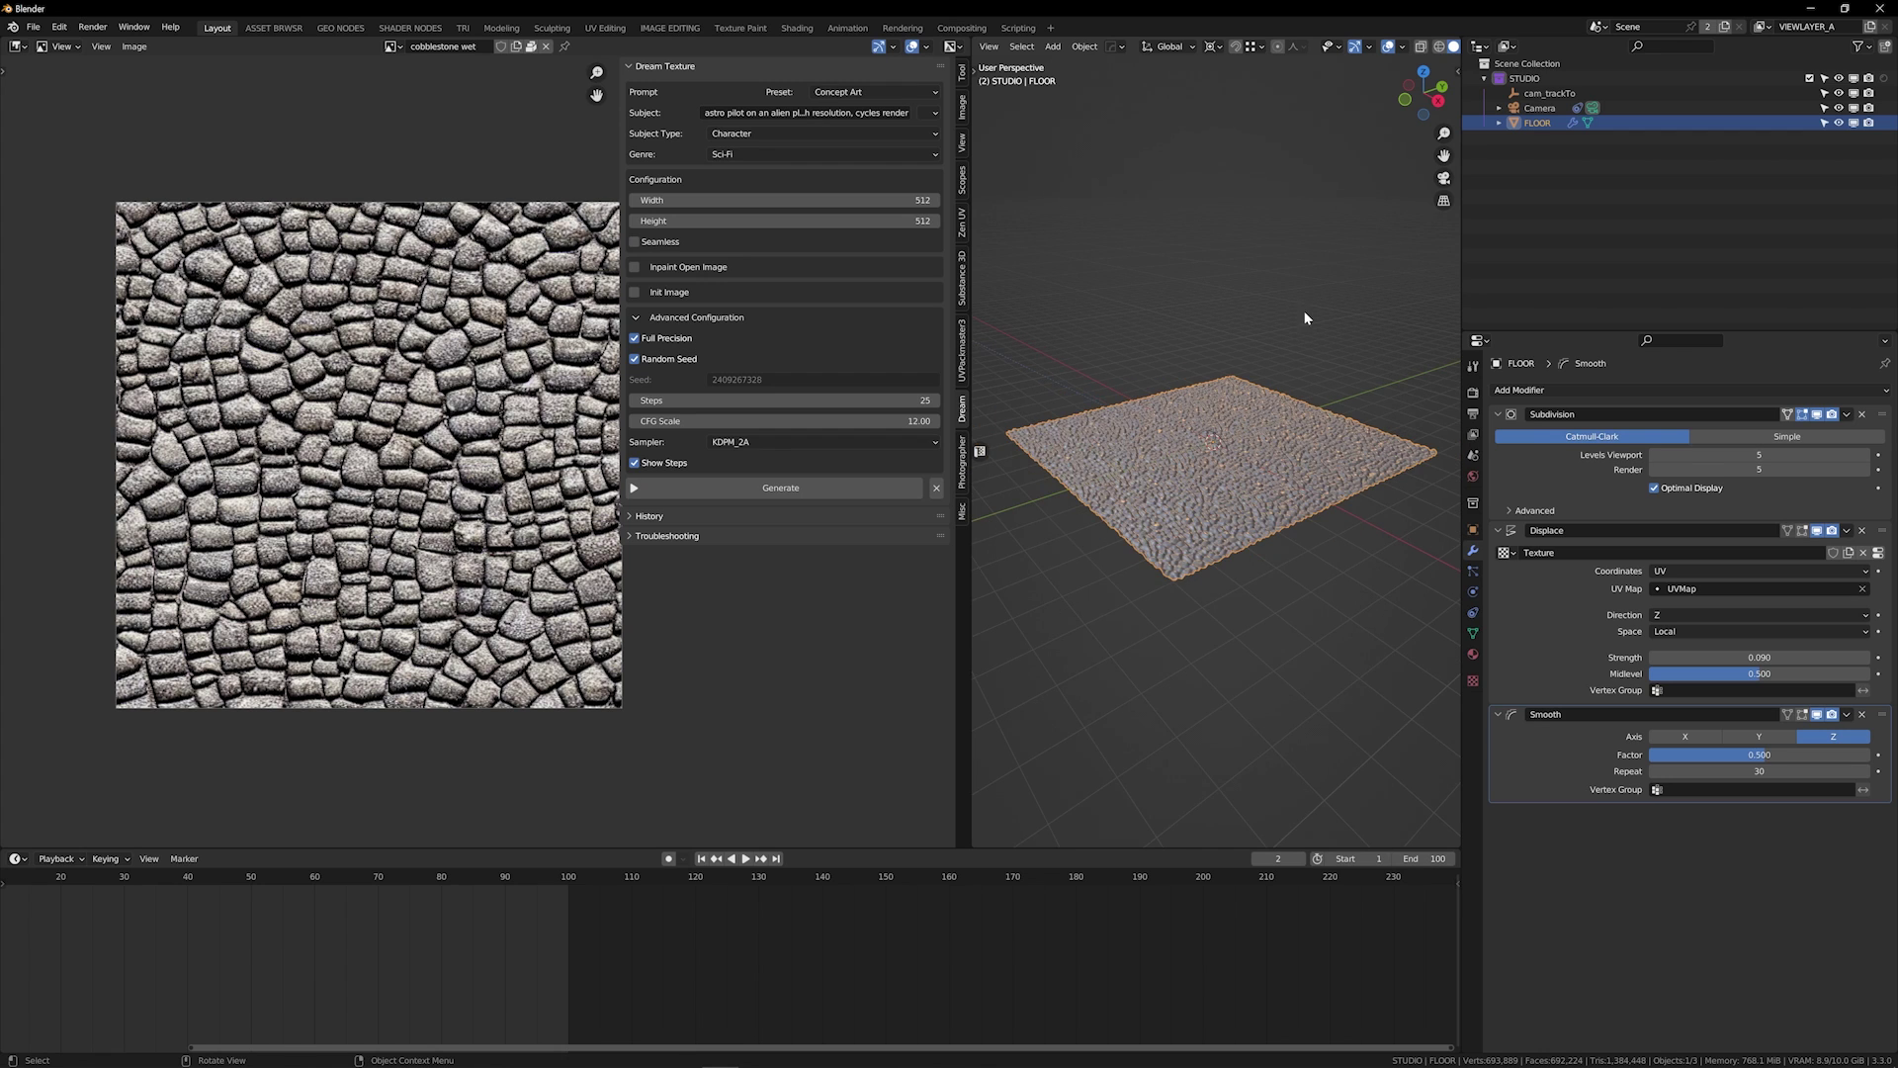